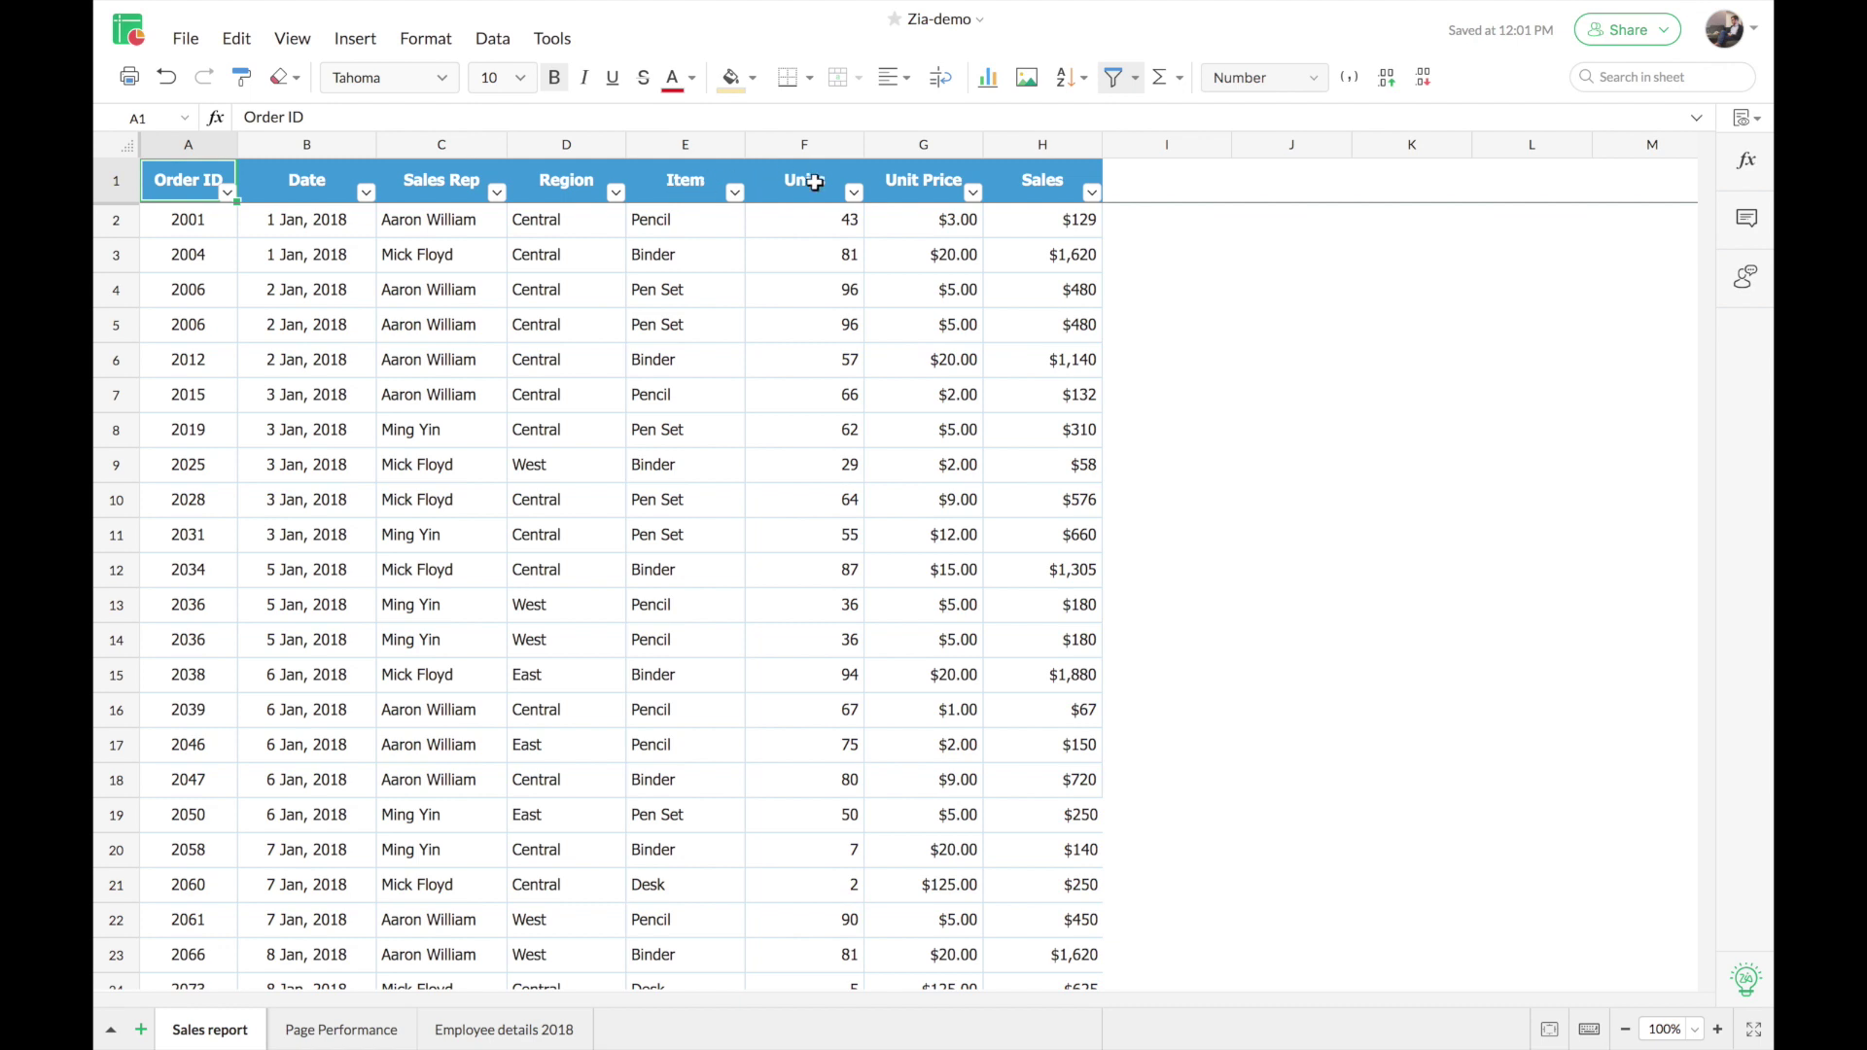
# Step: Examine the Sales report's column headers and look through its order rows
pyautogui.click(907, 193)
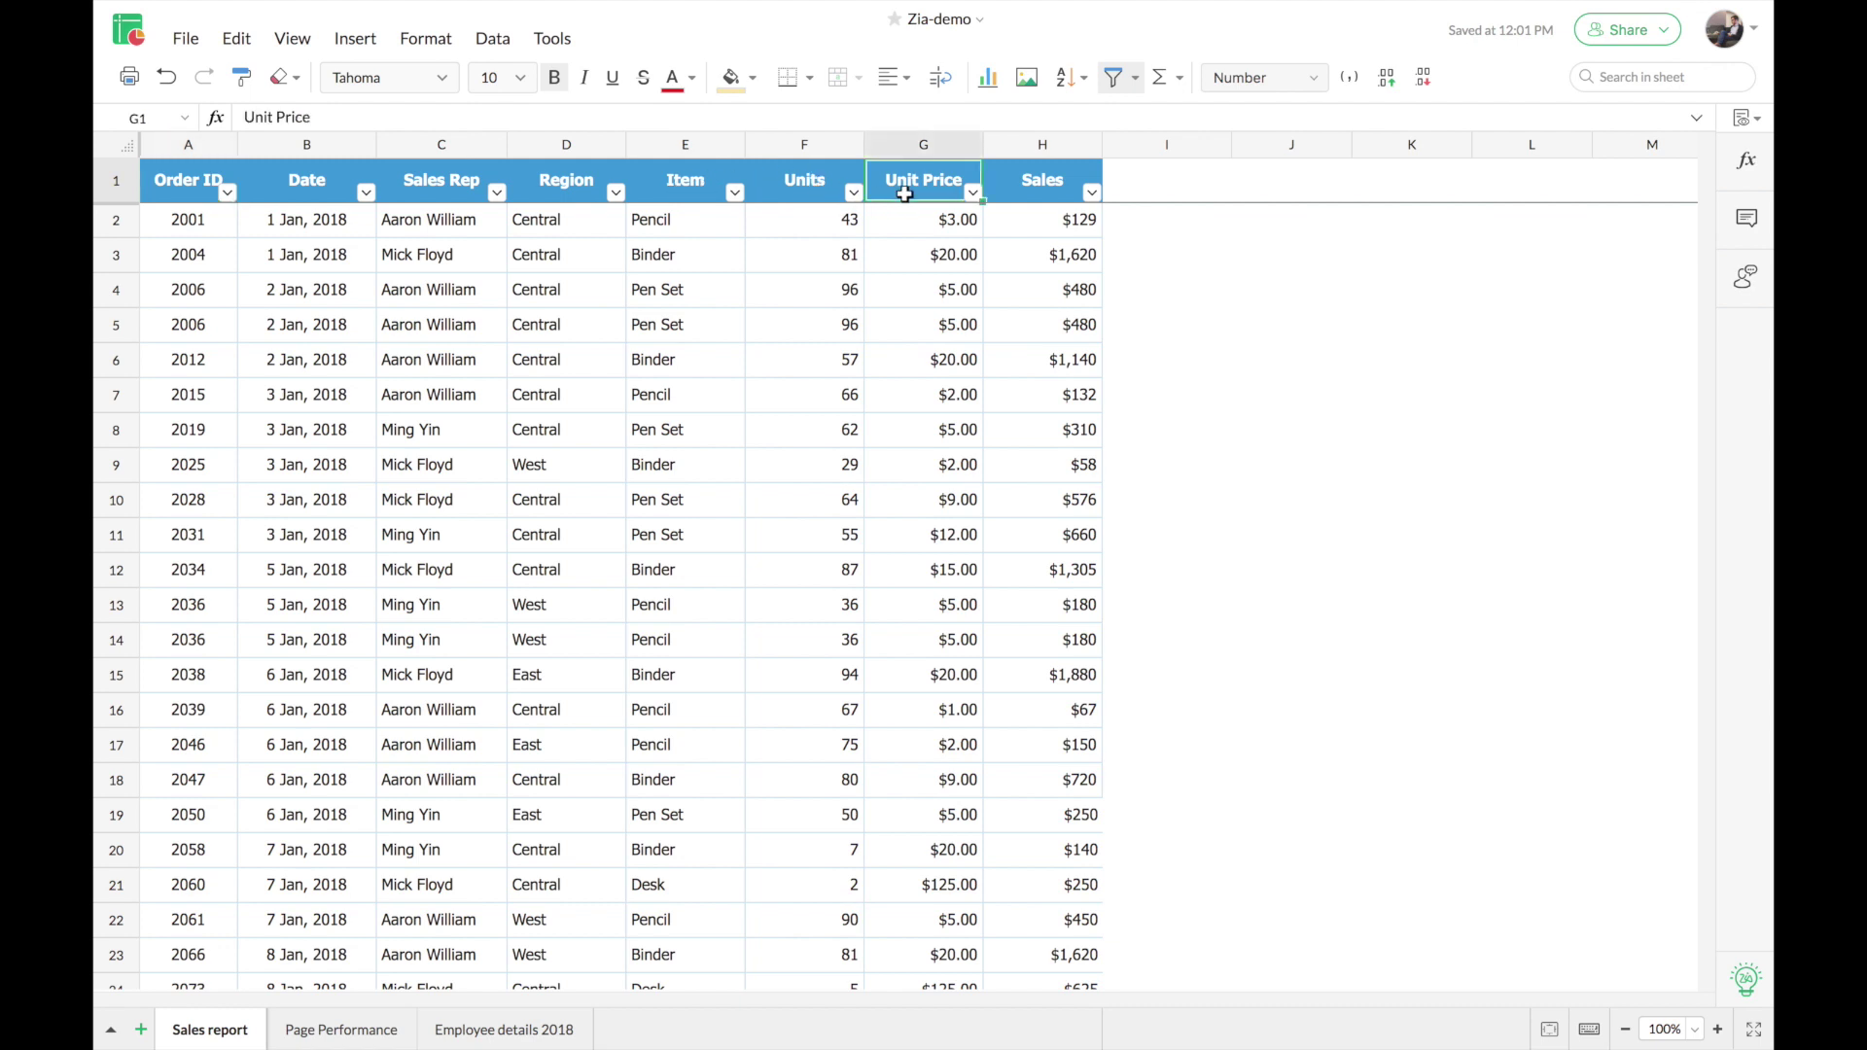
pyautogui.click(1017, 194)
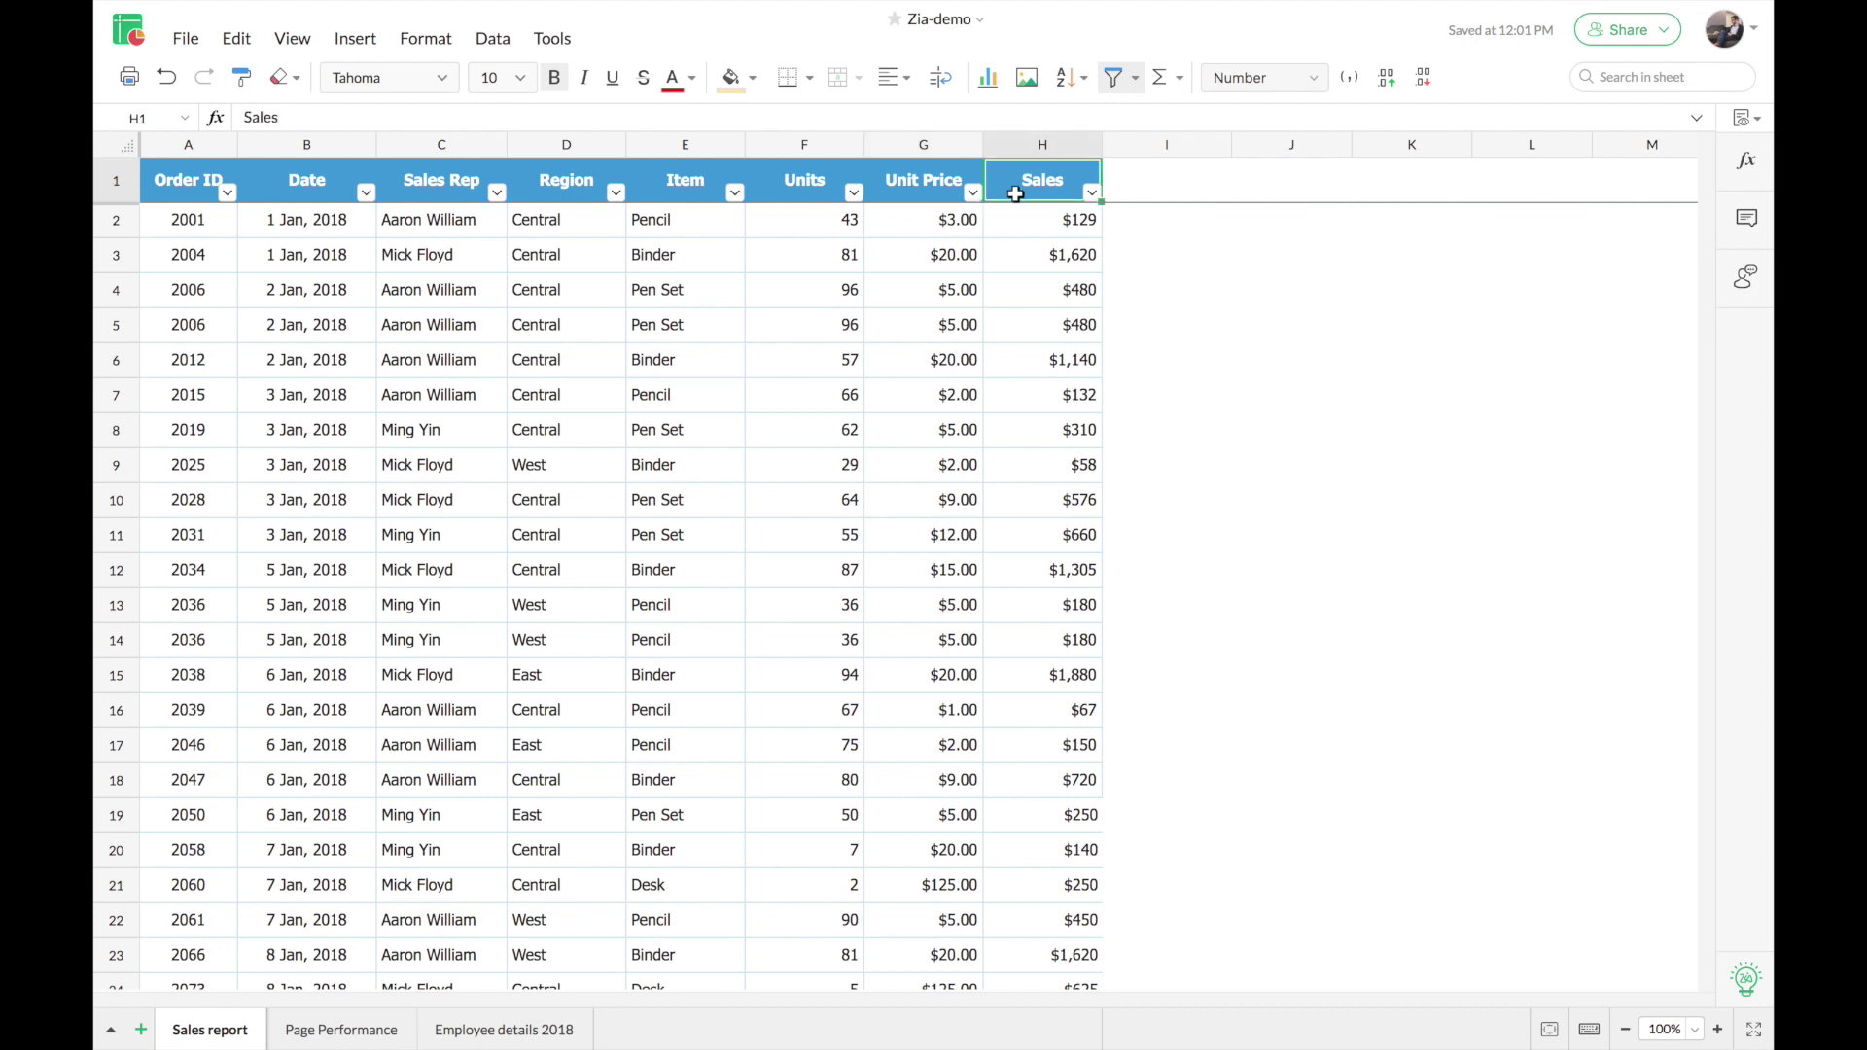
pyautogui.scroll(-2, 568, 541)
pyautogui.scroll(-5, 568, 542)
pyautogui.scroll(-2, 568, 542)
pyautogui.scroll(6, 568, 542)
pyautogui.click(182, 185)
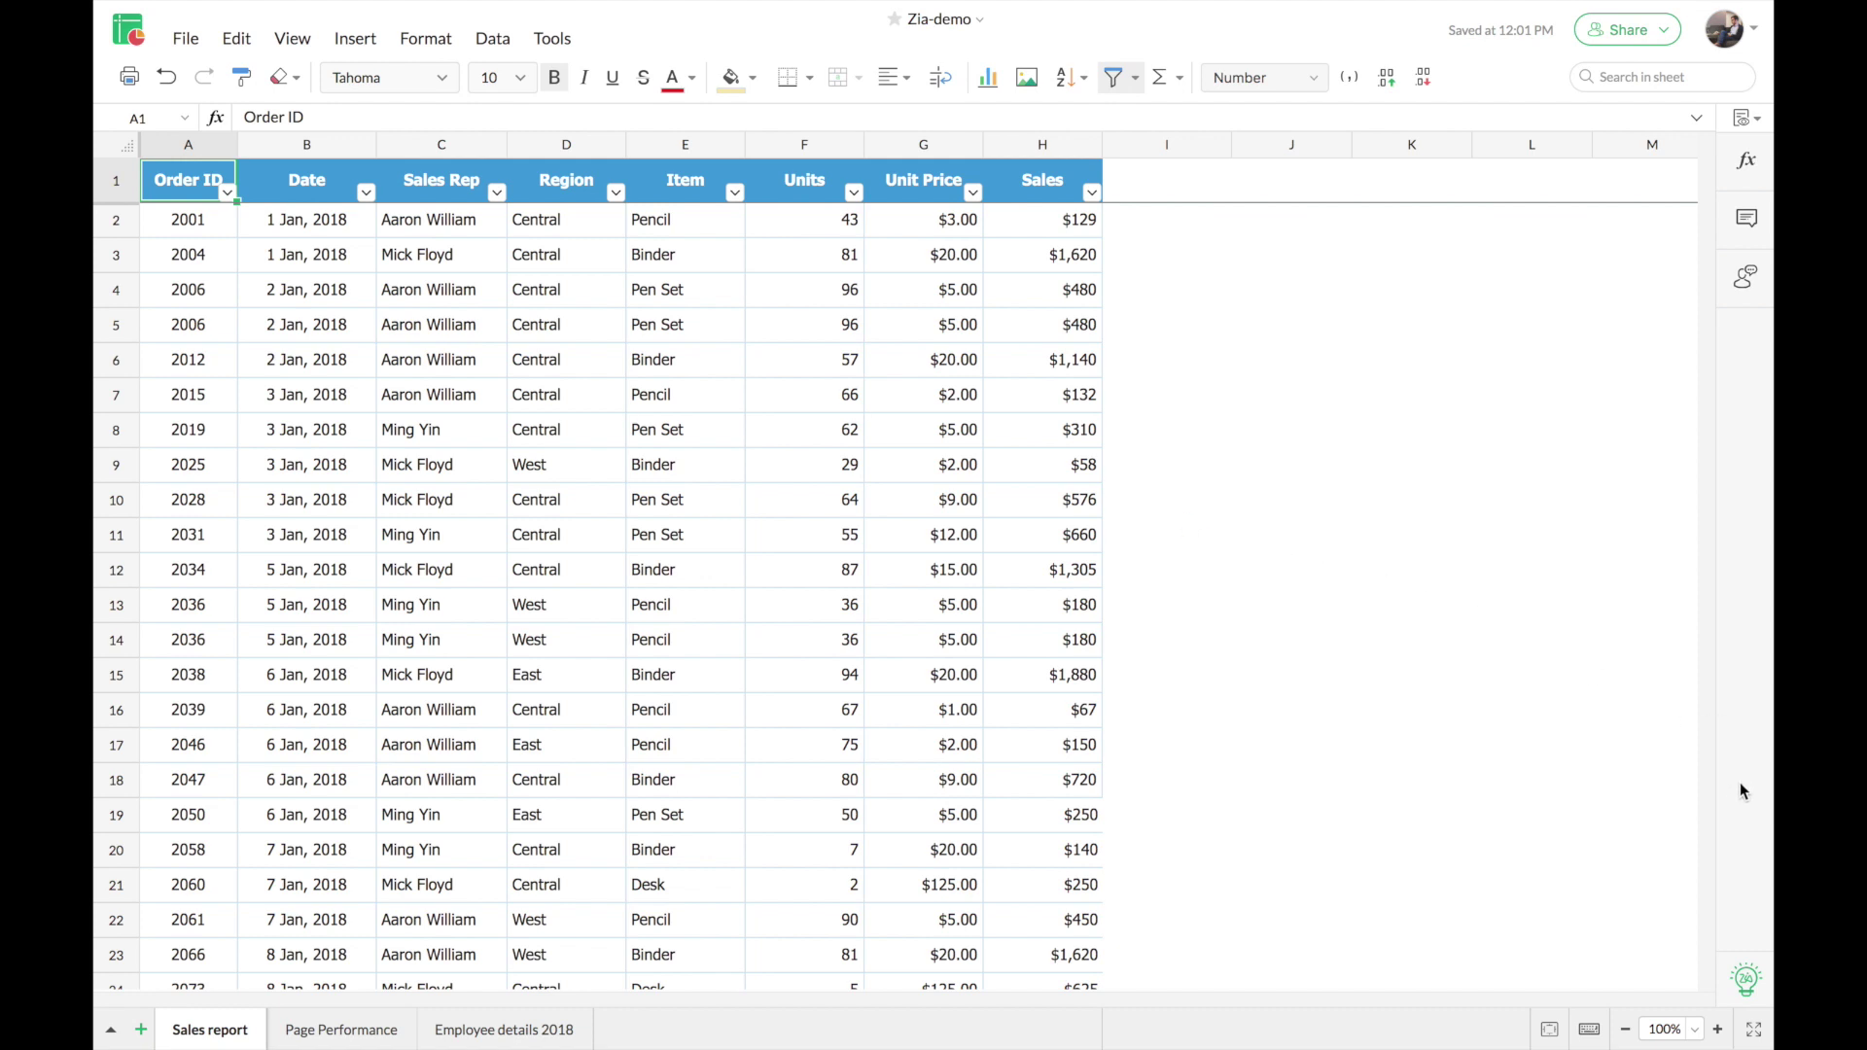
# Step: Open Zia's insights for the sales data and review the Sum of Sales by Item chart and table
pyautogui.click(1746, 981)
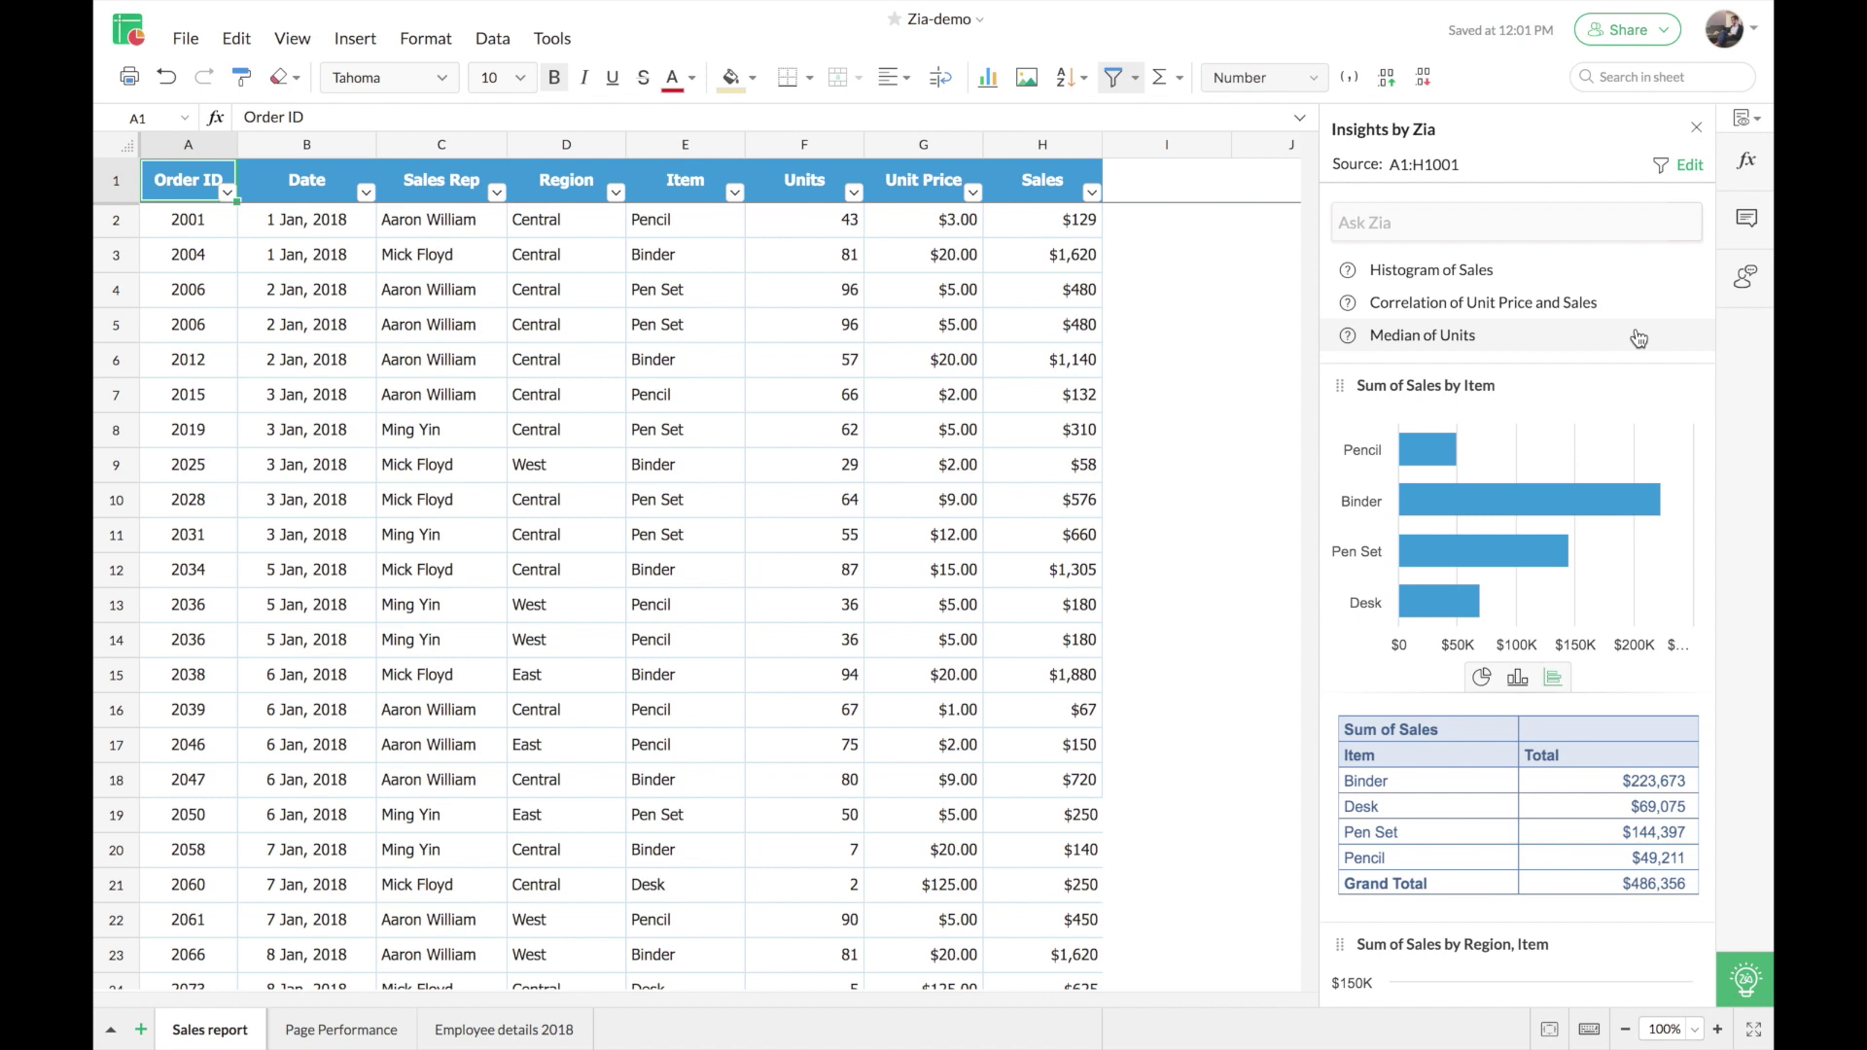
pyautogui.scroll(-1, 1639, 337)
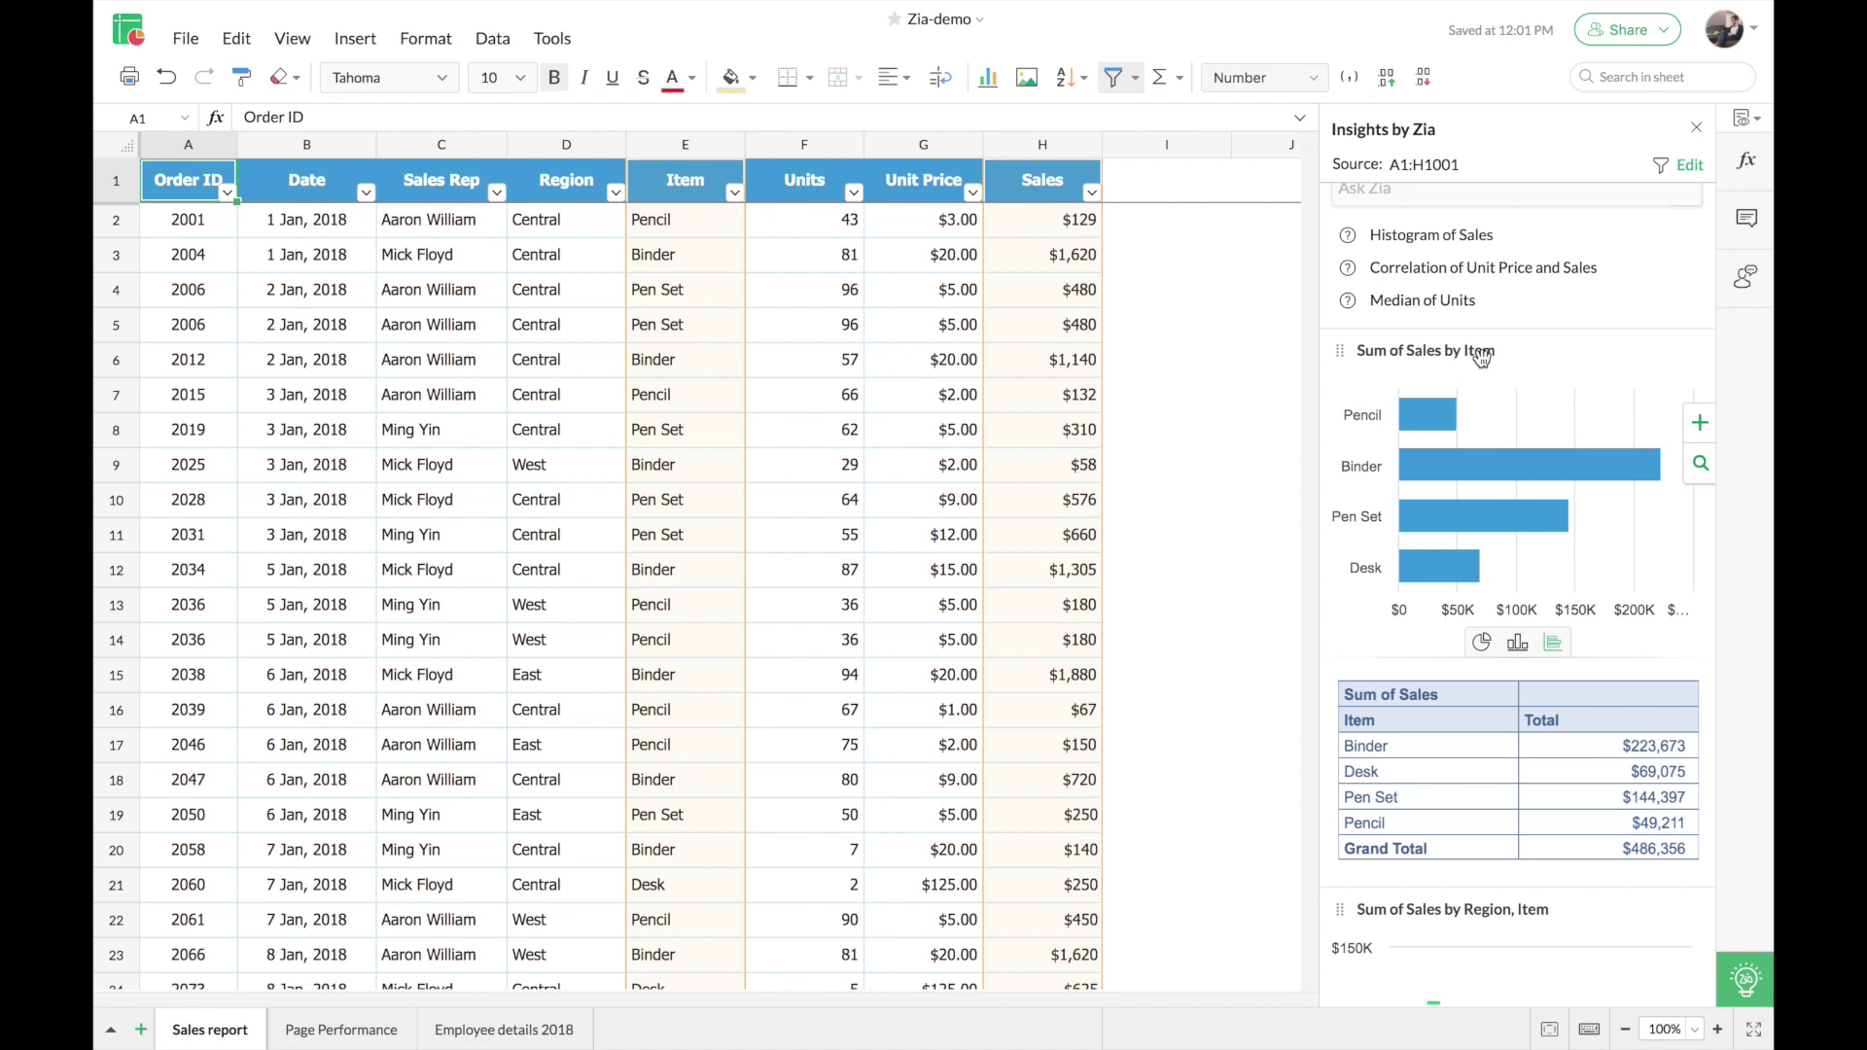
pyautogui.scroll(-2, 1522, 370)
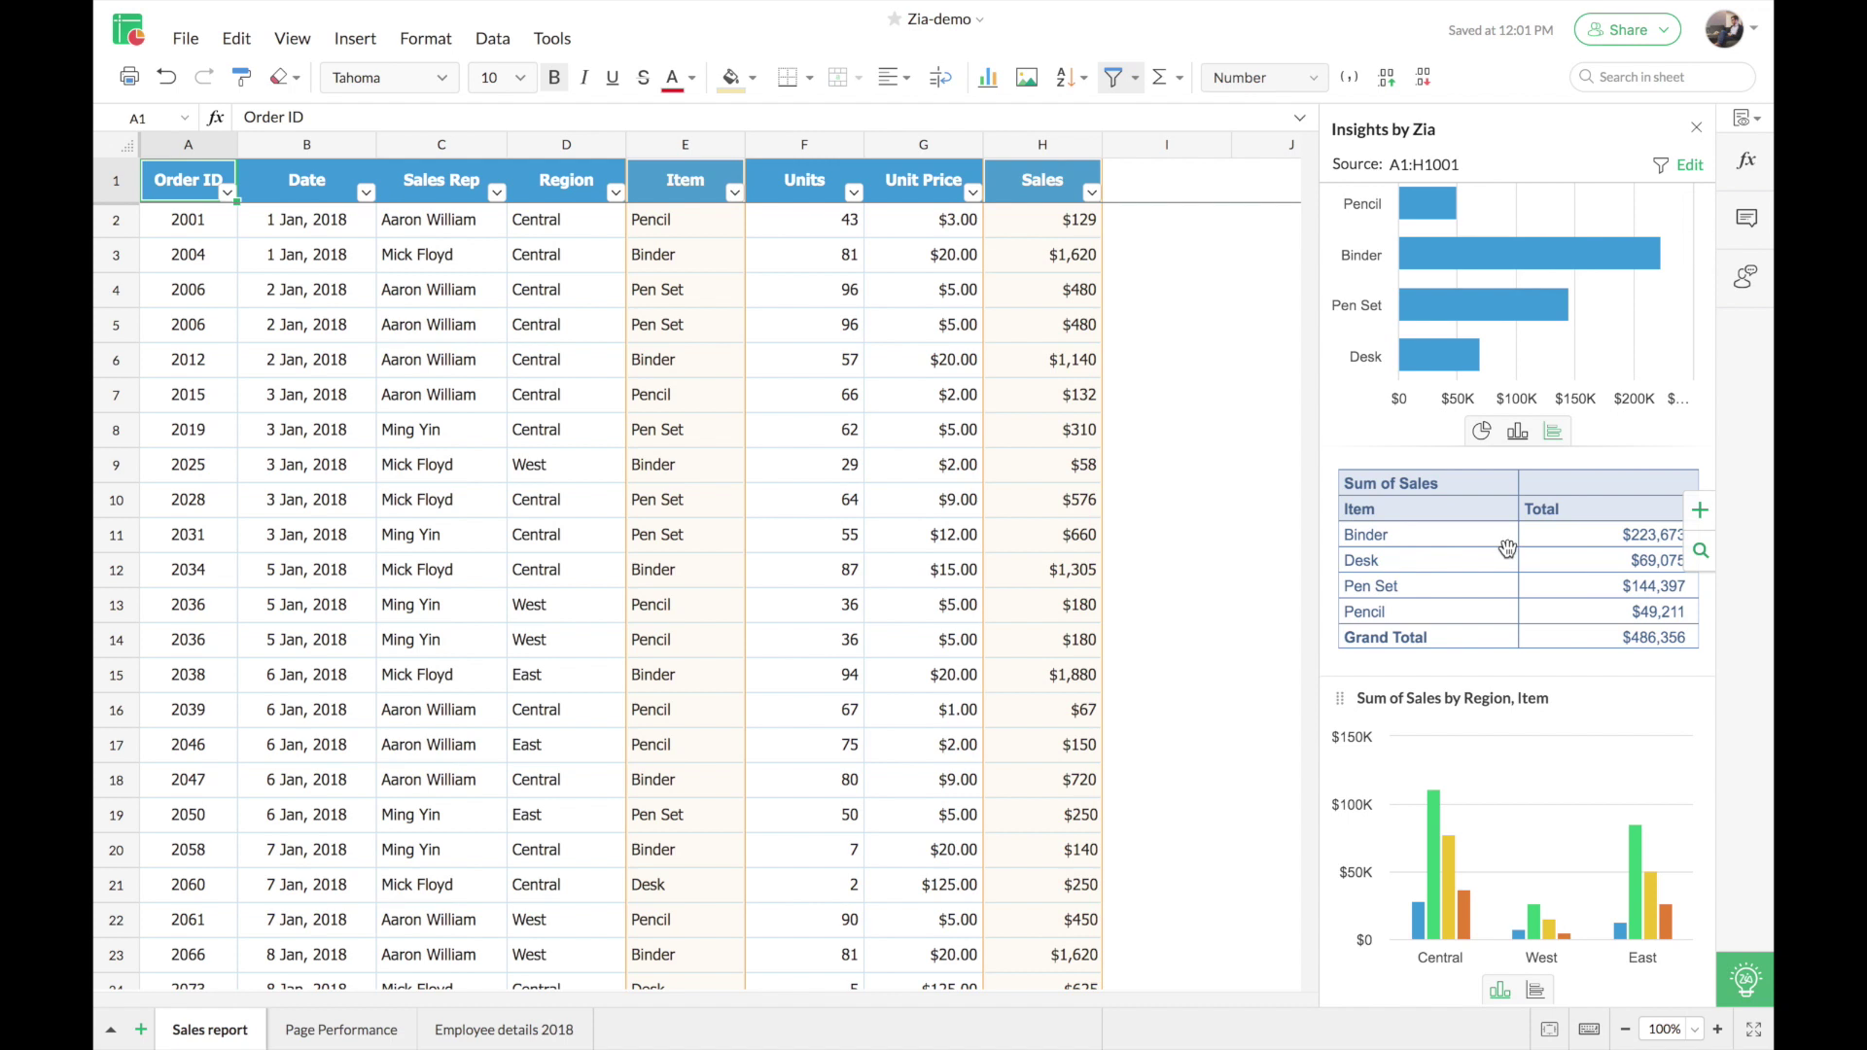
# Step: Switch the Sum of Sales by Region, Item chart to horizontal bars and back to columns
pyautogui.scroll(-3, 1508, 550)
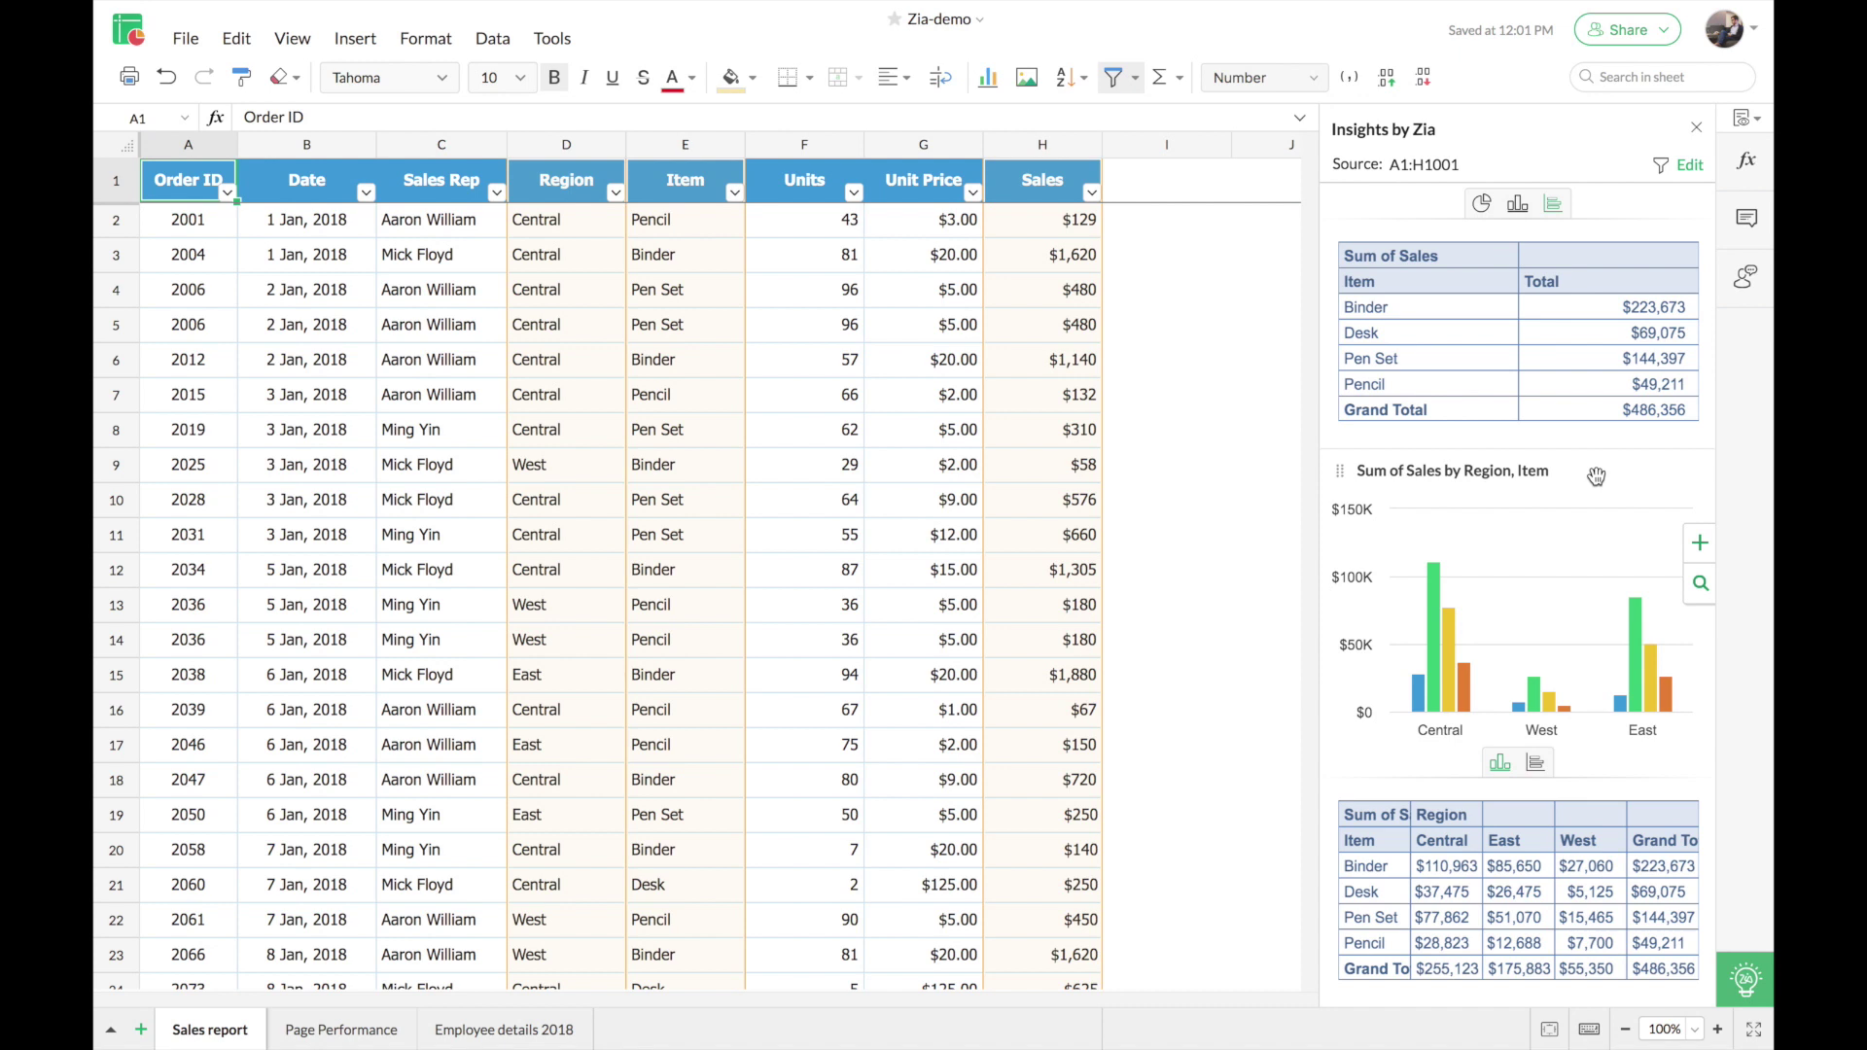
pyautogui.click(1537, 769)
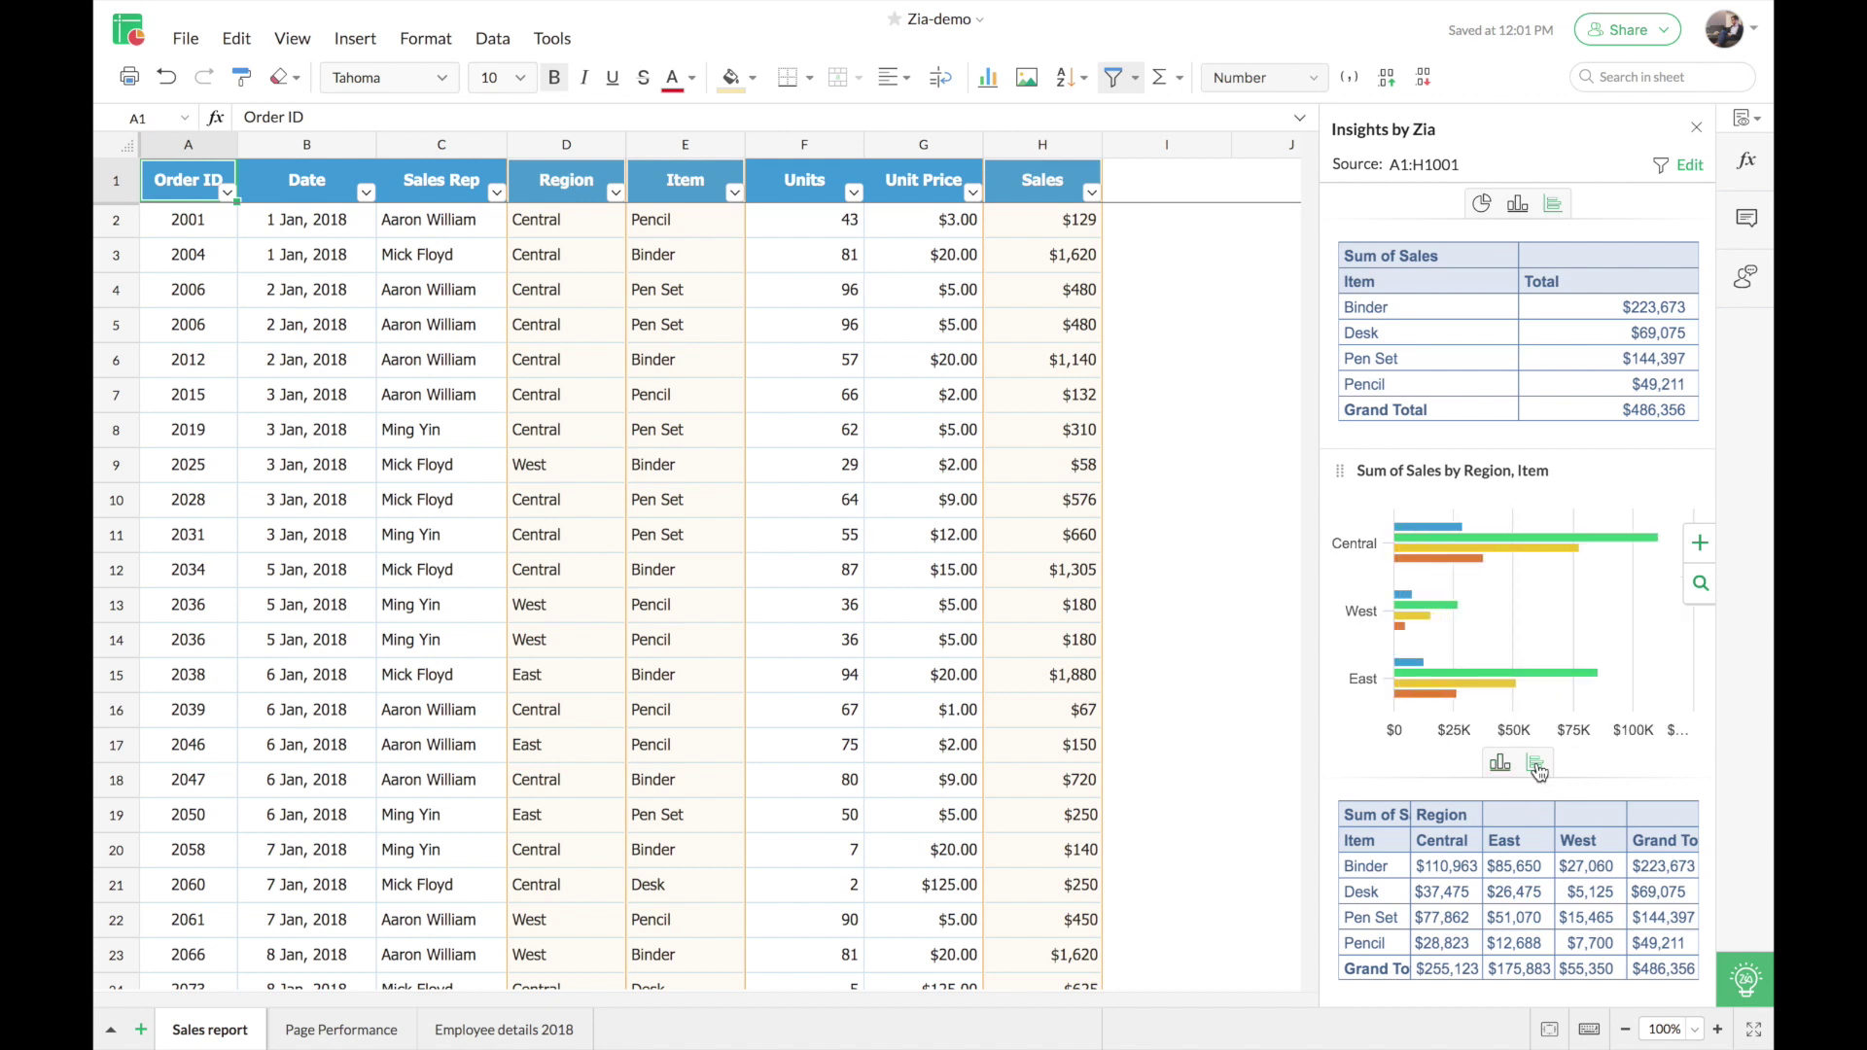
pyautogui.click(1505, 768)
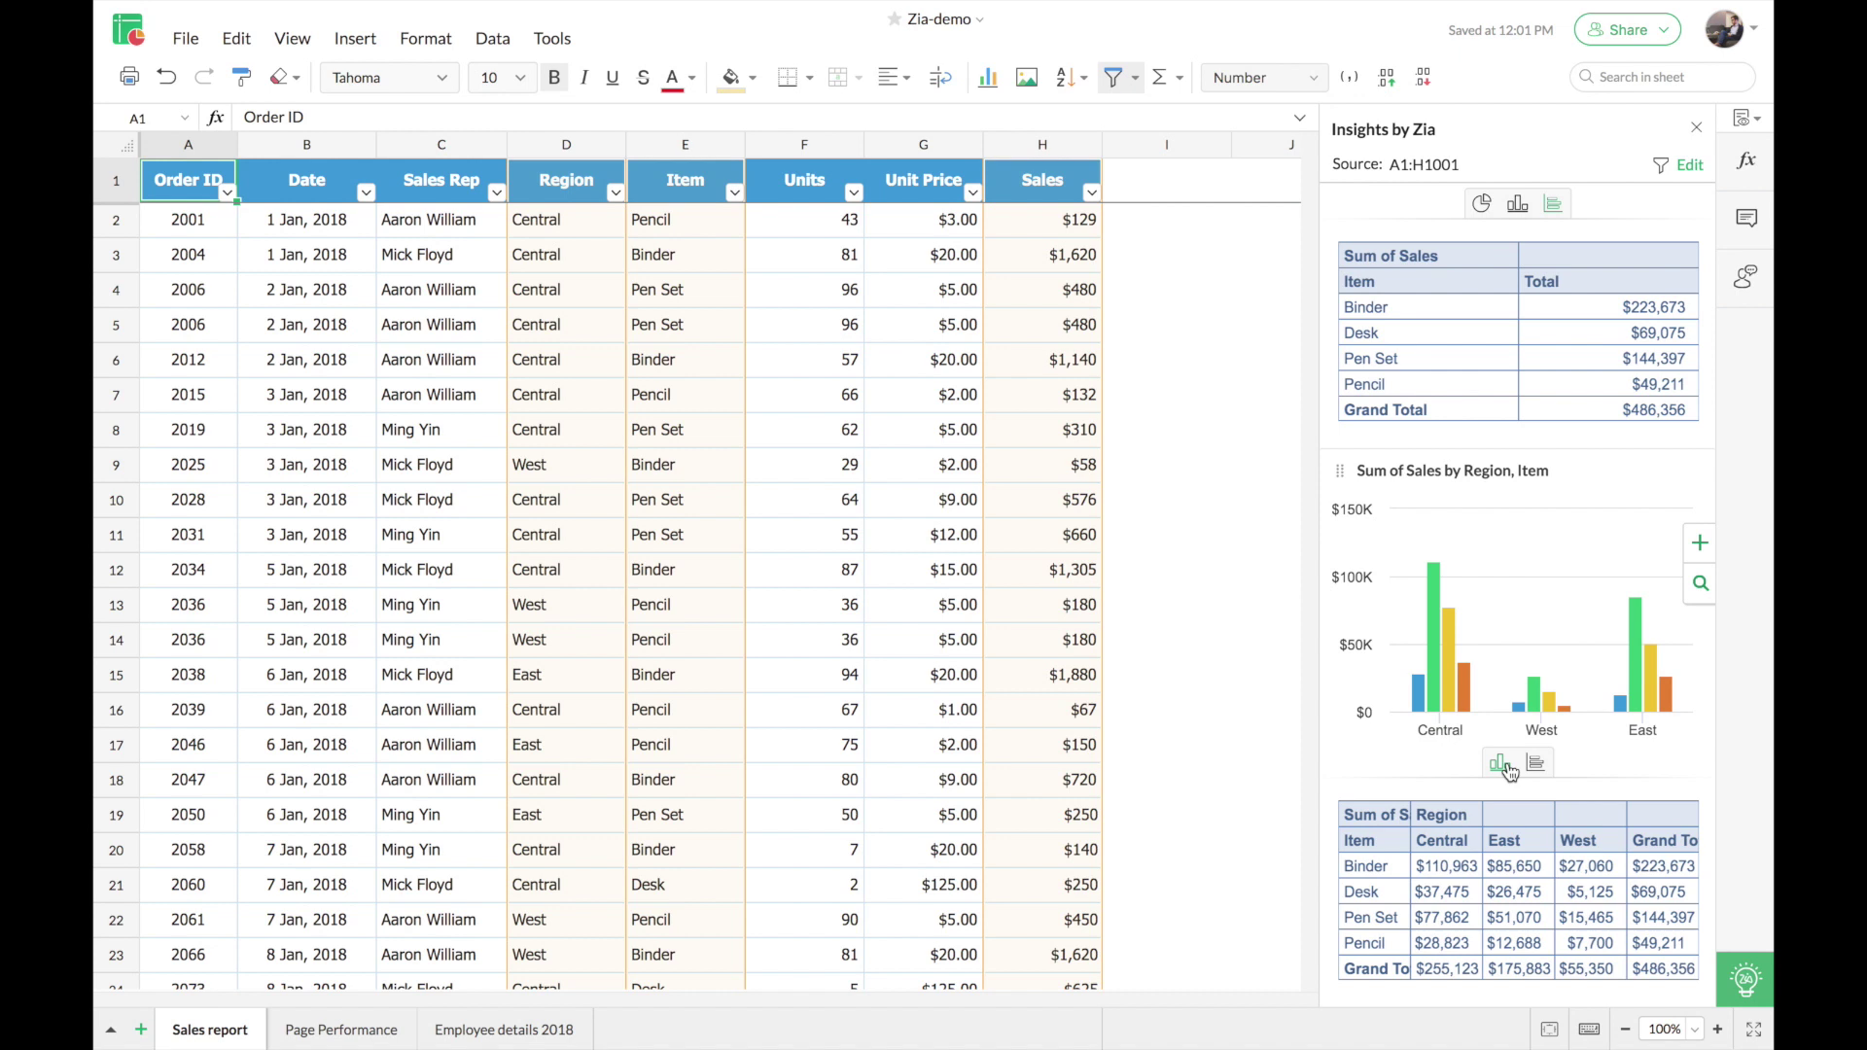
# Step: Preview the Sum of Sales by Item chart enlarged, inspect the sales of each item's bar, and close the preview
pyautogui.scroll(3, 1566, 608)
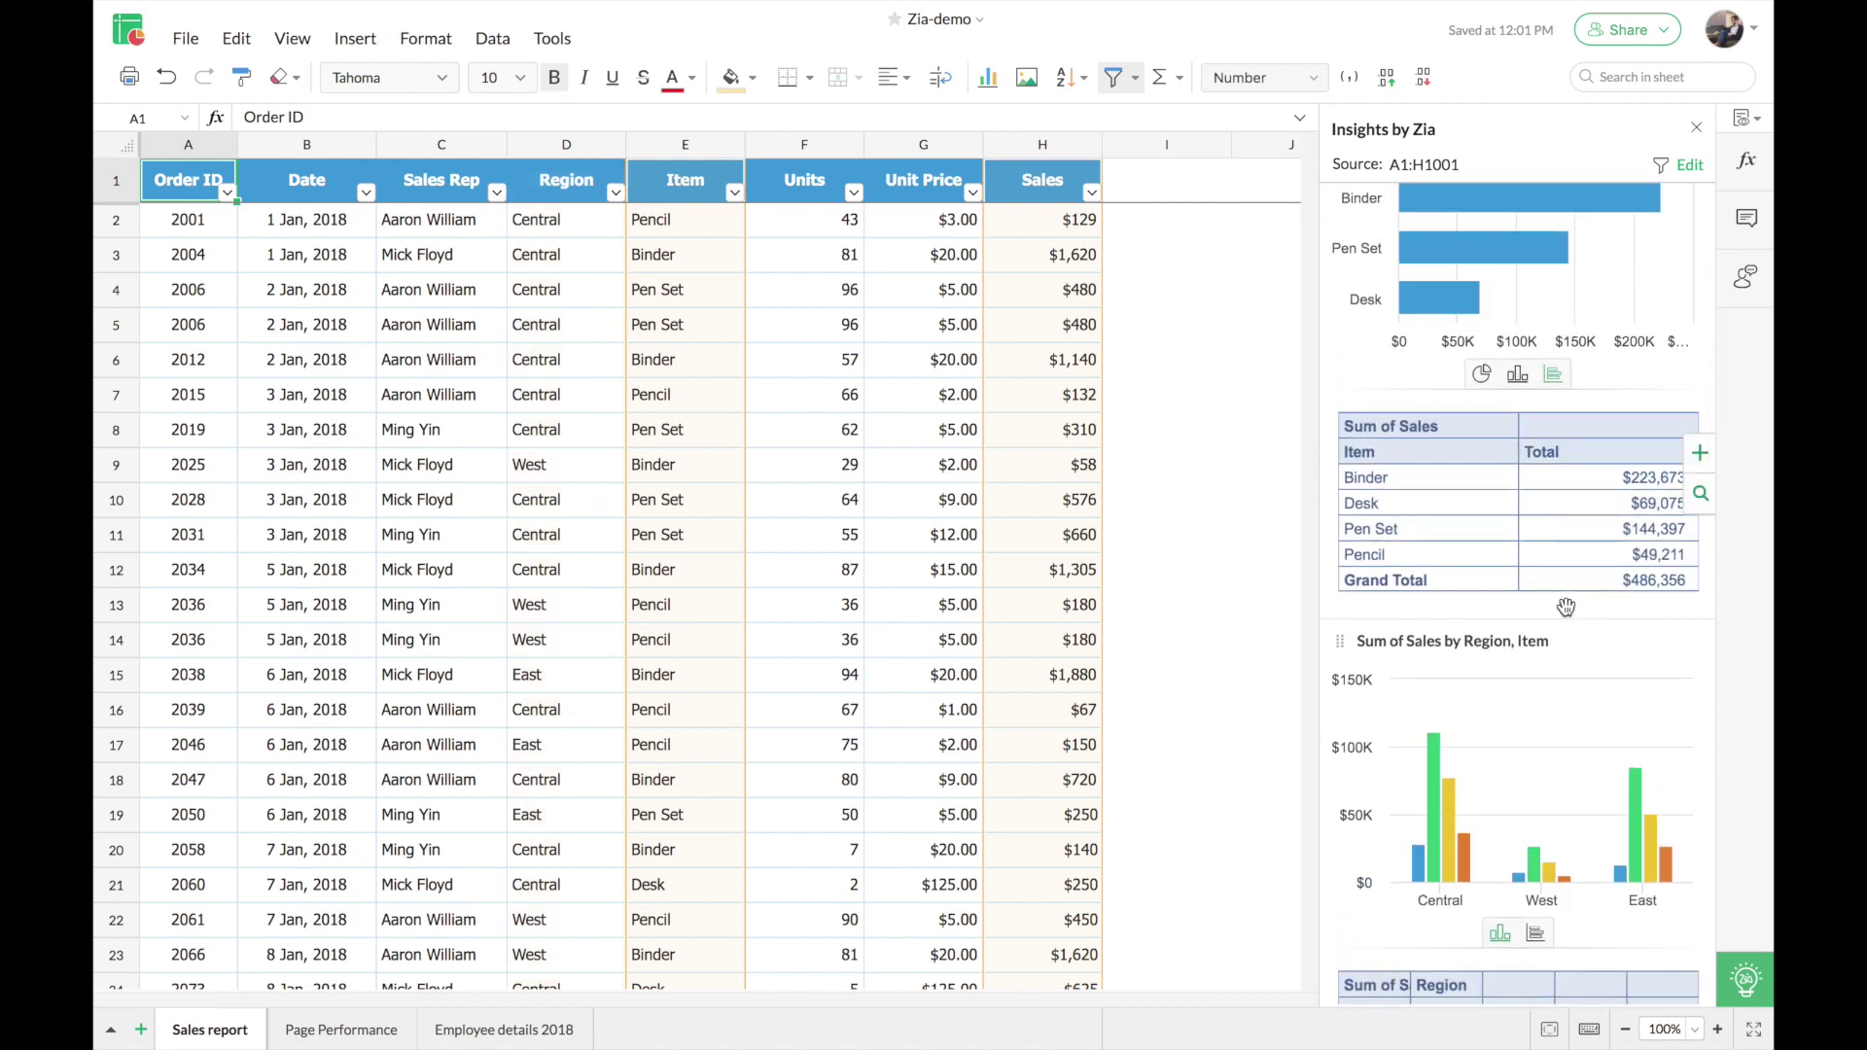
pyautogui.scroll(4, 1566, 608)
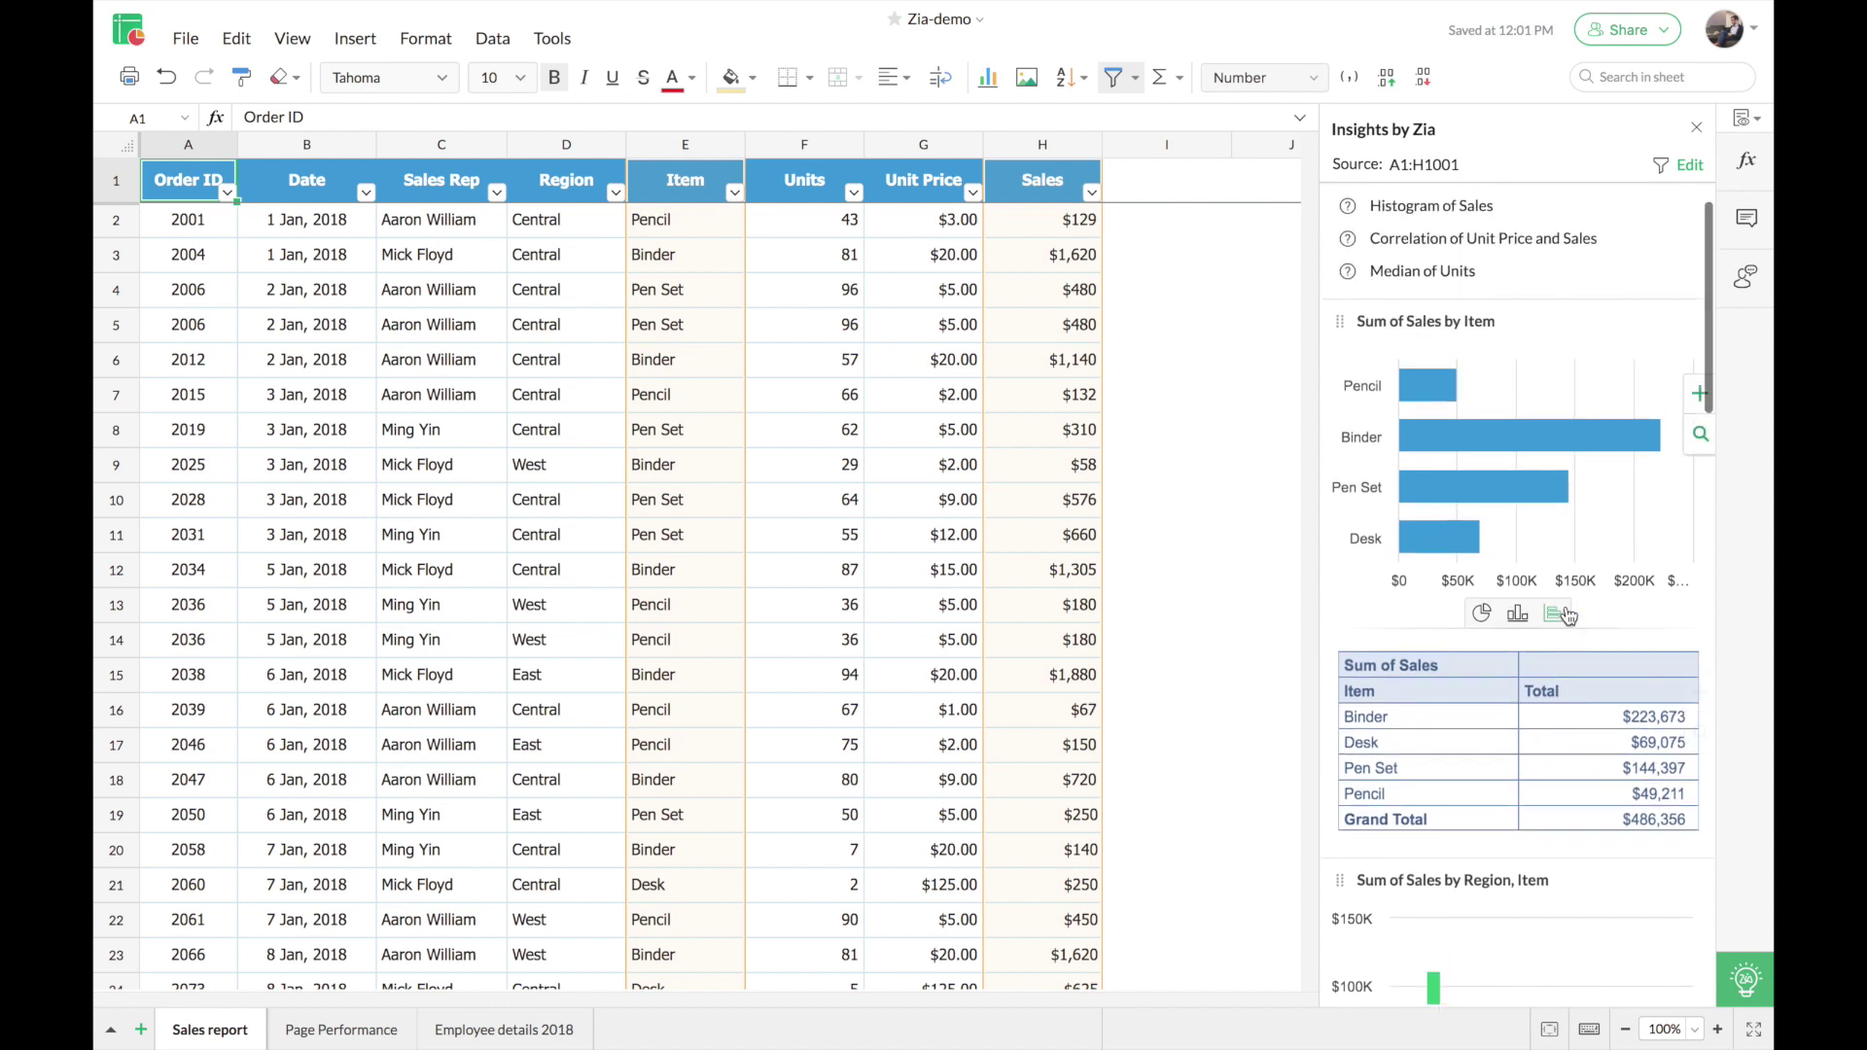
pyautogui.click(1700, 435)
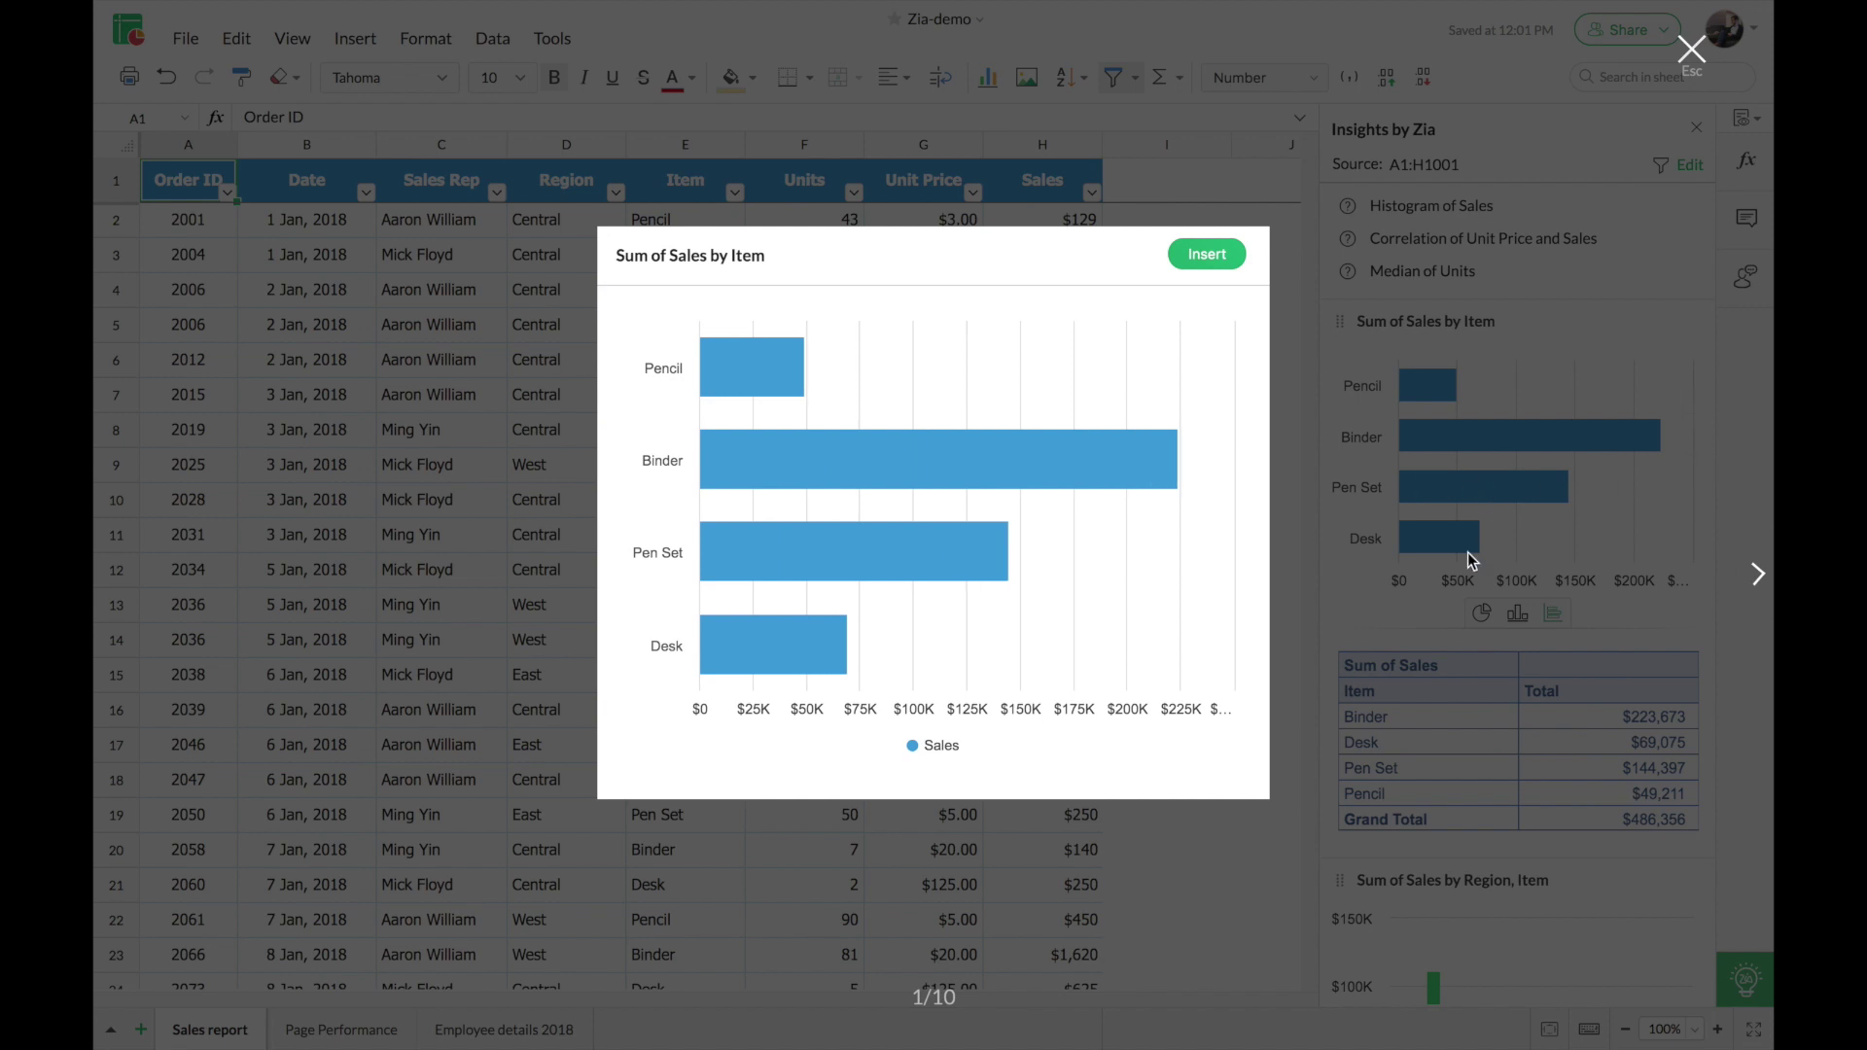
pyautogui.moveTo(725, 646)
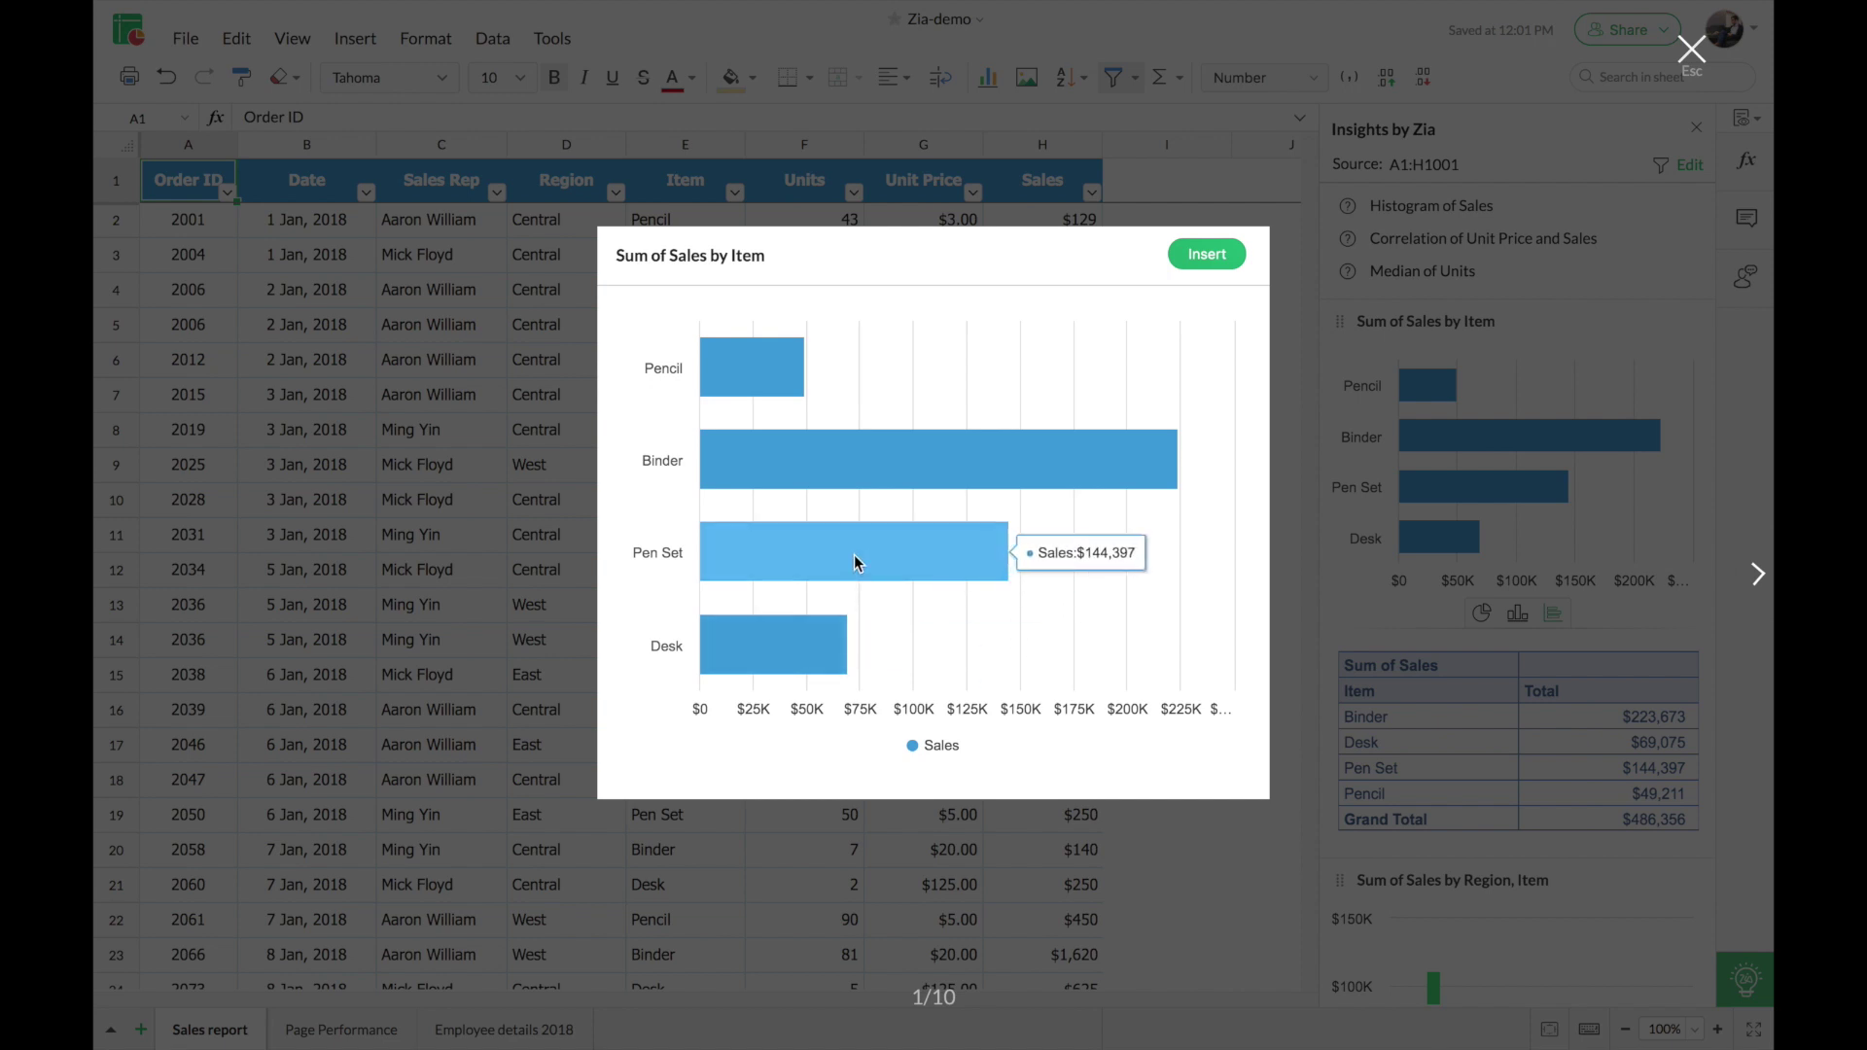
pyautogui.moveTo(860, 477)
pyautogui.moveTo(778, 389)
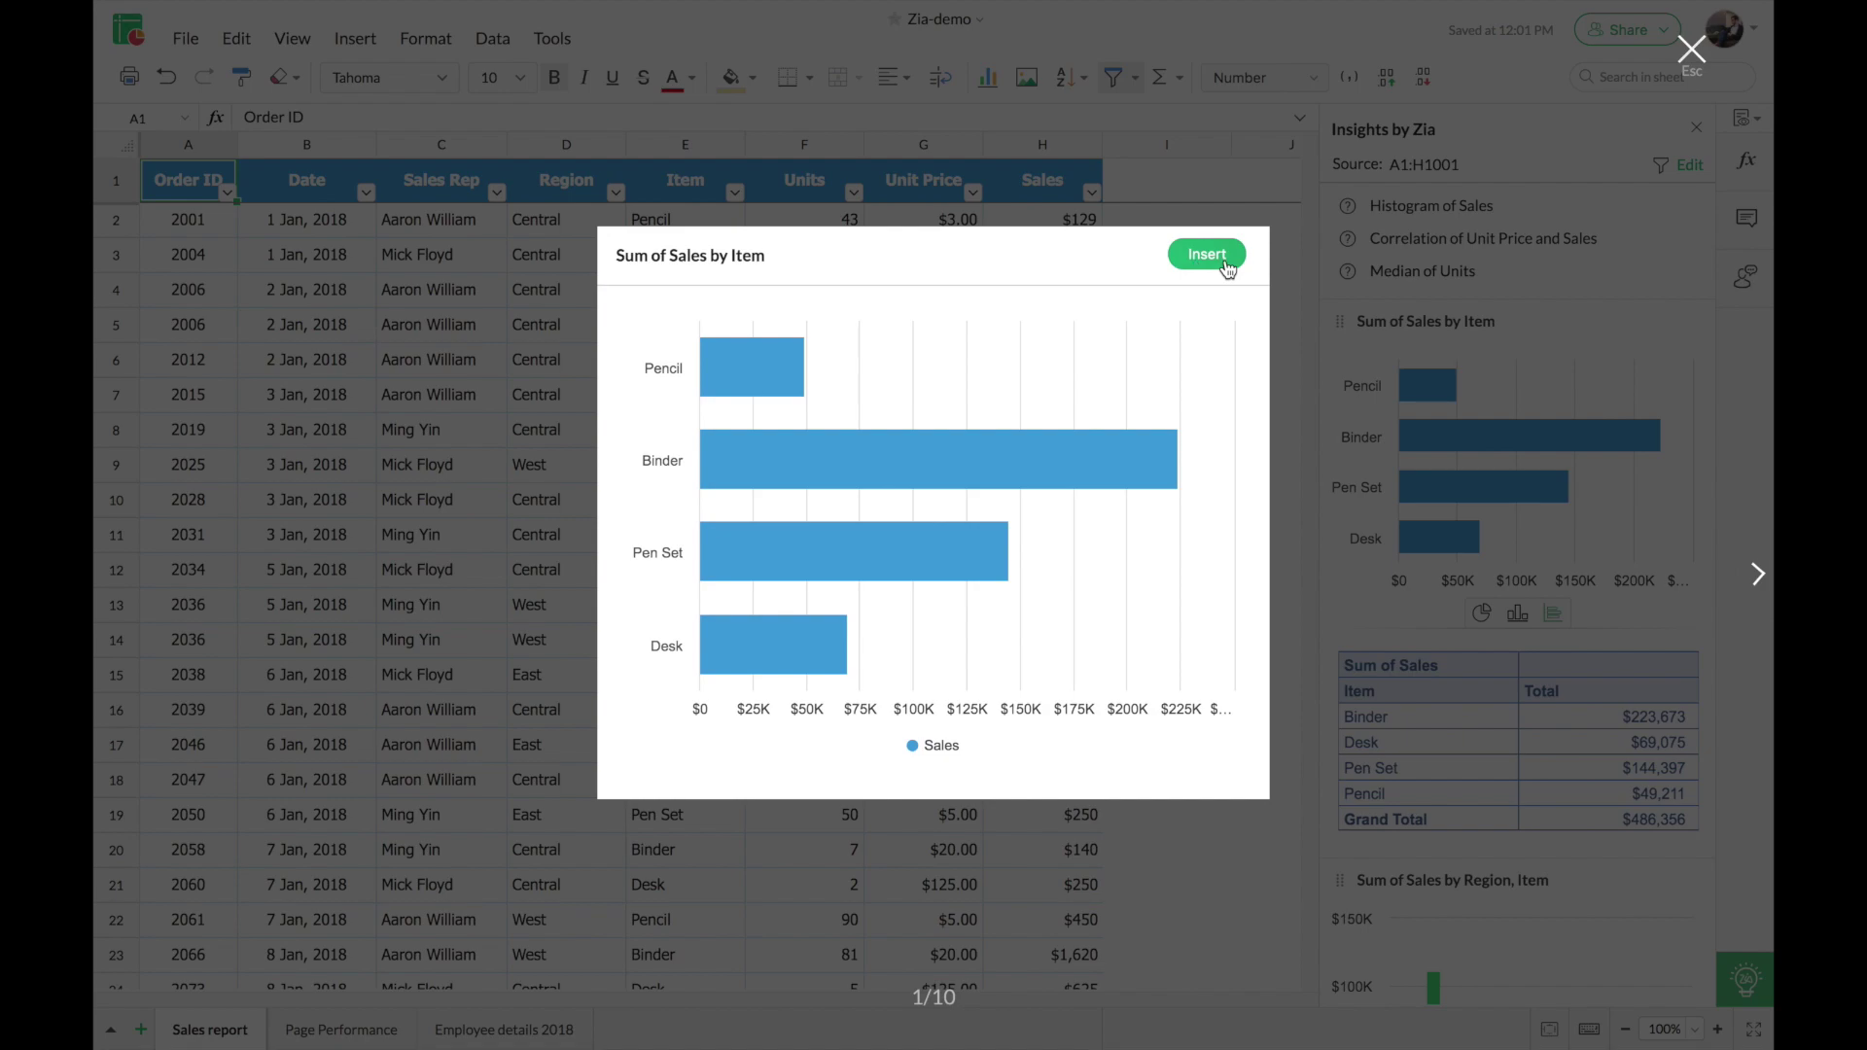
pyautogui.click(1693, 49)
# Step: Insert the Sum of Sales by Item bar chart into the empty area beside the Sales column
pyautogui.moveTo(1702, 402)
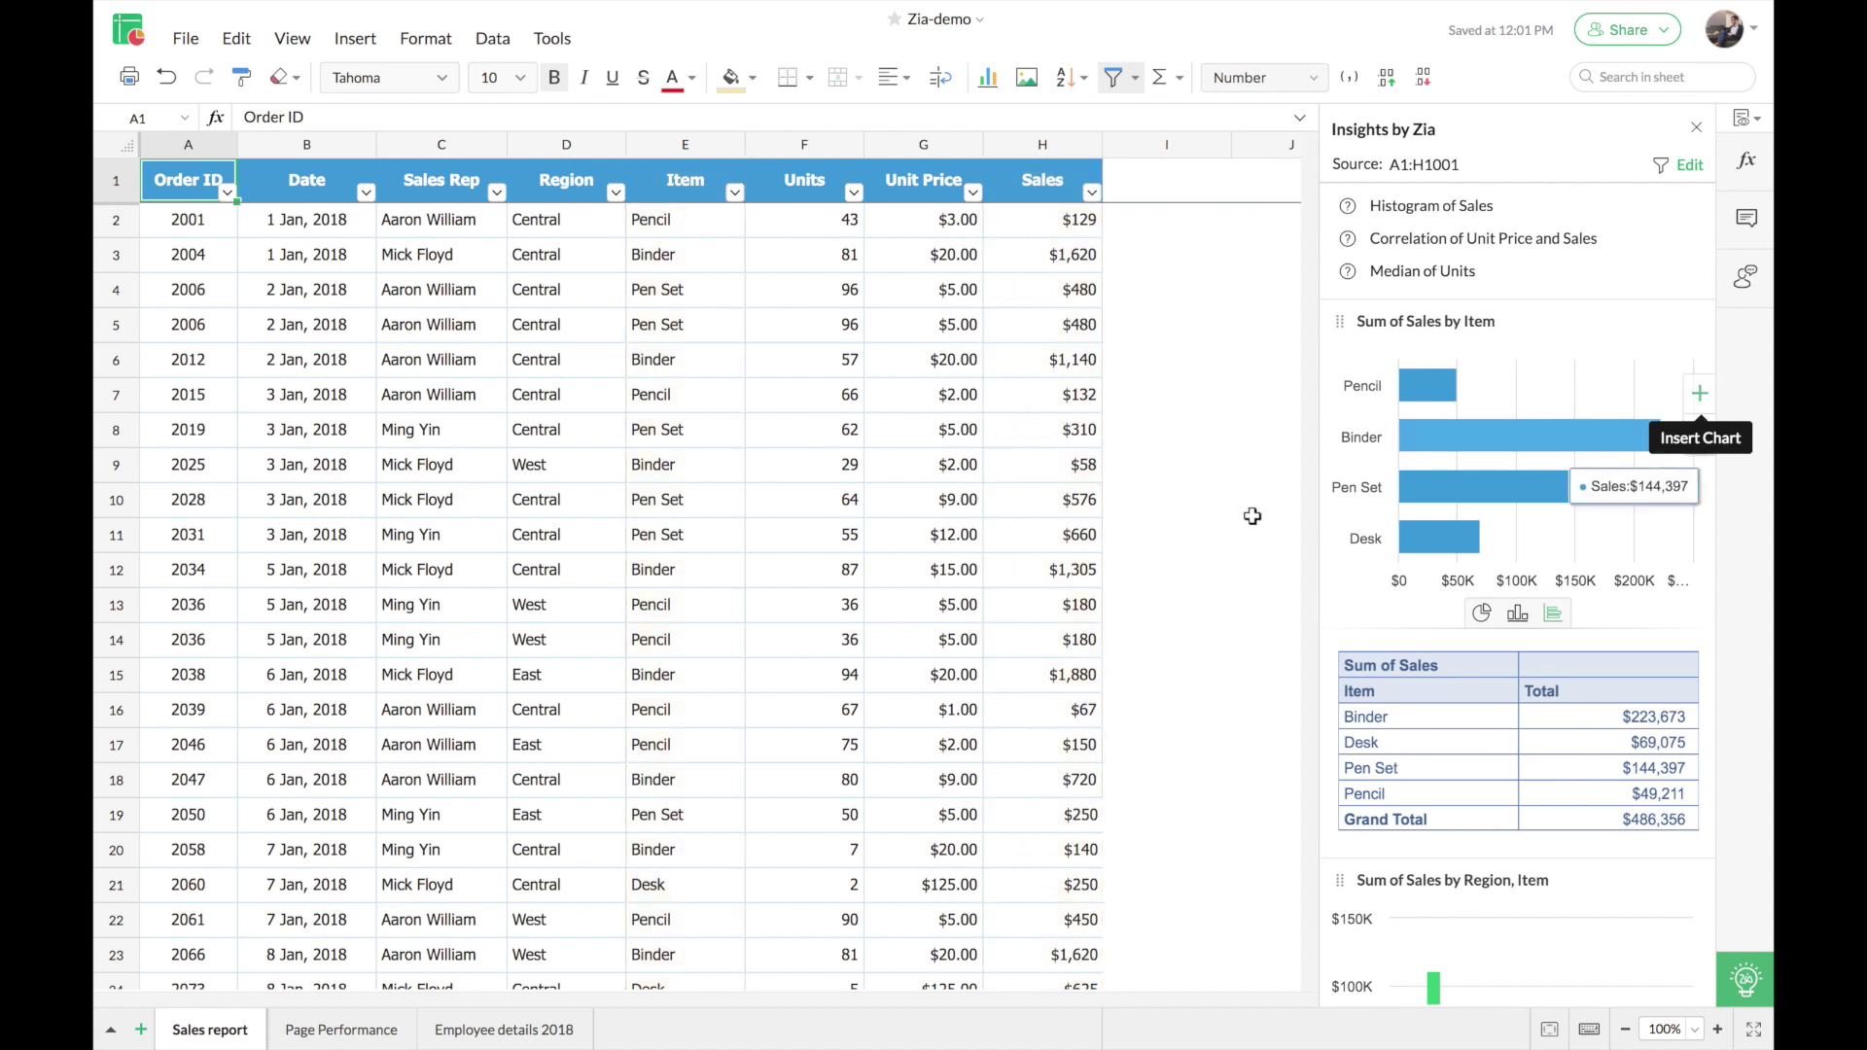
pyautogui.hscroll(3, 1252, 516)
pyautogui.hscroll(1, 1252, 515)
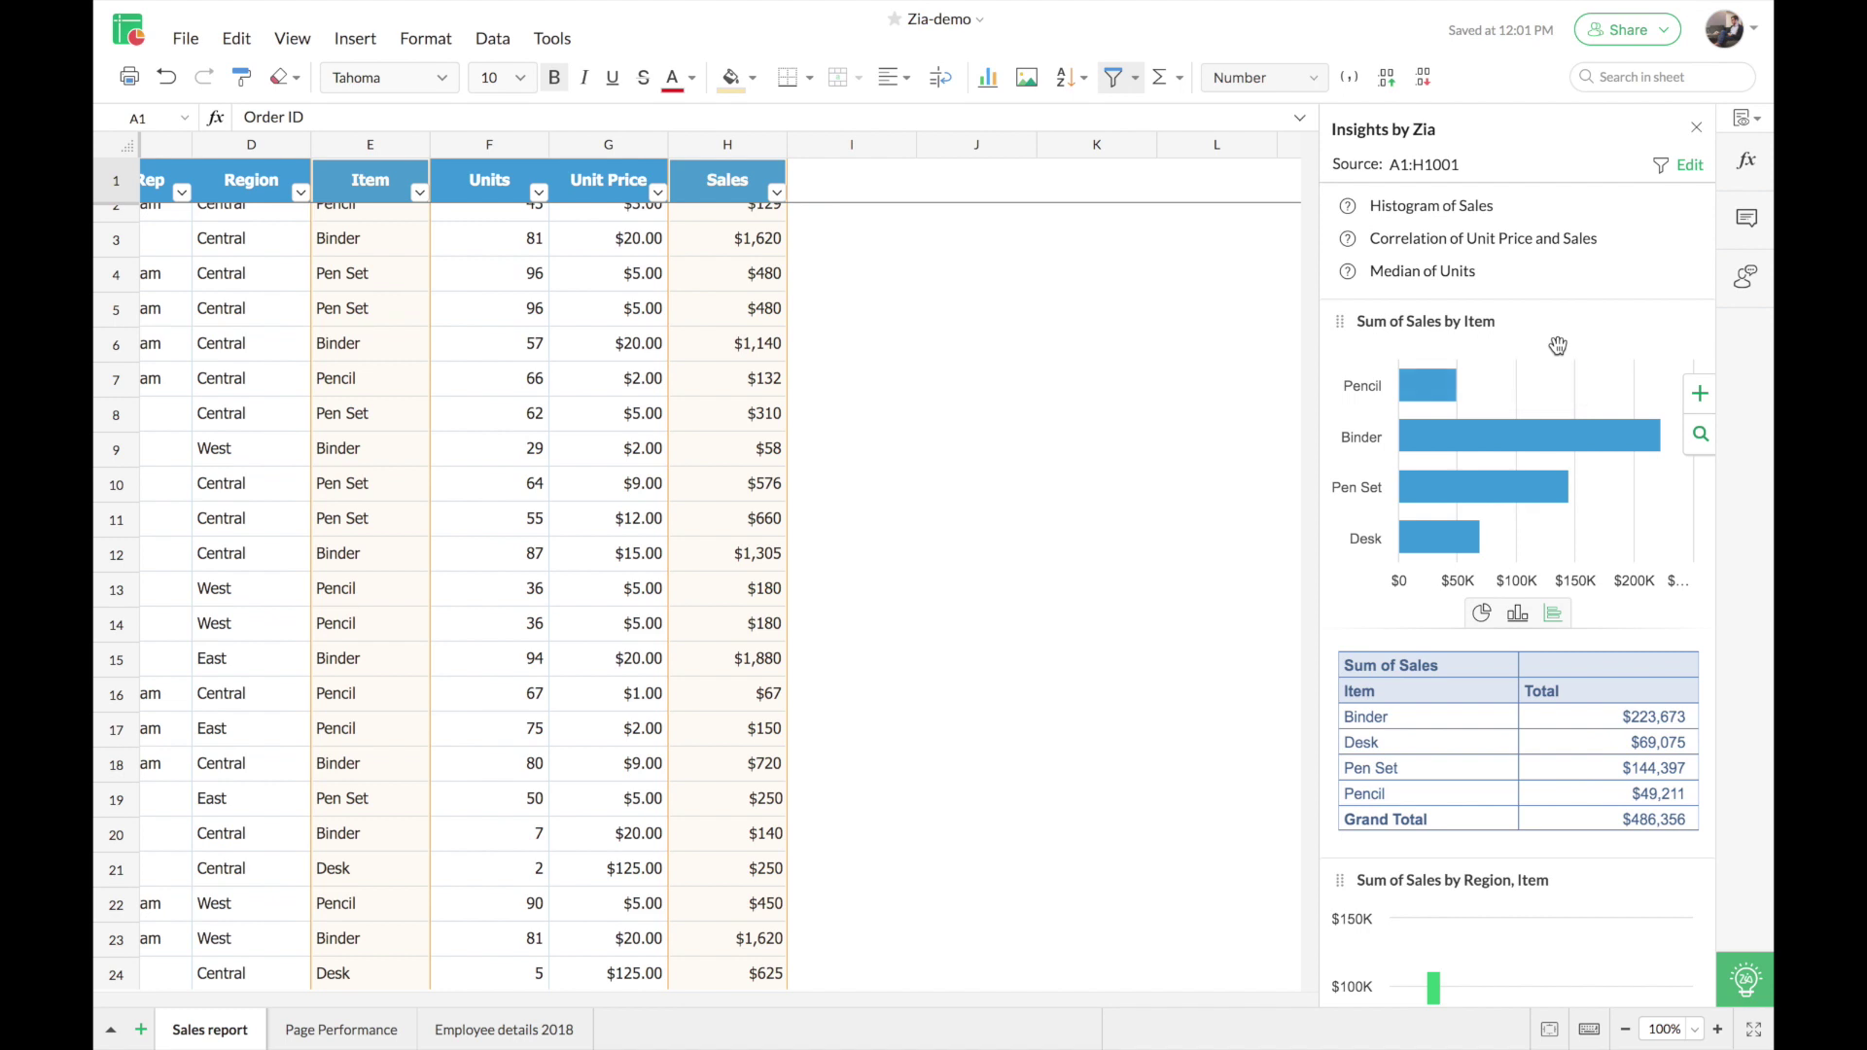
pyautogui.moveTo(1558, 346); pyautogui.dragTo(1050, 370)
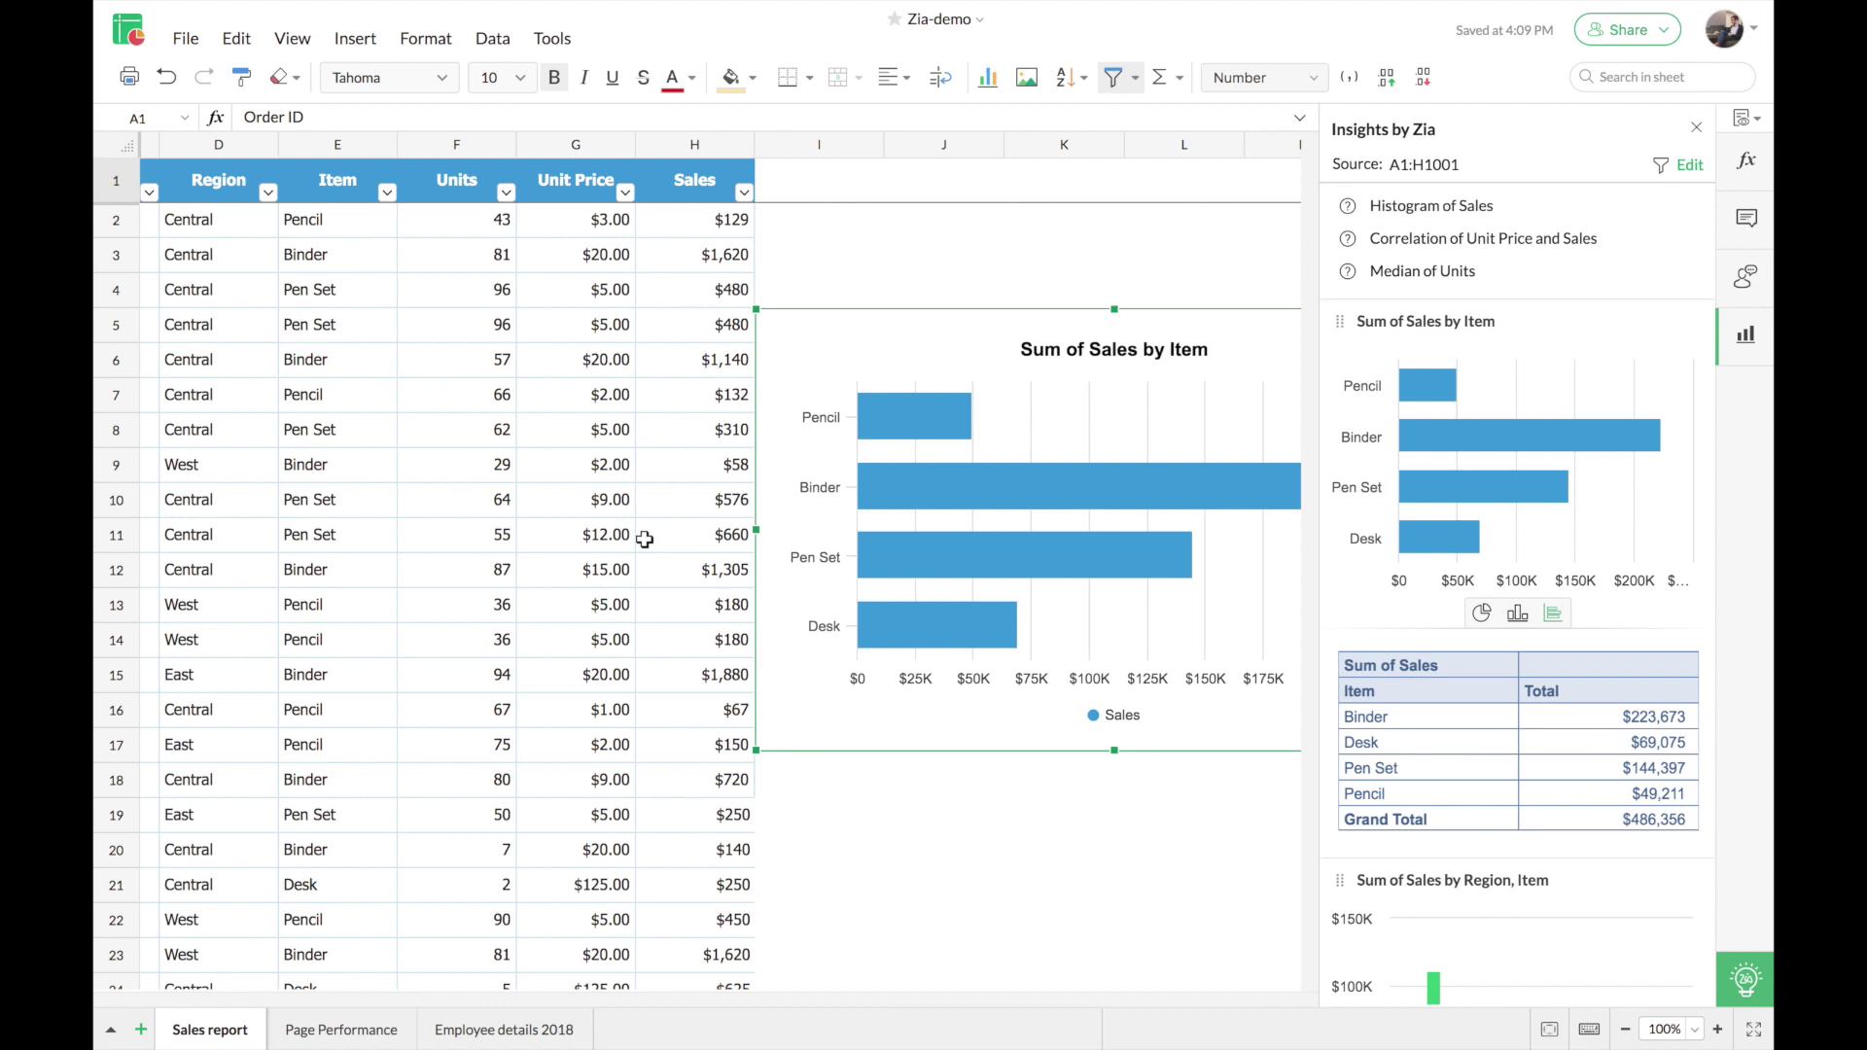
pyautogui.click(583, 471)
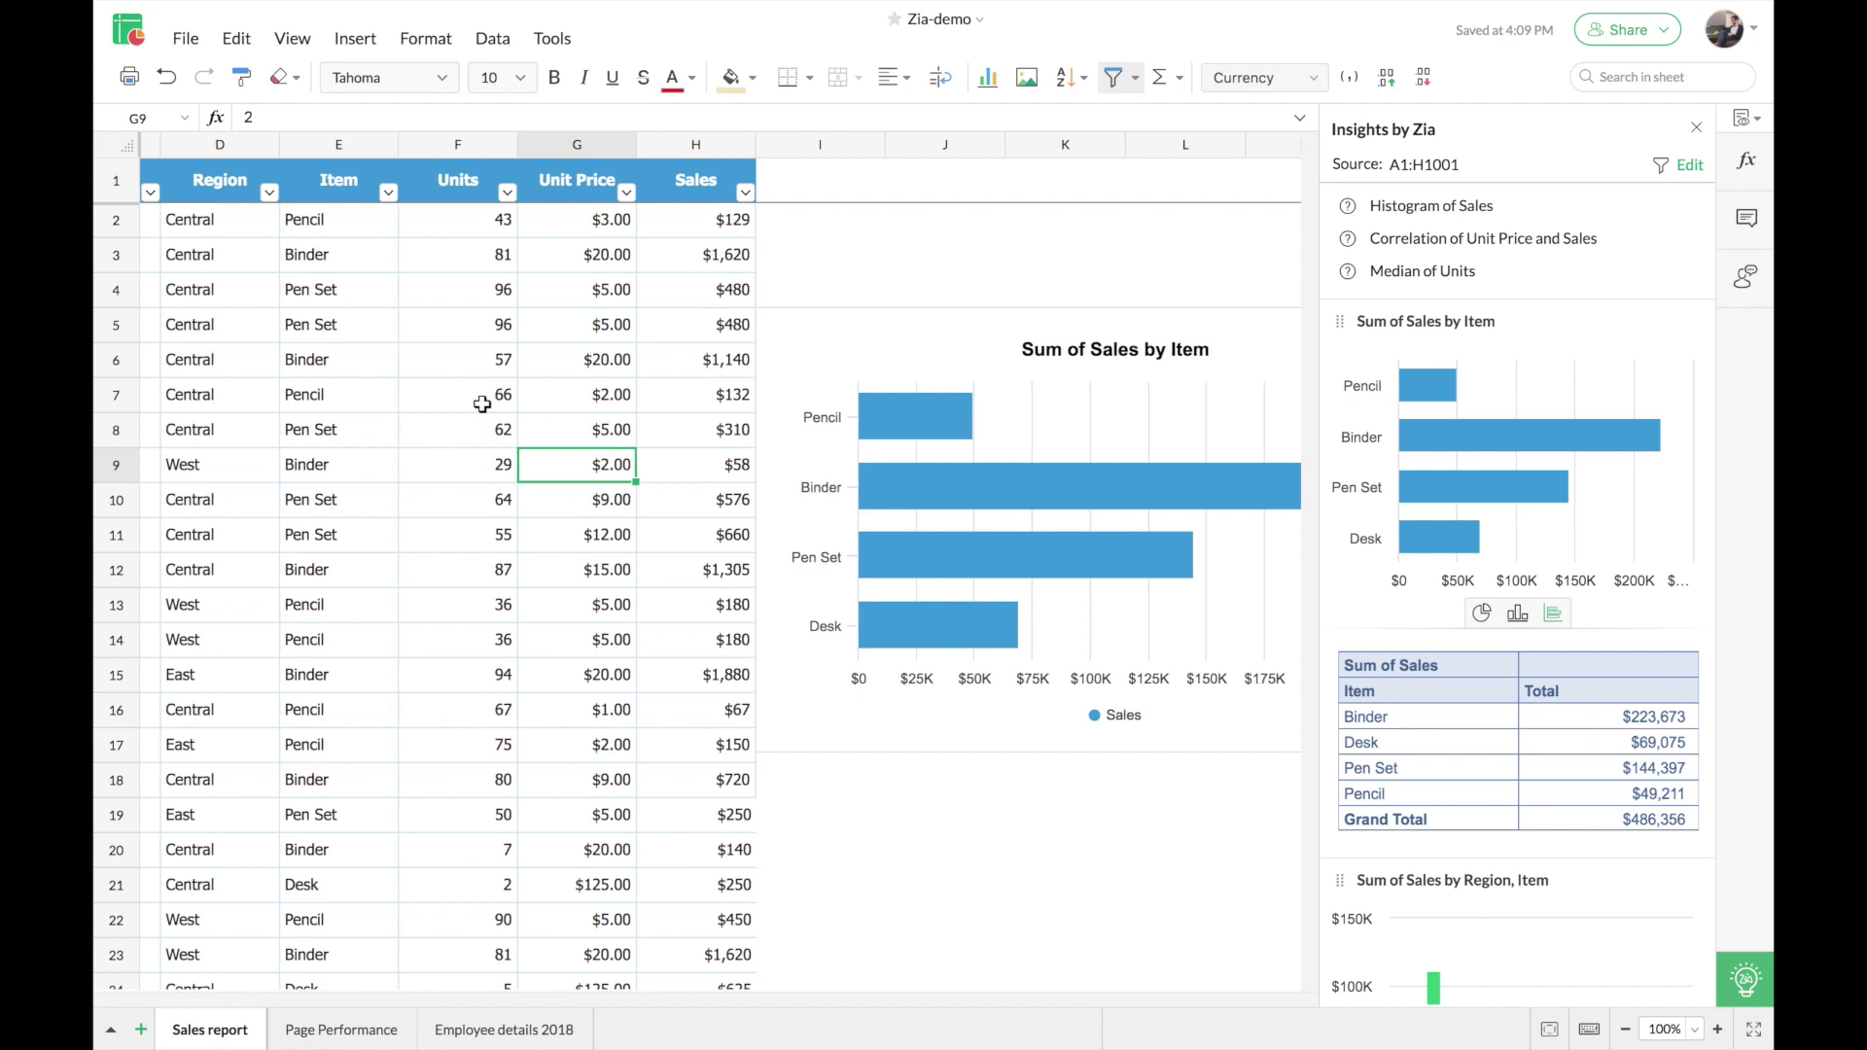
# Step: Select the whole Sales Rep column and review the insights Zia gives for it
pyautogui.hscroll(-5, 483, 404)
pyautogui.click(204, 230)
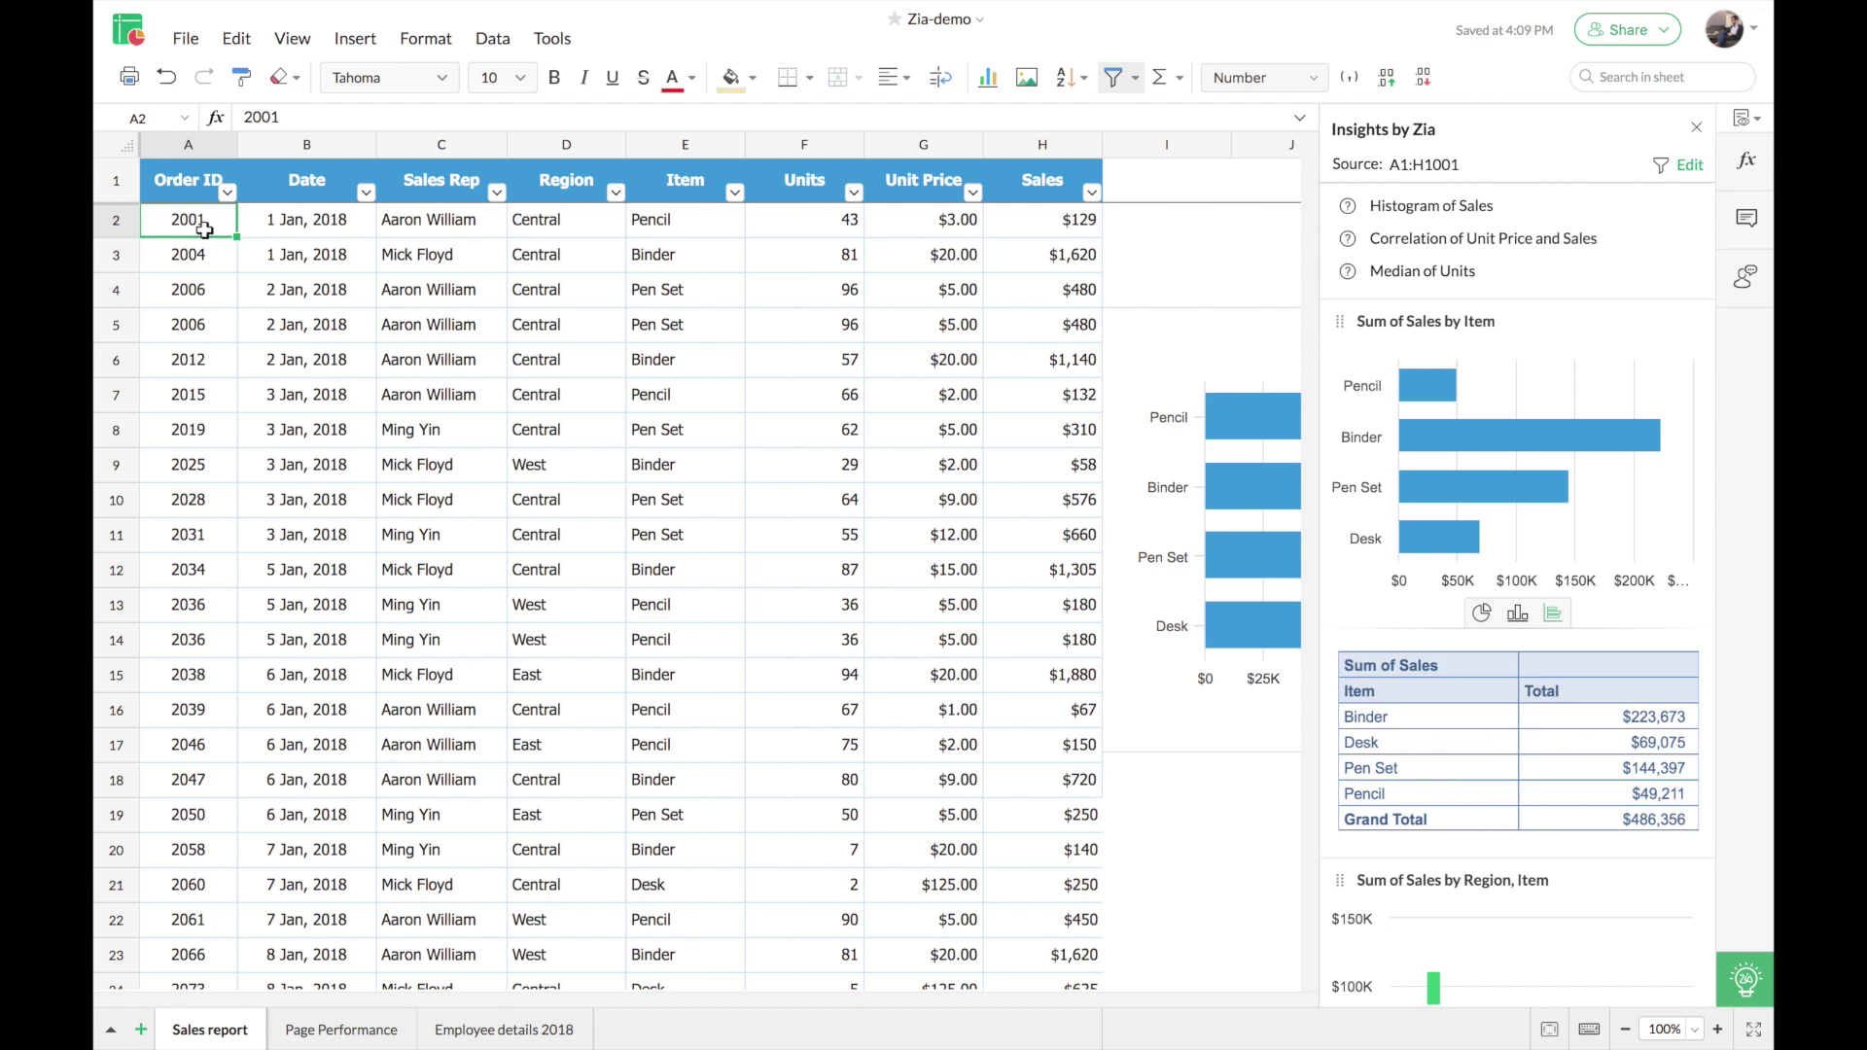
pyautogui.click(417, 148)
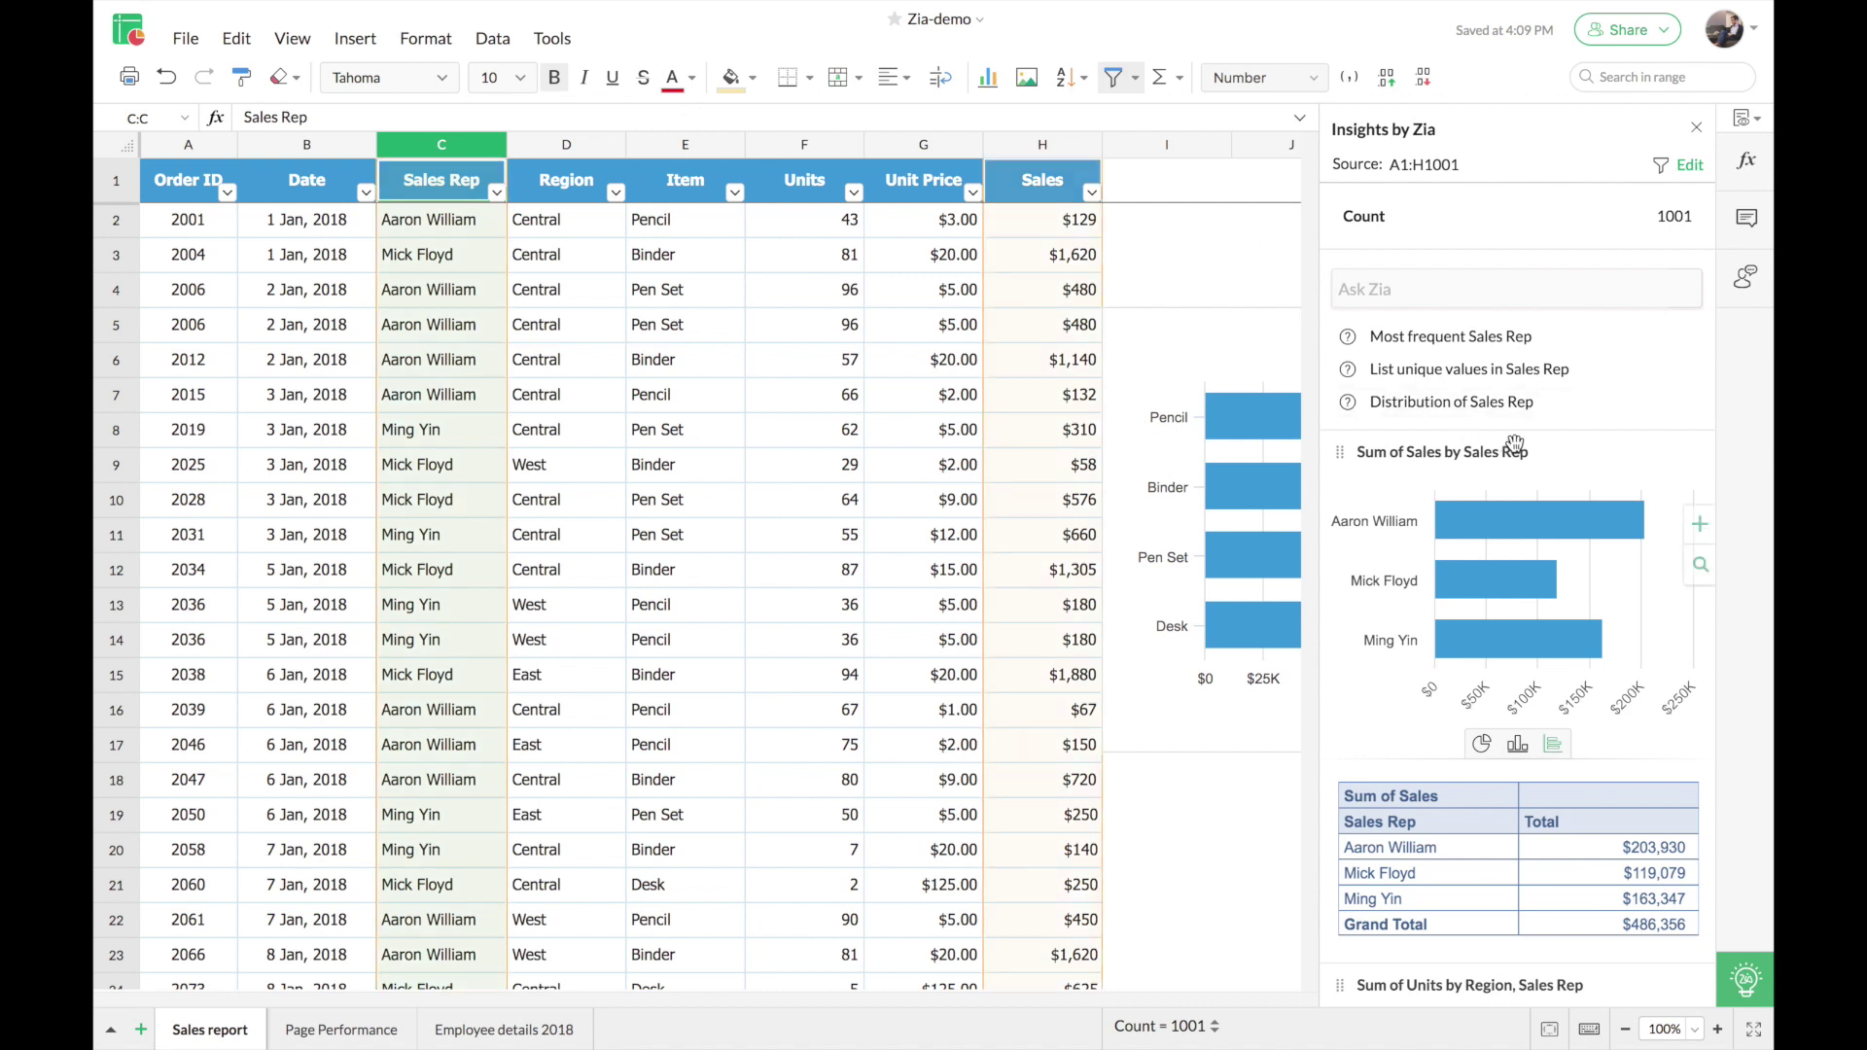
pyautogui.scroll(-1, 1552, 462)
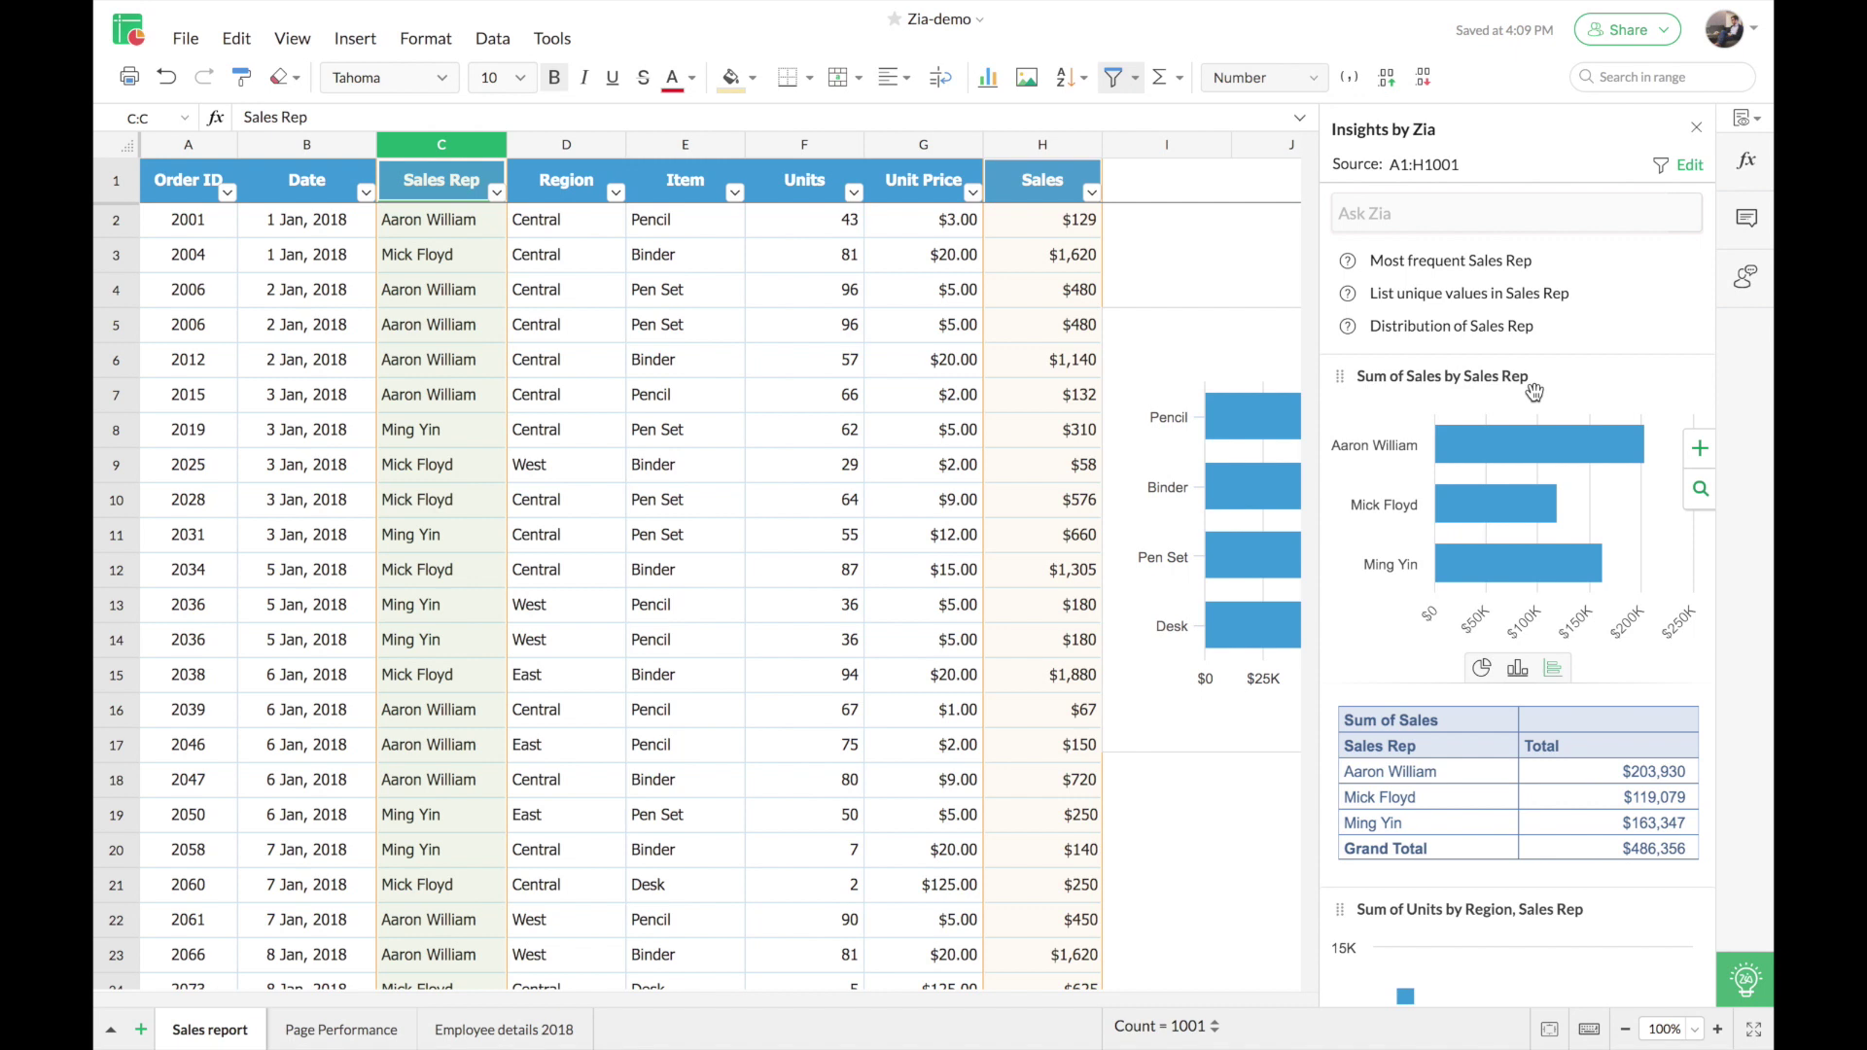
pyautogui.scroll(-2, 1535, 392)
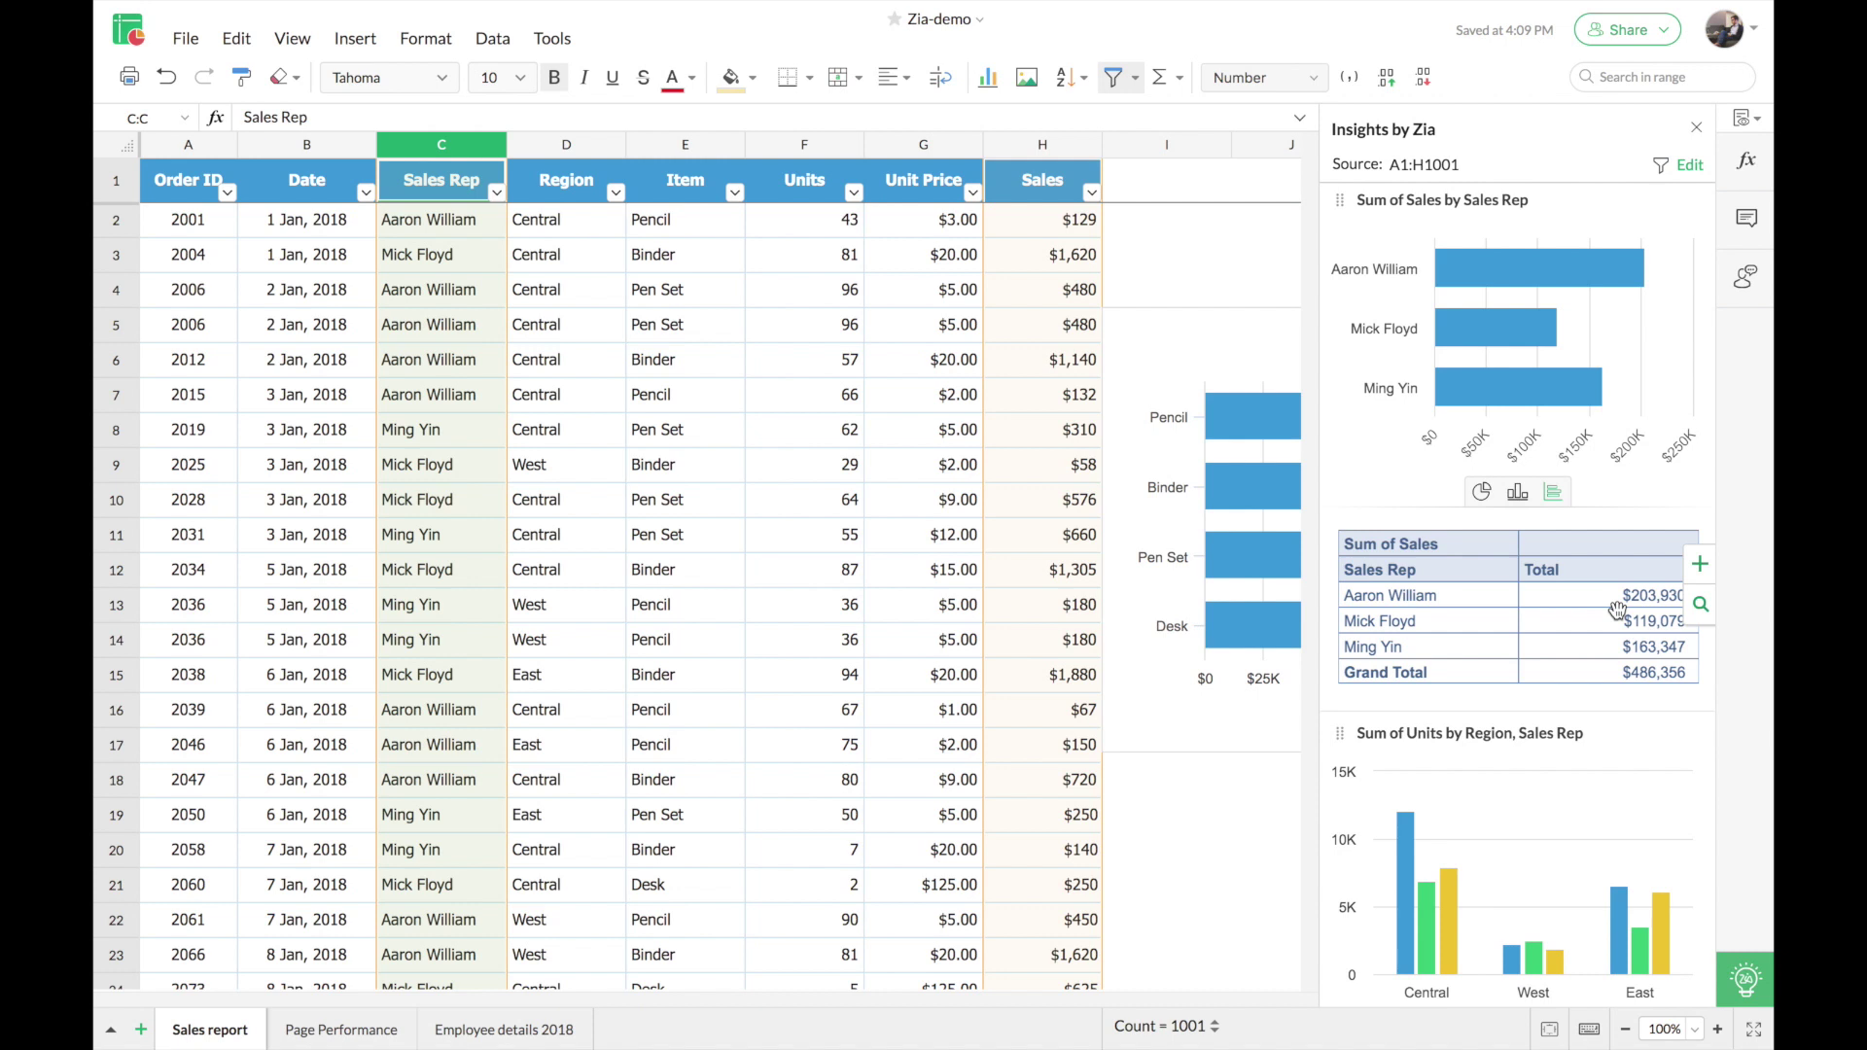
pyautogui.scroll(-1, 1617, 609)
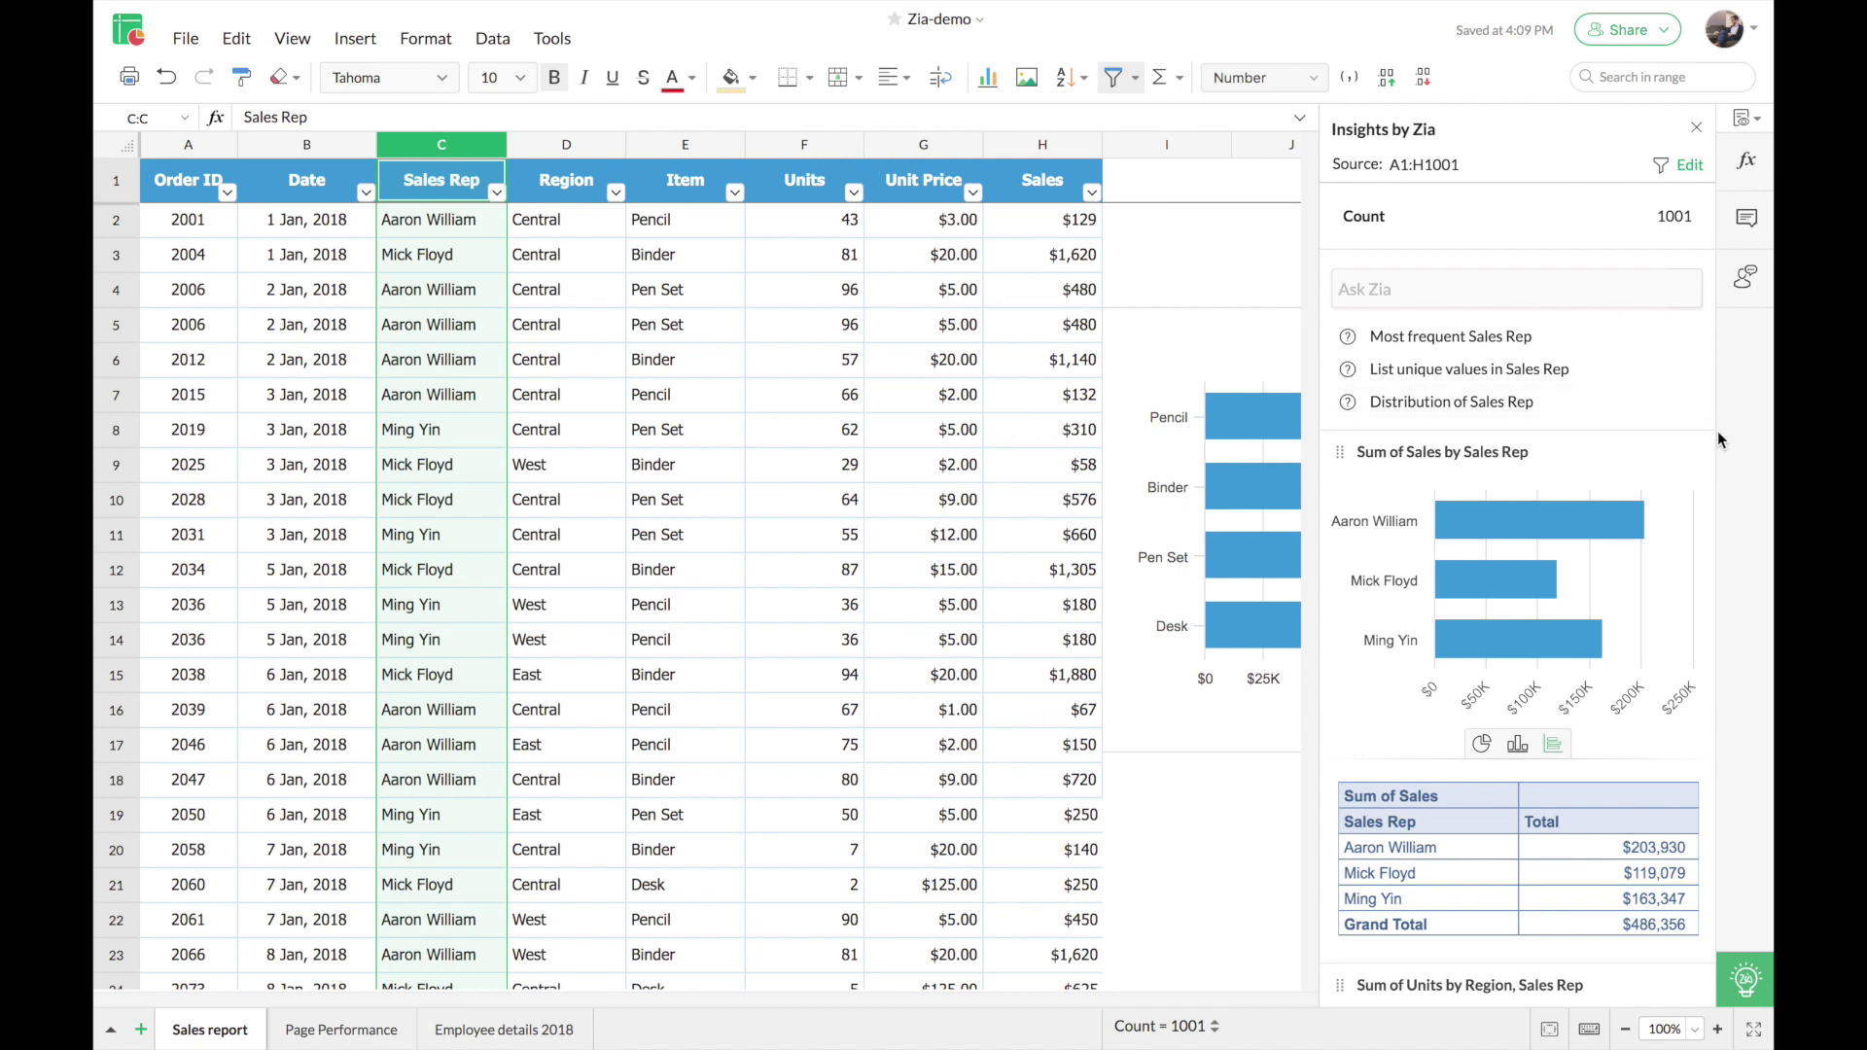
# Step: Filter Zia's insights to the Item and Sales columns
pyautogui.click(1663, 167)
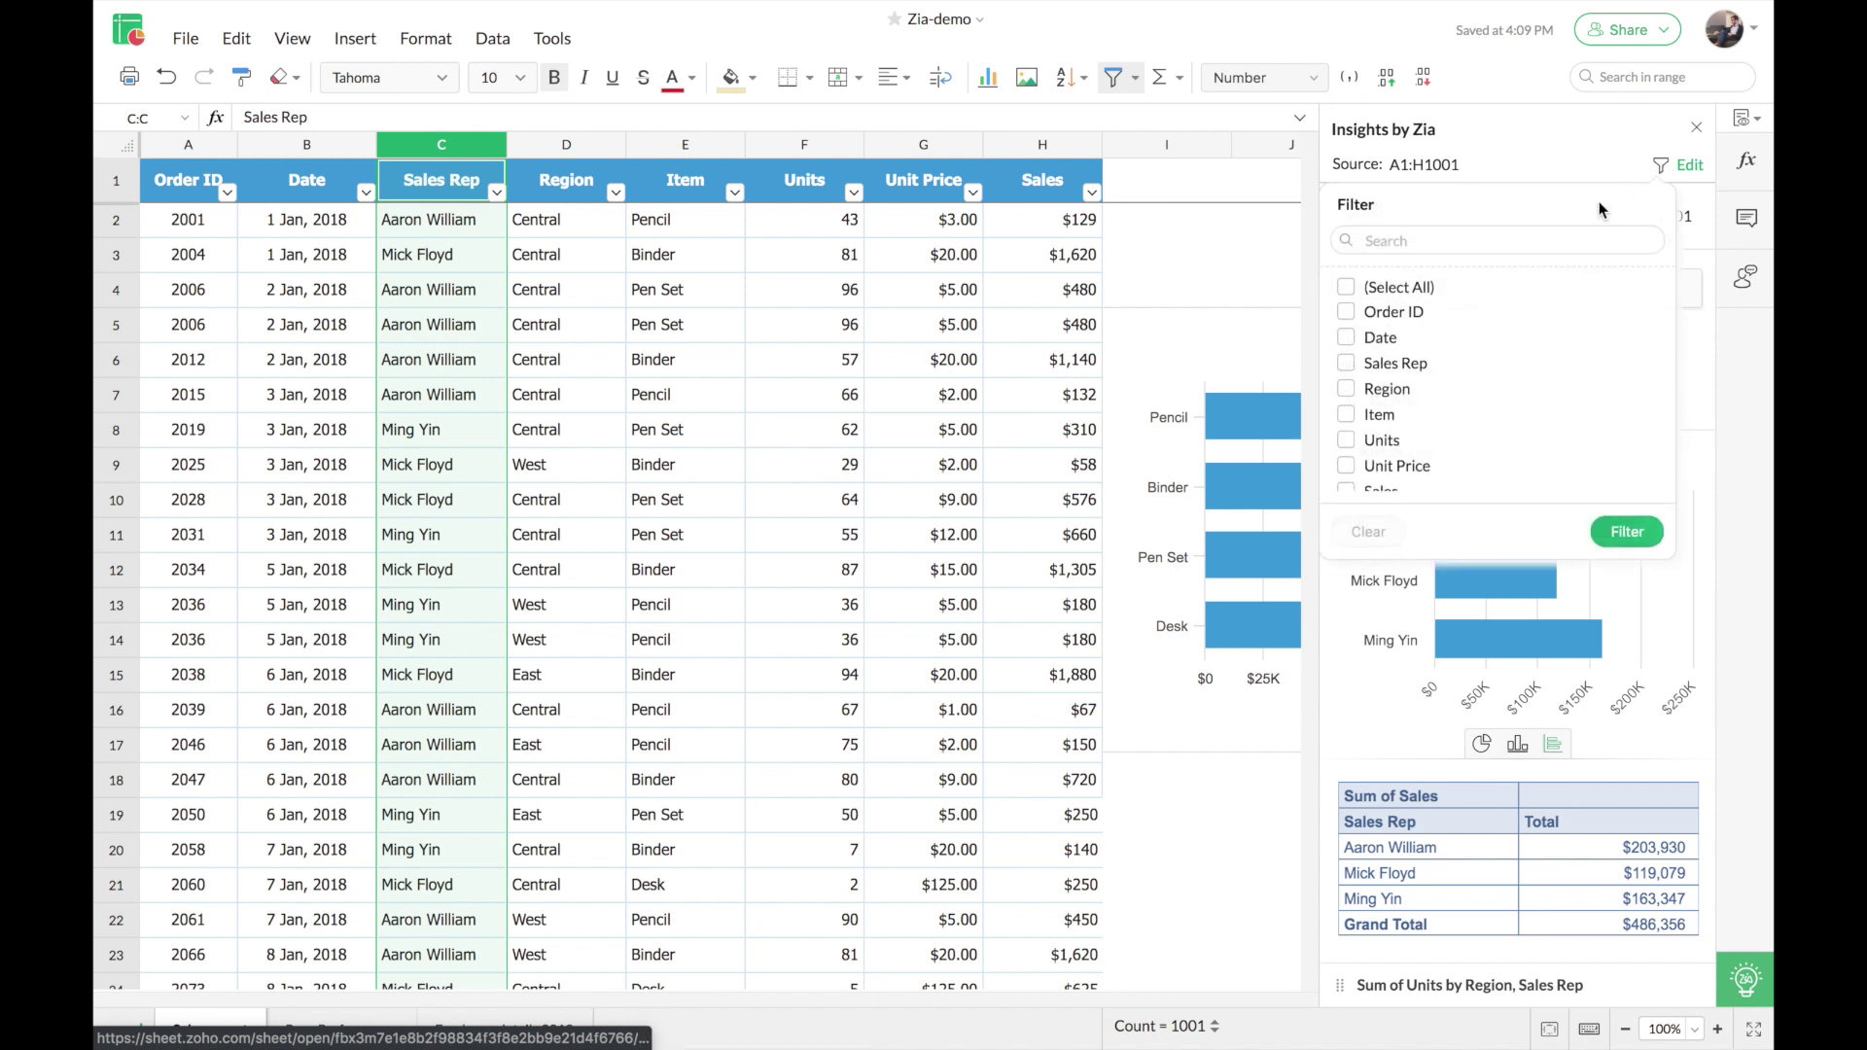
pyautogui.scroll(-1, 1509, 335)
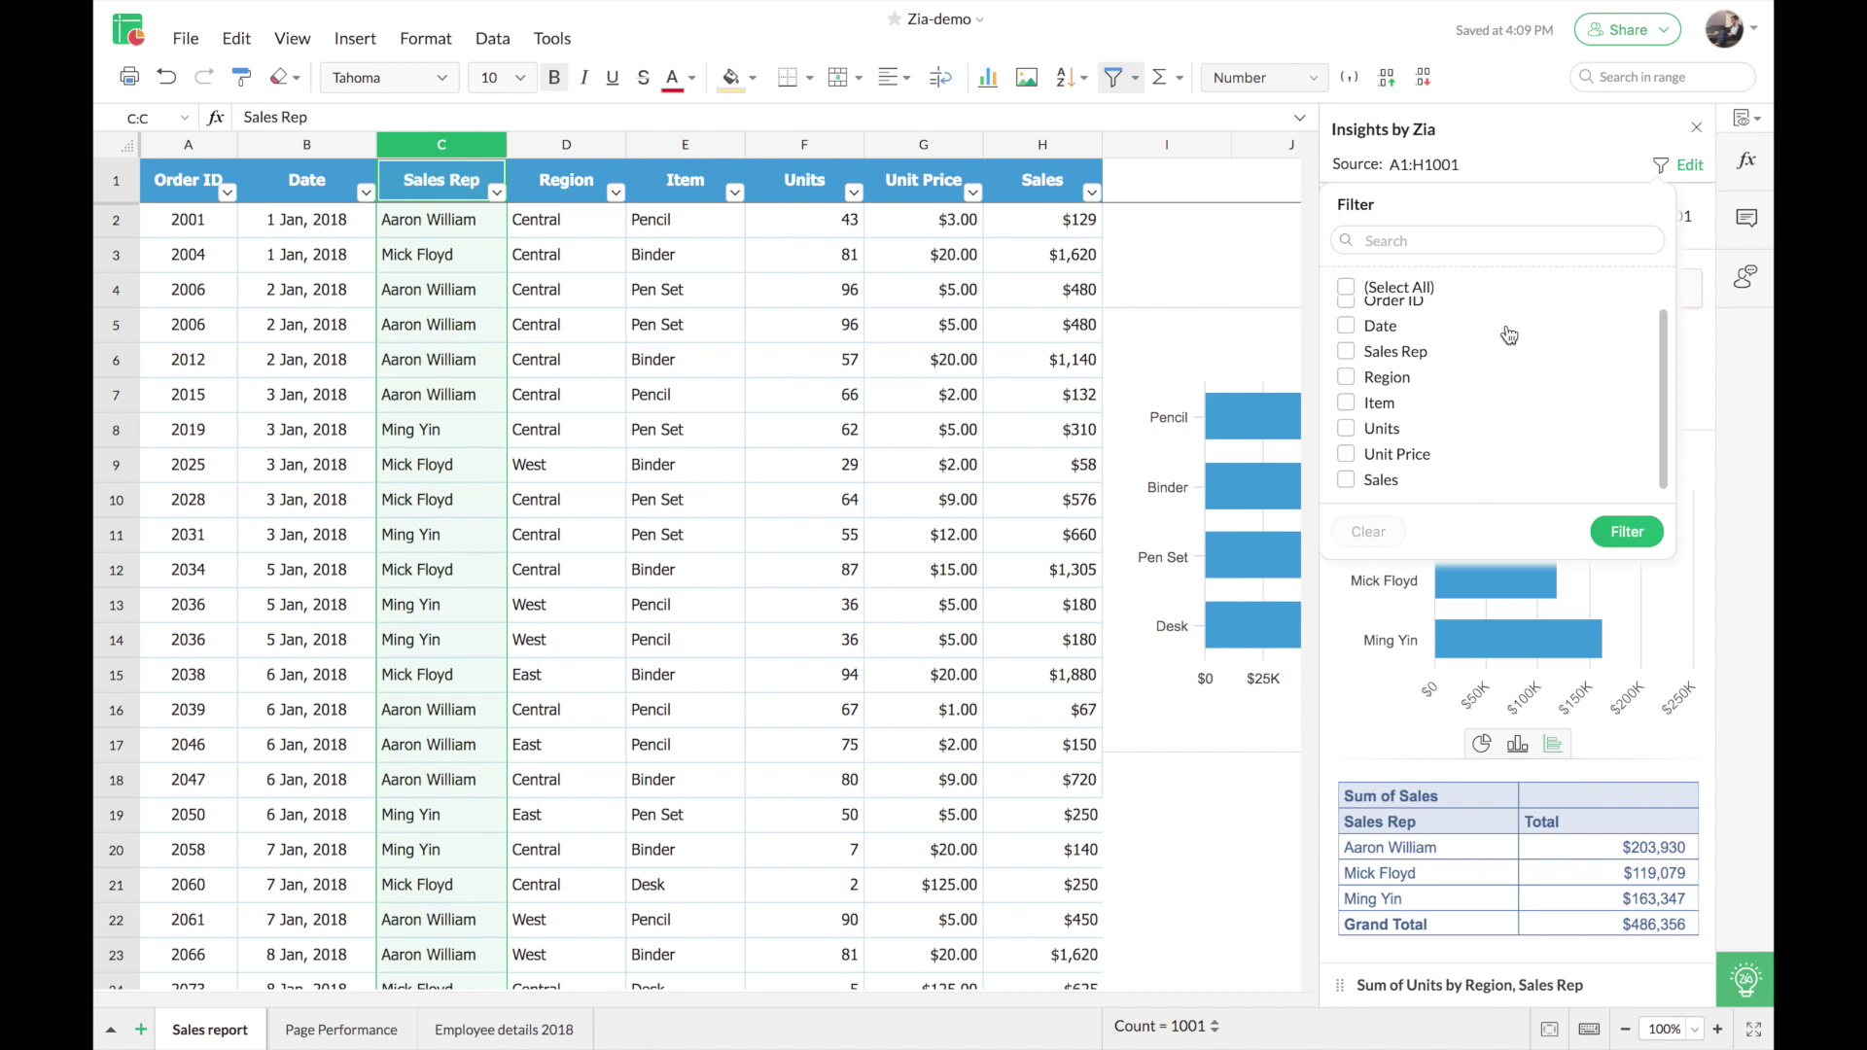
pyautogui.scroll(1, 1509, 335)
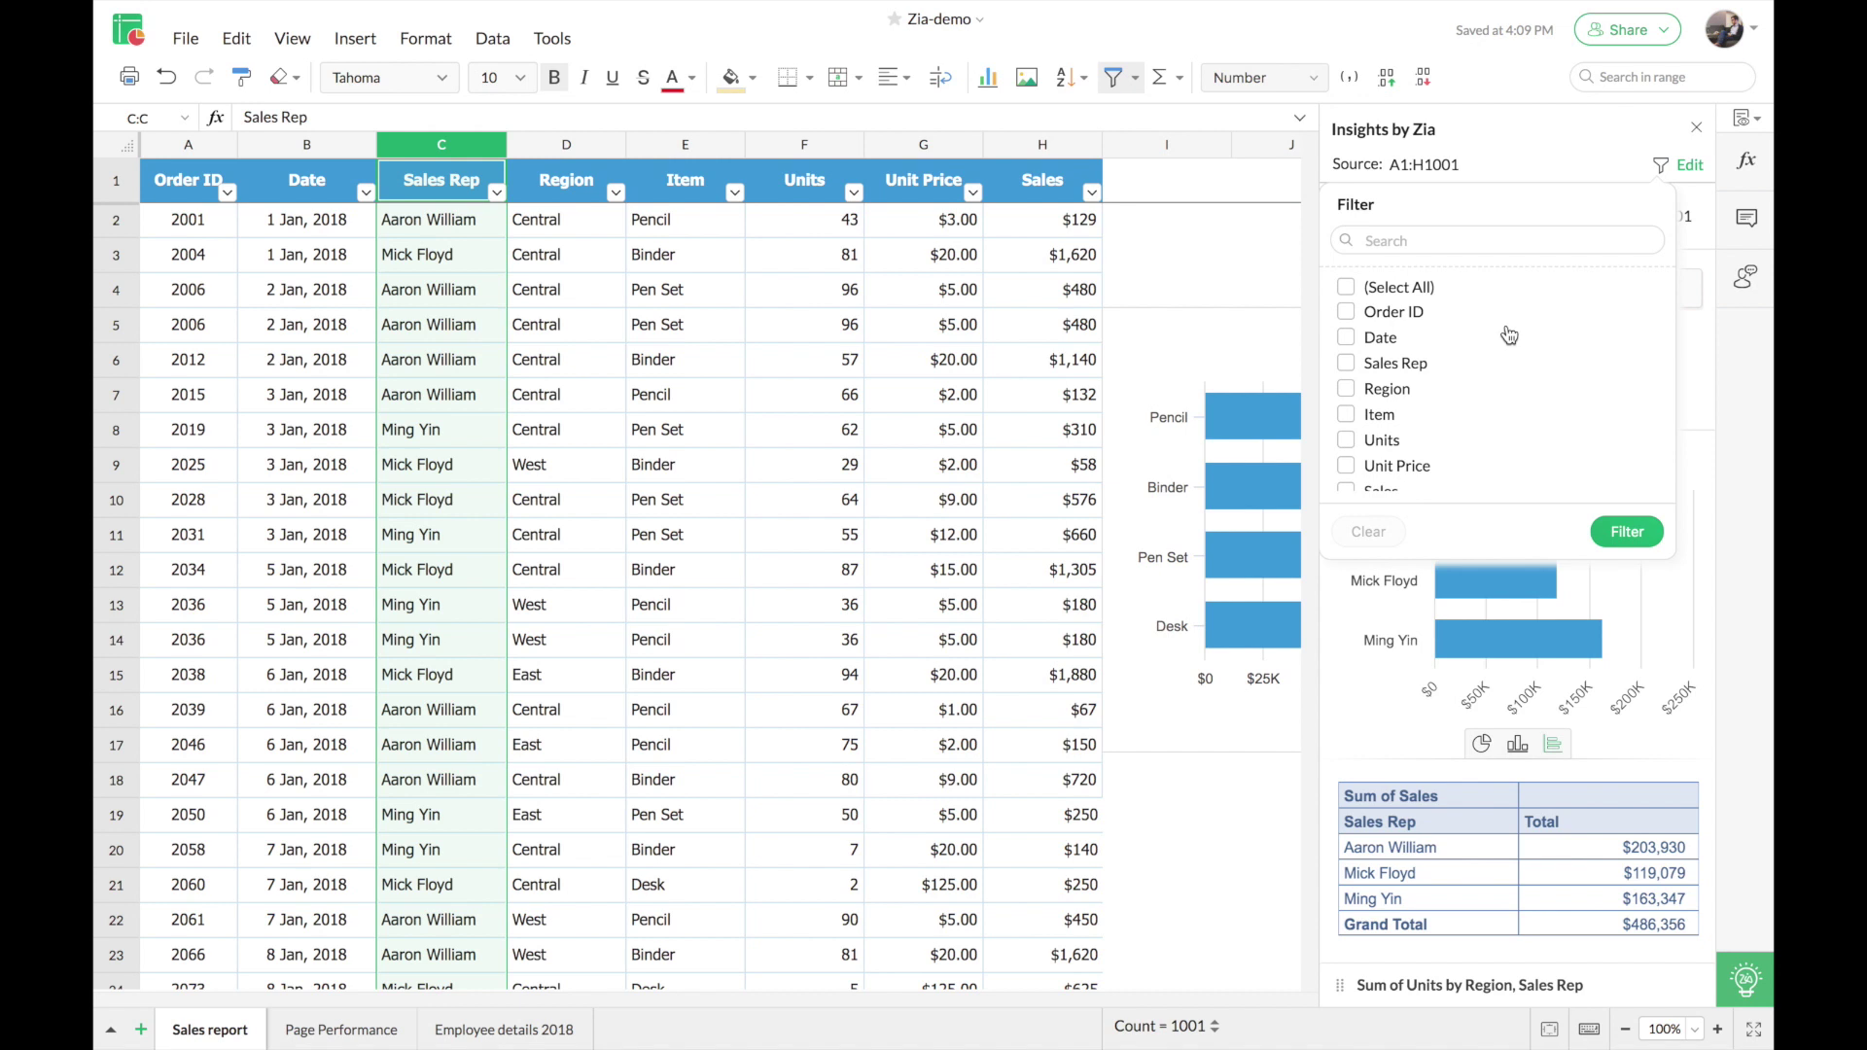
pyautogui.click(1346, 413)
pyautogui.scroll(-1, 1389, 443)
pyautogui.click(1346, 479)
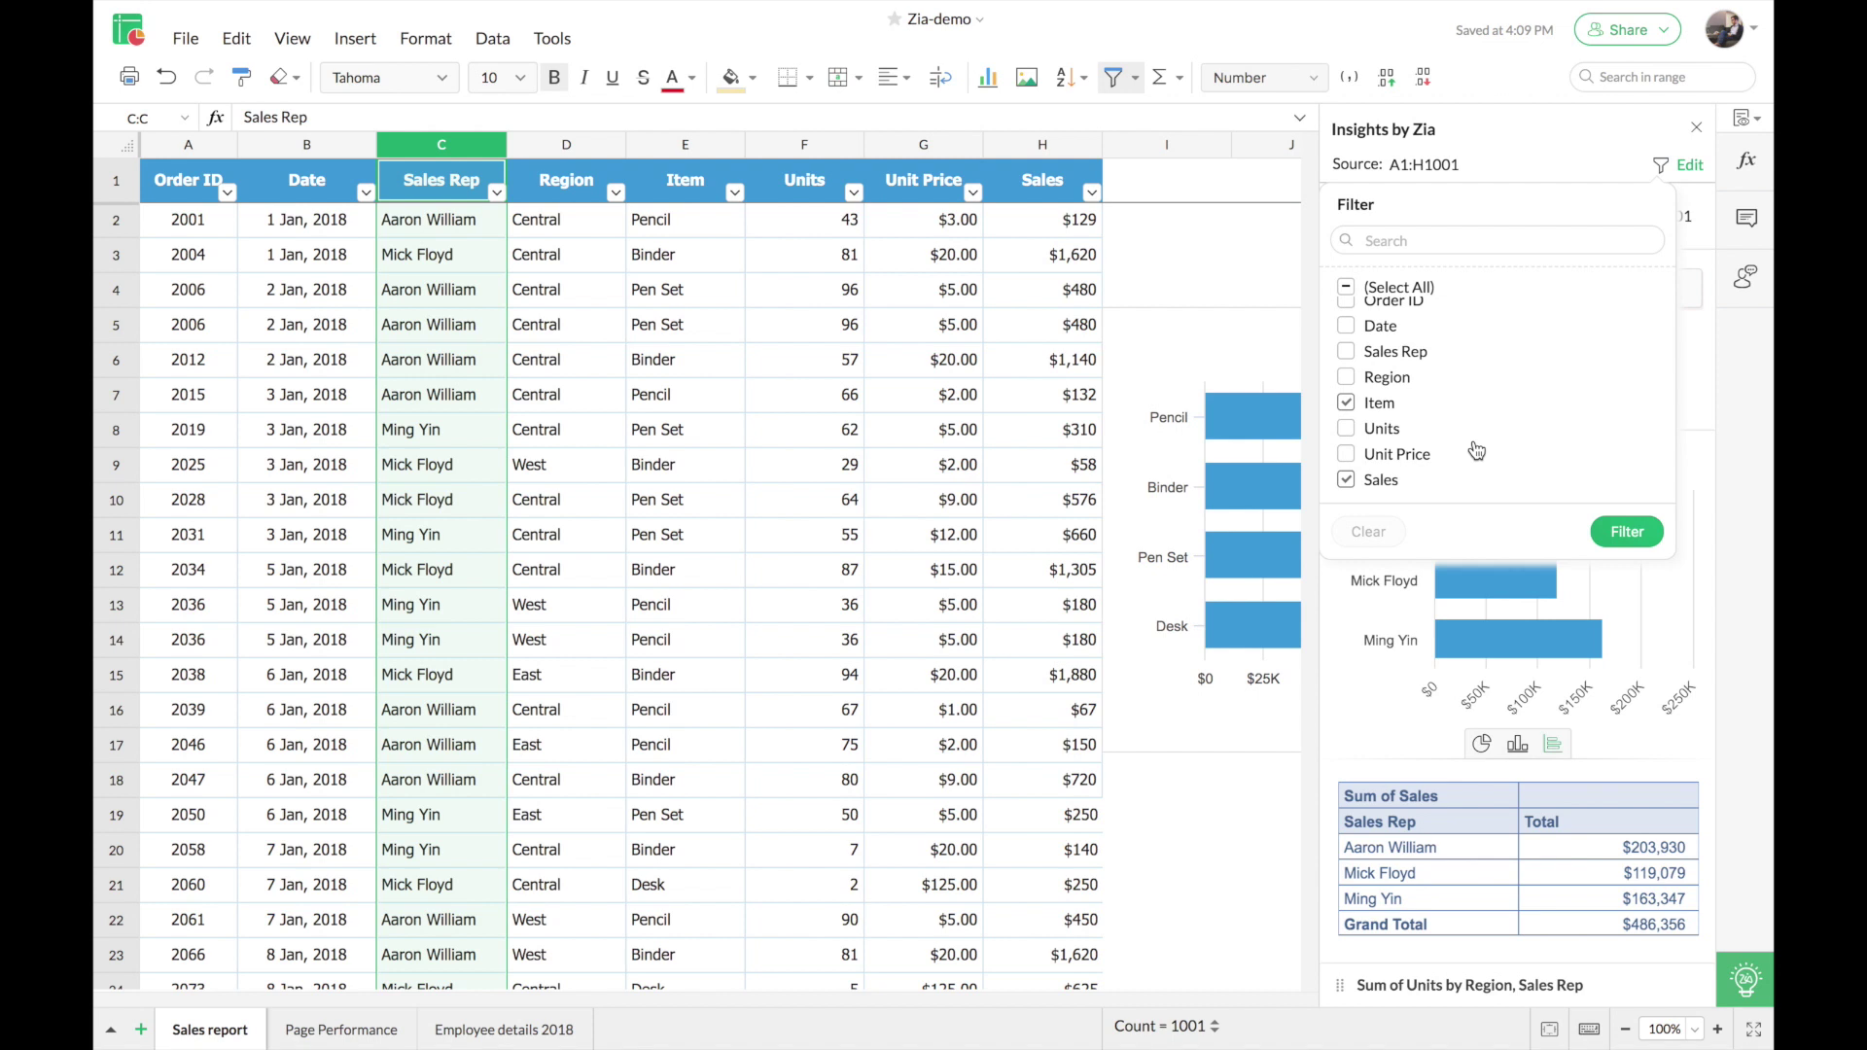
pyautogui.click(1627, 531)
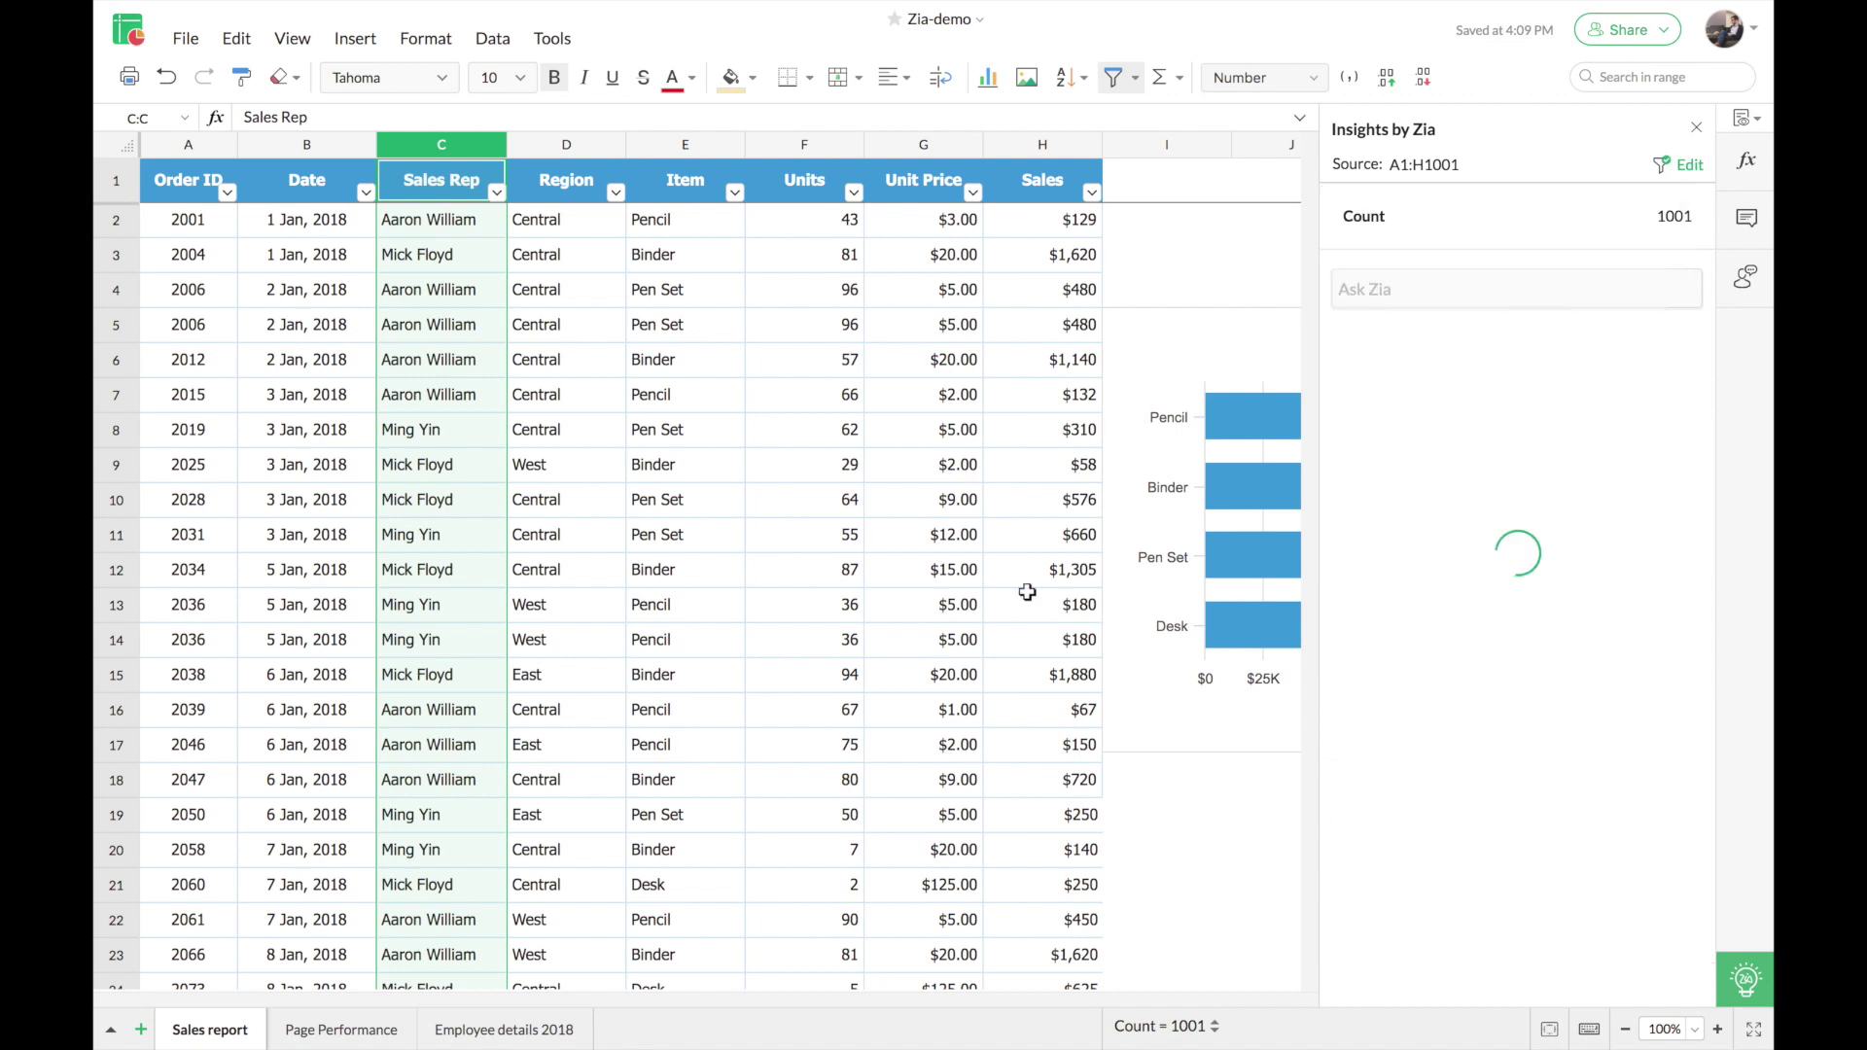
# Step: Select a Pen Set cell in the Item column and review the filtered Sum of Sales by Item and Count of Item insights
pyautogui.click(645, 432)
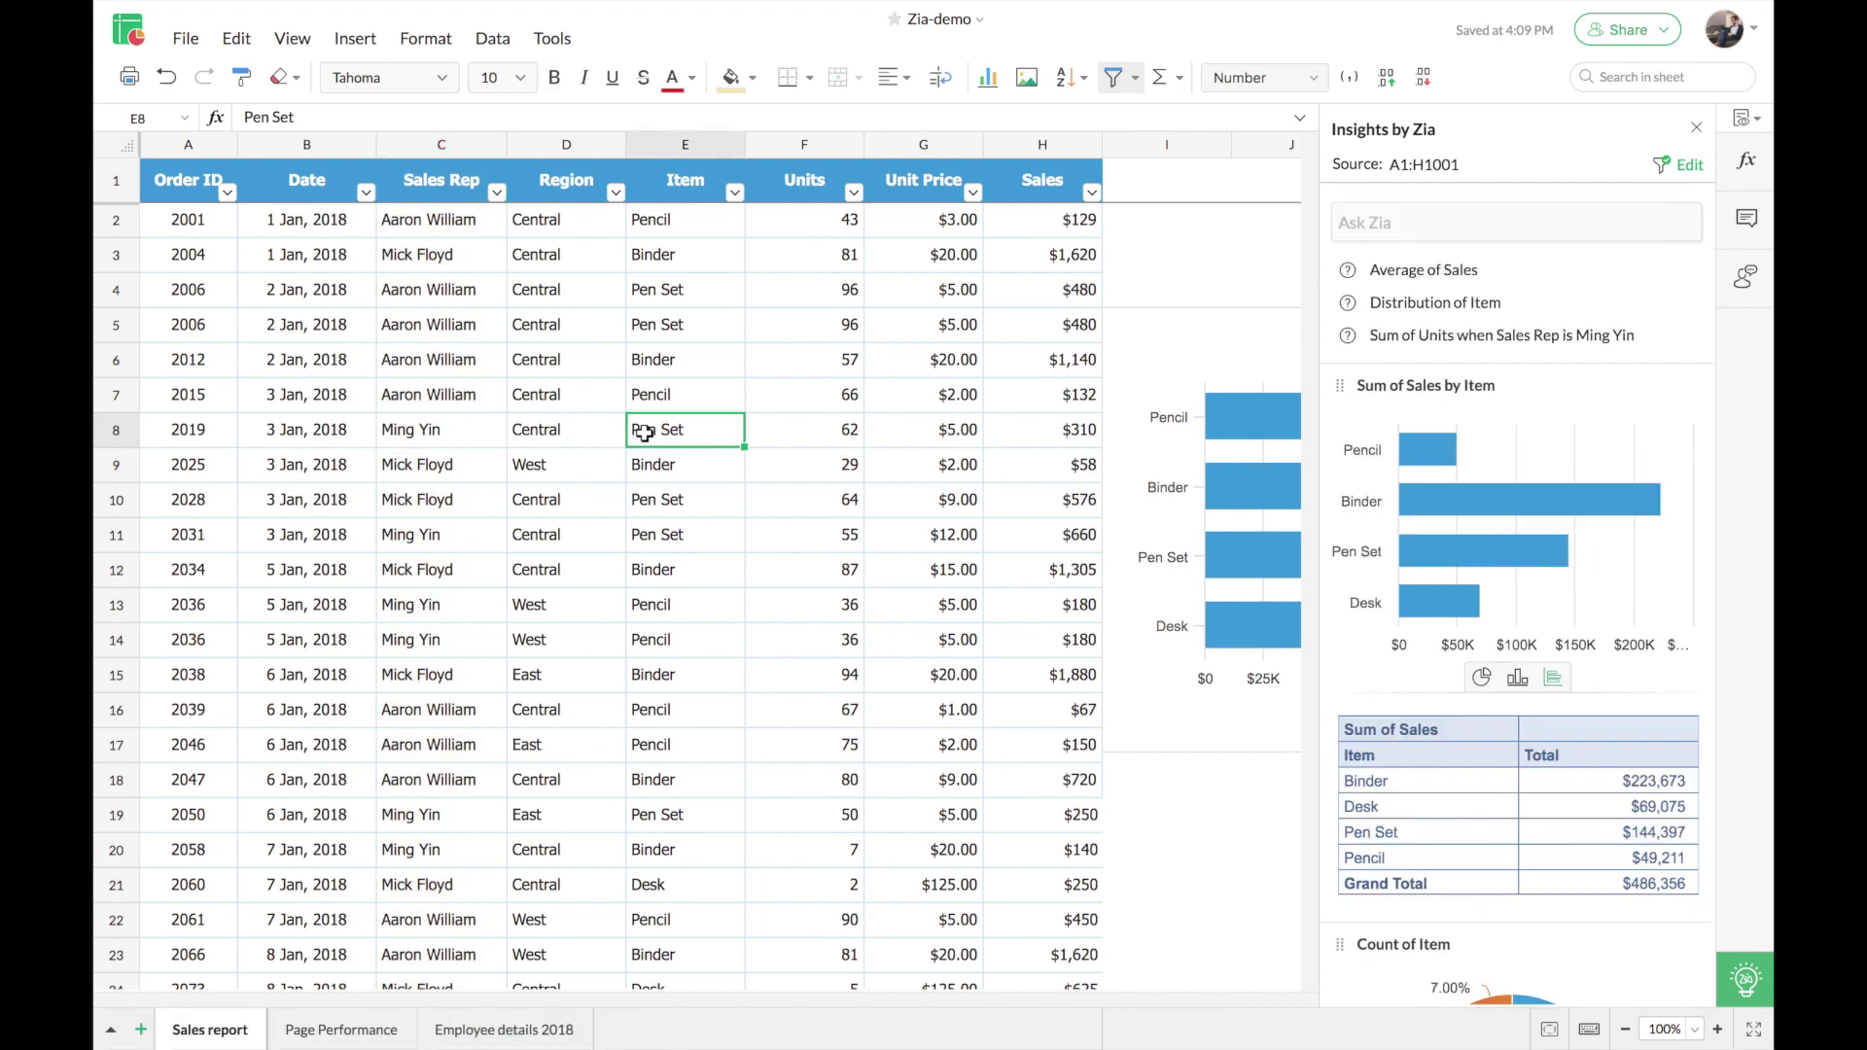
pyautogui.moveTo(1558, 424)
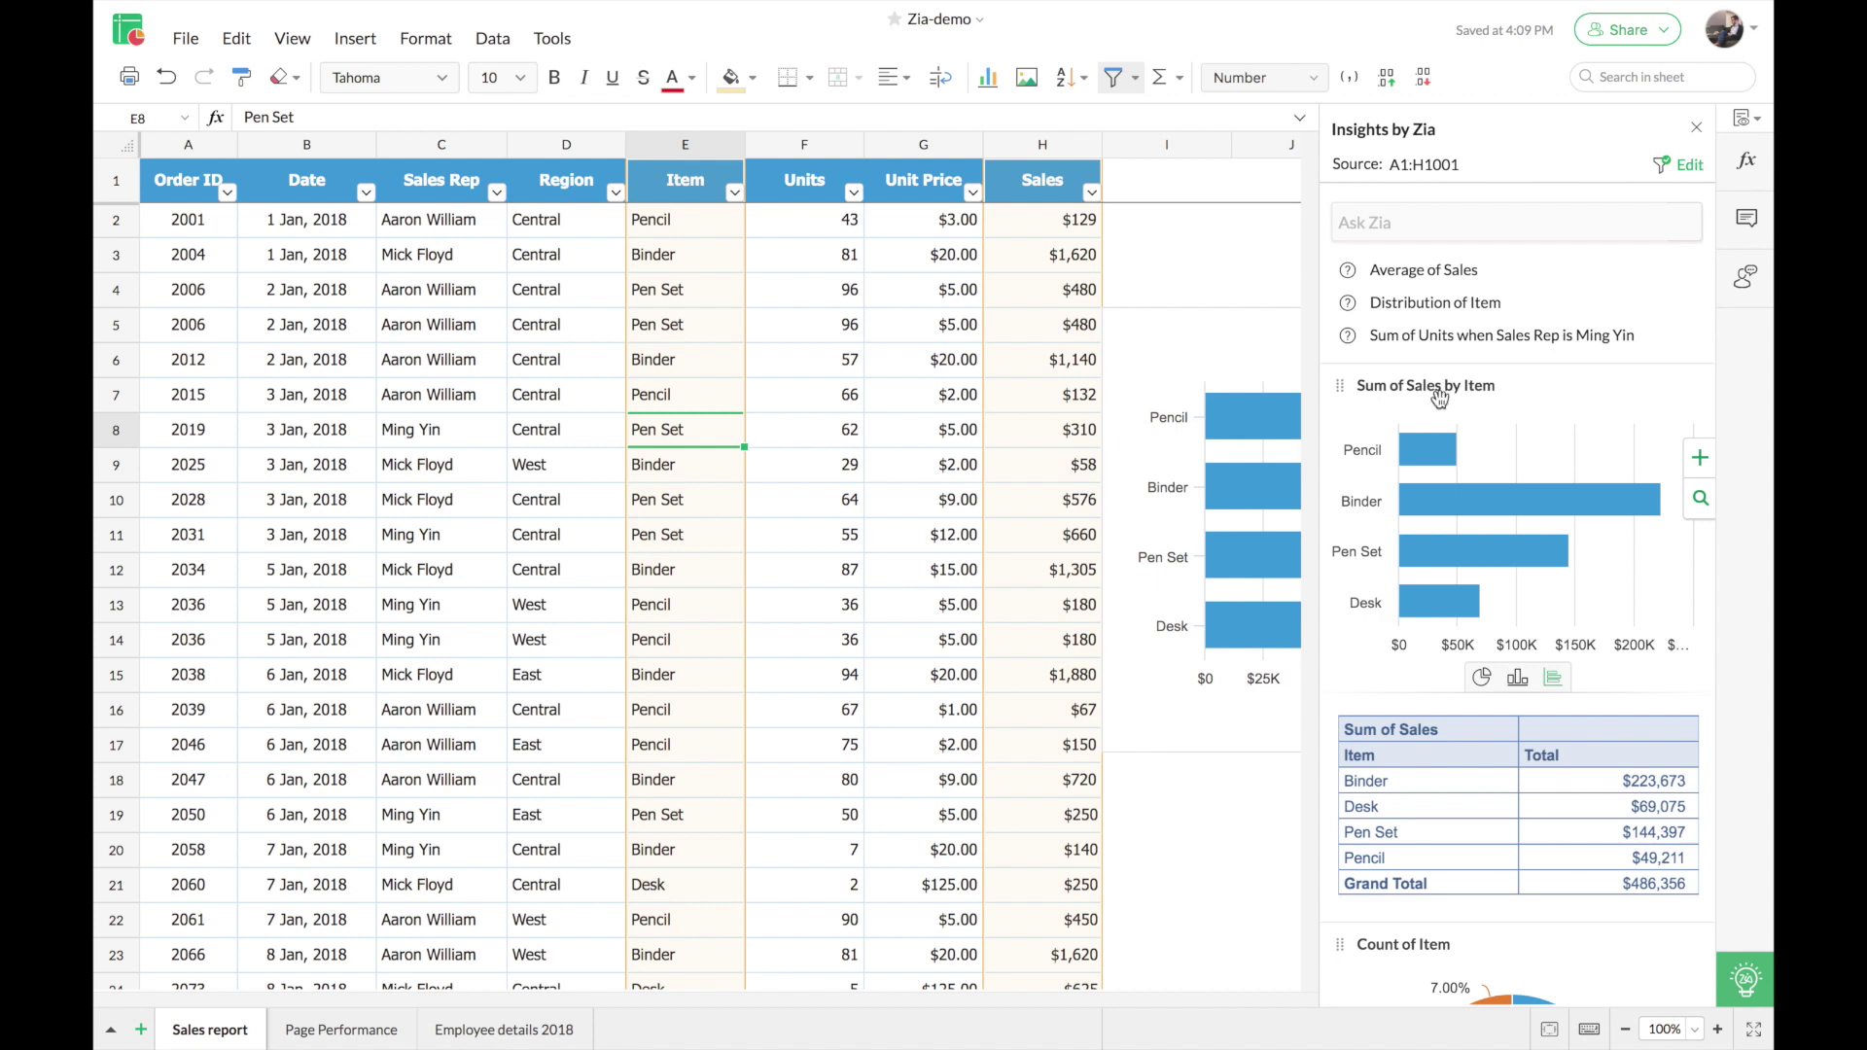
pyautogui.scroll(-2, 1523, 448)
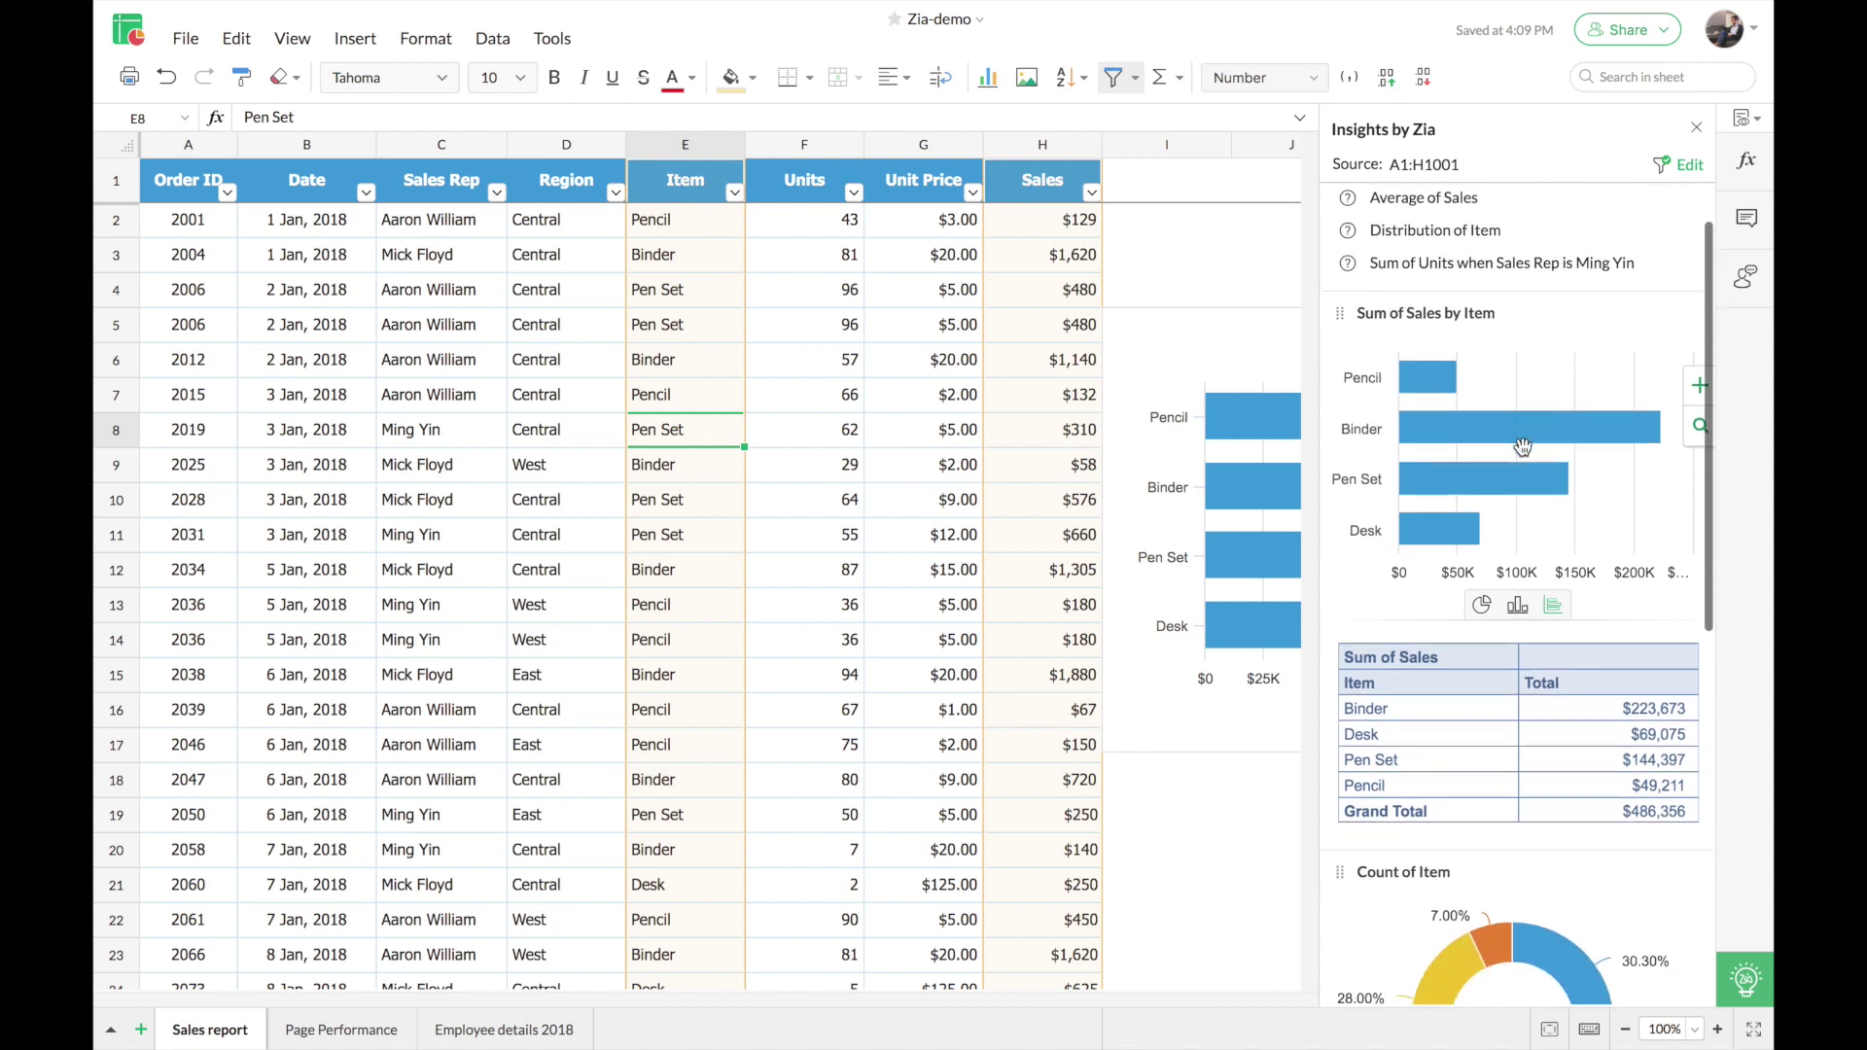
pyautogui.scroll(-4, 1523, 448)
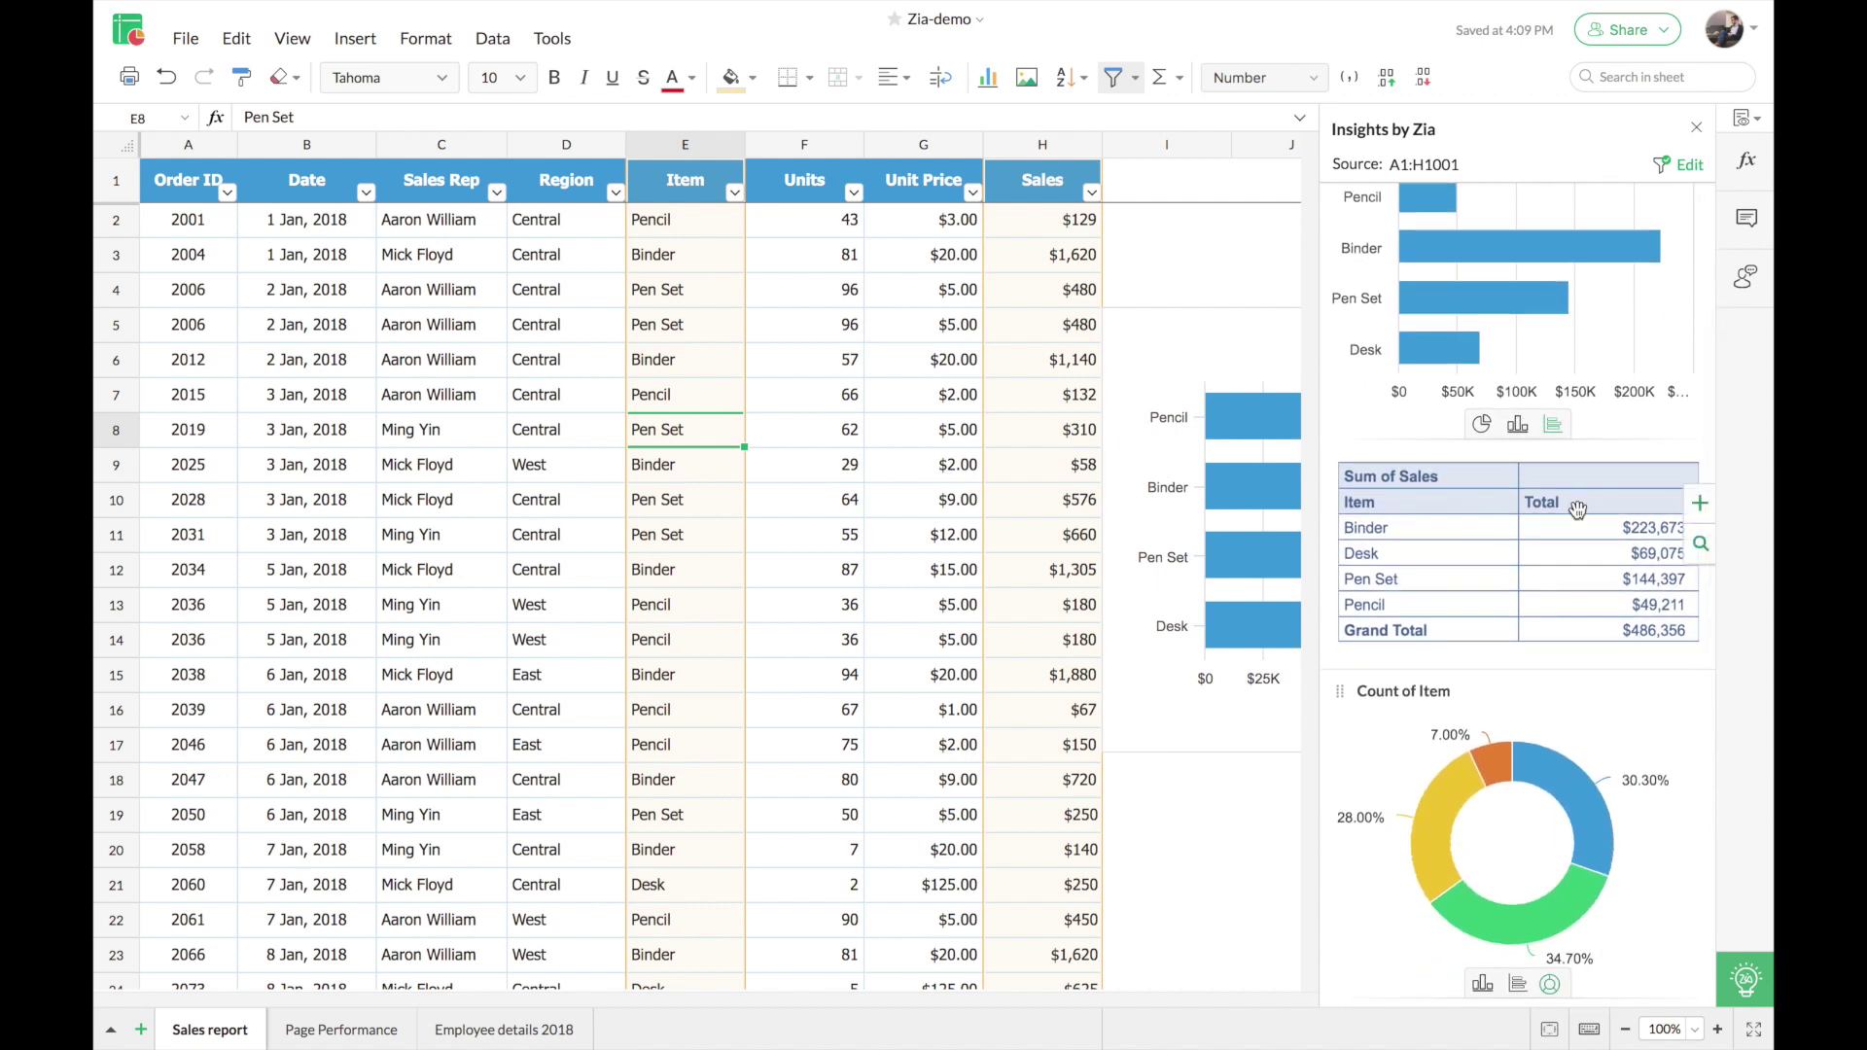
pyautogui.scroll(6, 1578, 510)
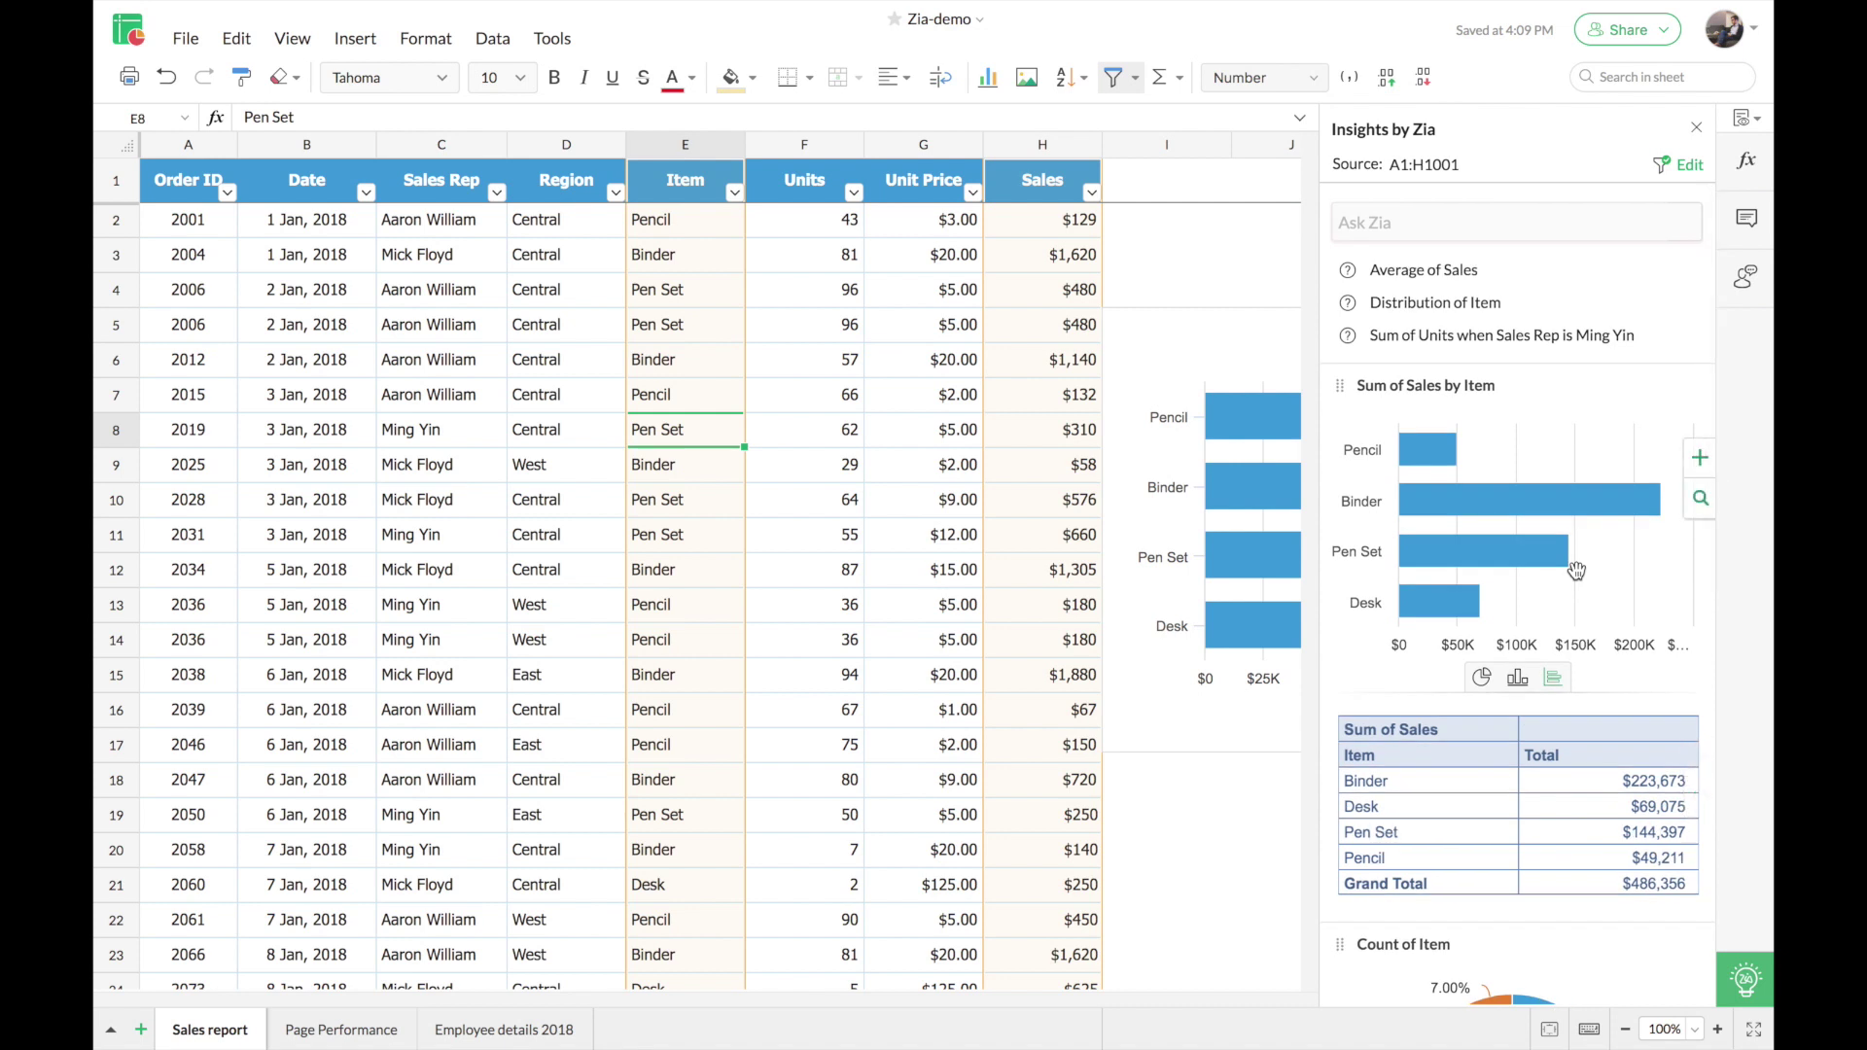
# Step: Clear the column filter from Zia's insights
pyautogui.click(1663, 168)
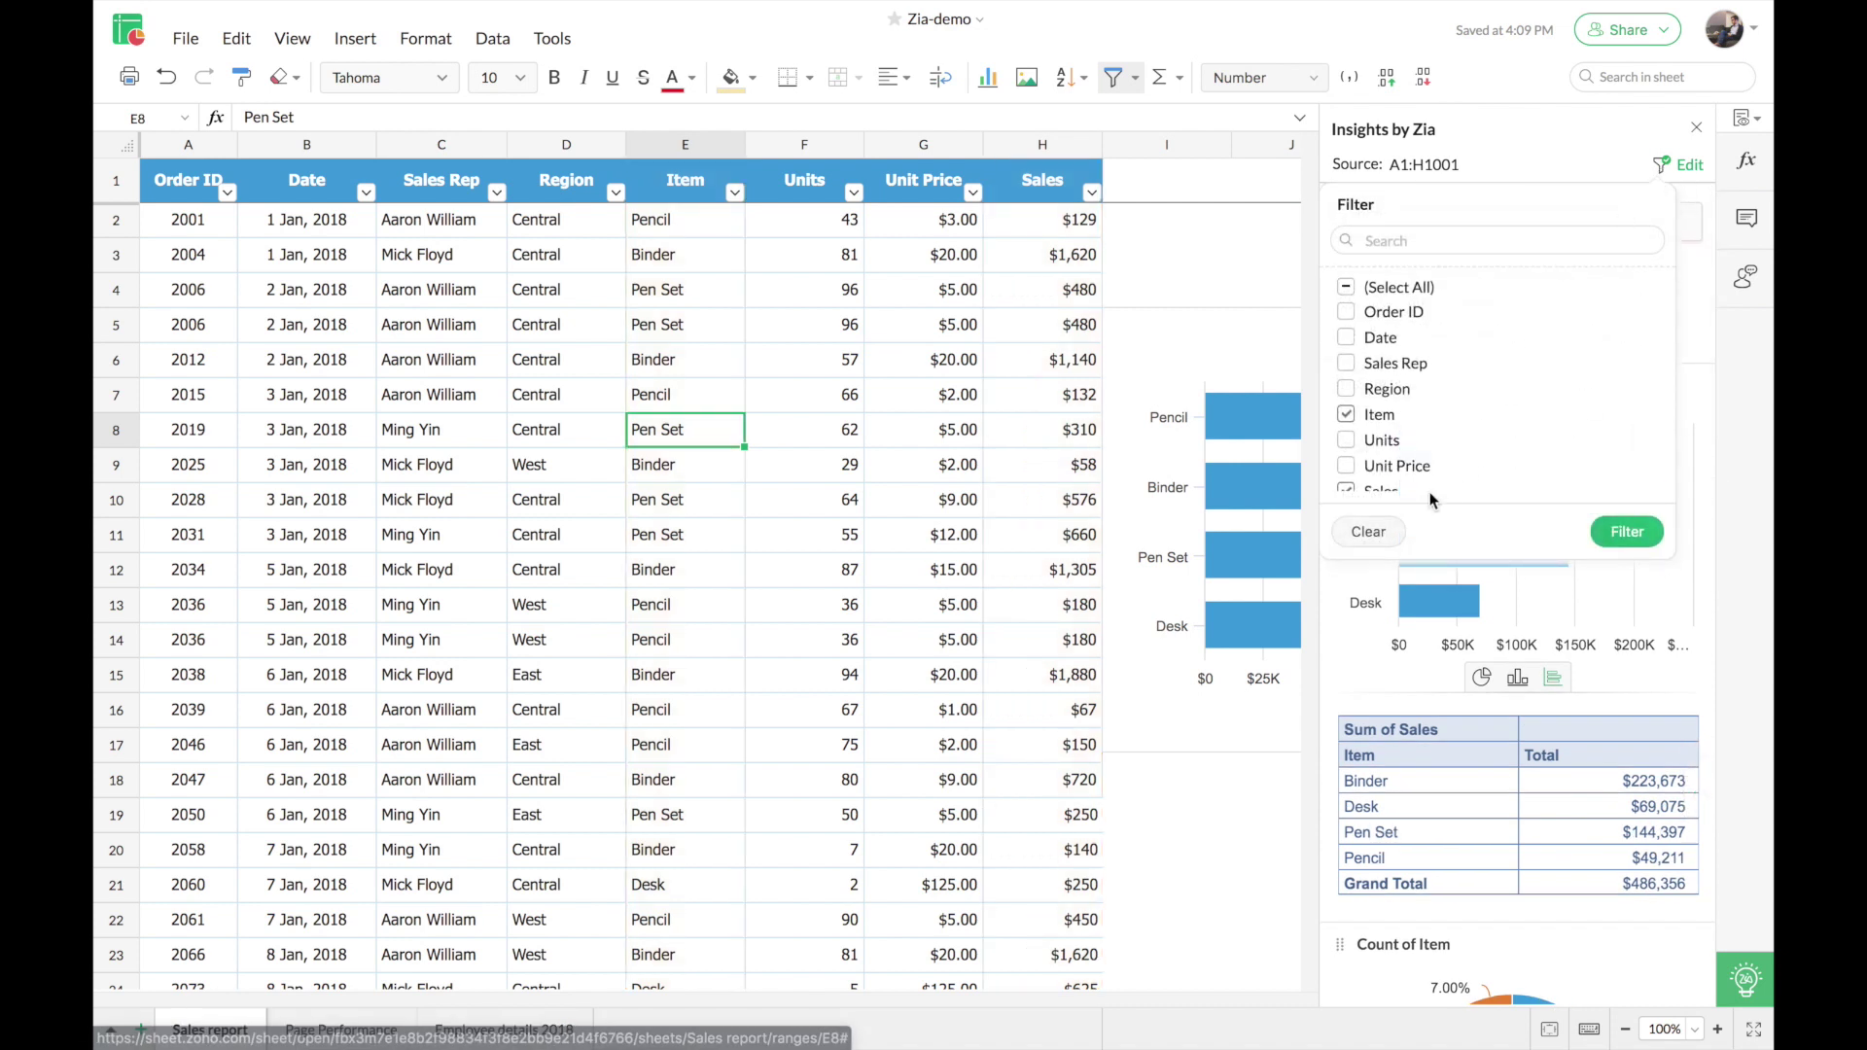
pyautogui.click(1366, 533)
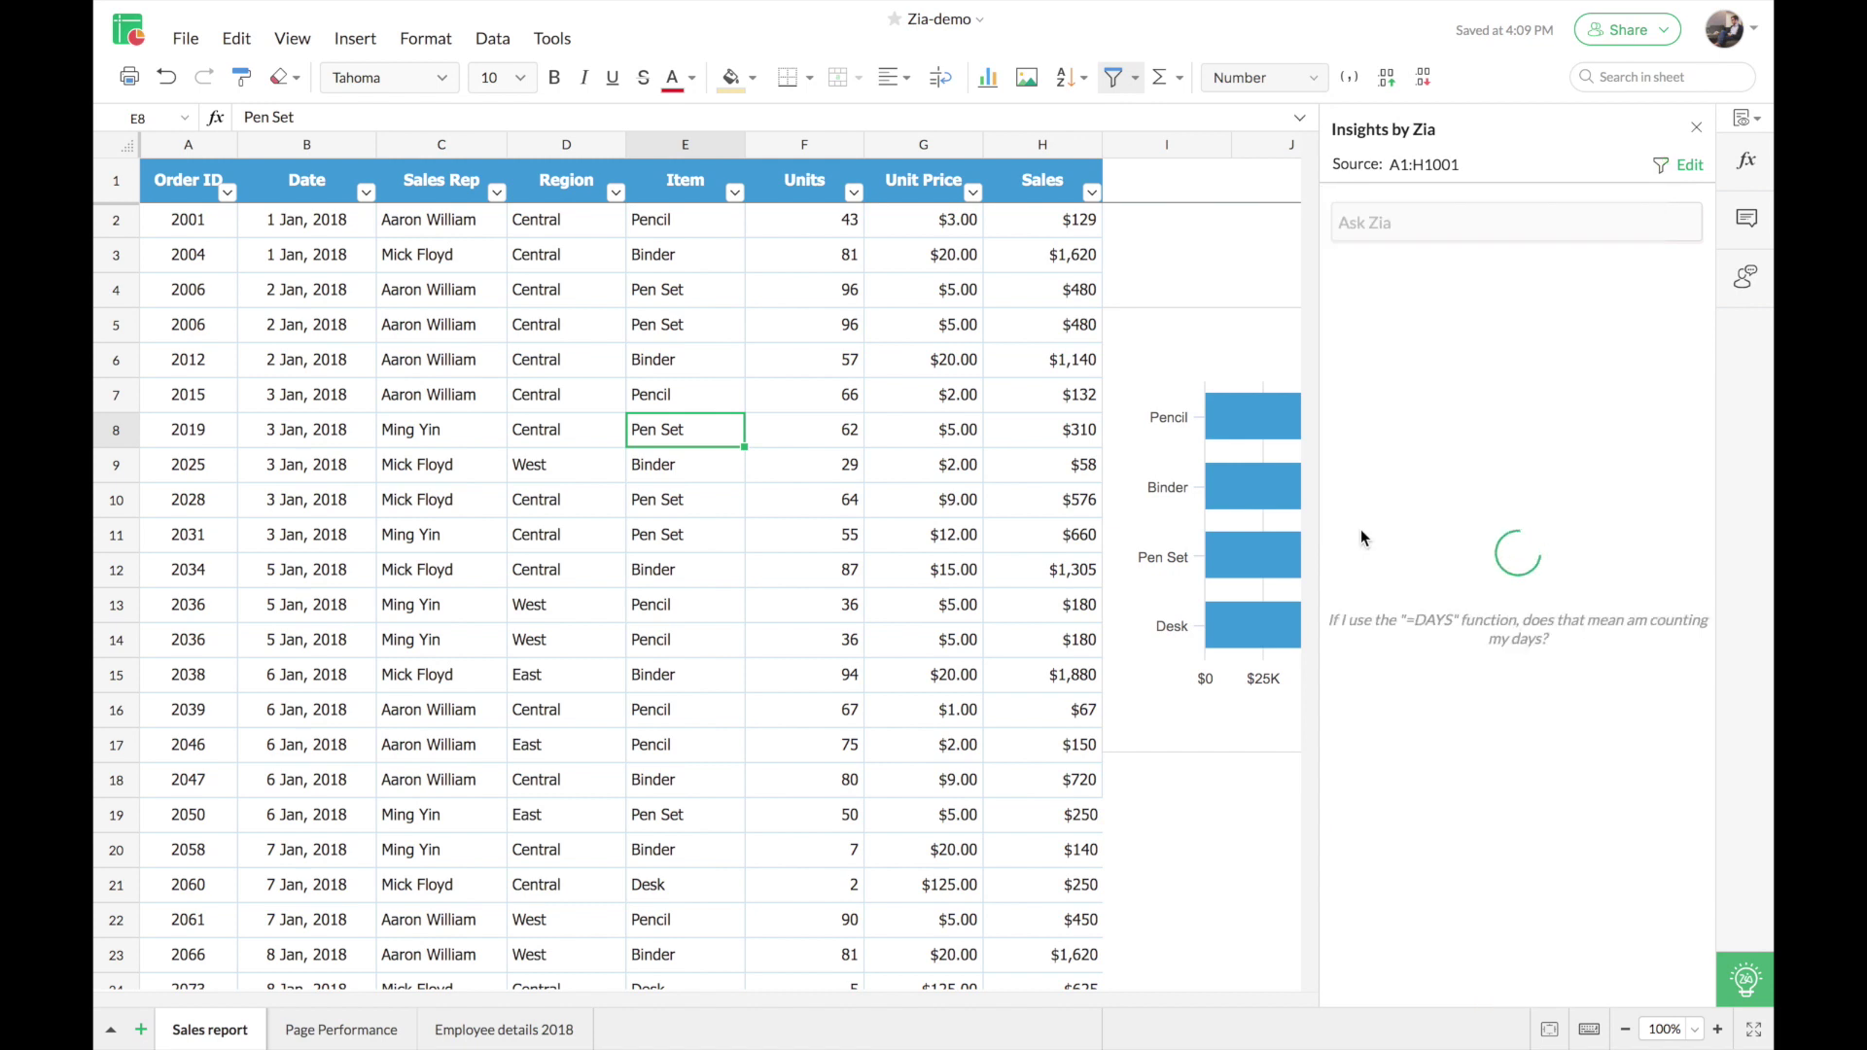
# Step: Review the unfiltered insights Zia gives for the whole sales table and select the Binder cell E6 in the Item column
pyautogui.moveTo(1364, 535)
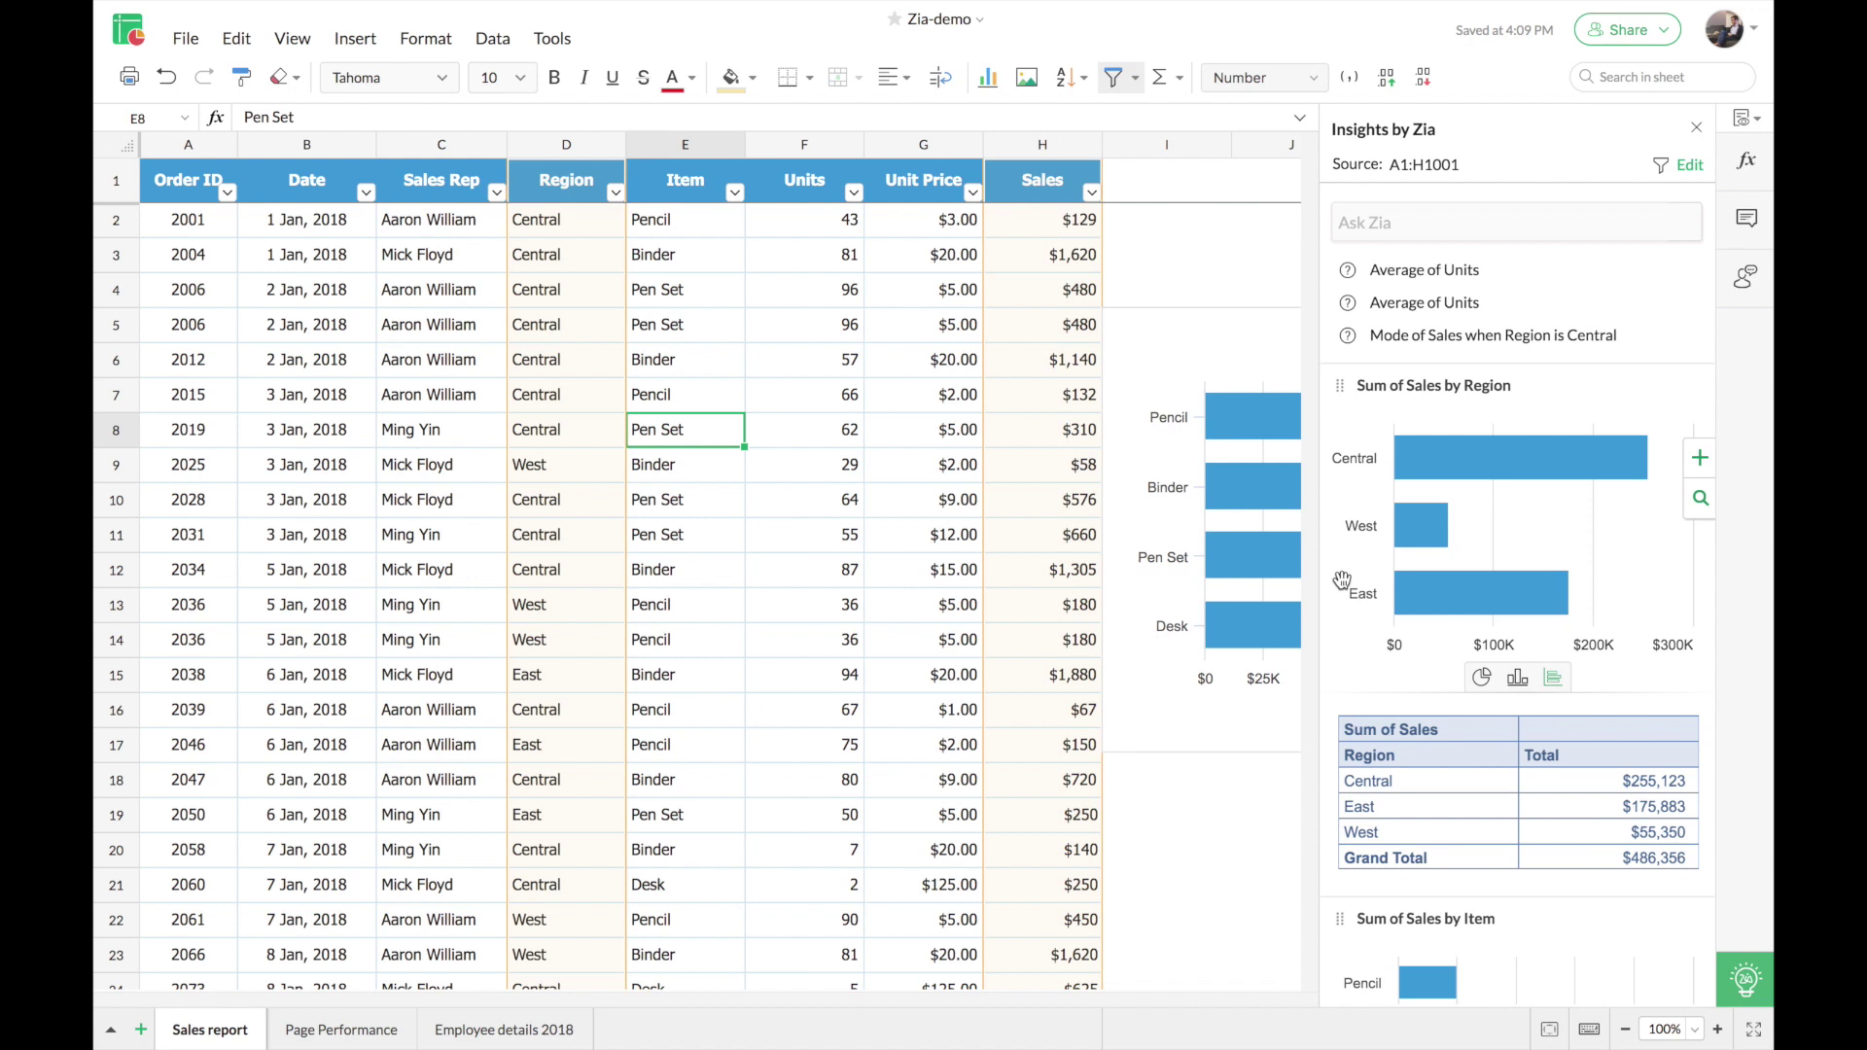
pyautogui.scroll(-2, 1343, 581)
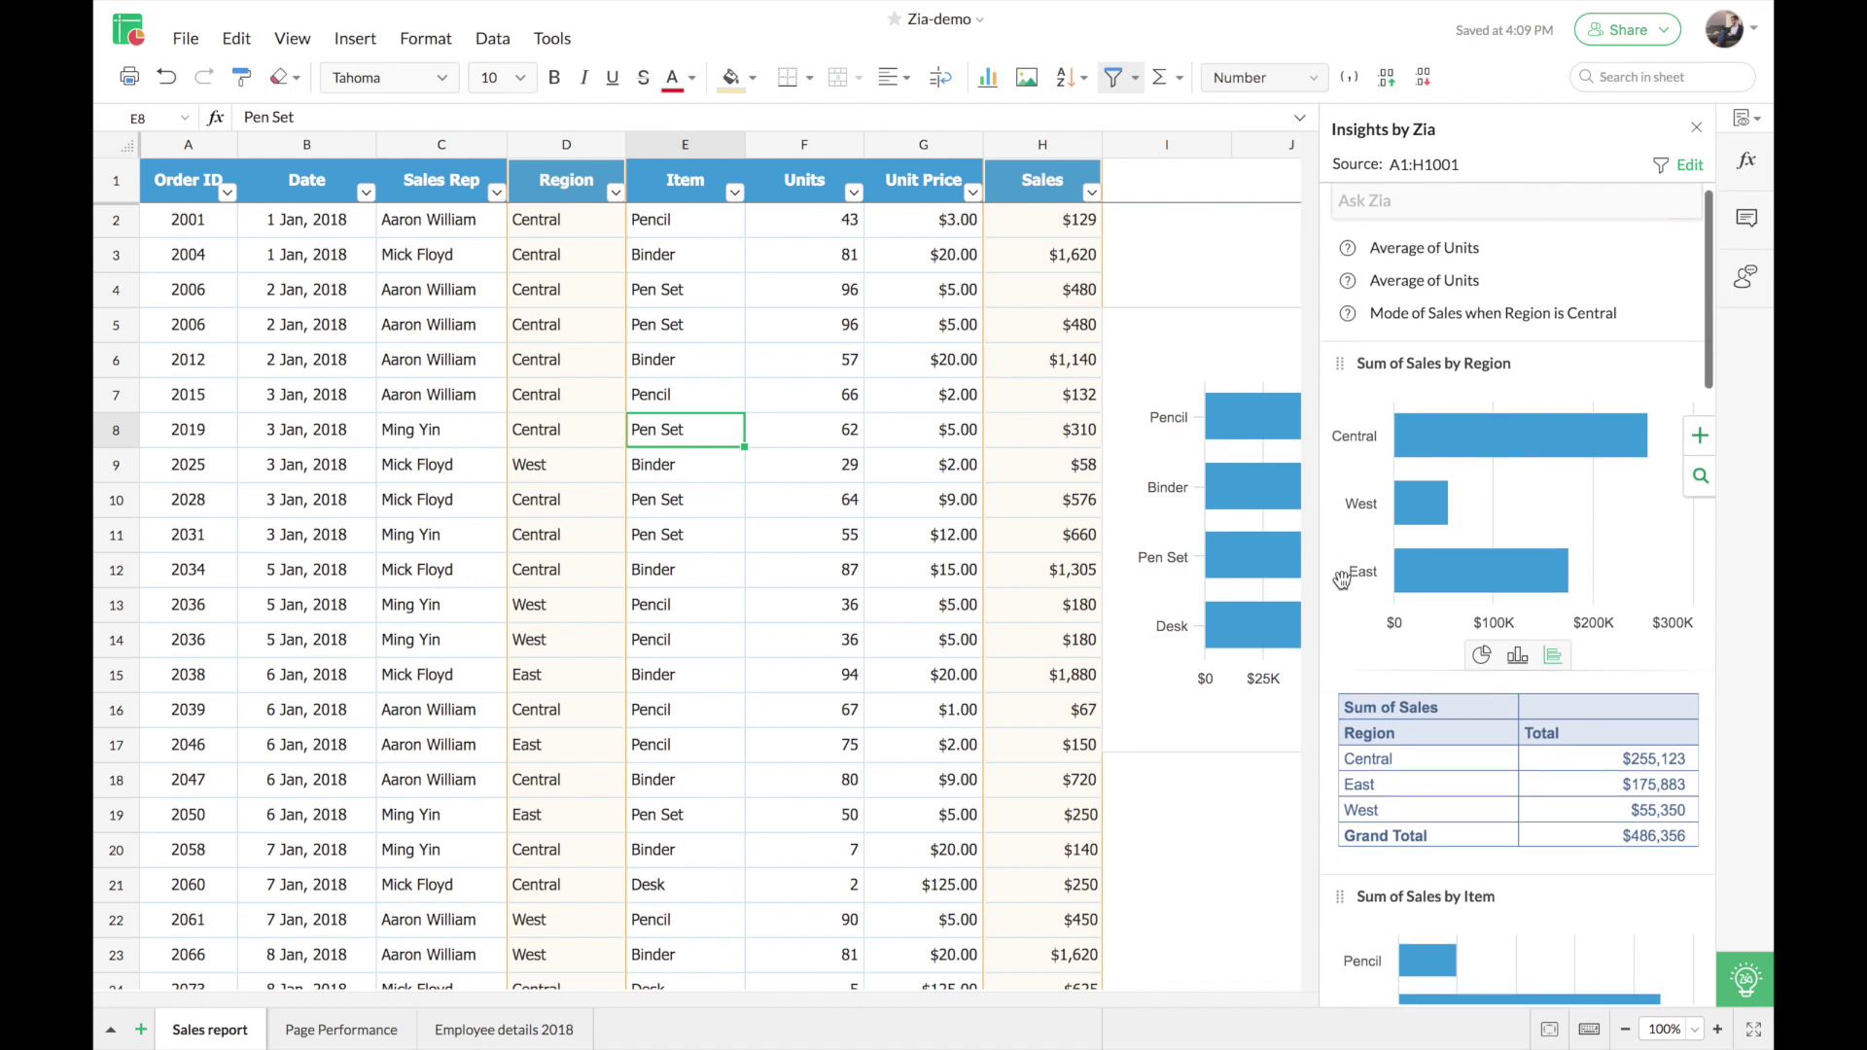
pyautogui.scroll(2, 1342, 582)
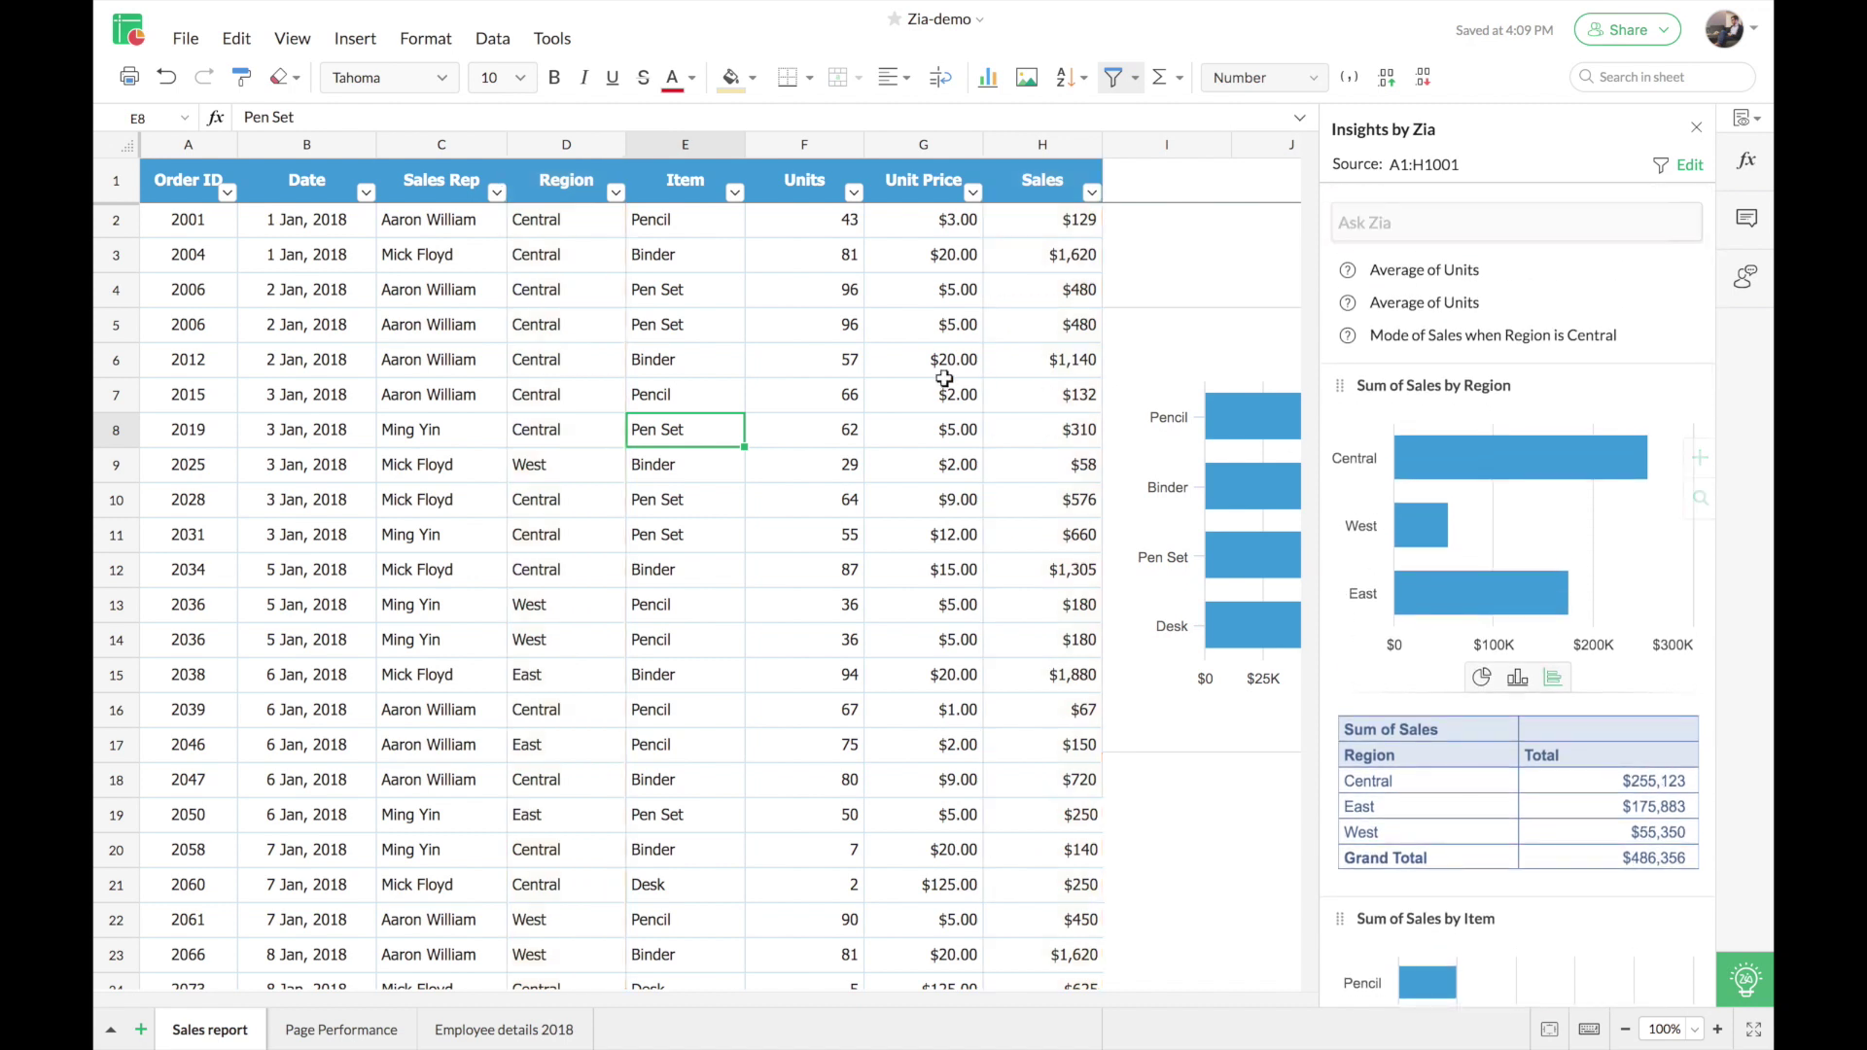
pyautogui.click(684, 351)
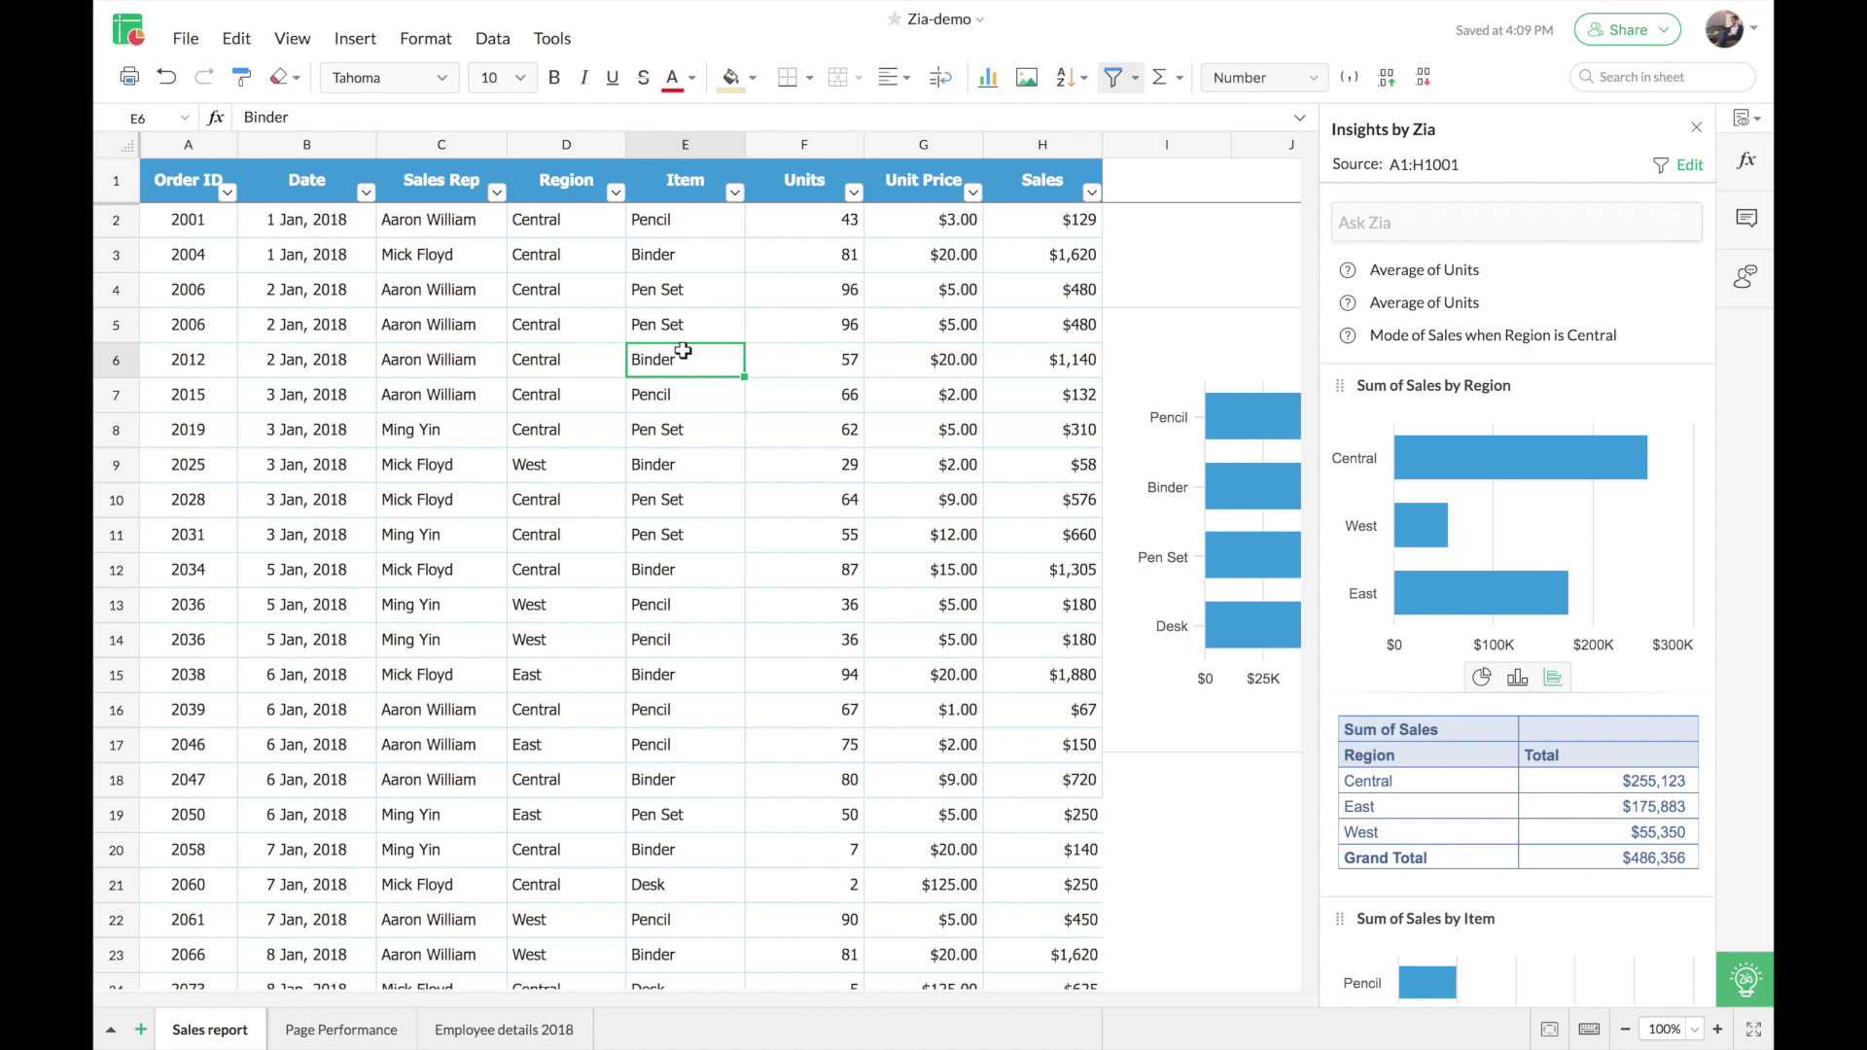
# Step: Ask Zia "How many units of each item was sold in total?"
pyautogui.click(1377, 225)
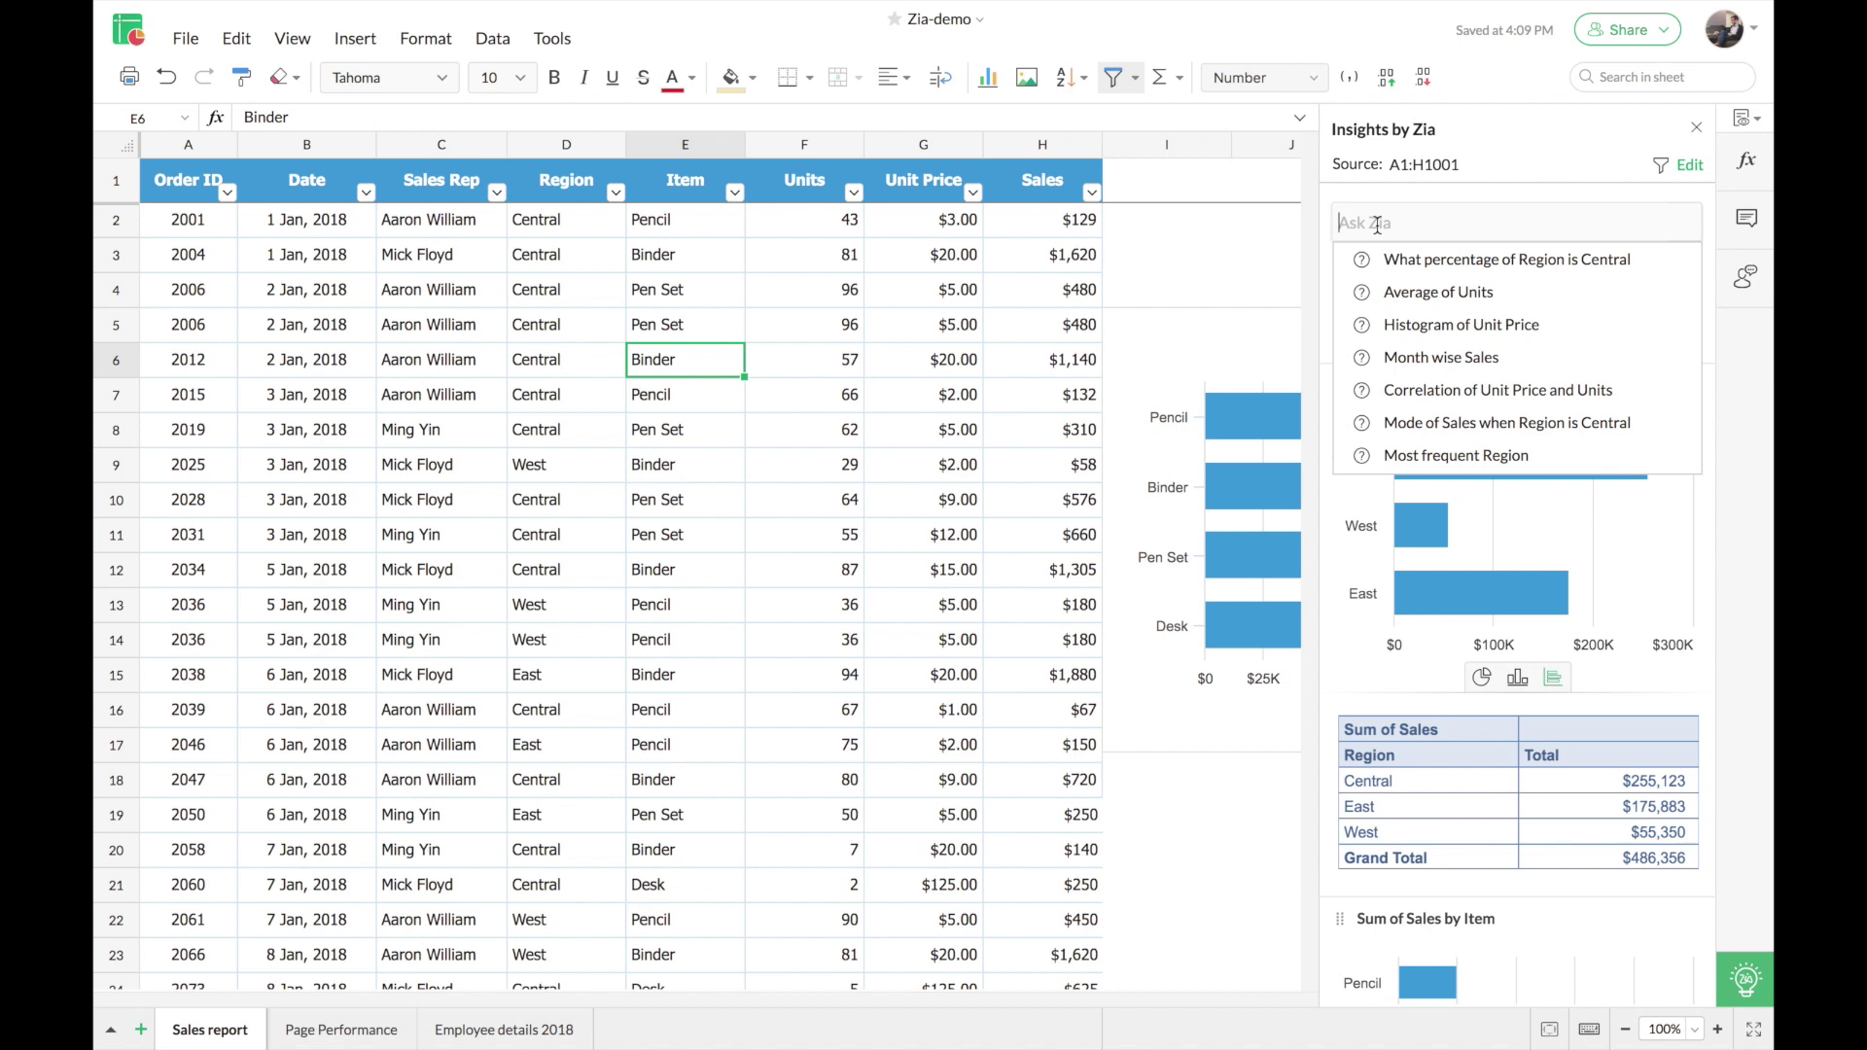
pyautogui.write('How')
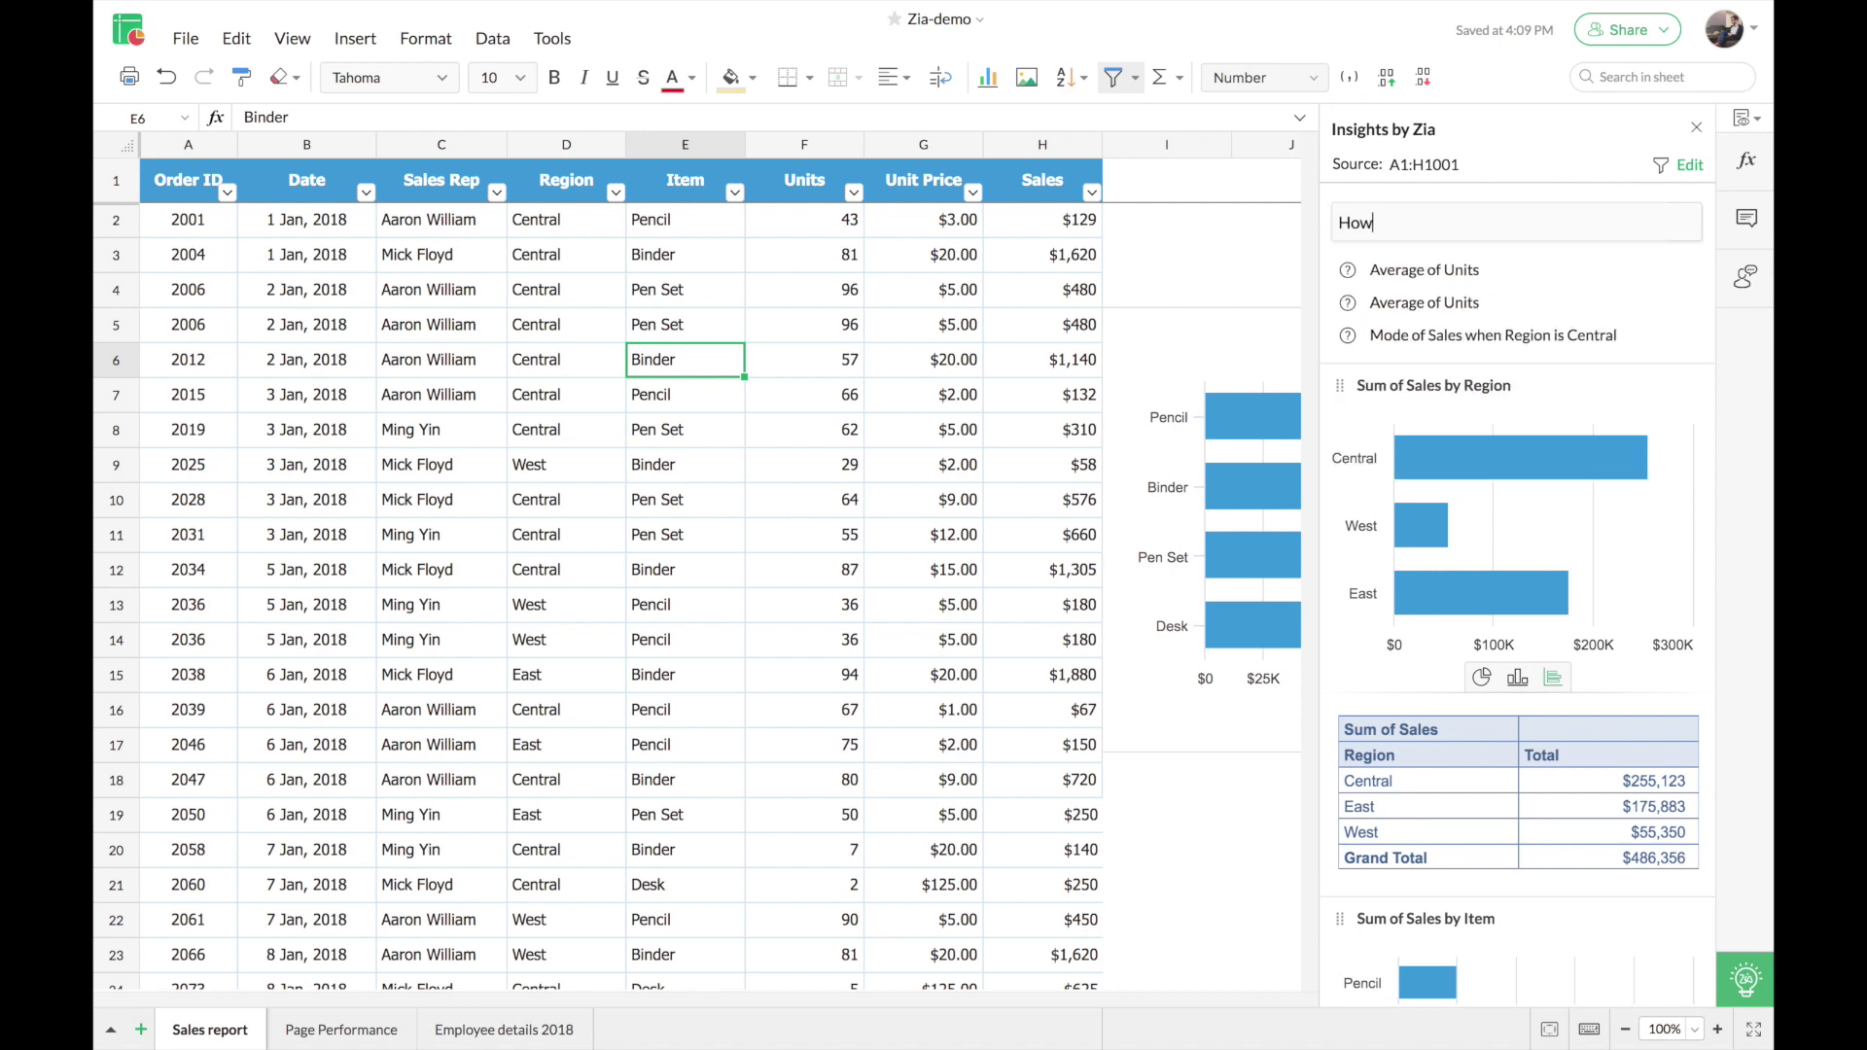
pyautogui.write(' many uni')
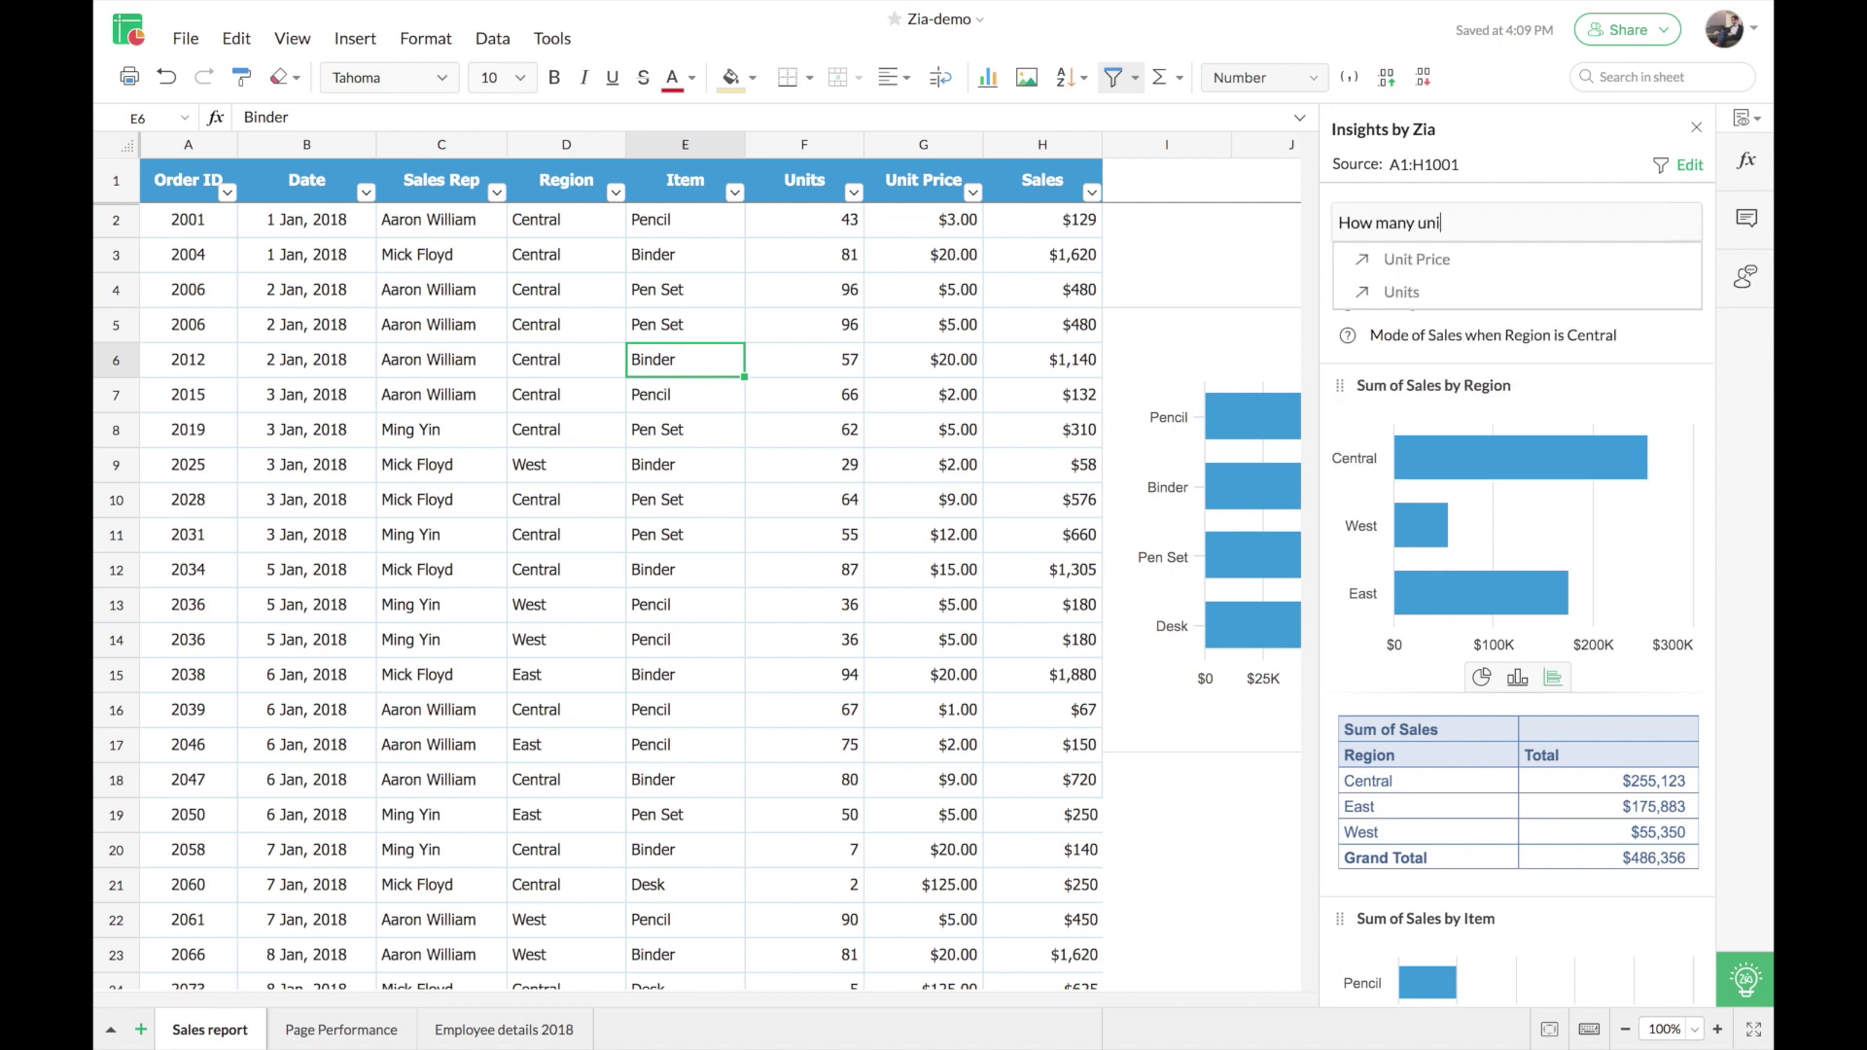
pyautogui.write('ts o')
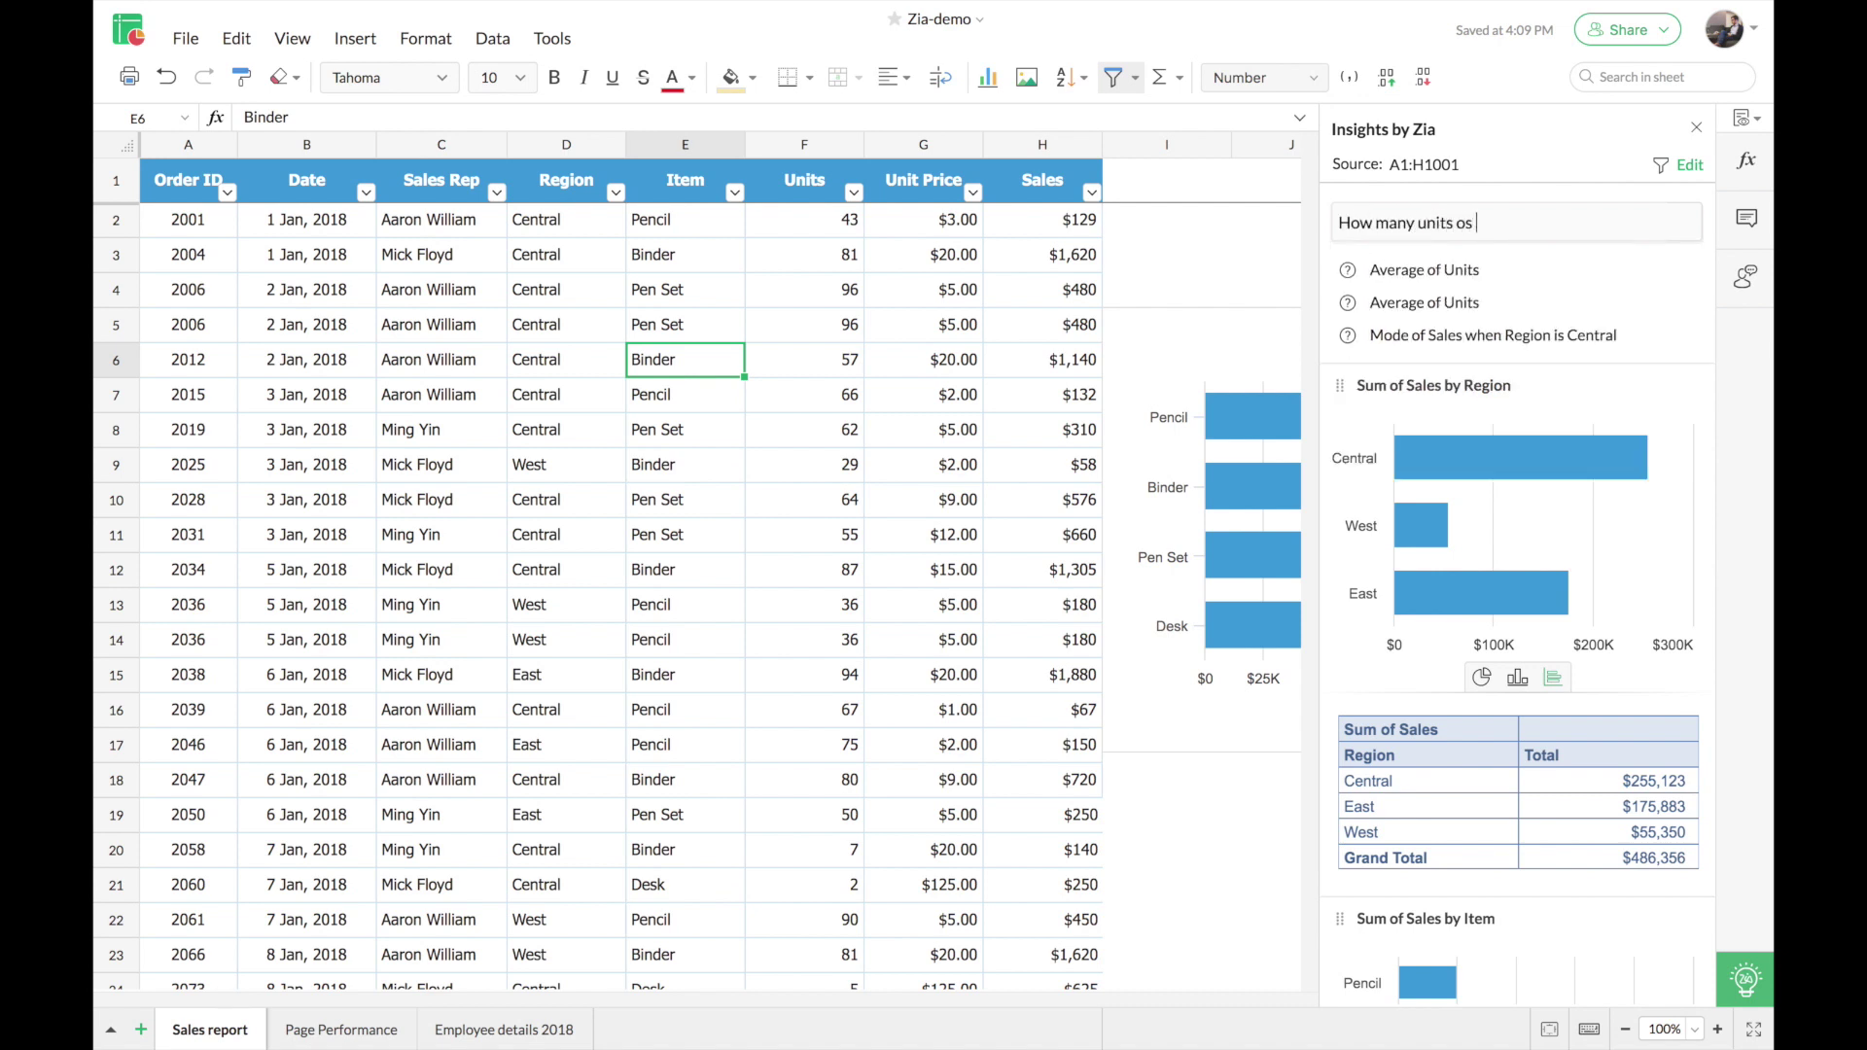
pyautogui.write('f each i')
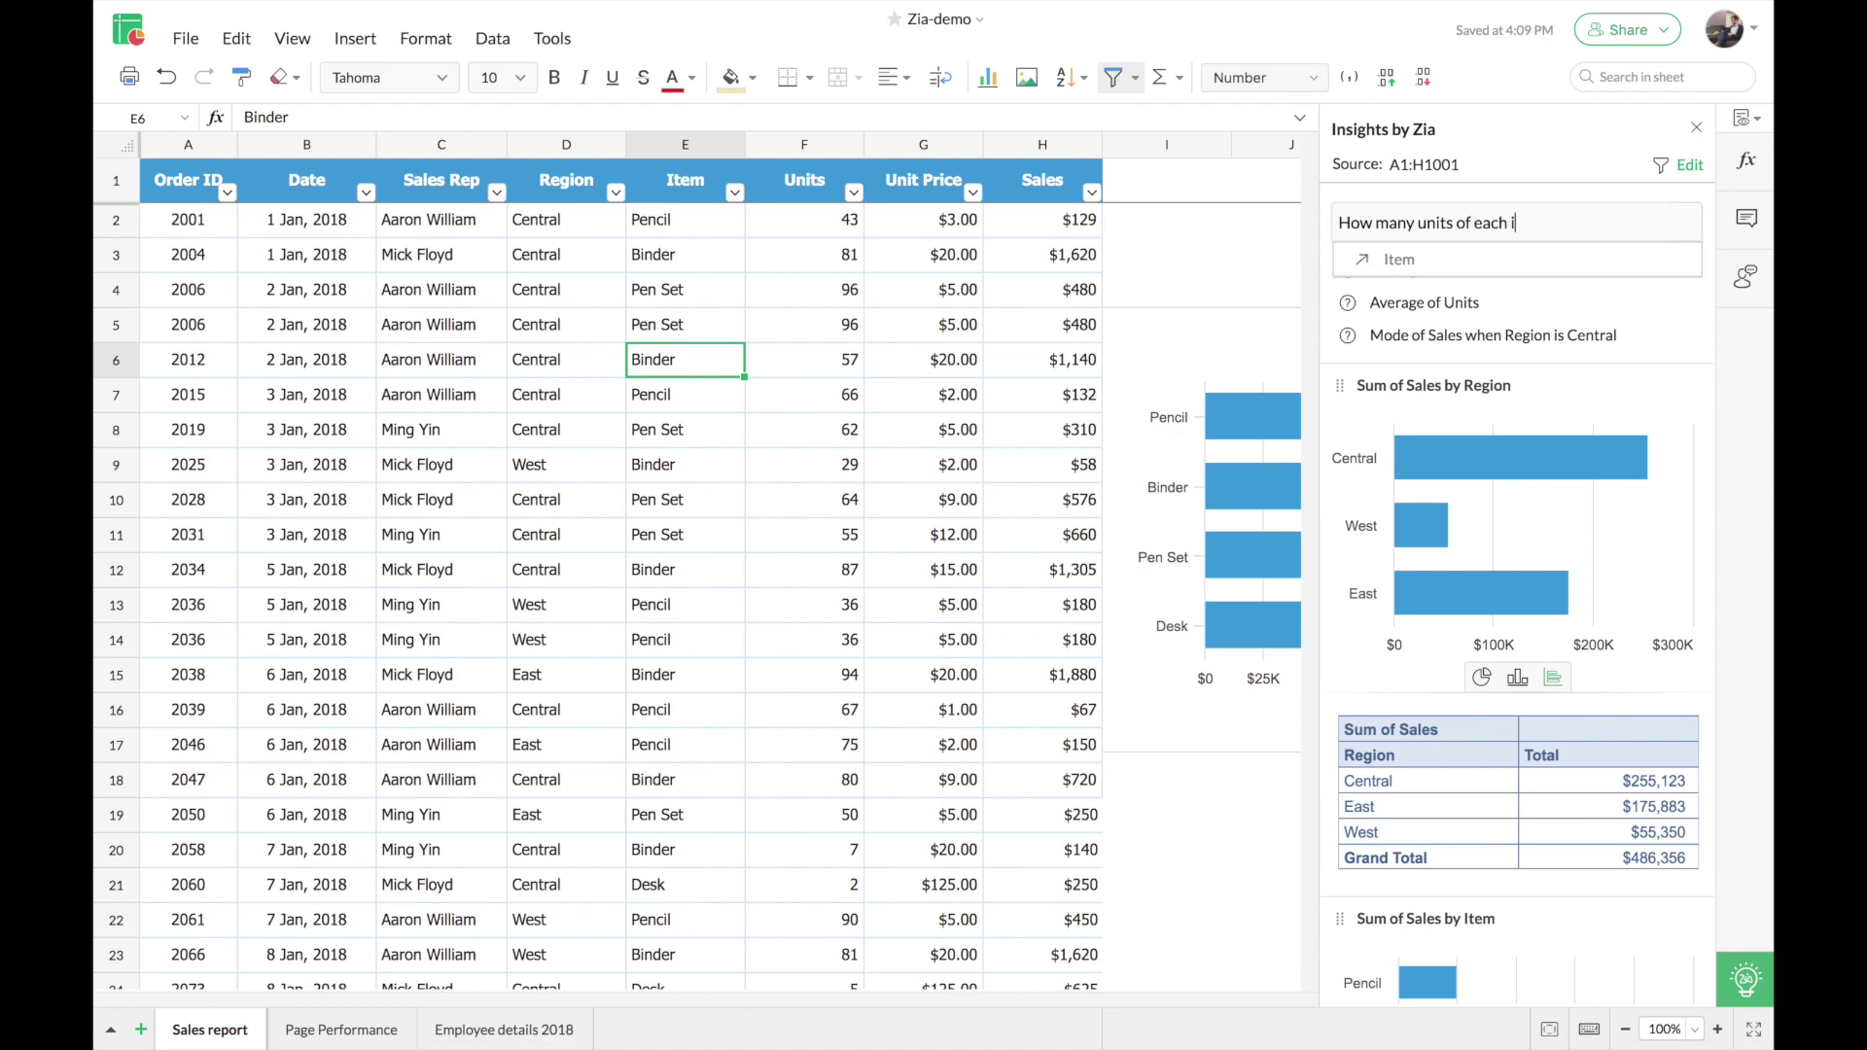
pyautogui.write('tem was s')
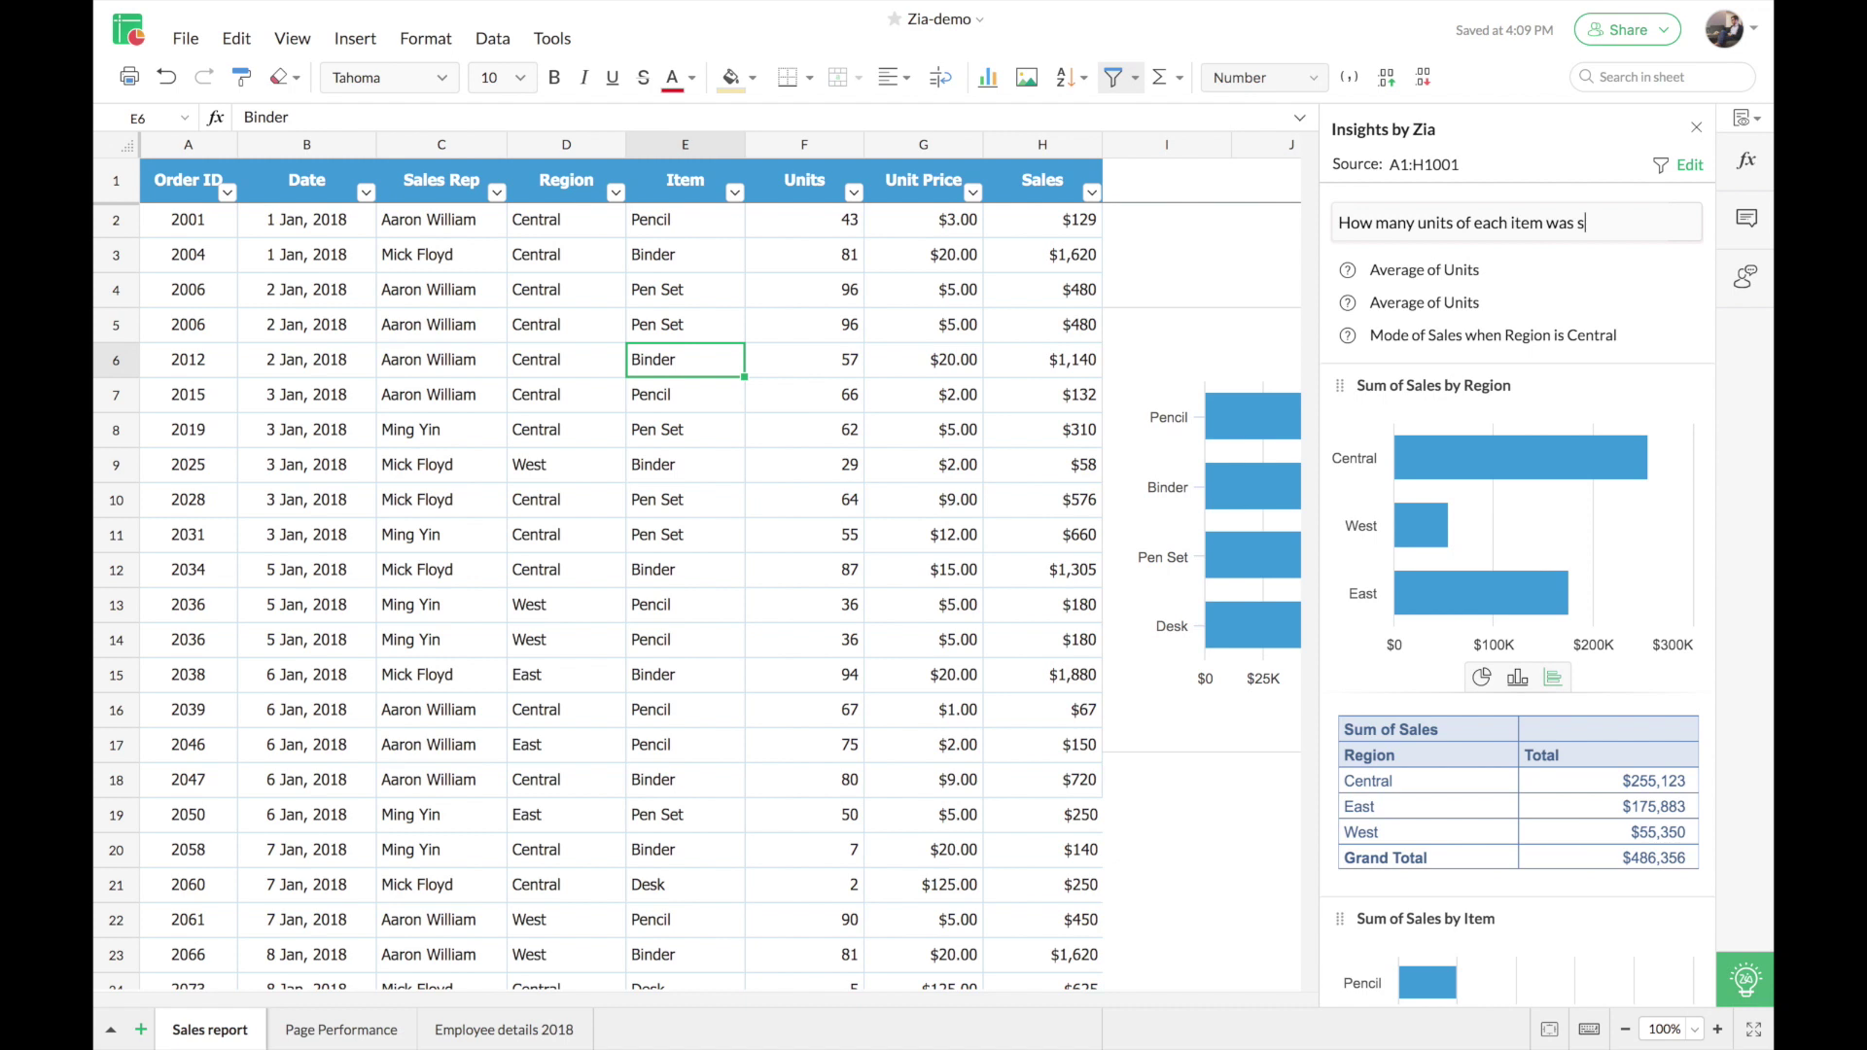
pyautogui.write('old in total?')
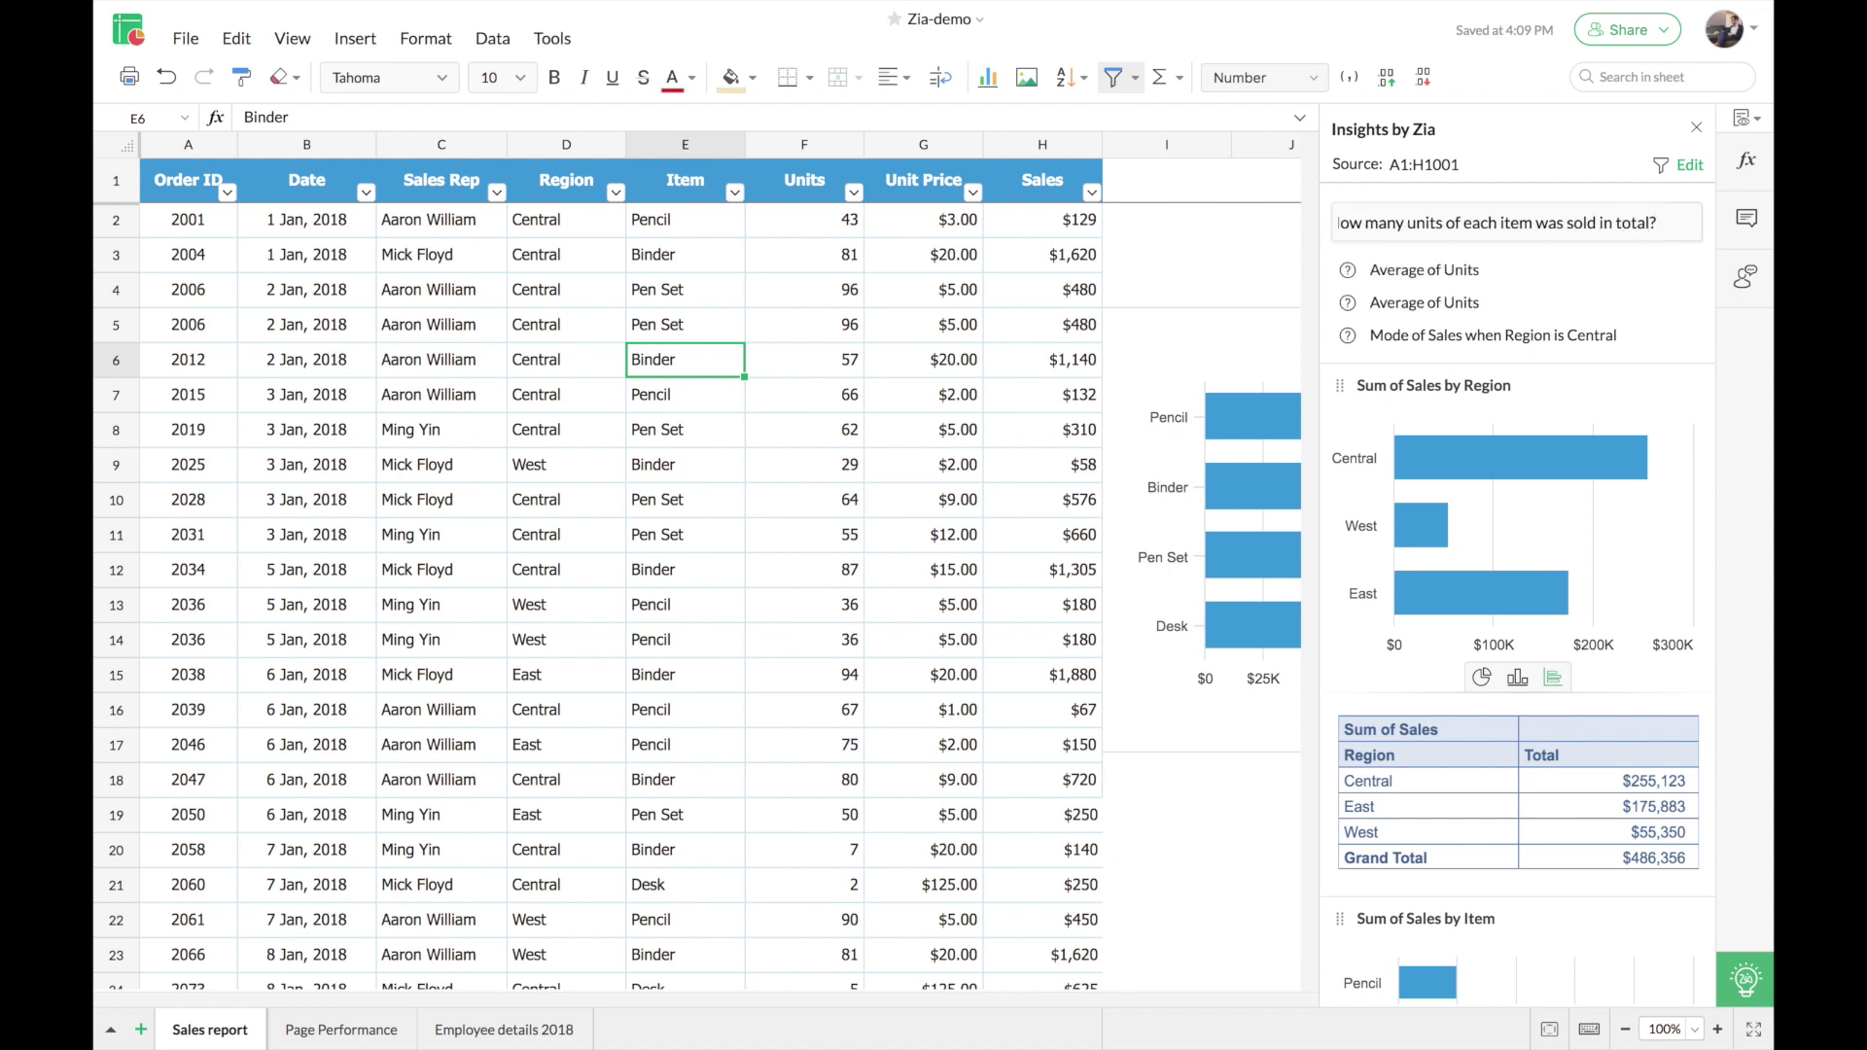
pyautogui.press('Return')
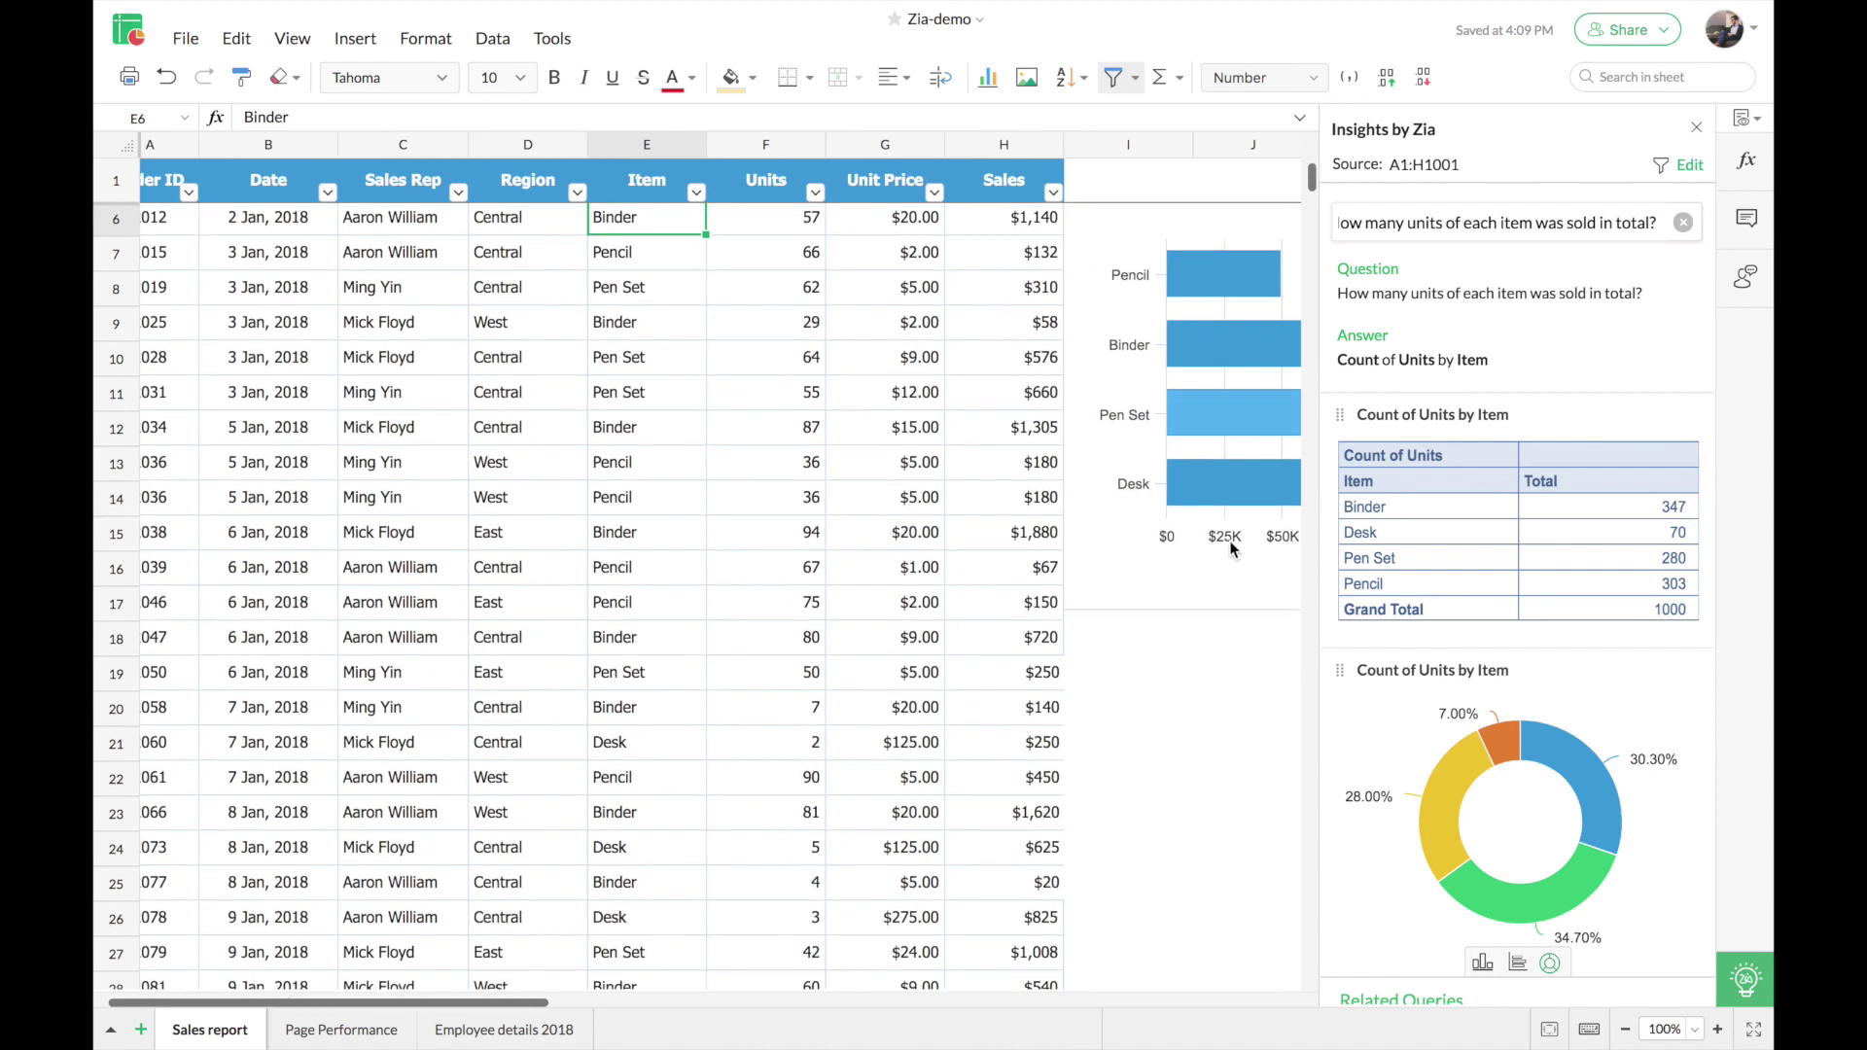
# Step: Insert Zia's Count of Units by Item pivot table at cell I18 below the sales chart, and clear the question
pyautogui.moveTo(1469, 462); pyautogui.dragTo(1194, 715)
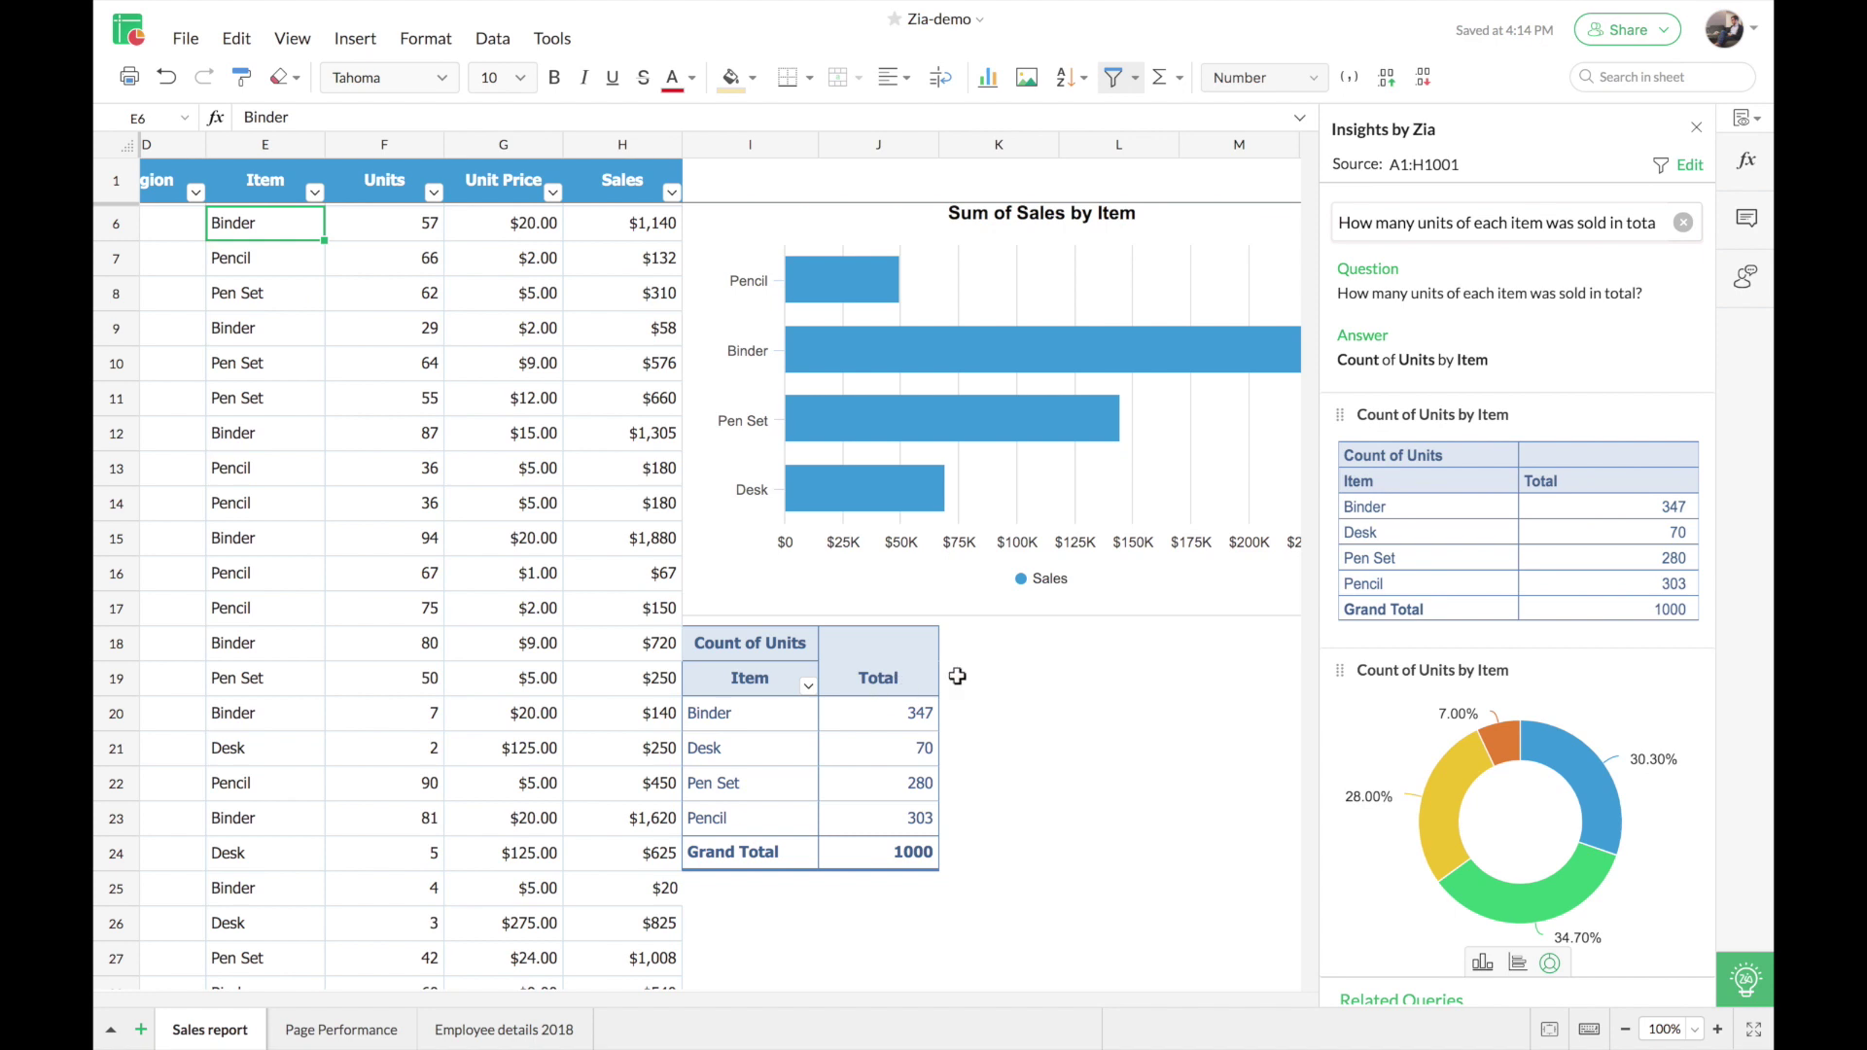
pyautogui.moveTo(1415, 550)
pyautogui.click(1685, 224)
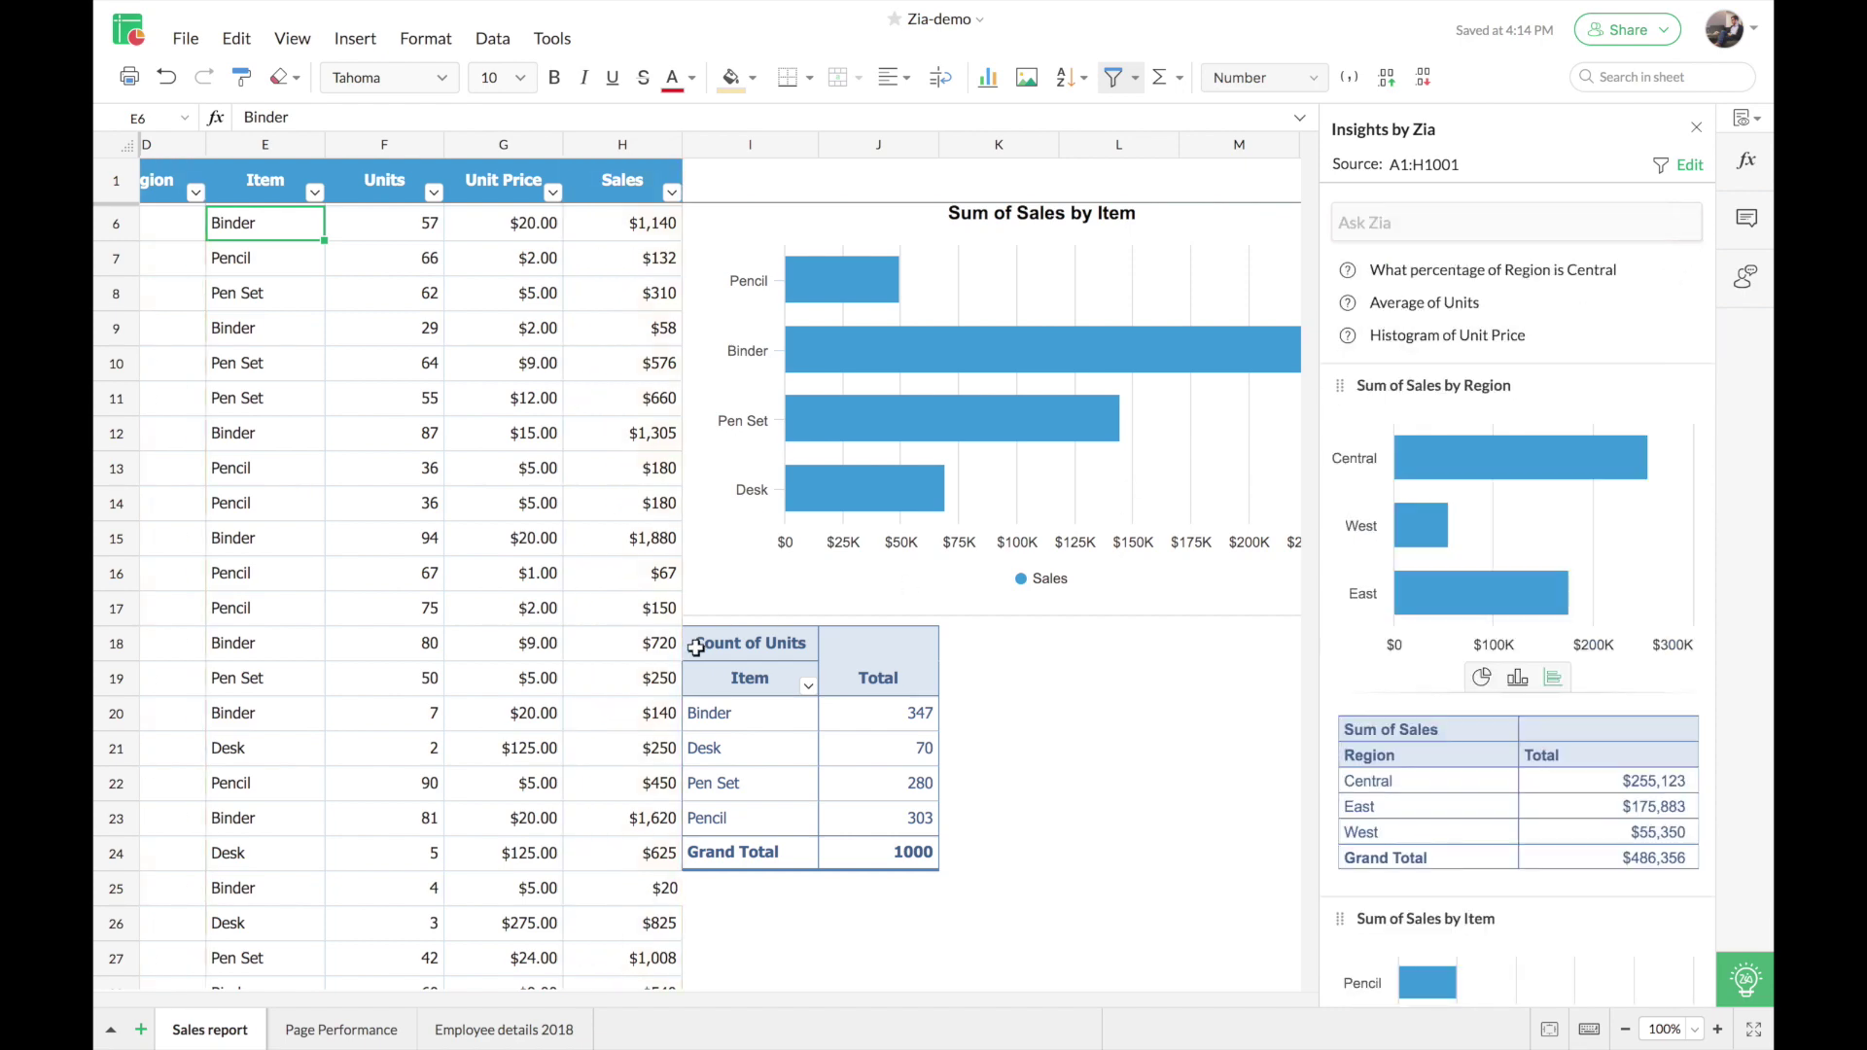
pyautogui.scroll(2, 696, 647)
pyautogui.hscroll(-3, 696, 647)
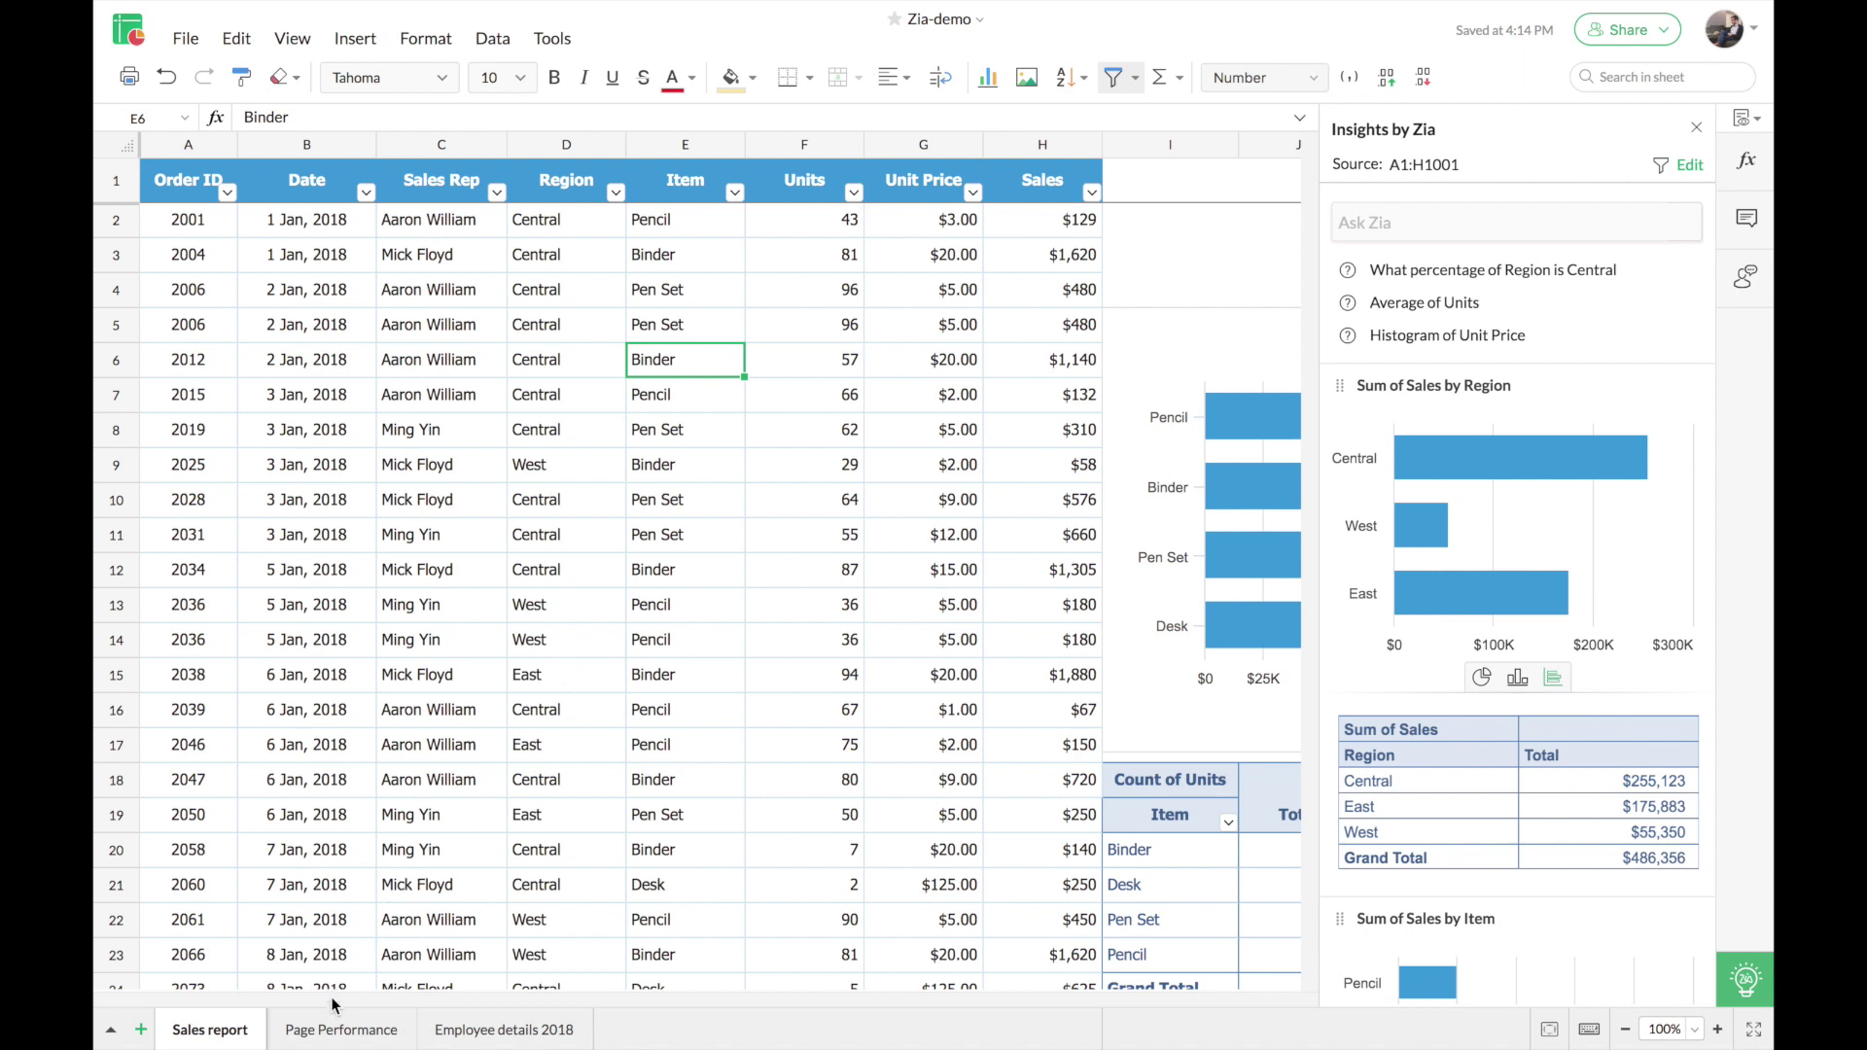
# Step: Open the Page Performance sheet and go through its column headers from Date to Sign Ups, returning to the Date header
pyautogui.click(326, 1035)
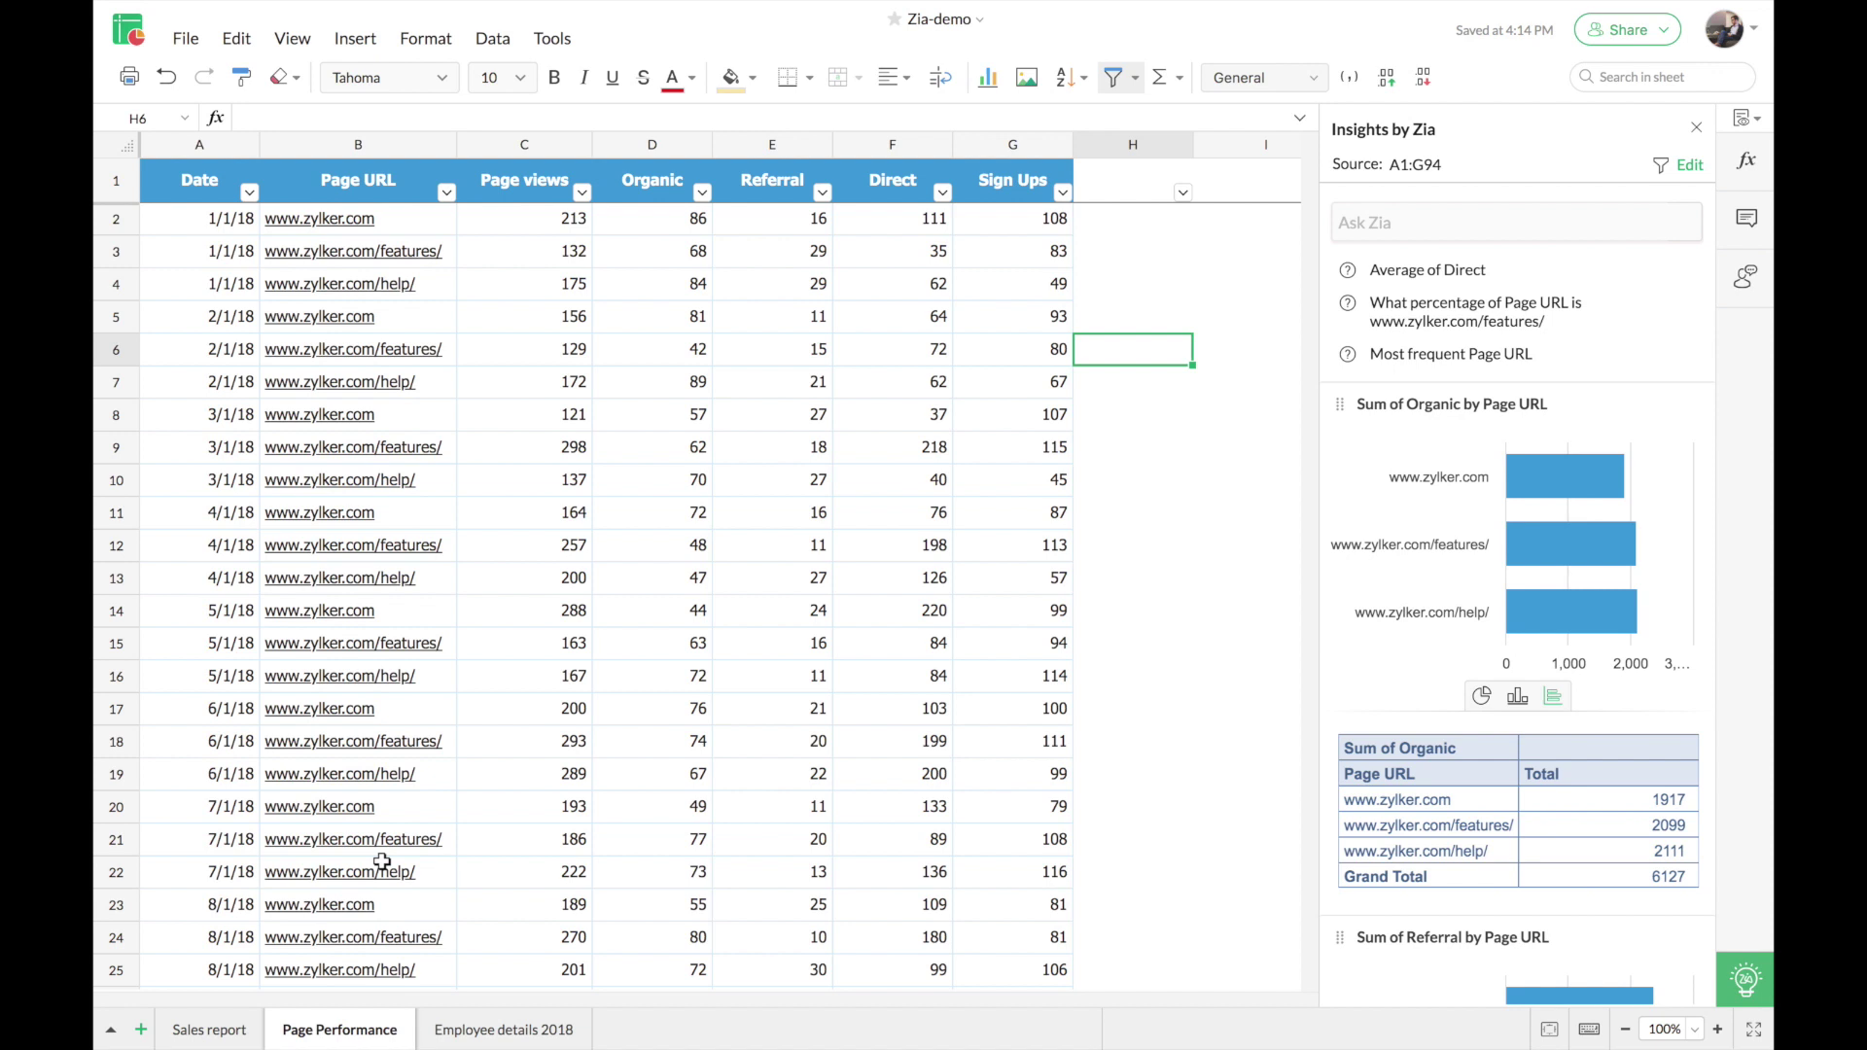
pyautogui.click(200, 186)
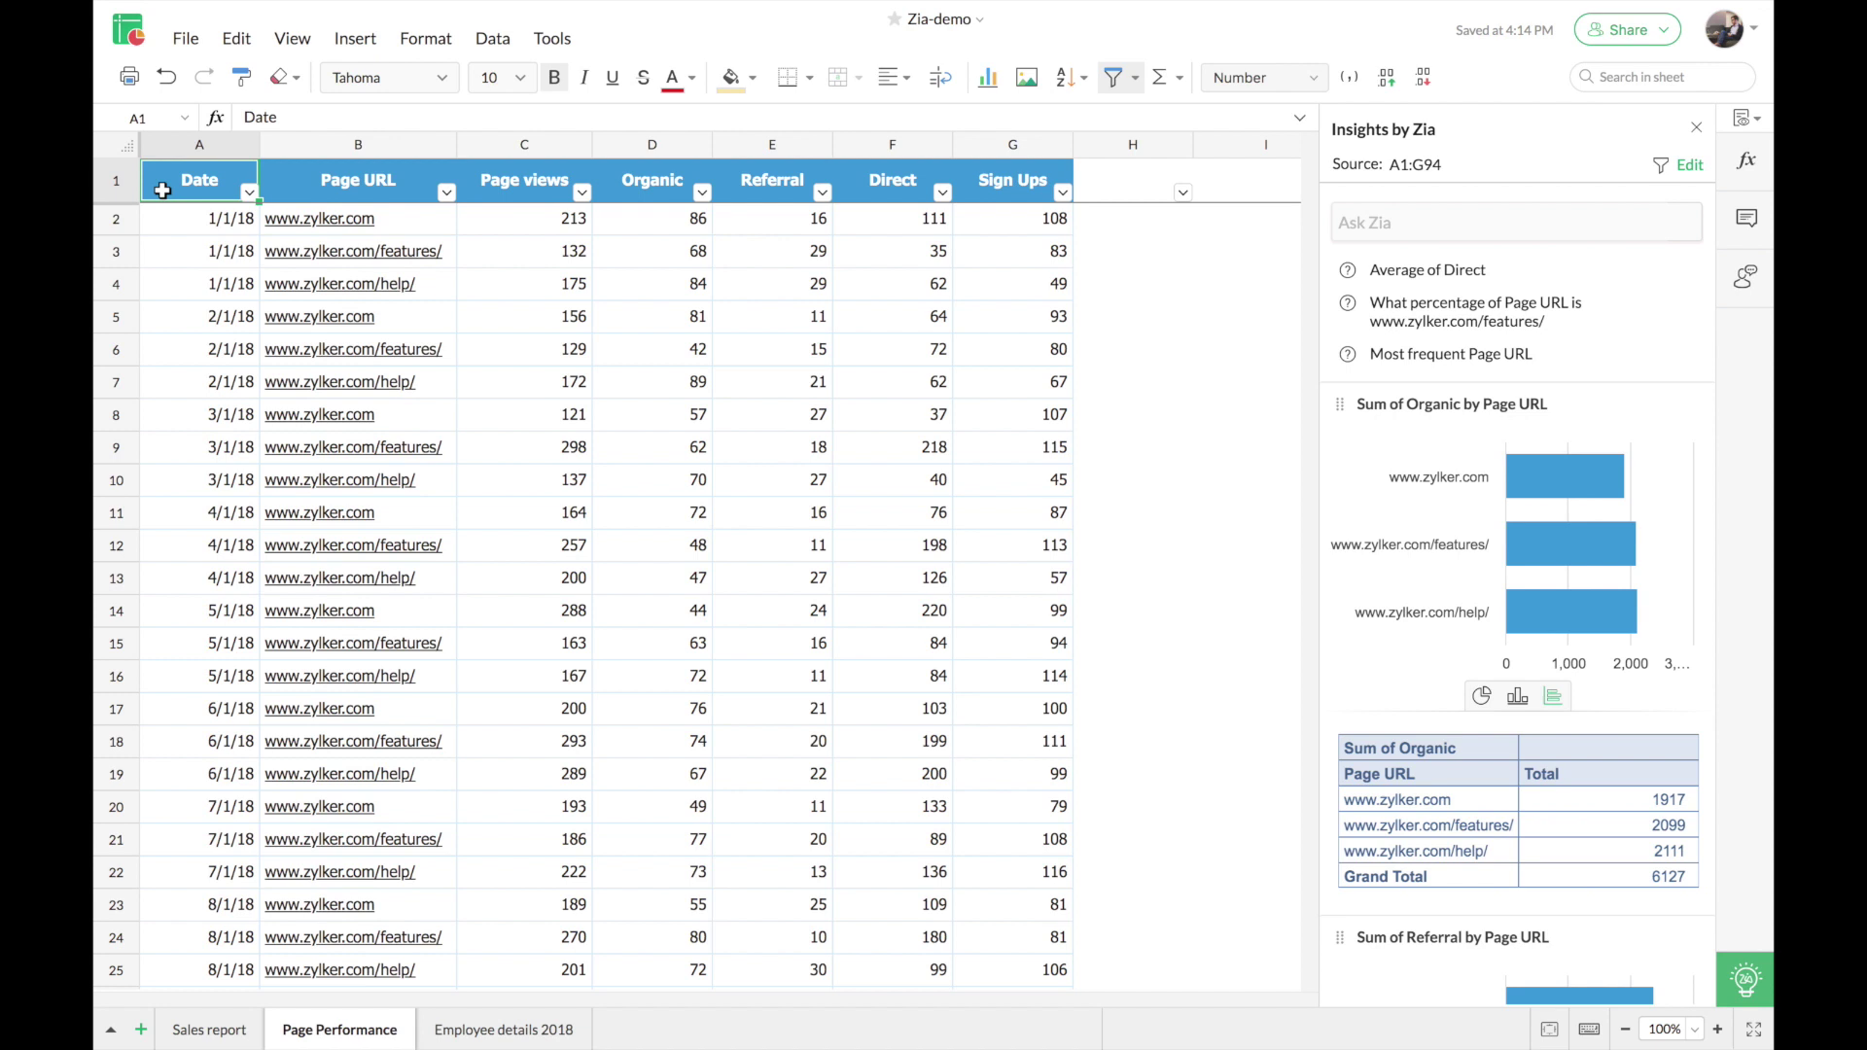
pyautogui.click(282, 183)
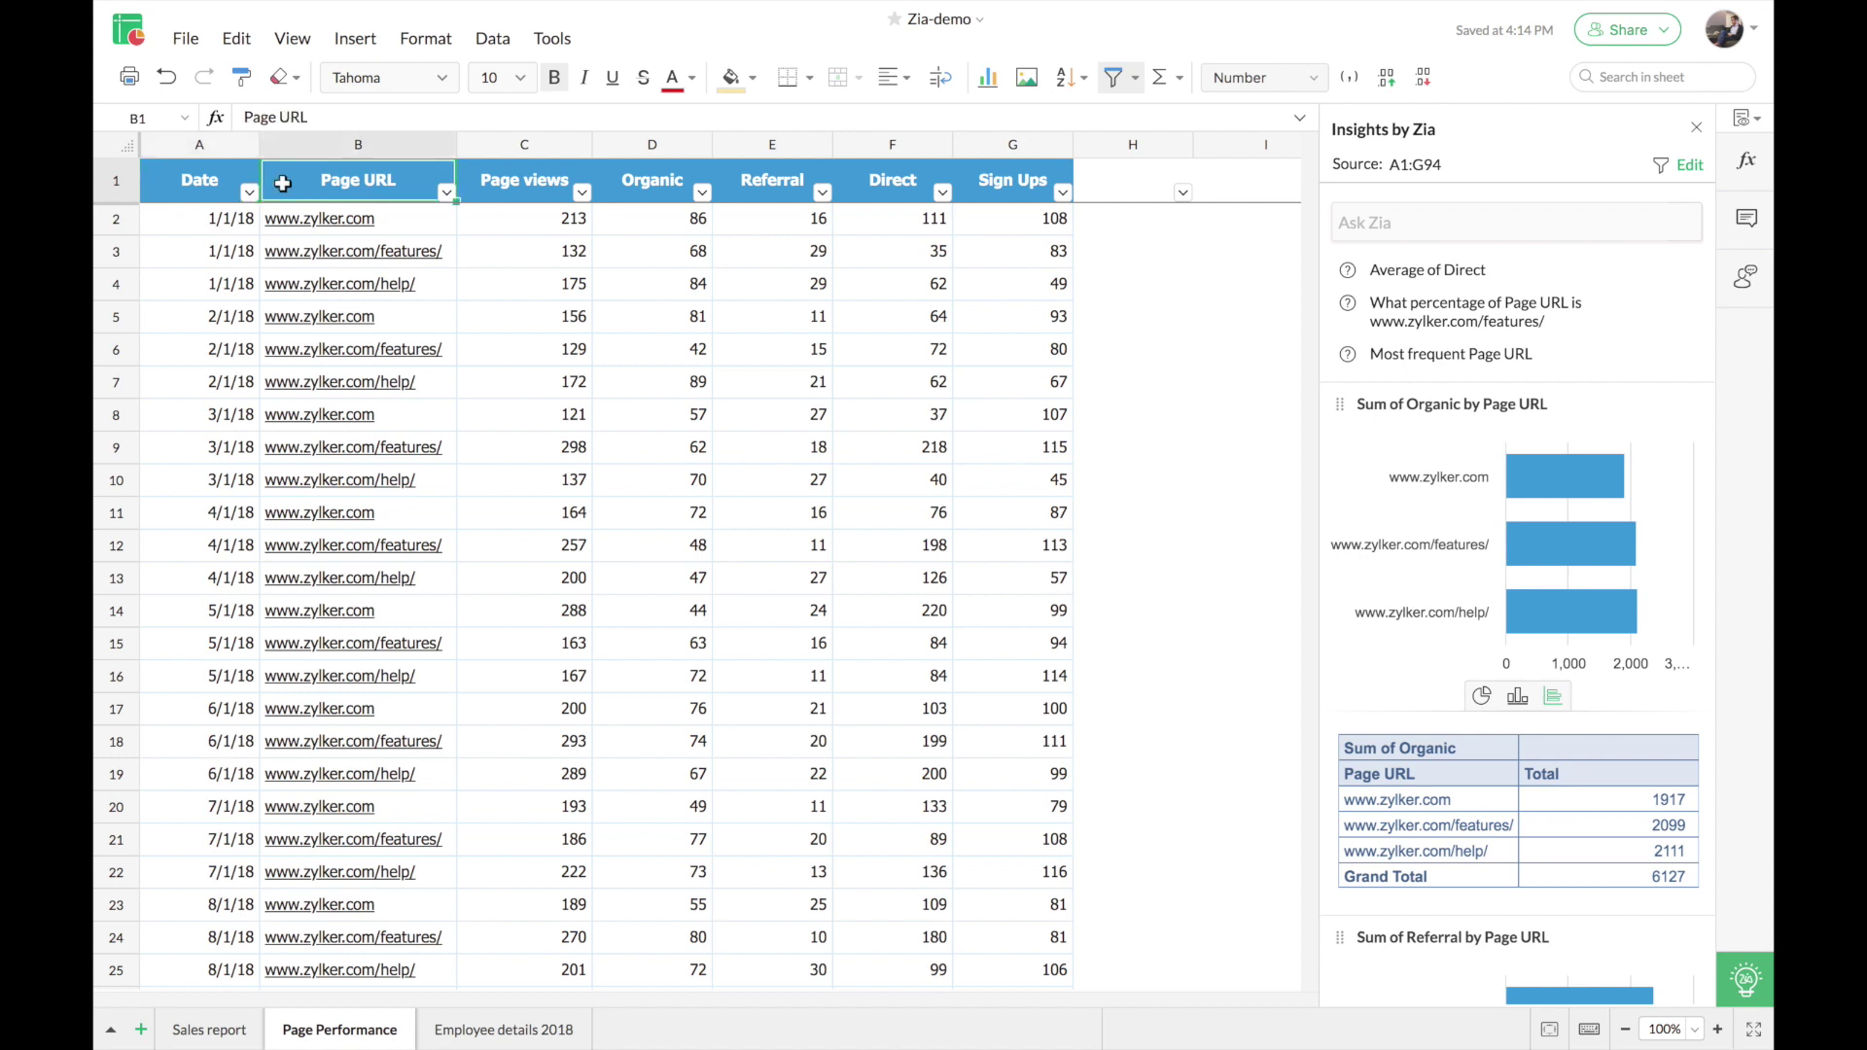
pyautogui.click(472, 179)
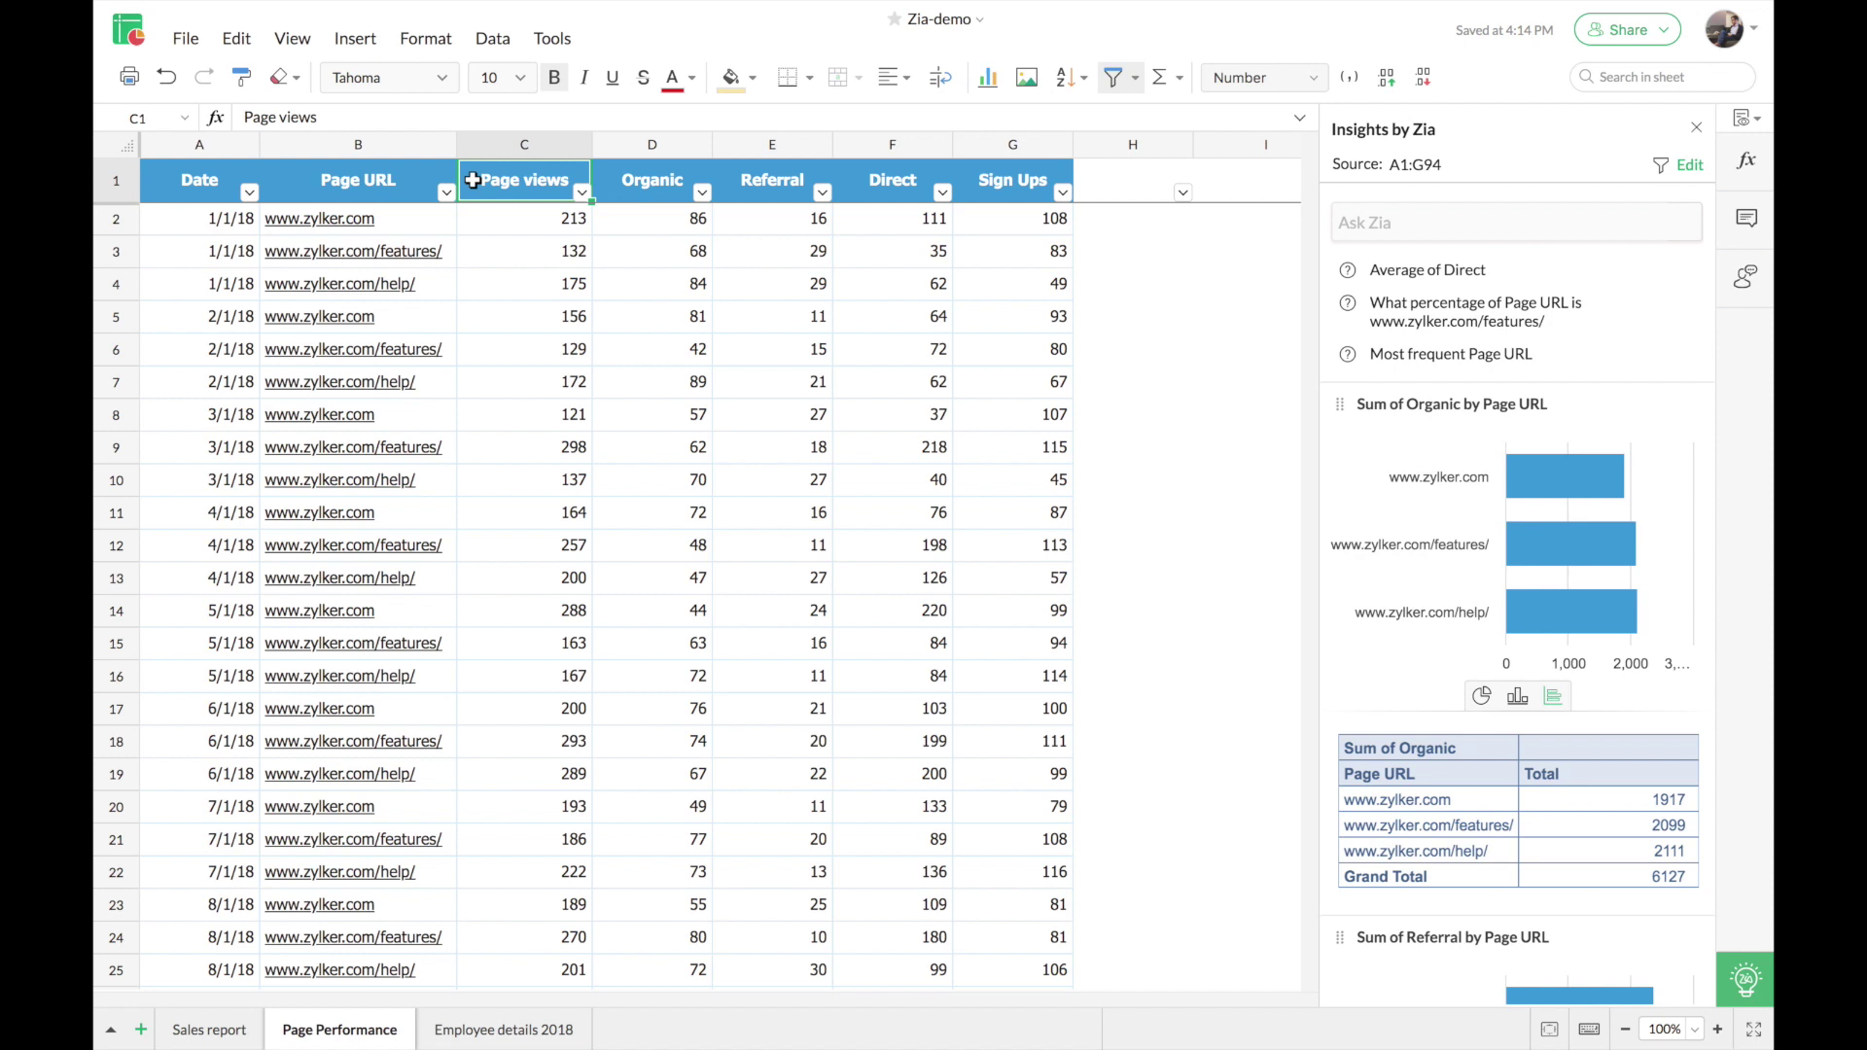
pyautogui.press('Right')
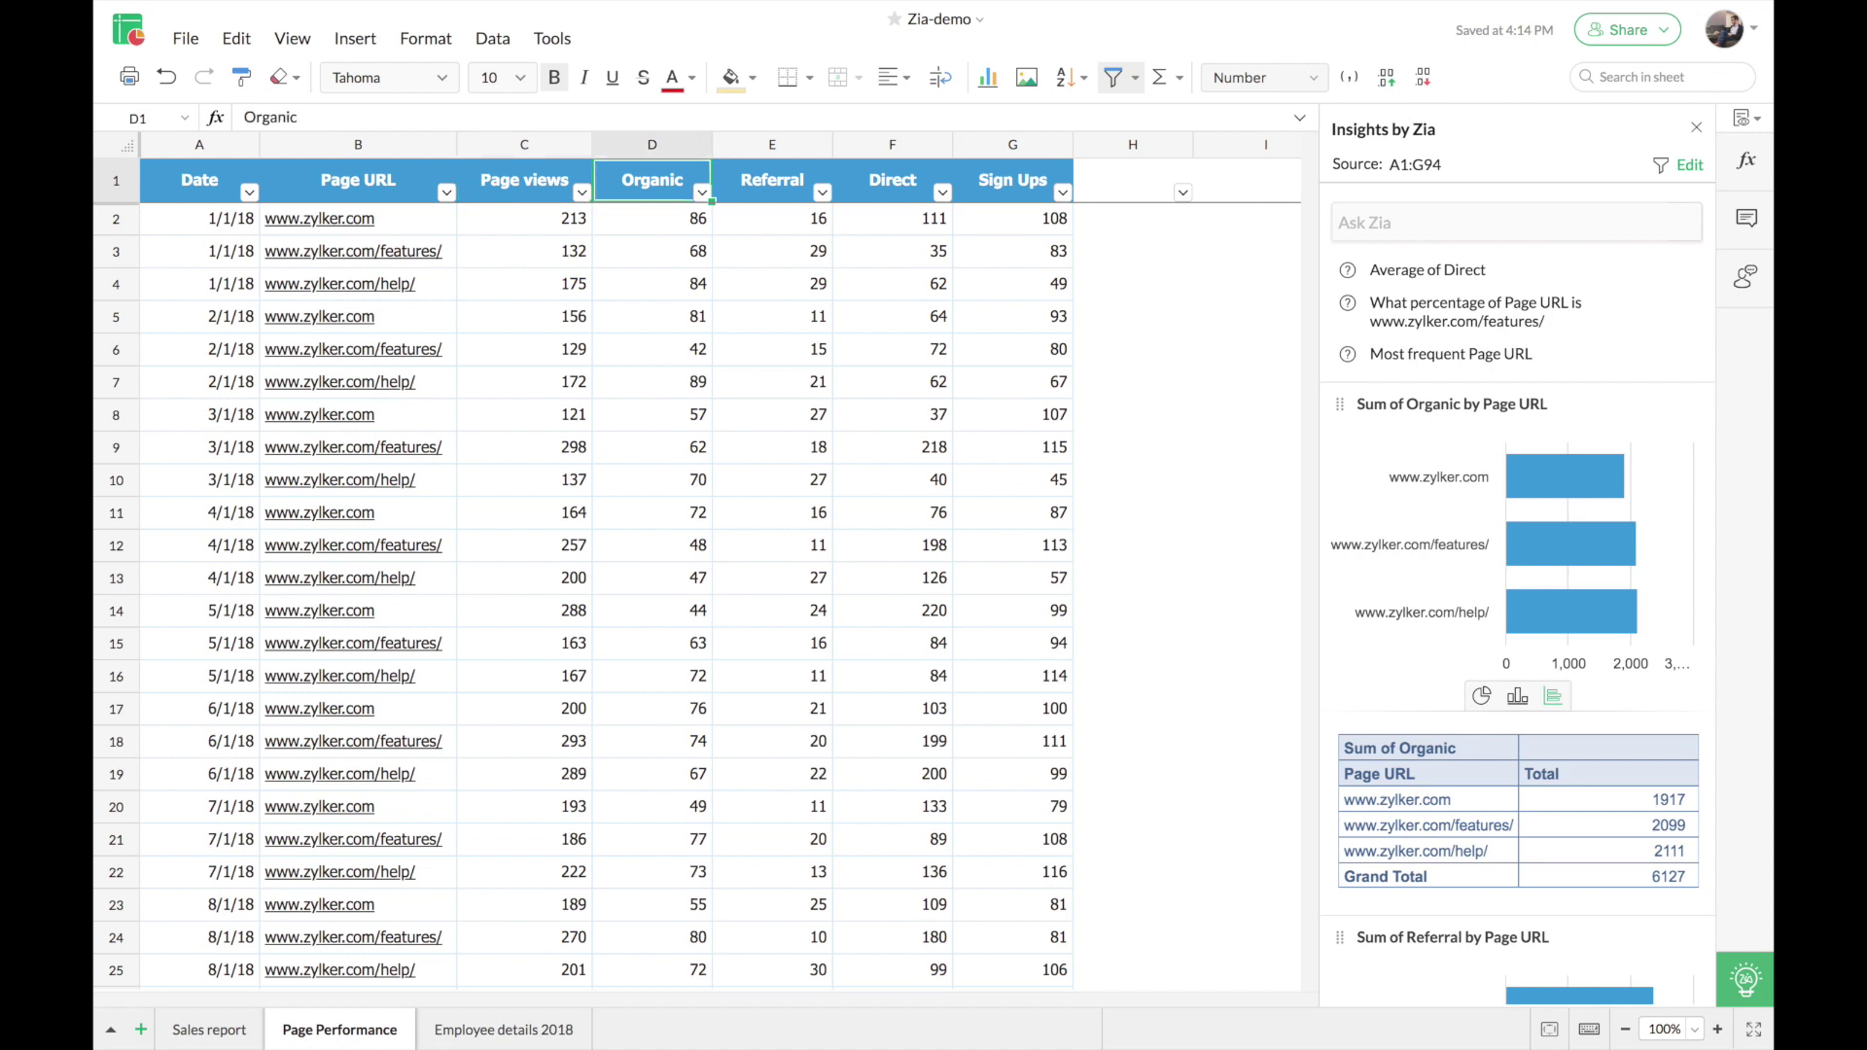
pyautogui.press('Right')
pyautogui.press('Right')
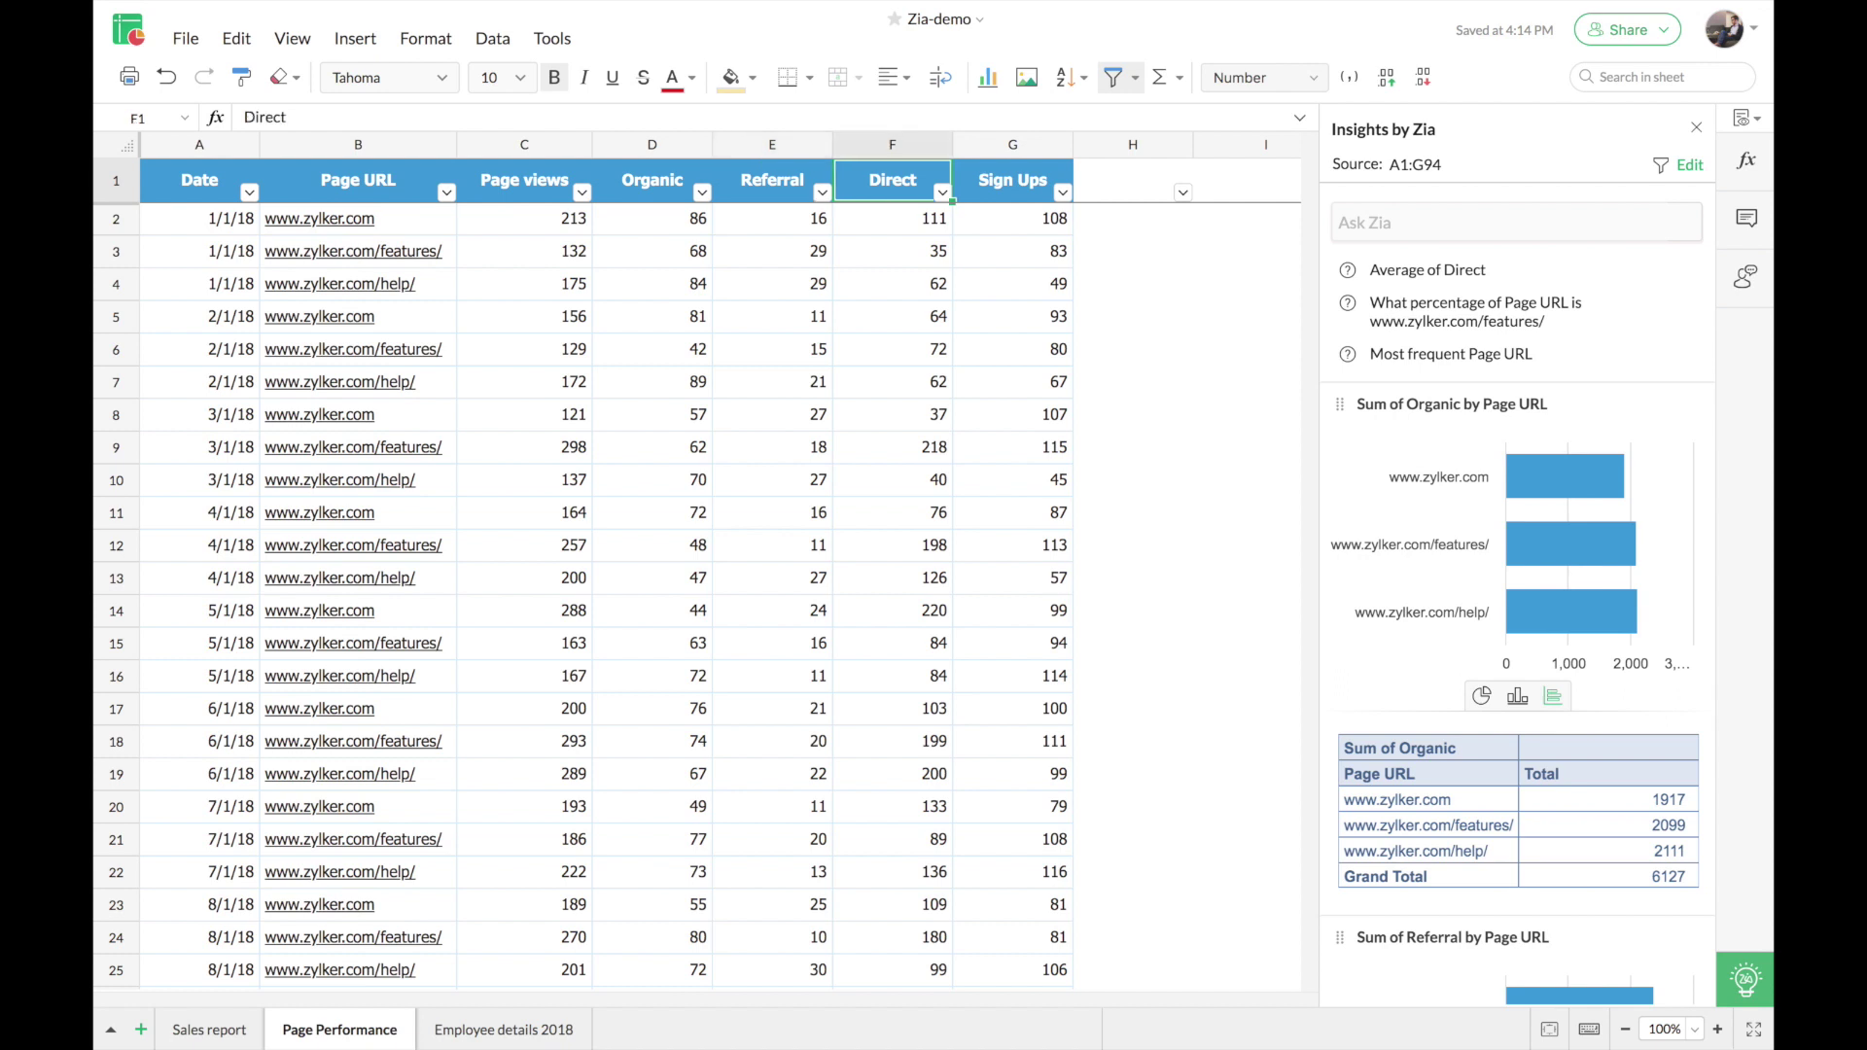
pyautogui.press('Right')
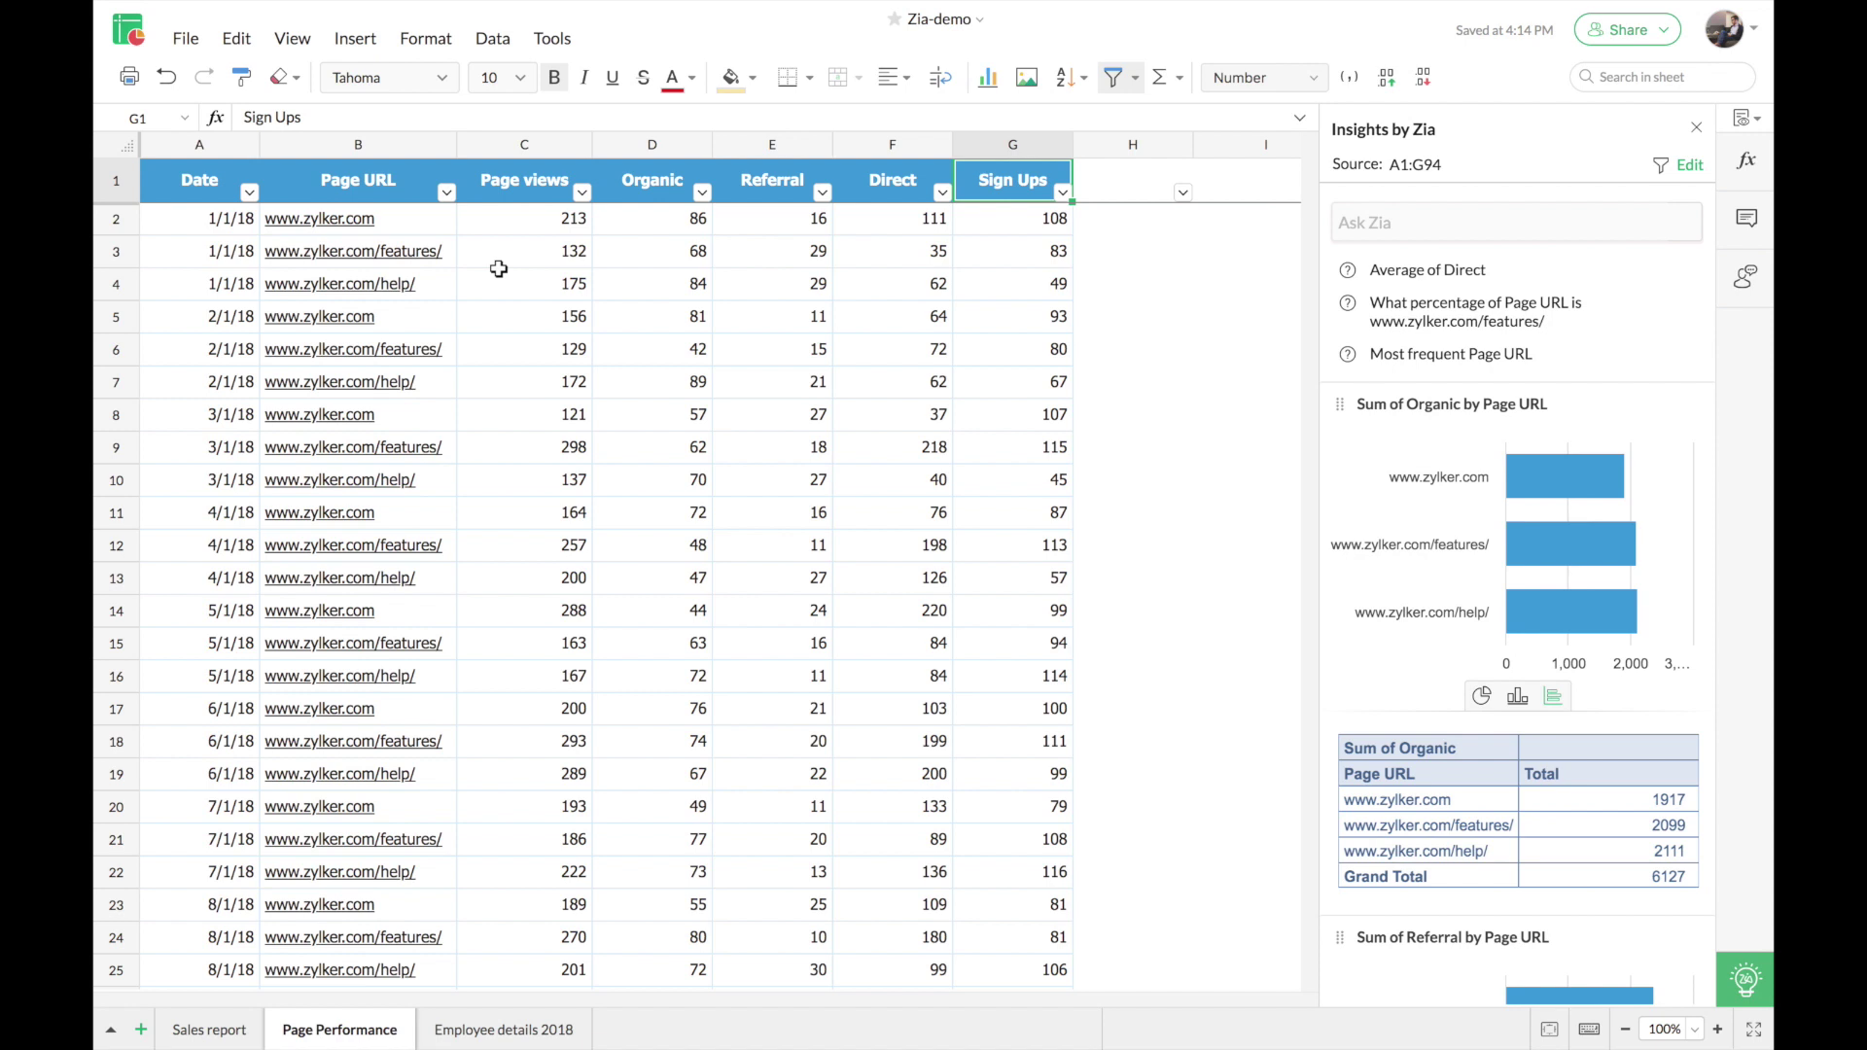
pyautogui.click(199, 180)
# Step: Review Zia's insights on the sums of Organic, Referral and Sign Ups by Page URL
pyautogui.moveTo(1350, 447)
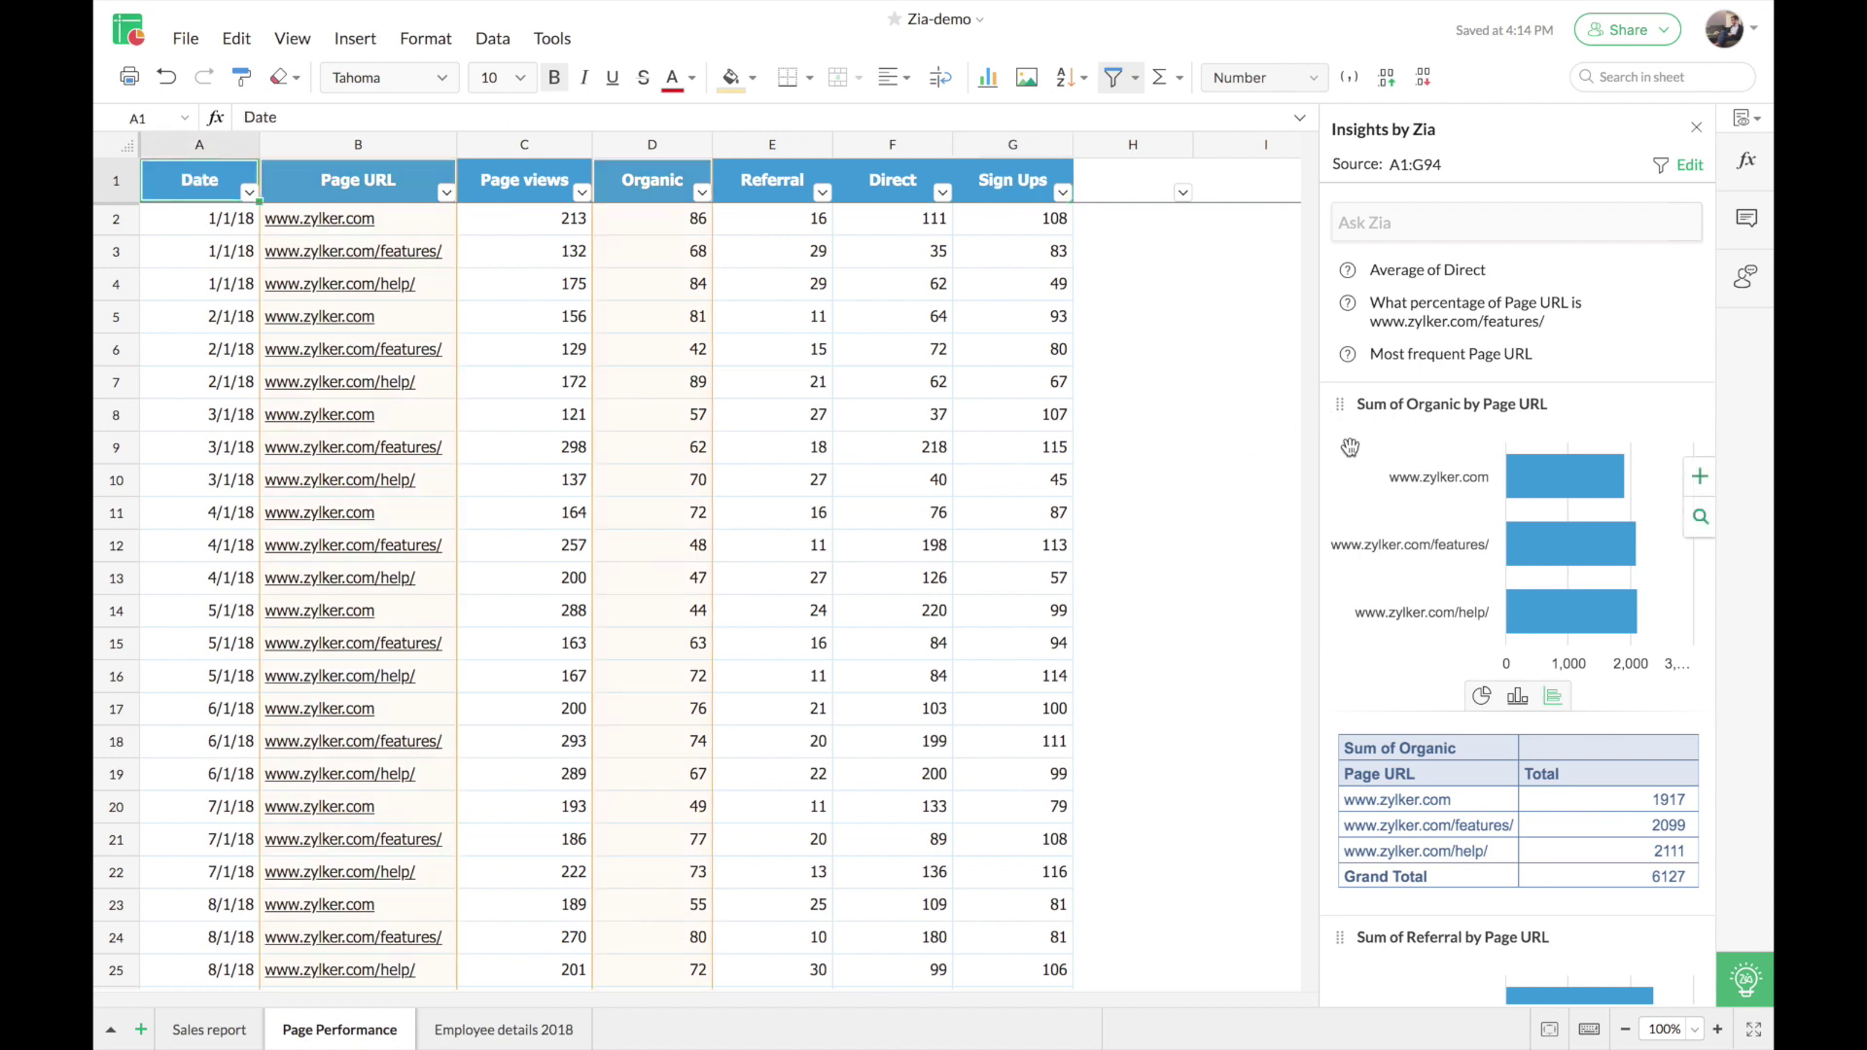
pyautogui.scroll(-2, 1350, 447)
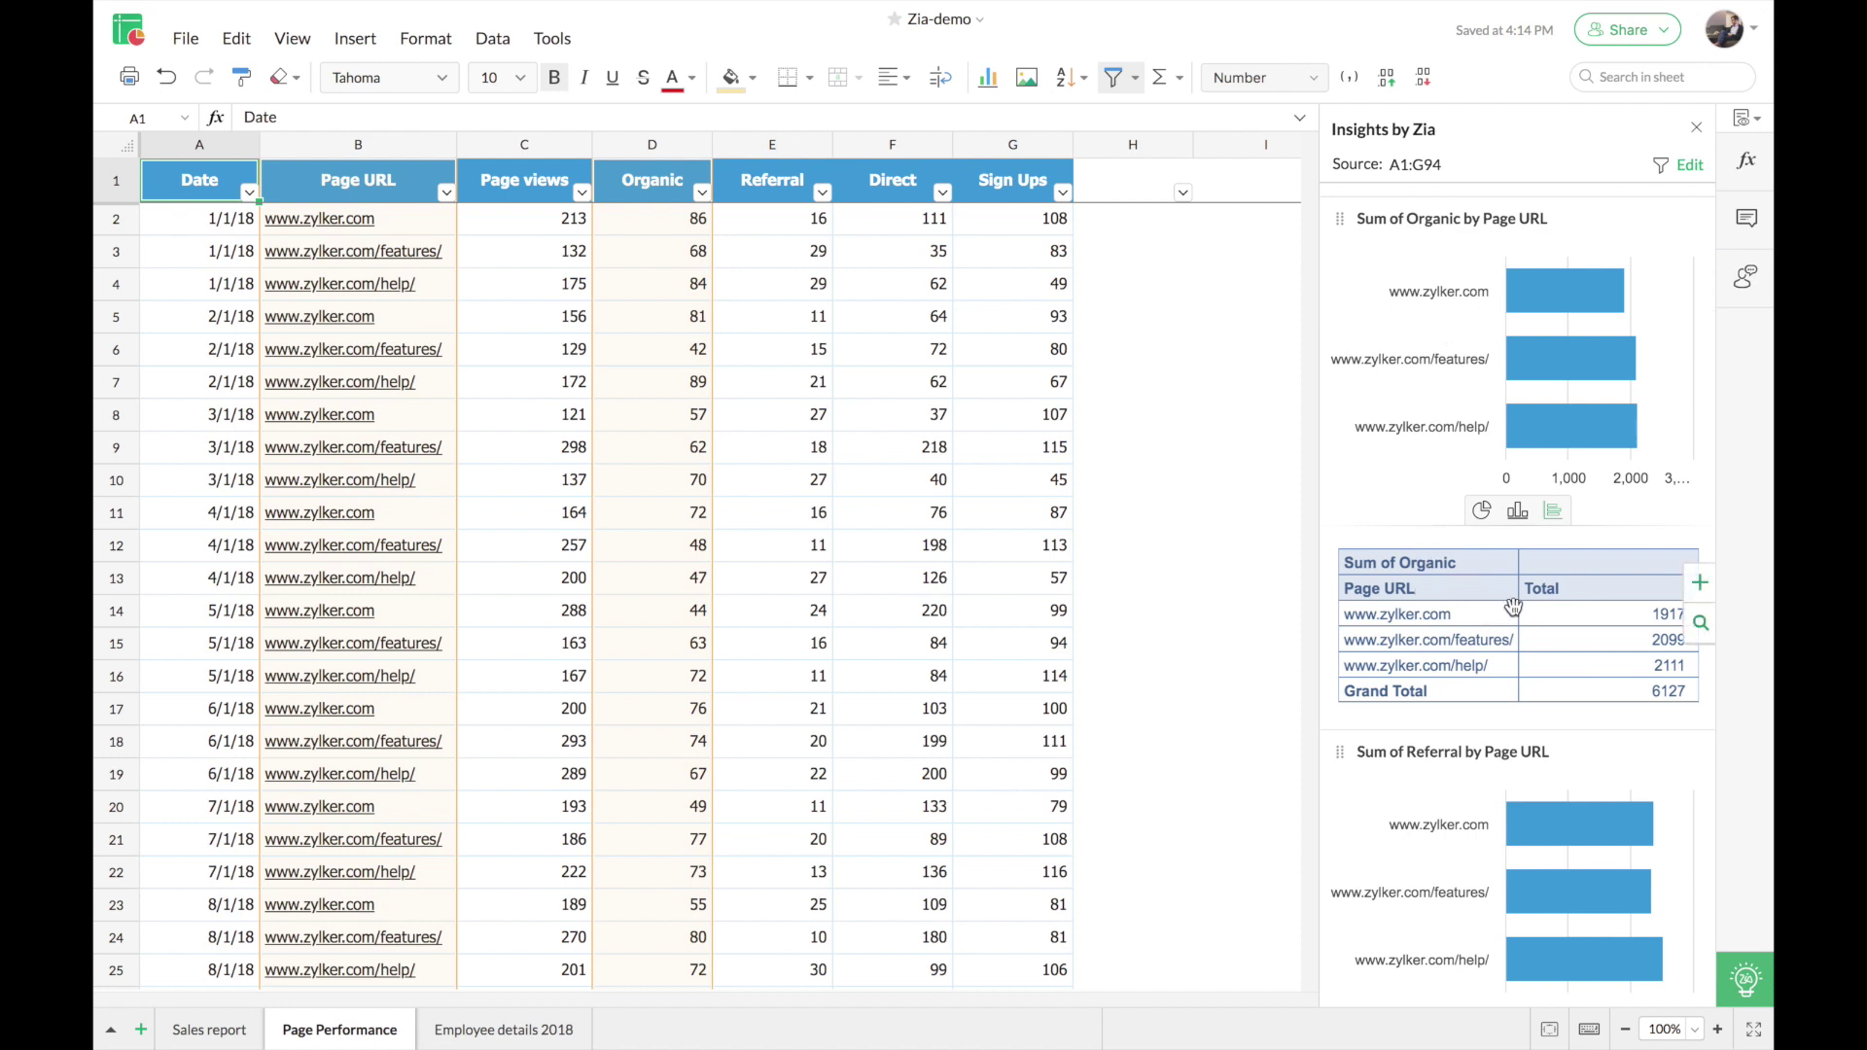
pyautogui.scroll(-3, 1513, 607)
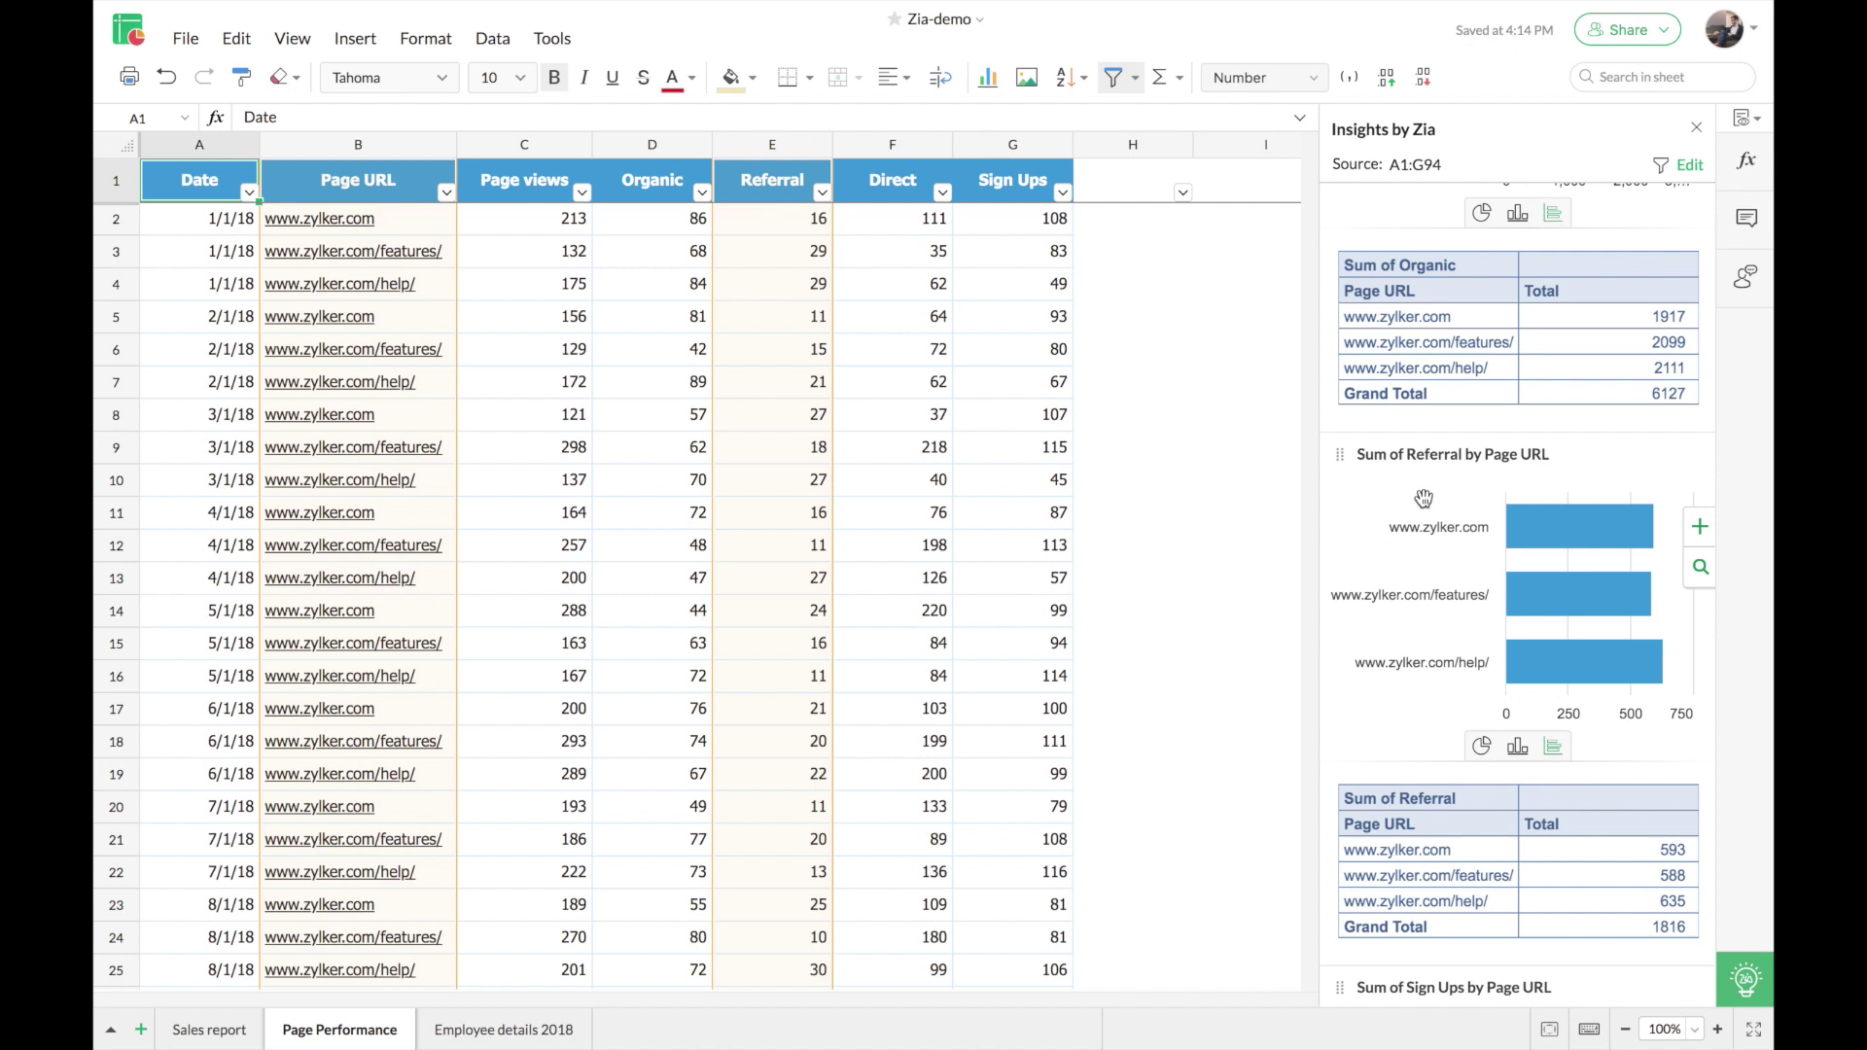
pyautogui.scroll(-2, 1423, 499)
pyautogui.scroll(-1, 1424, 499)
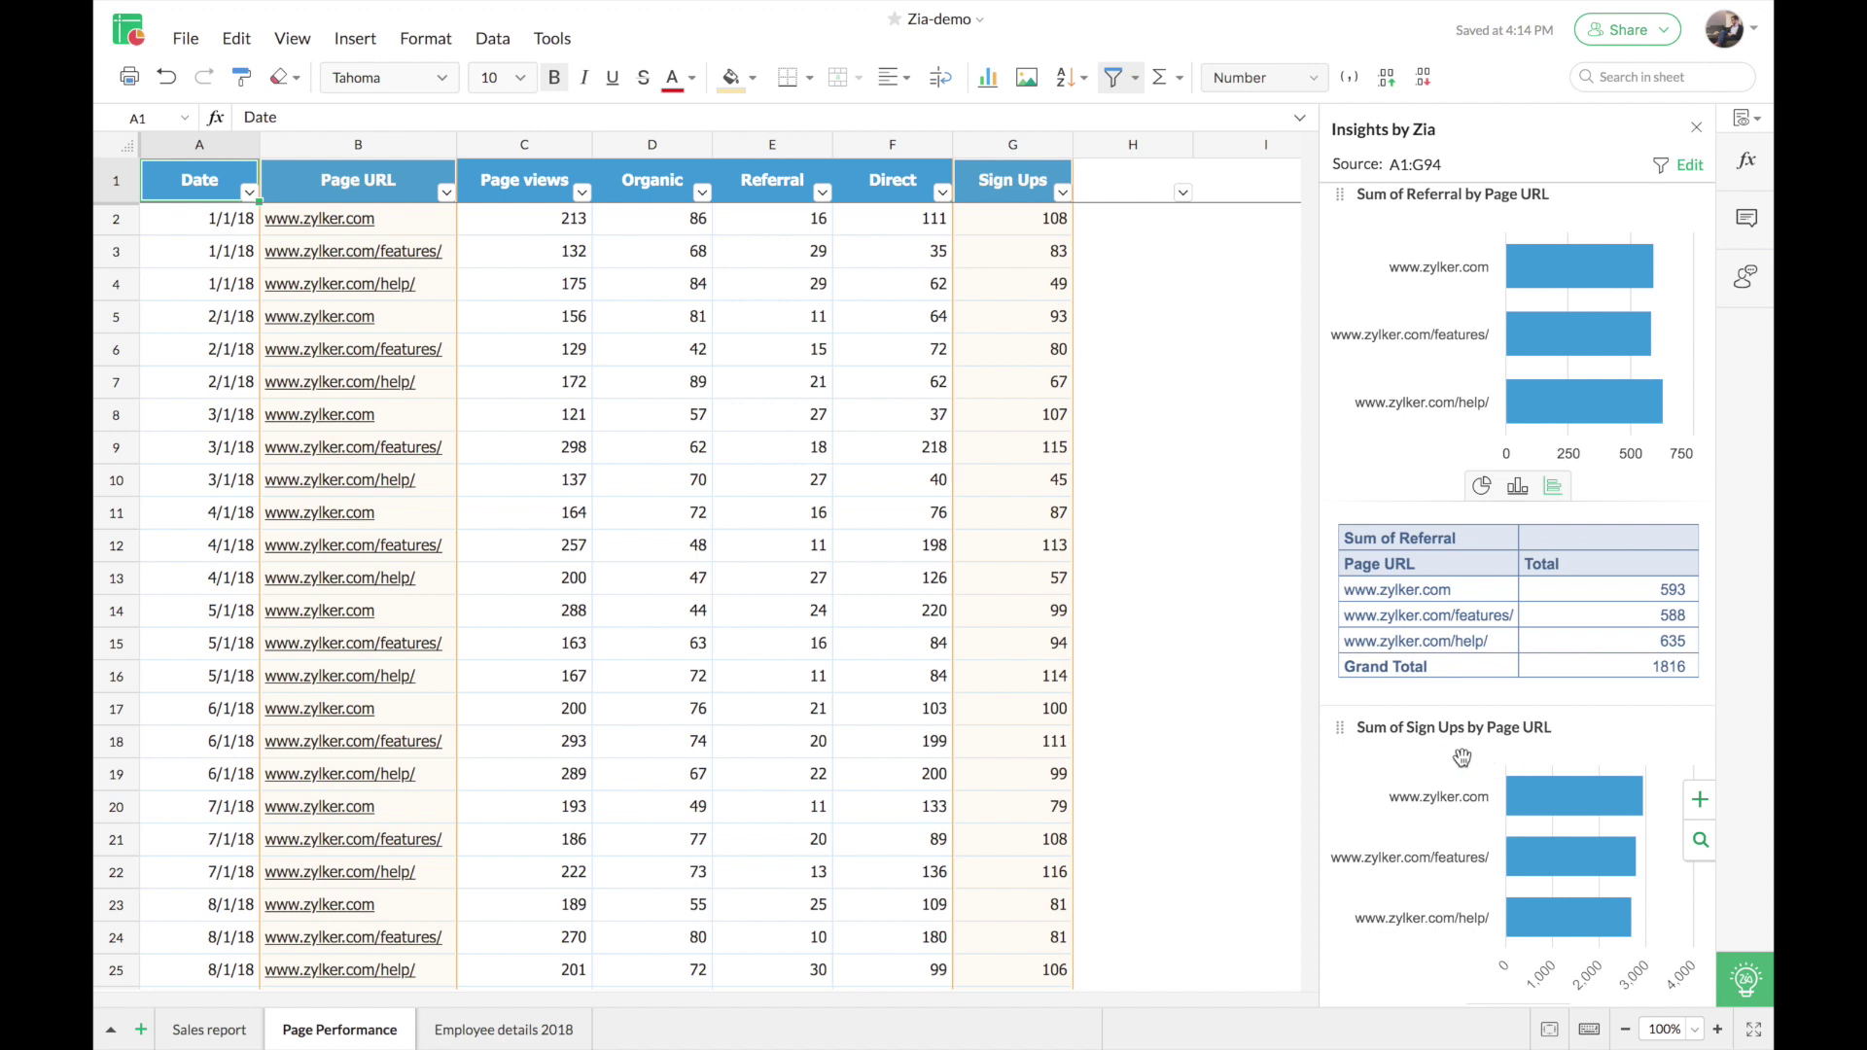
pyautogui.scroll(10, 1457, 758)
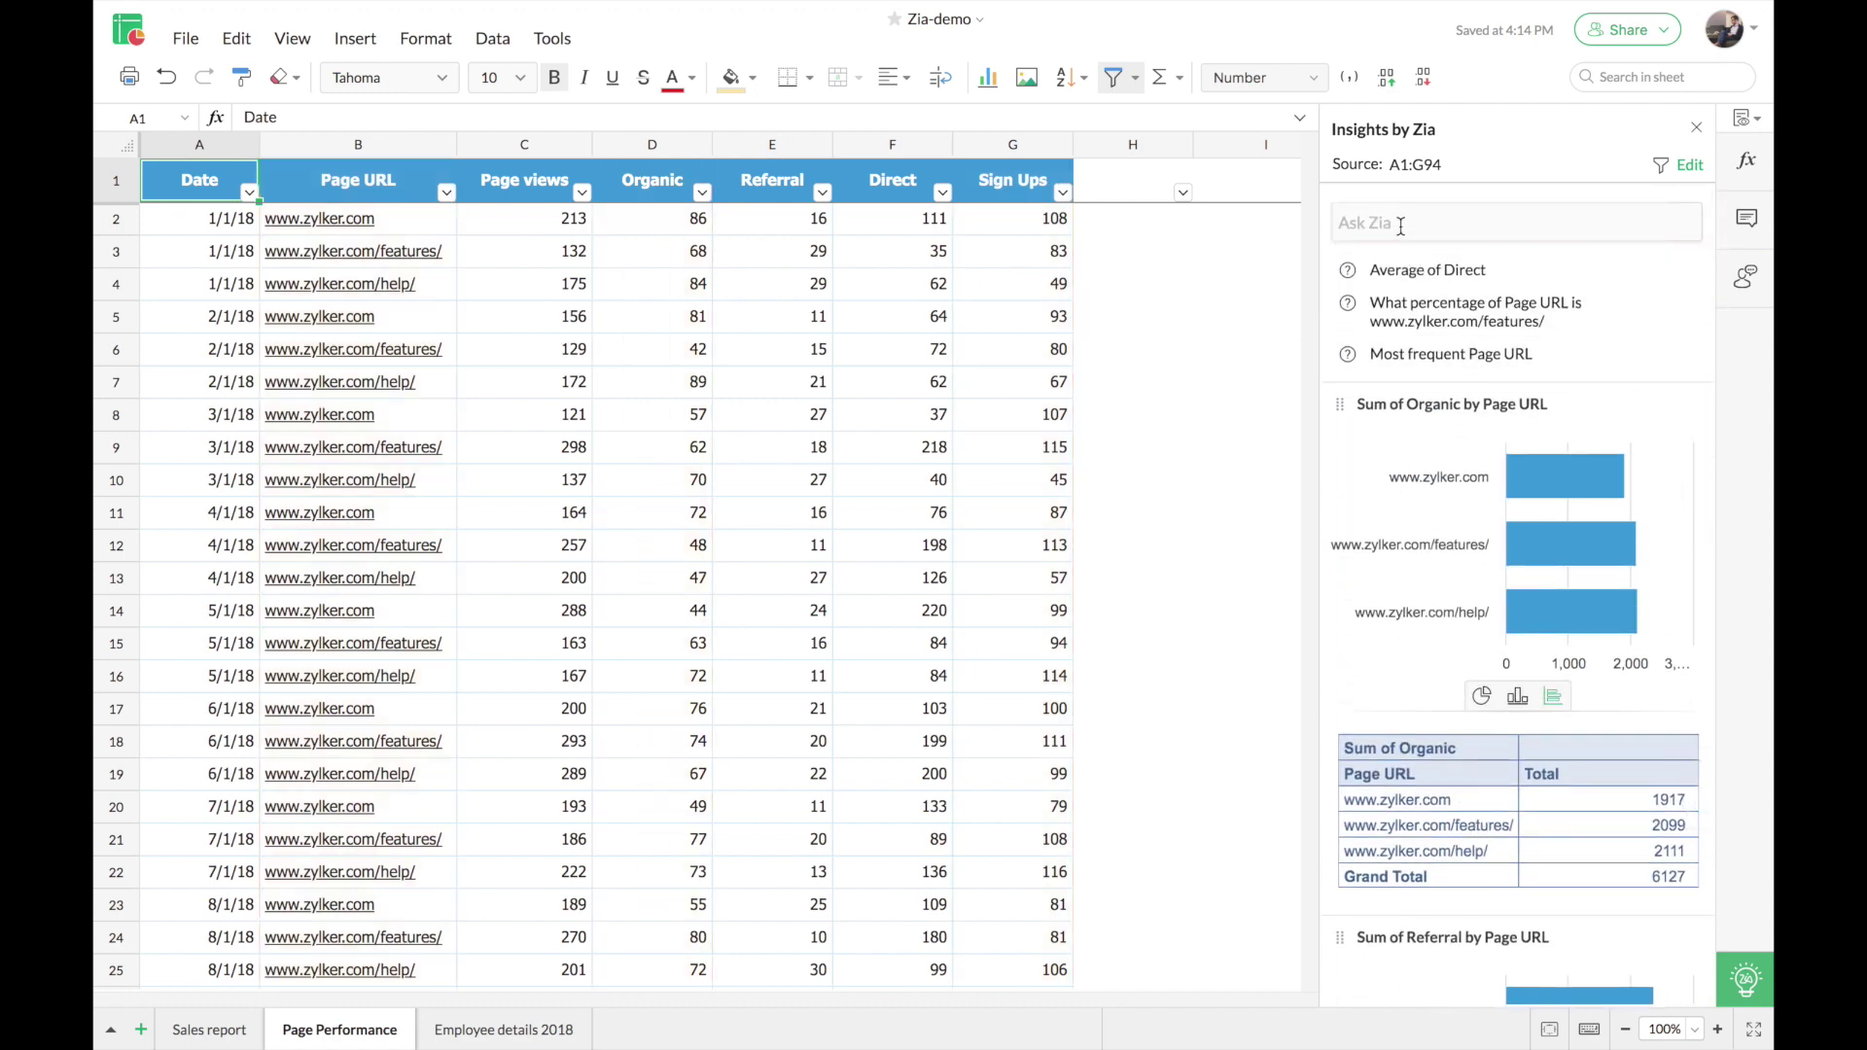
pyautogui.click(1400, 225)
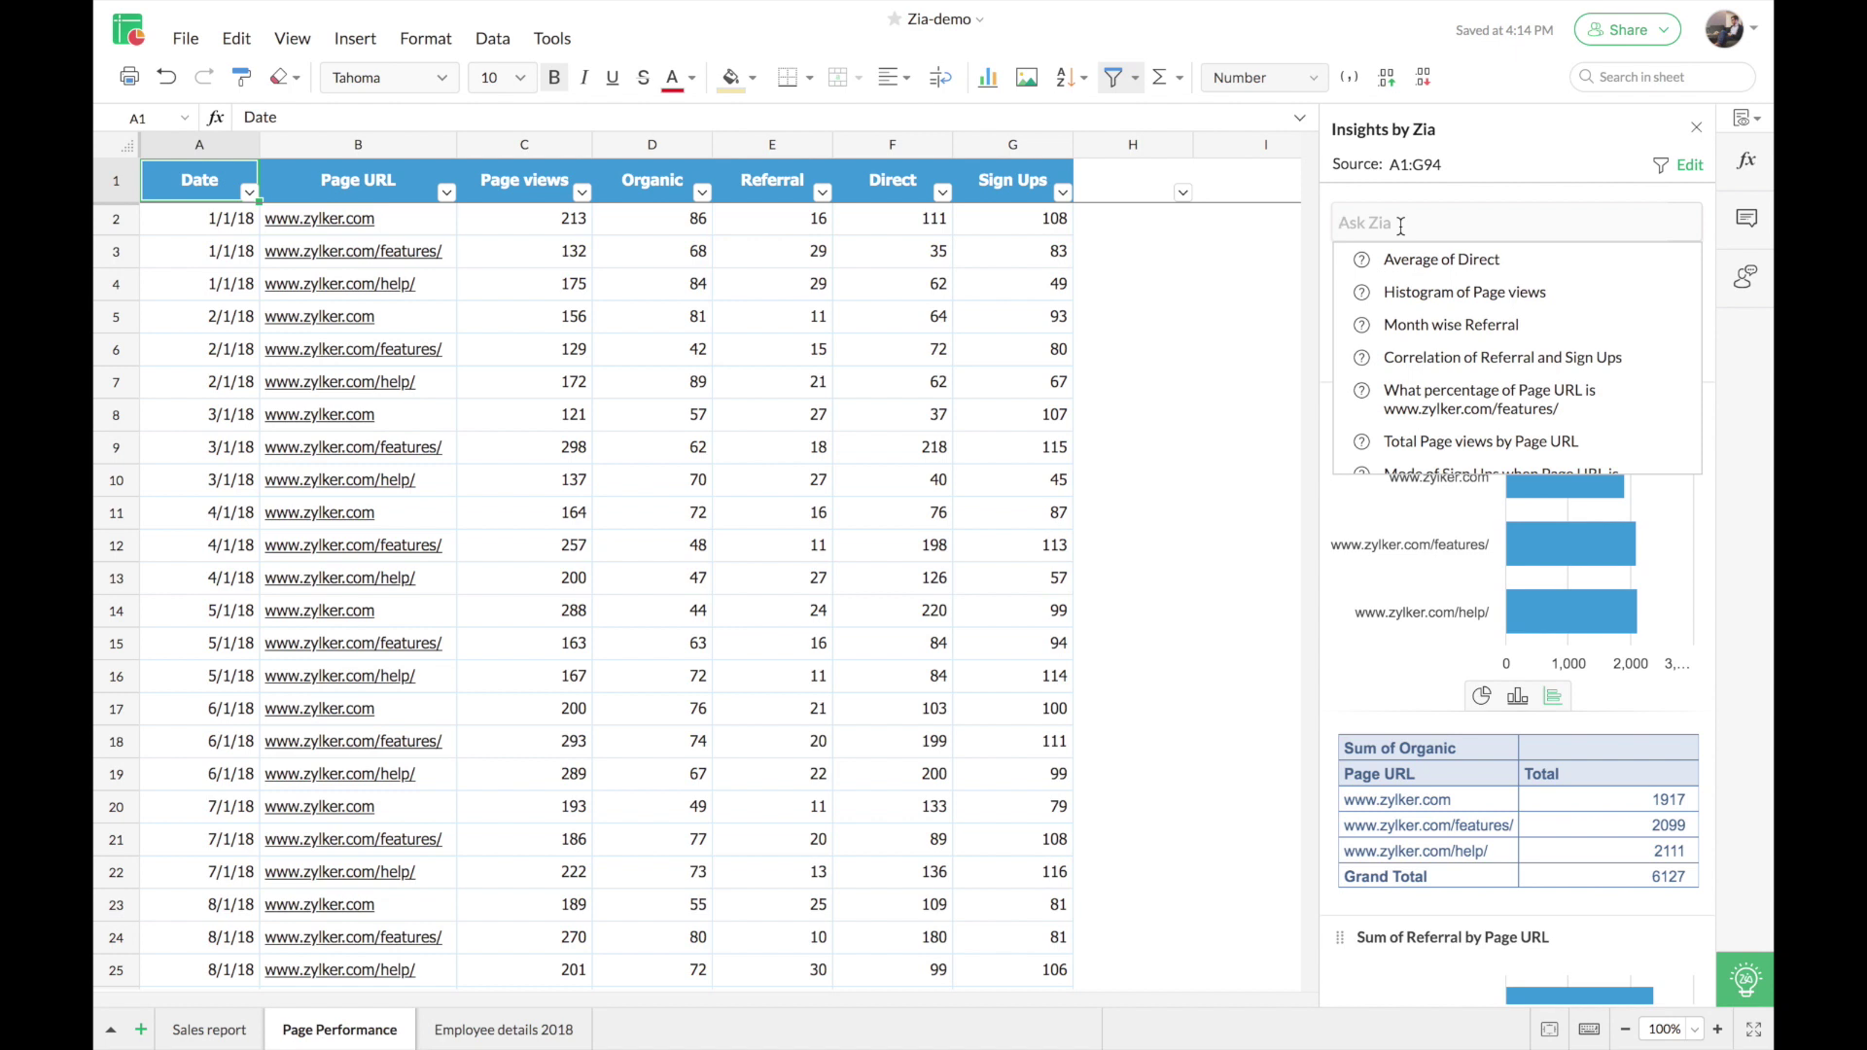
pyautogui.write('What is the toal')
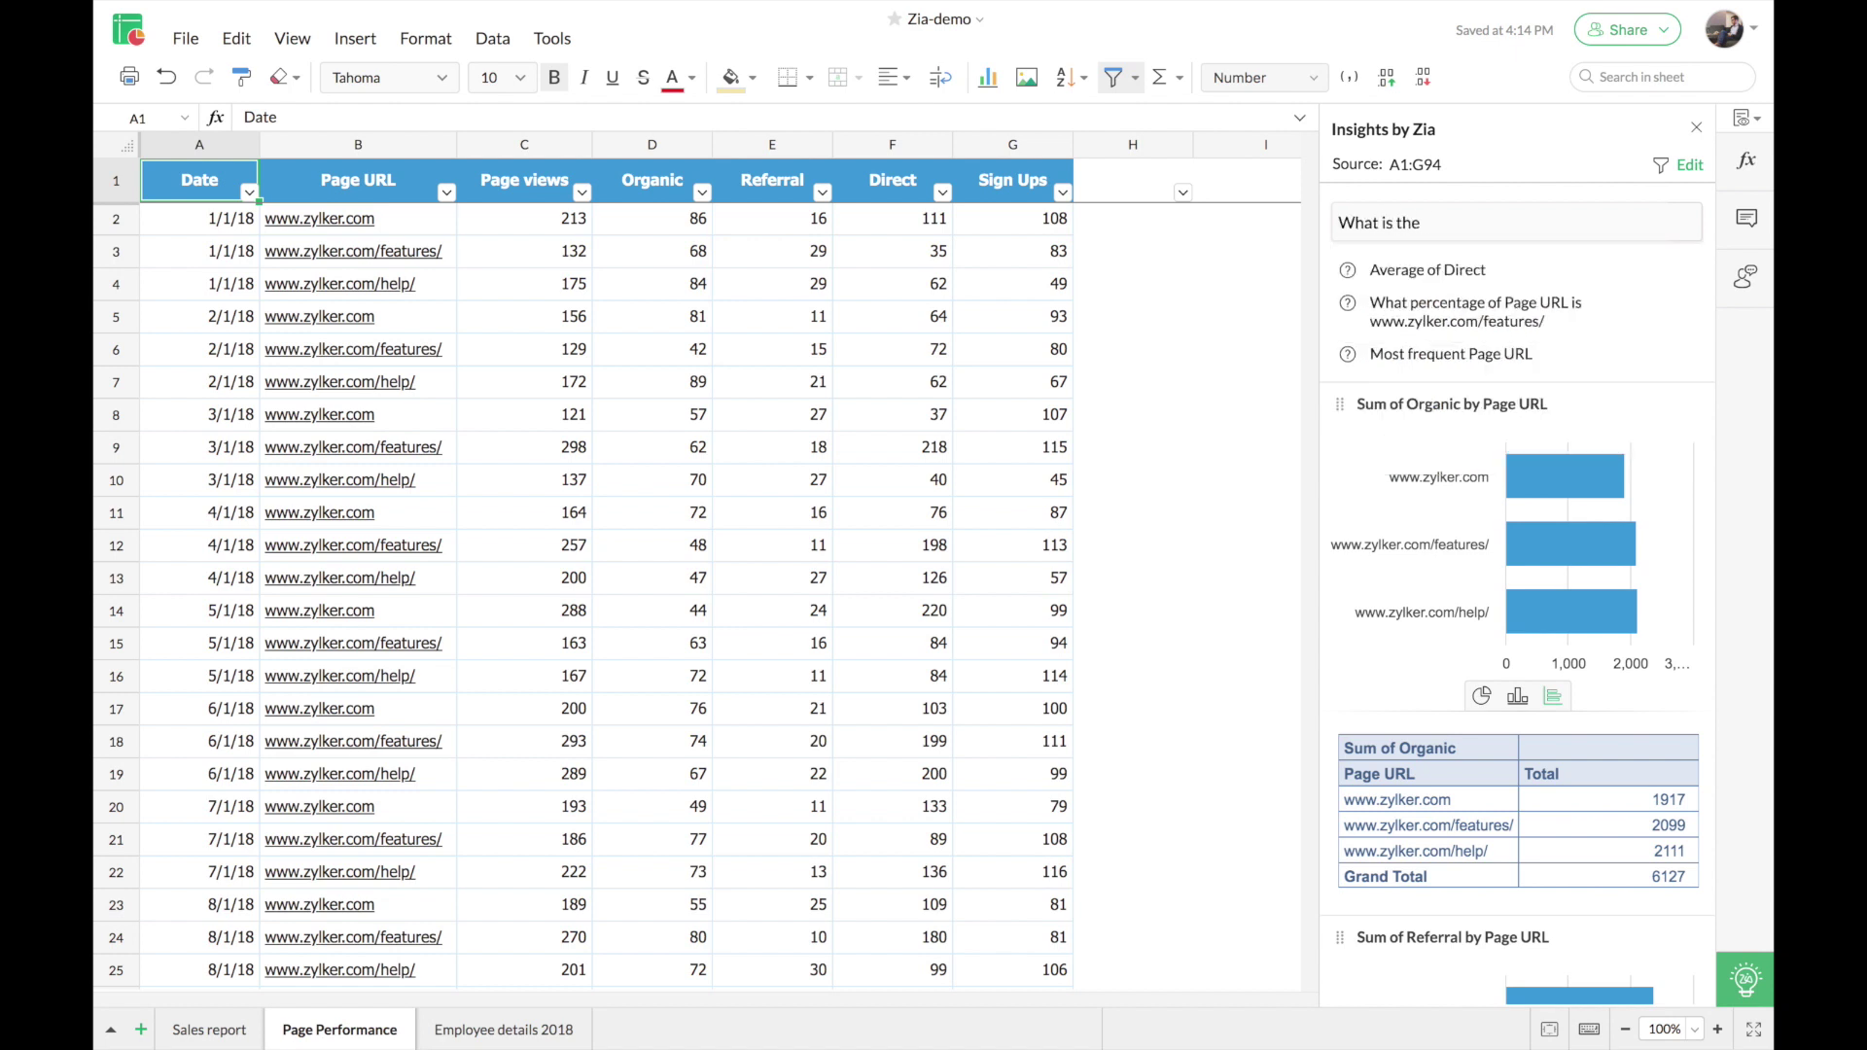
pyautogui.press('BackSpace')
pyautogui.press('BackSpace')
pyautogui.press('BackSpace')
pyautogui.write('tal org')
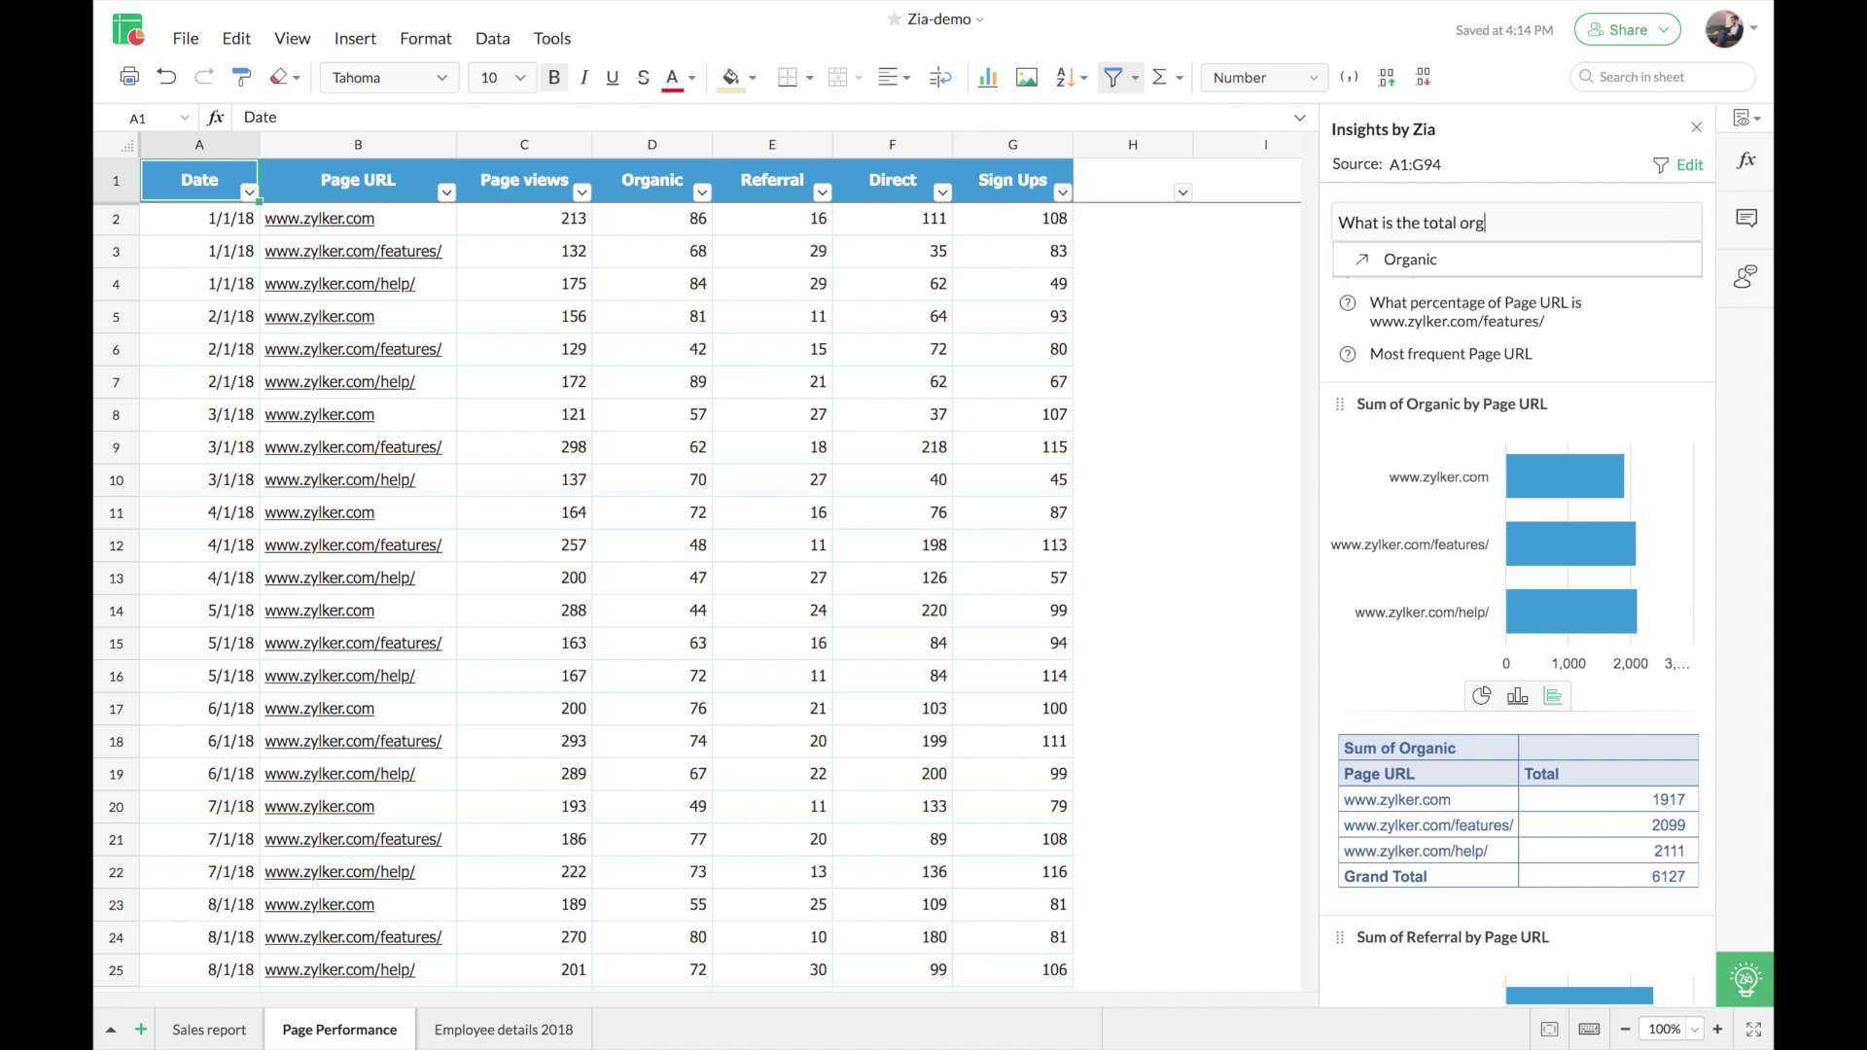
pyautogui.write('anic ')
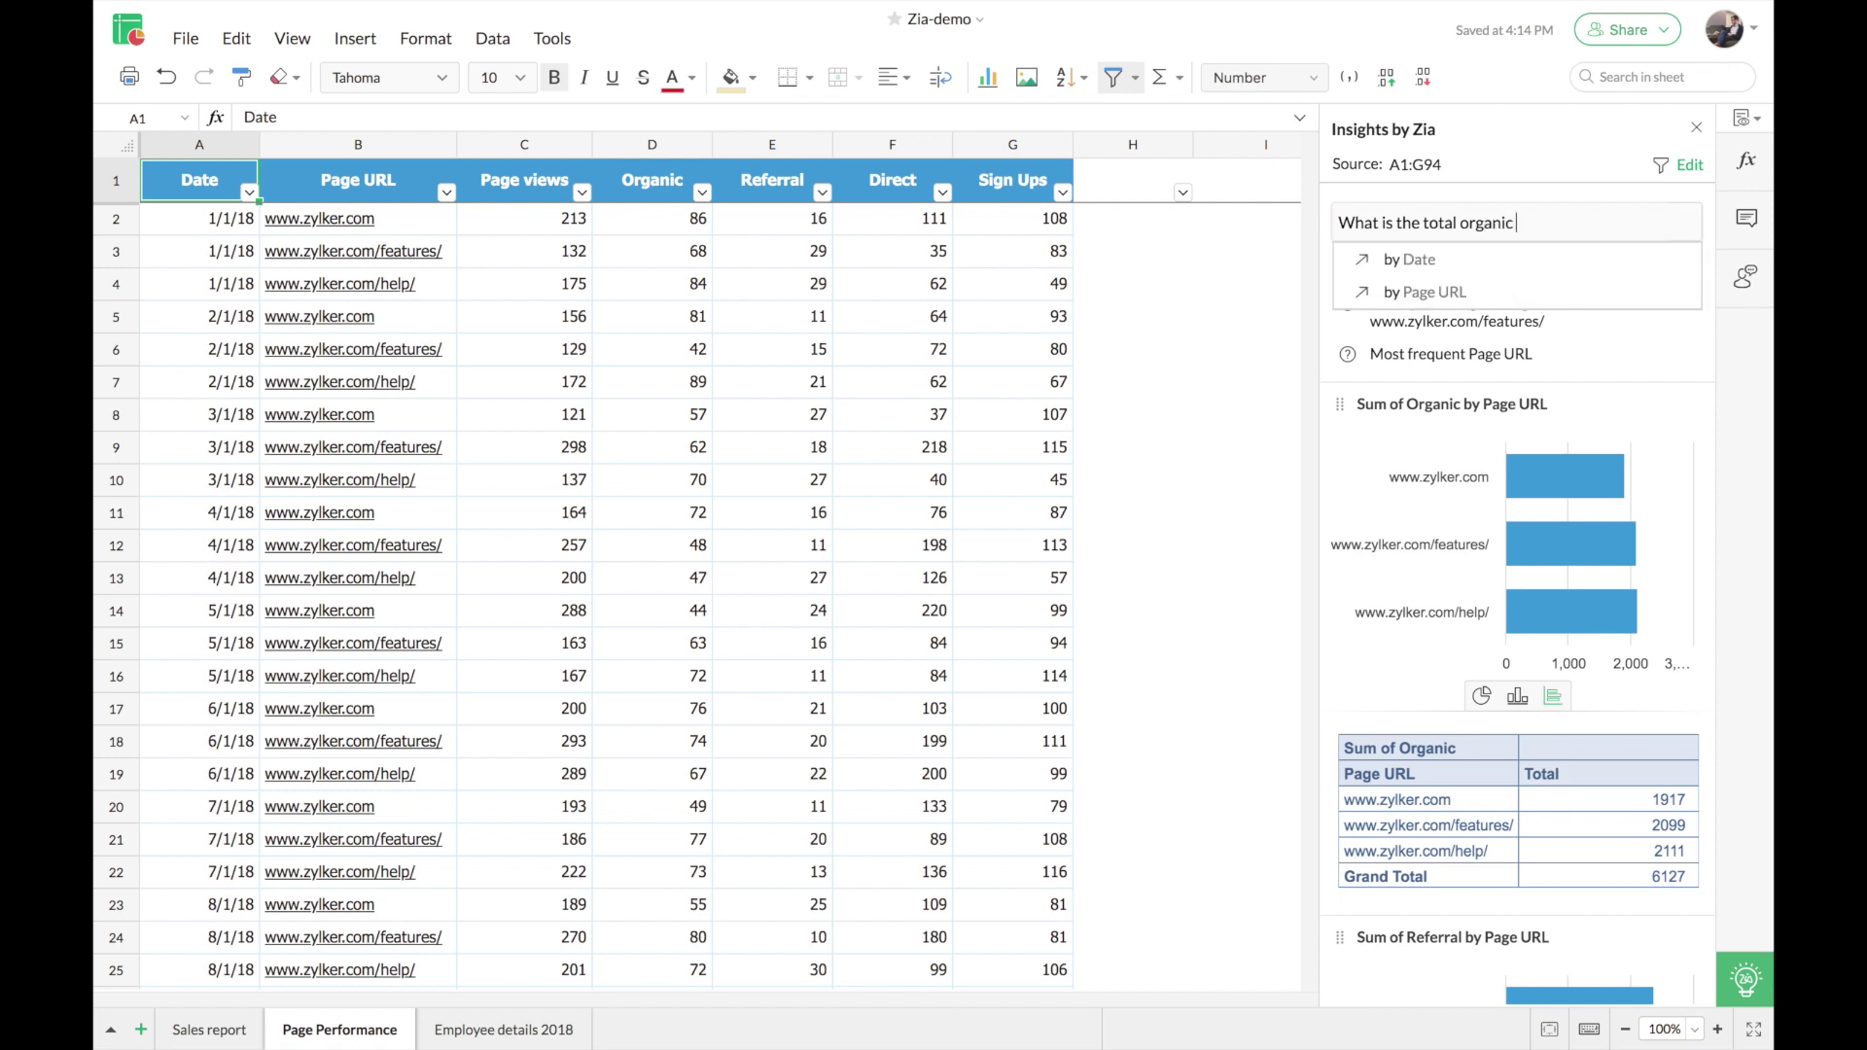
pyautogui.write('traffic for')
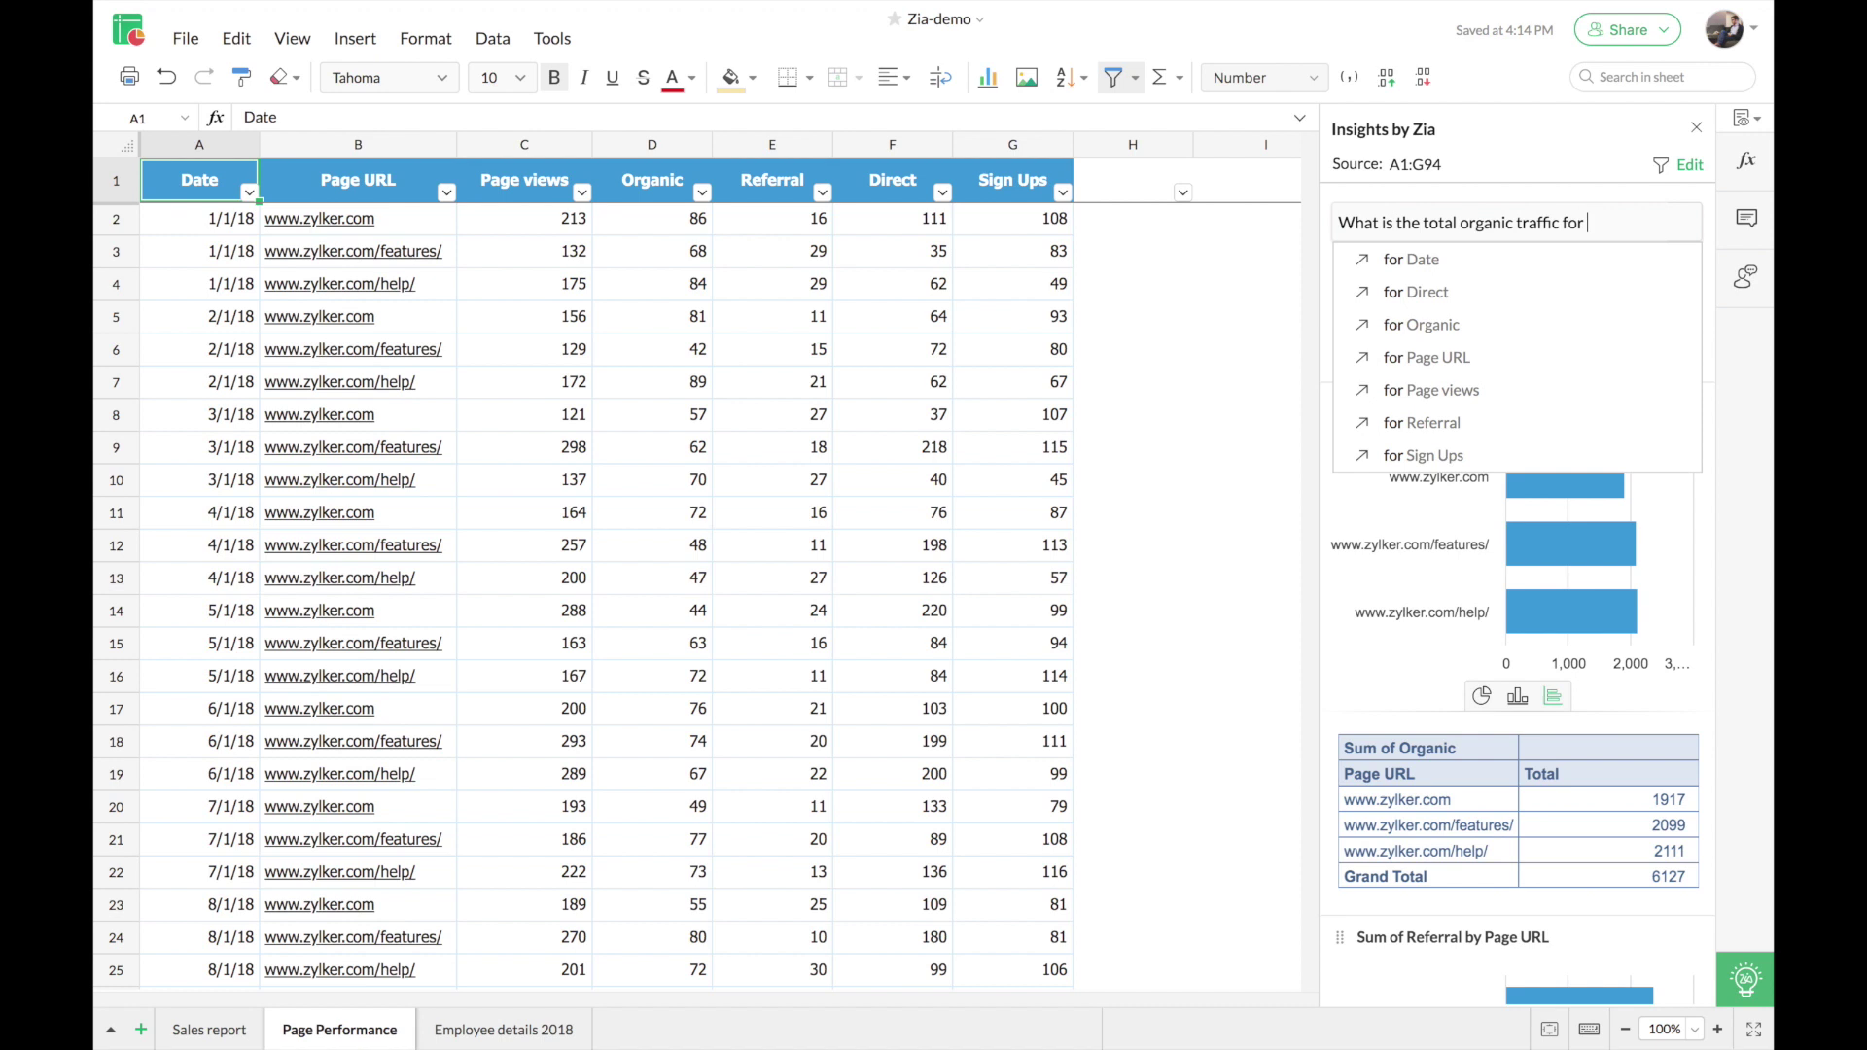
pyautogui.write('ww')
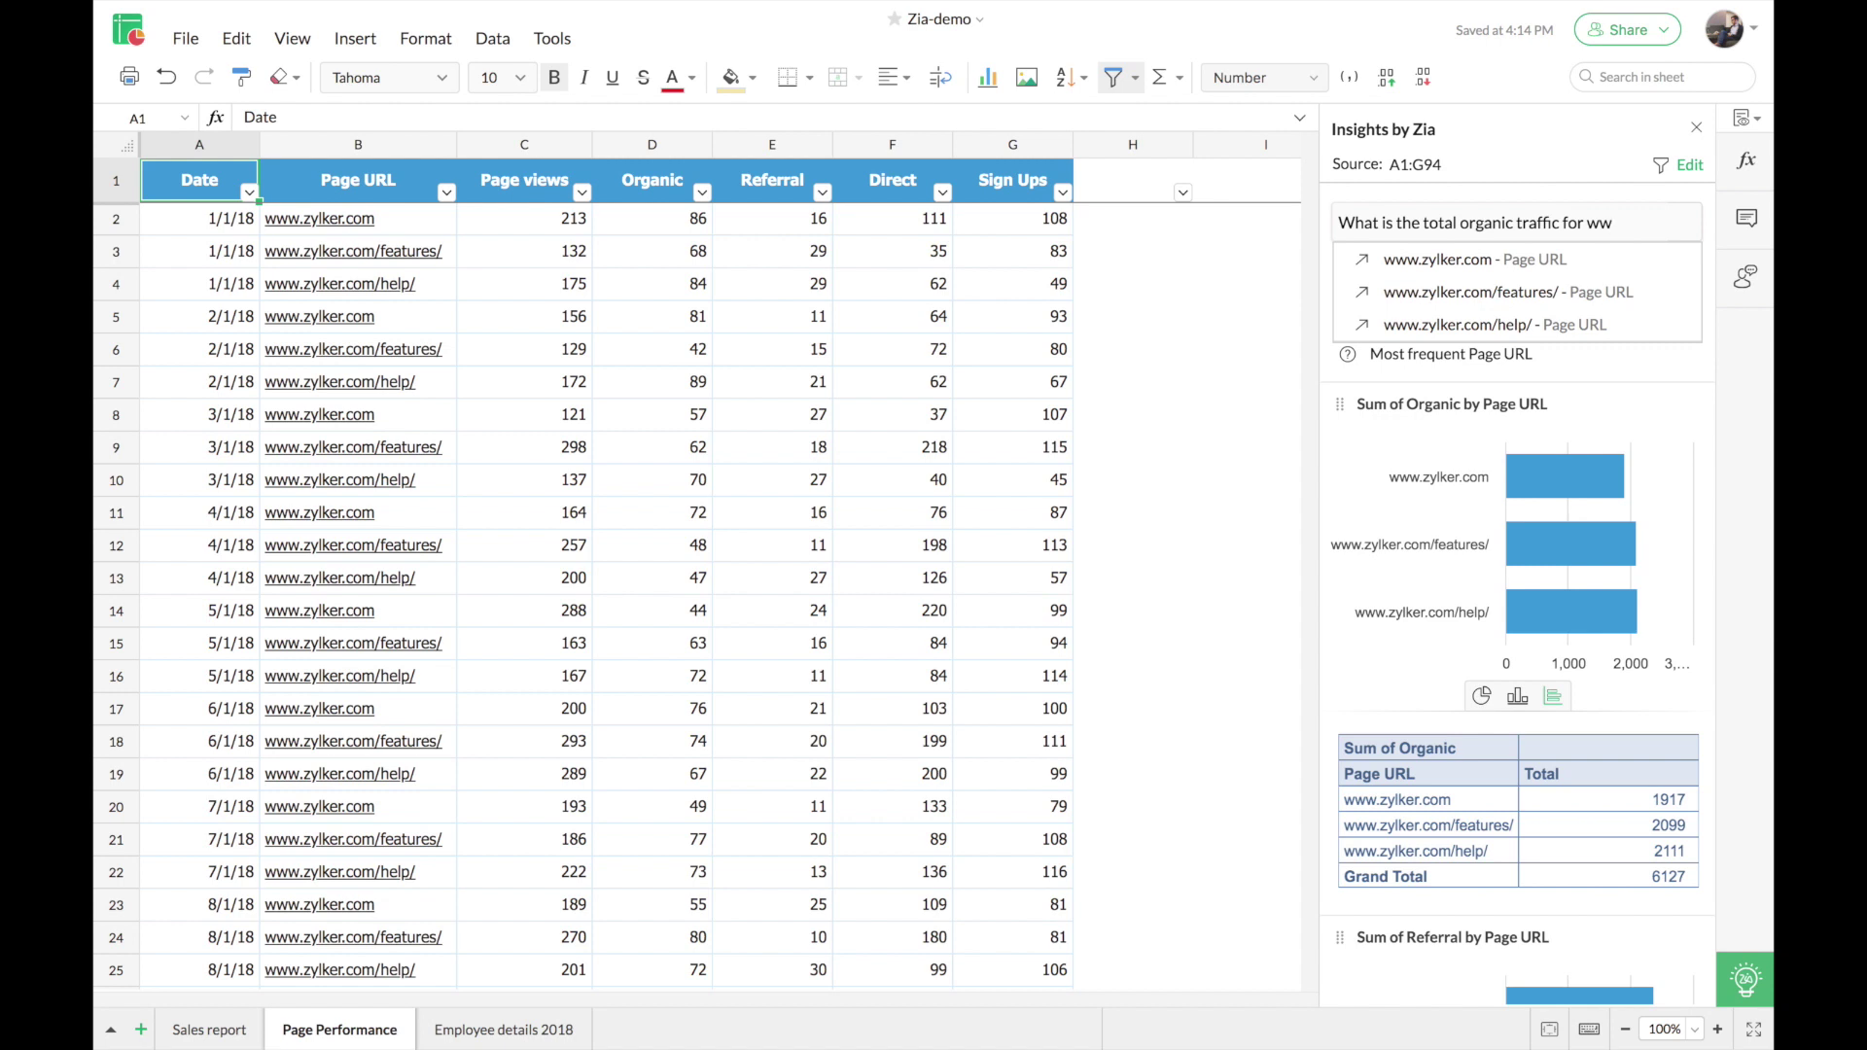
pyautogui.press('Down')
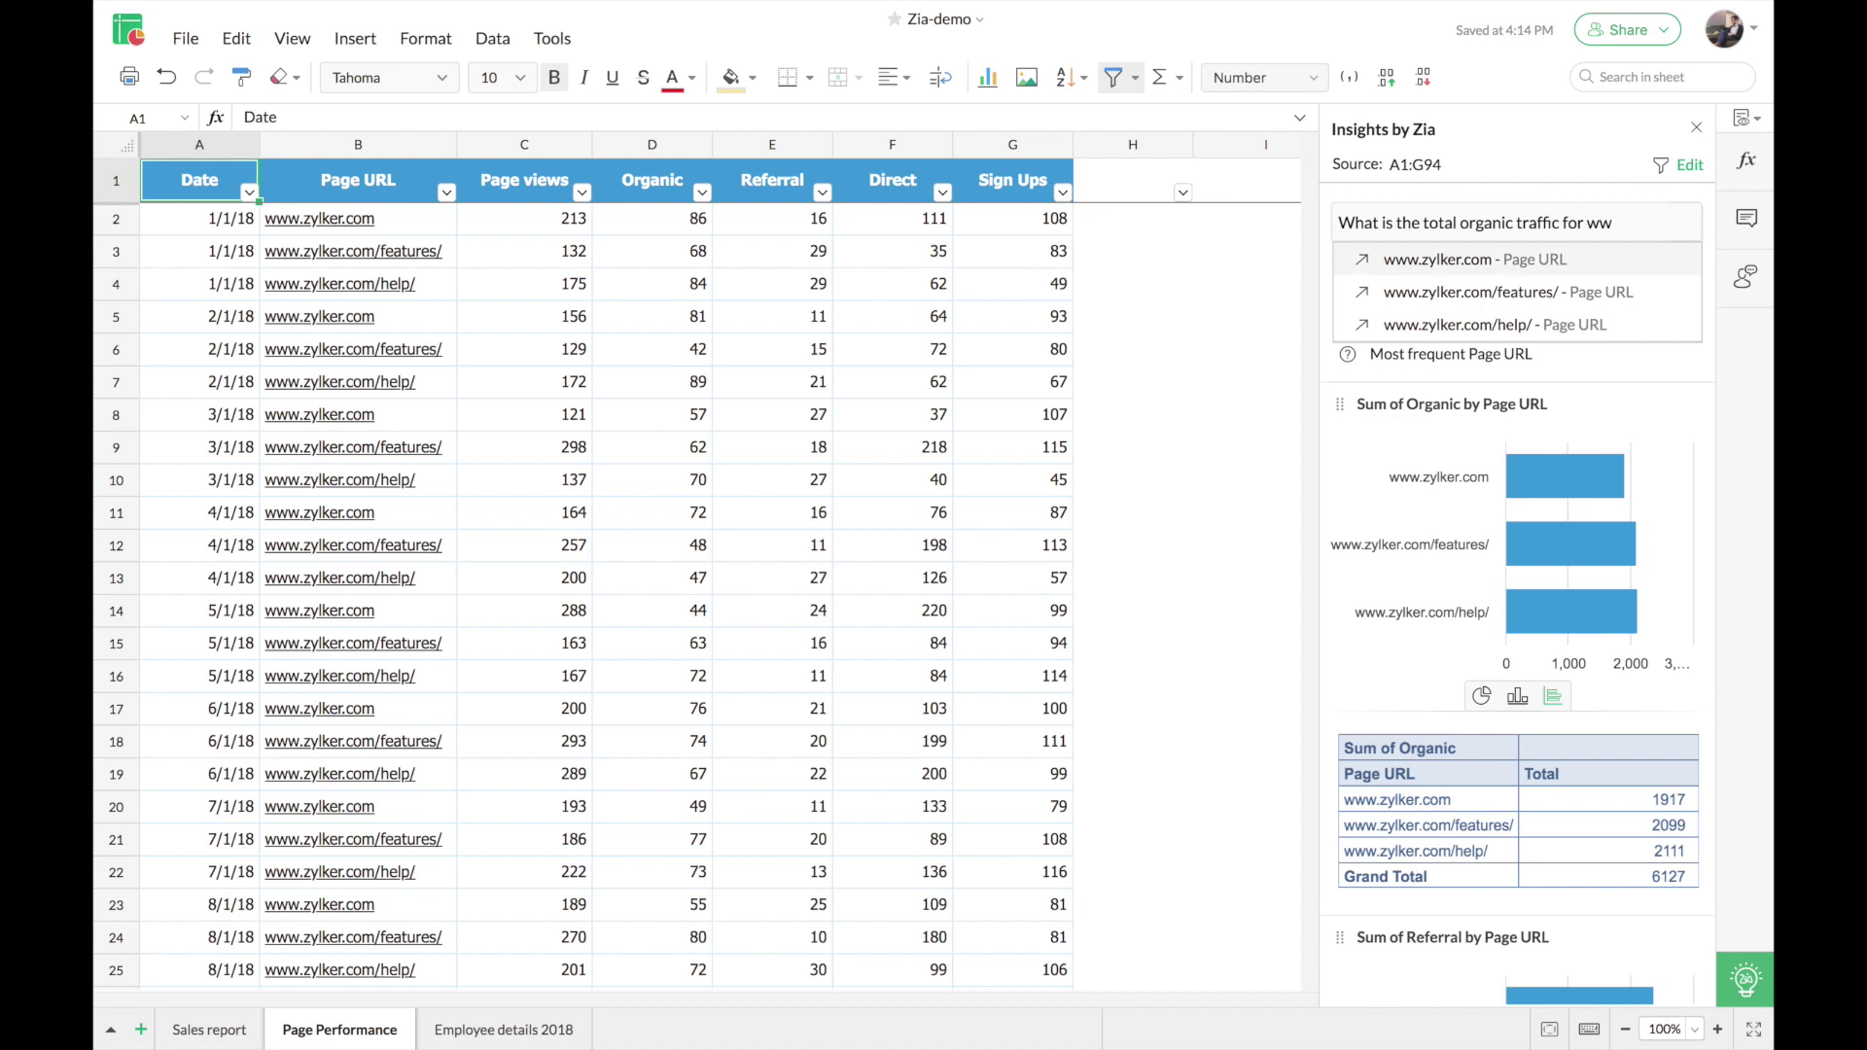
pyautogui.press('Down')
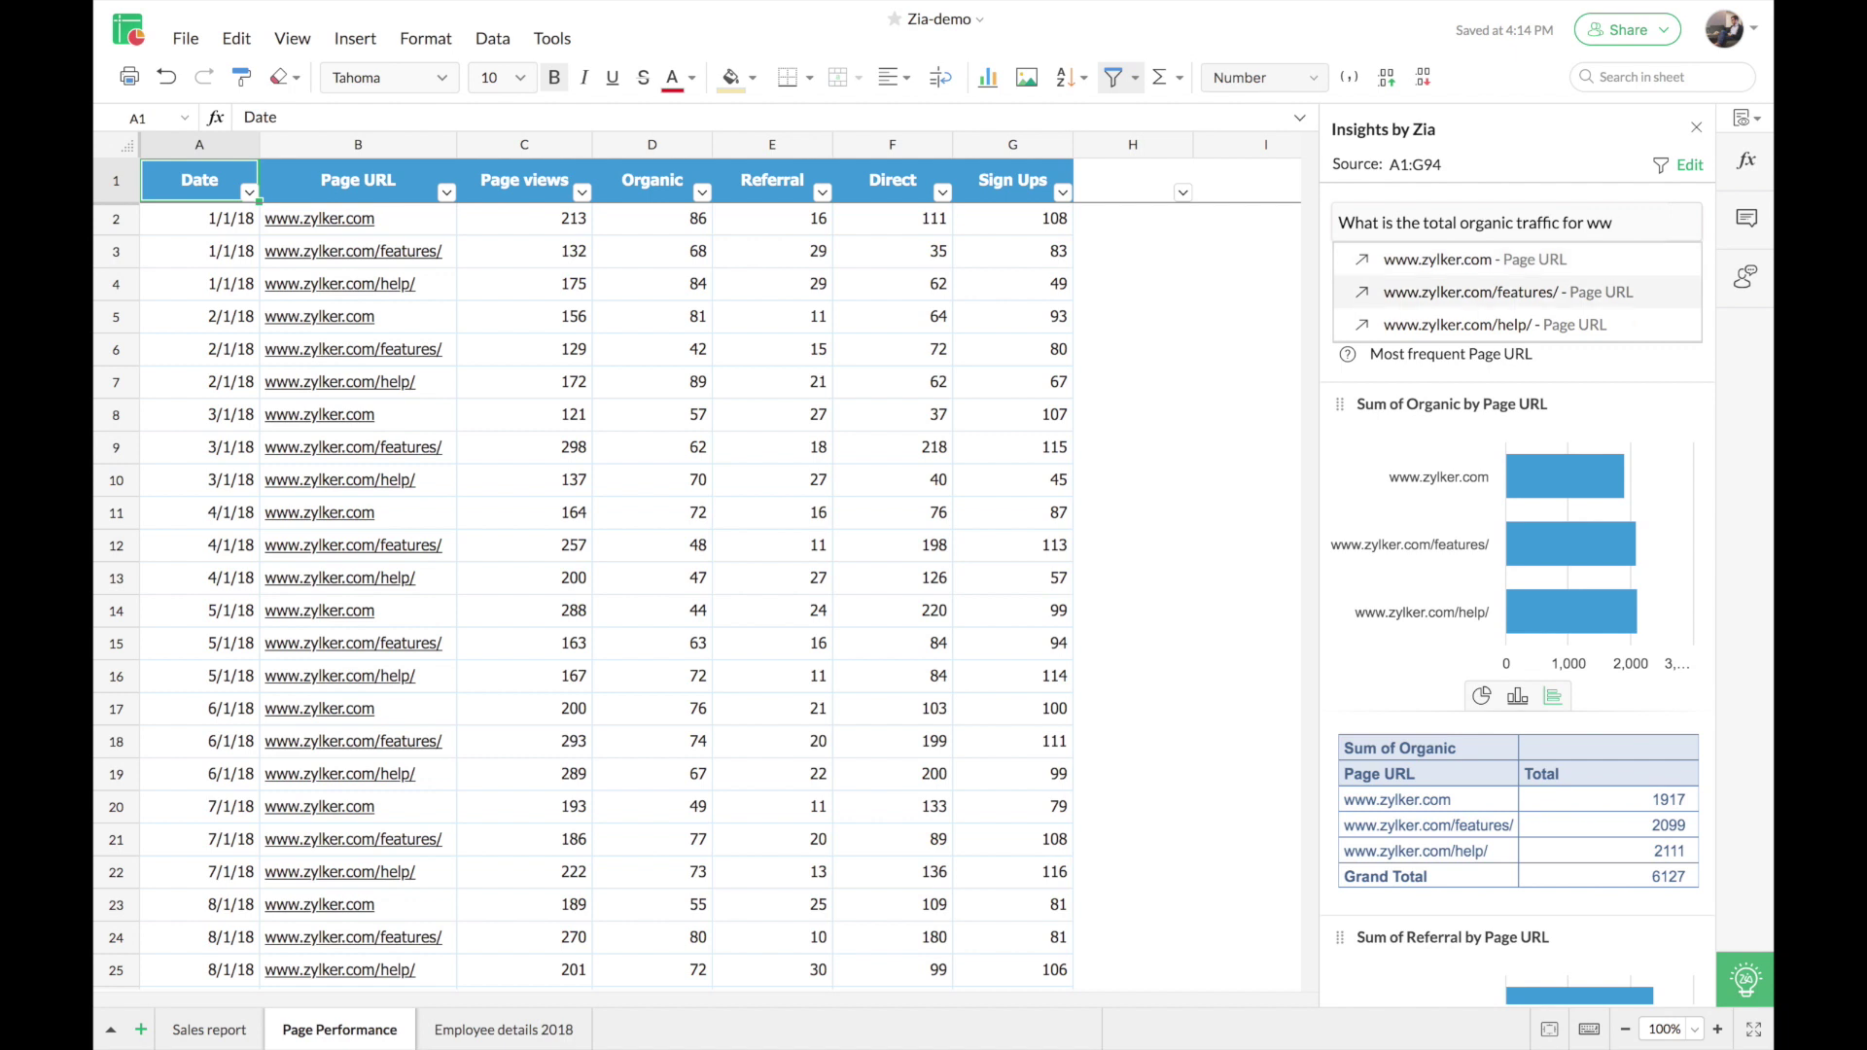
pyautogui.write('w.zylk')
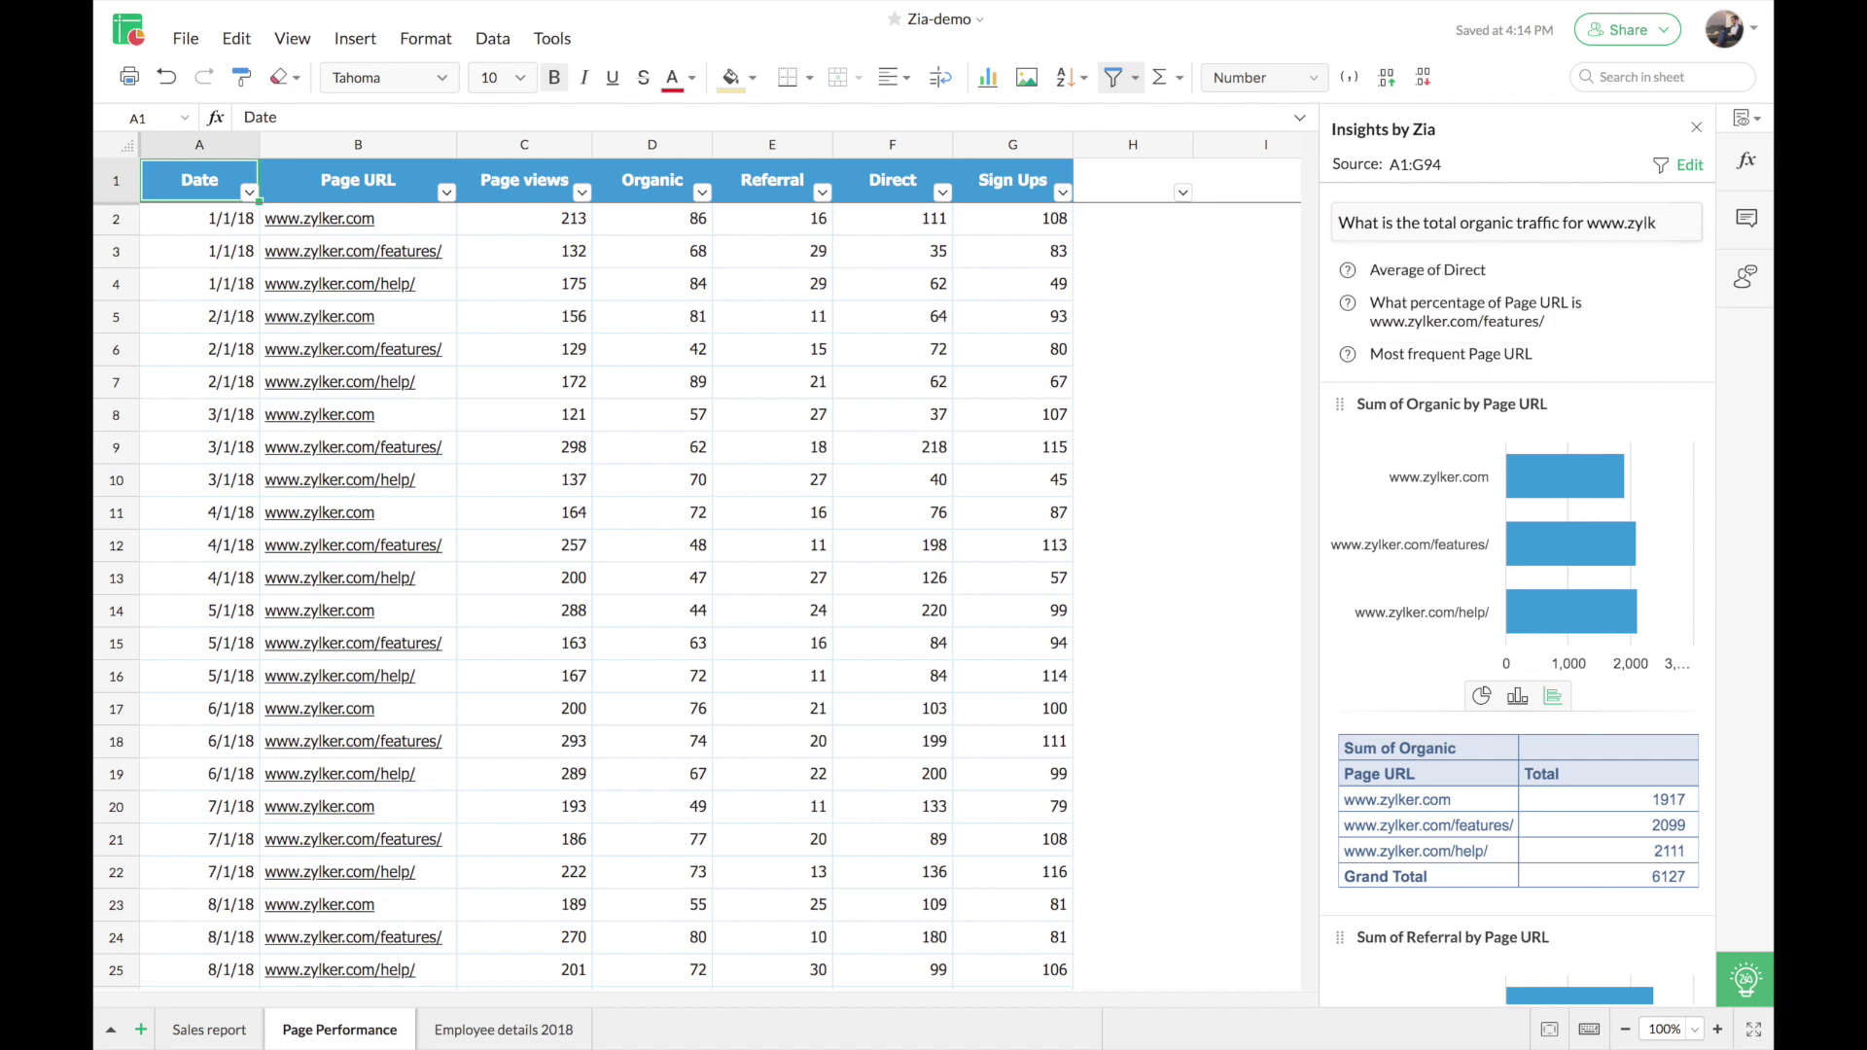
pyautogui.press('Return')
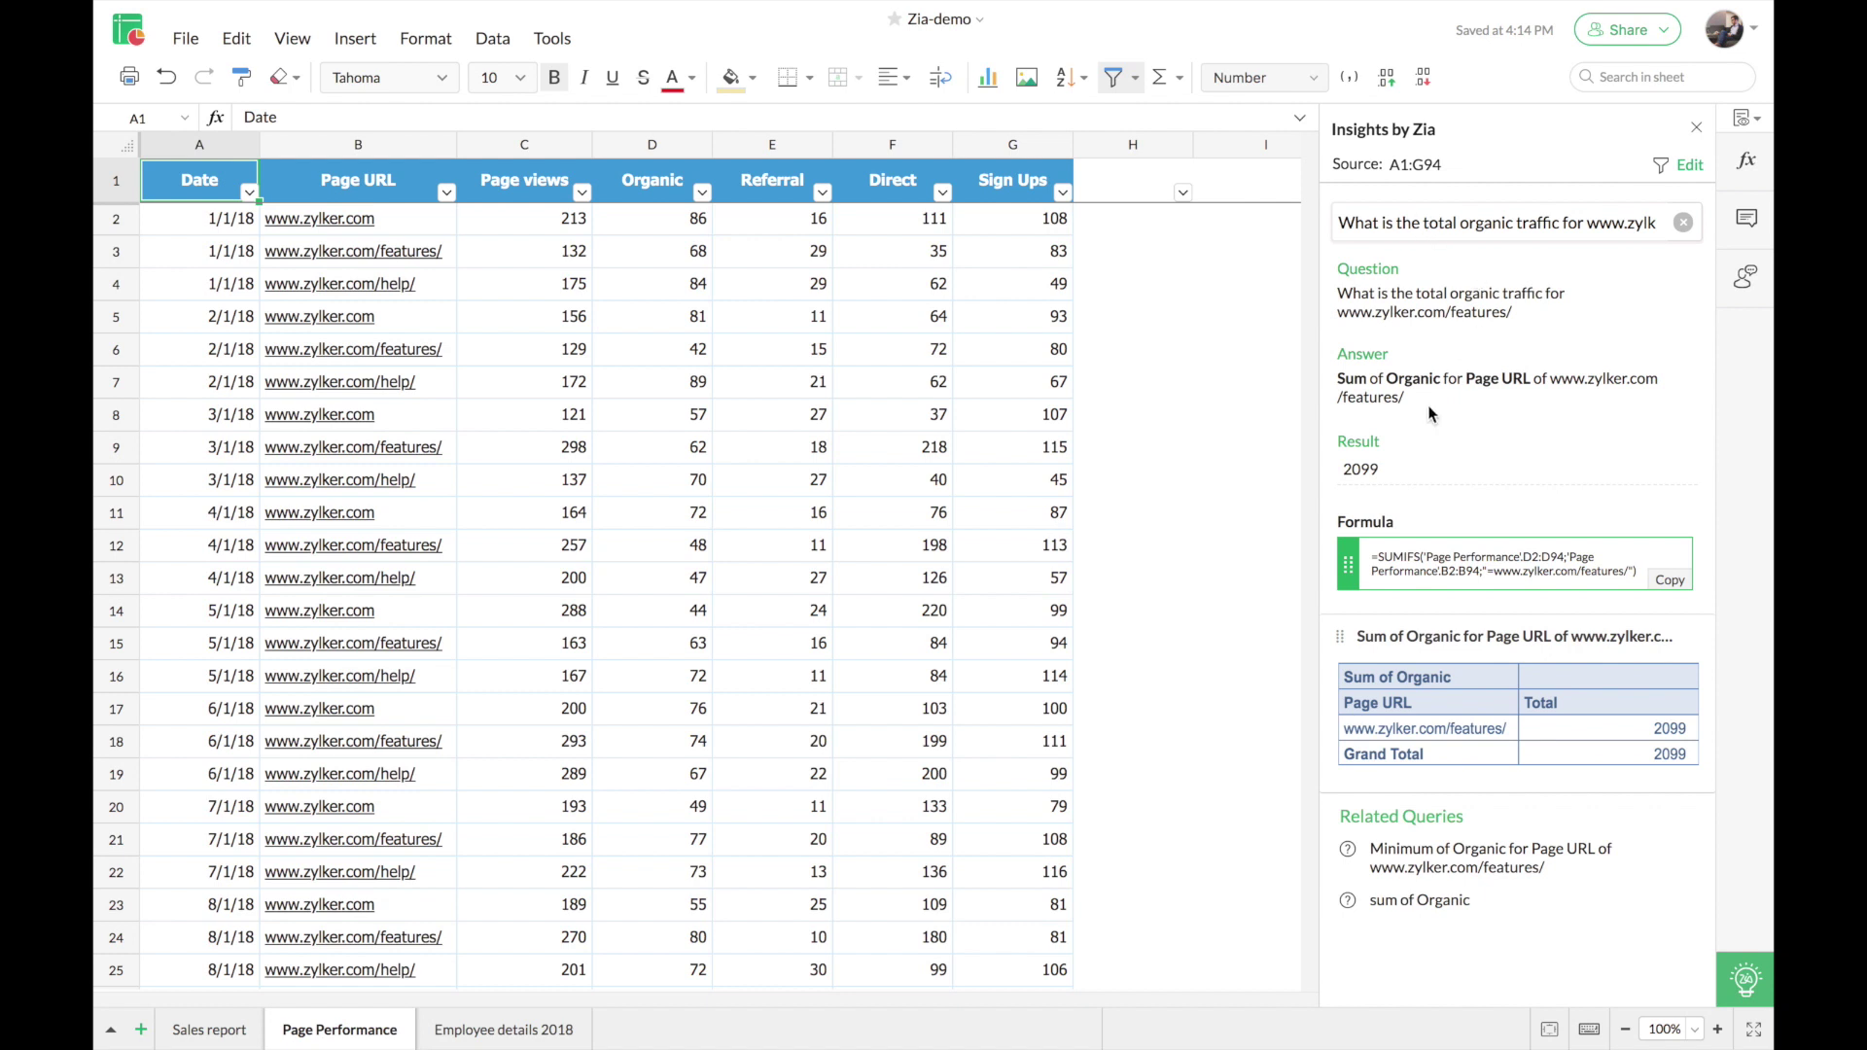
# Step: Insert Zia's SUMIFS formula for the /features/ page's organic traffic into cell H5 beside the data, and select that cell
pyautogui.moveTo(1346, 470); pyautogui.dragTo(1384, 476)
pyautogui.moveTo(1348, 572); pyautogui.dragTo(1141, 423)
pyautogui.moveTo(1071, 374); pyautogui.dragTo(1061, 361)
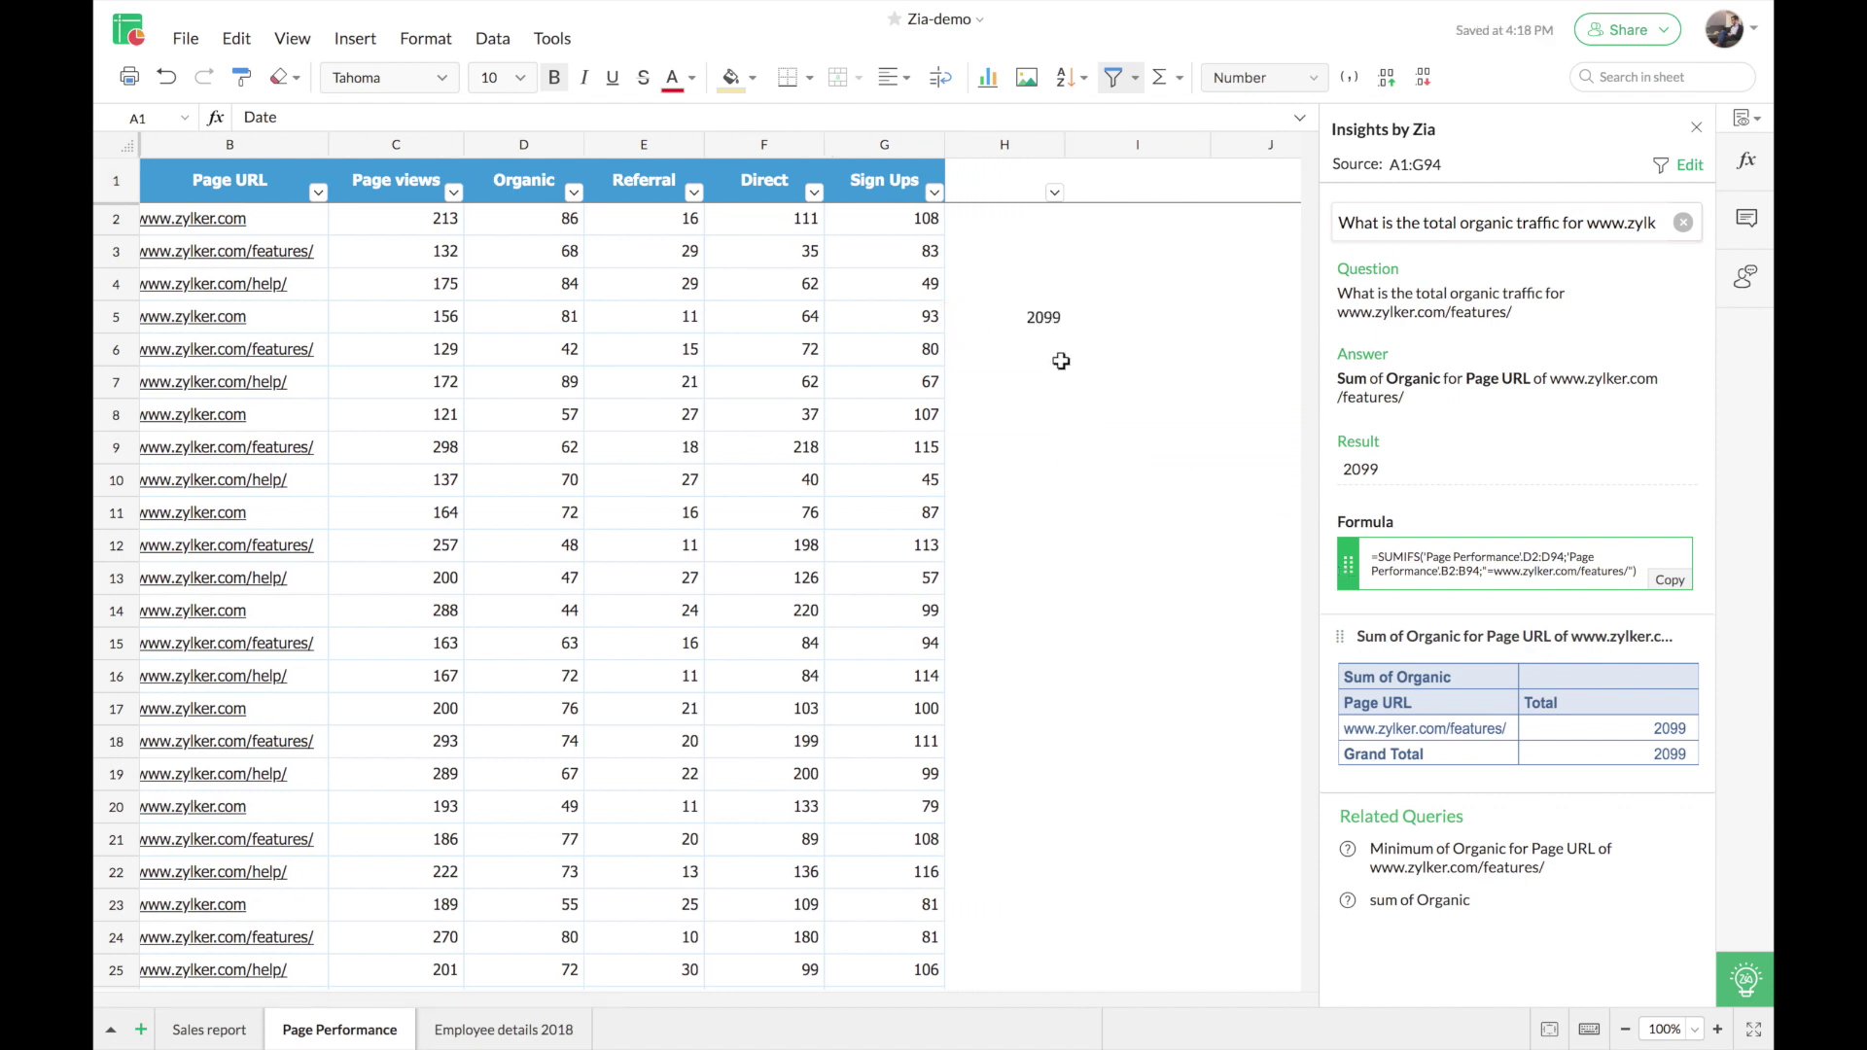
pyautogui.click(1020, 330)
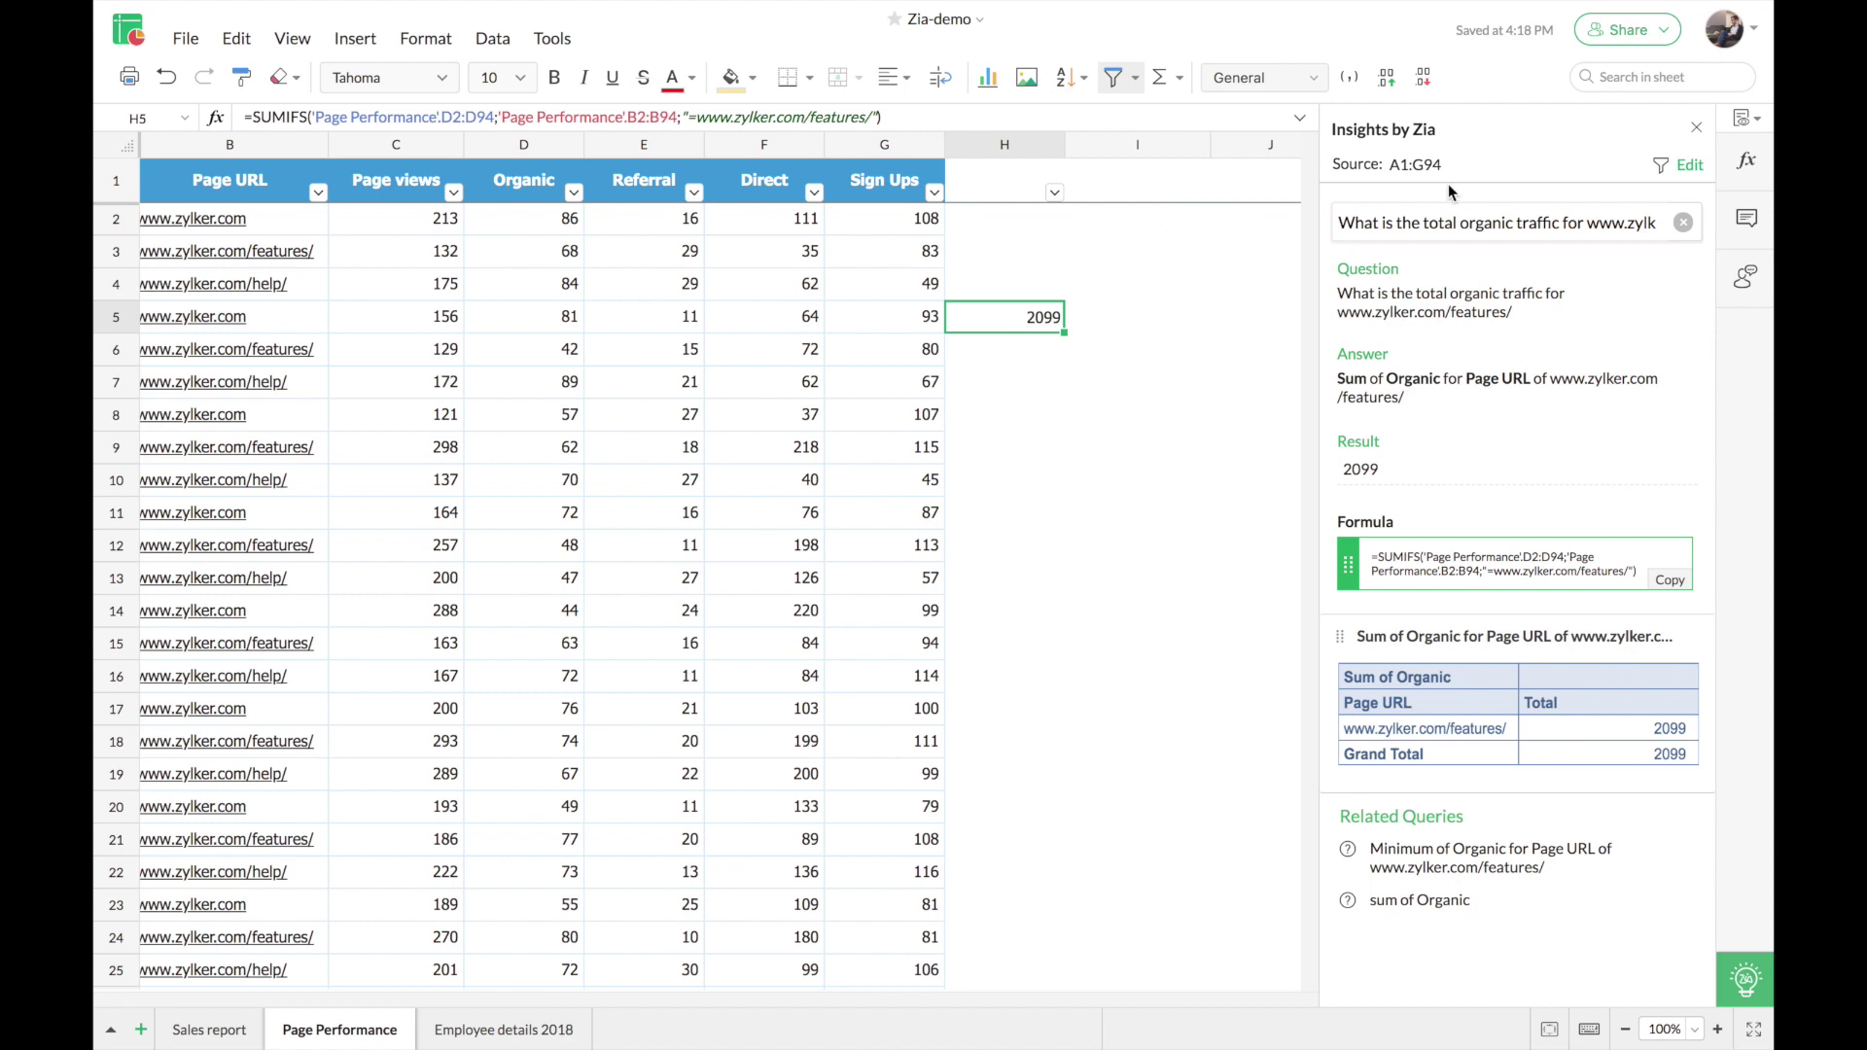
# Step: Clear the organic traffic question from Zia, return to the Date header and open the Employee details 2018 sheet
pyautogui.click(1685, 226)
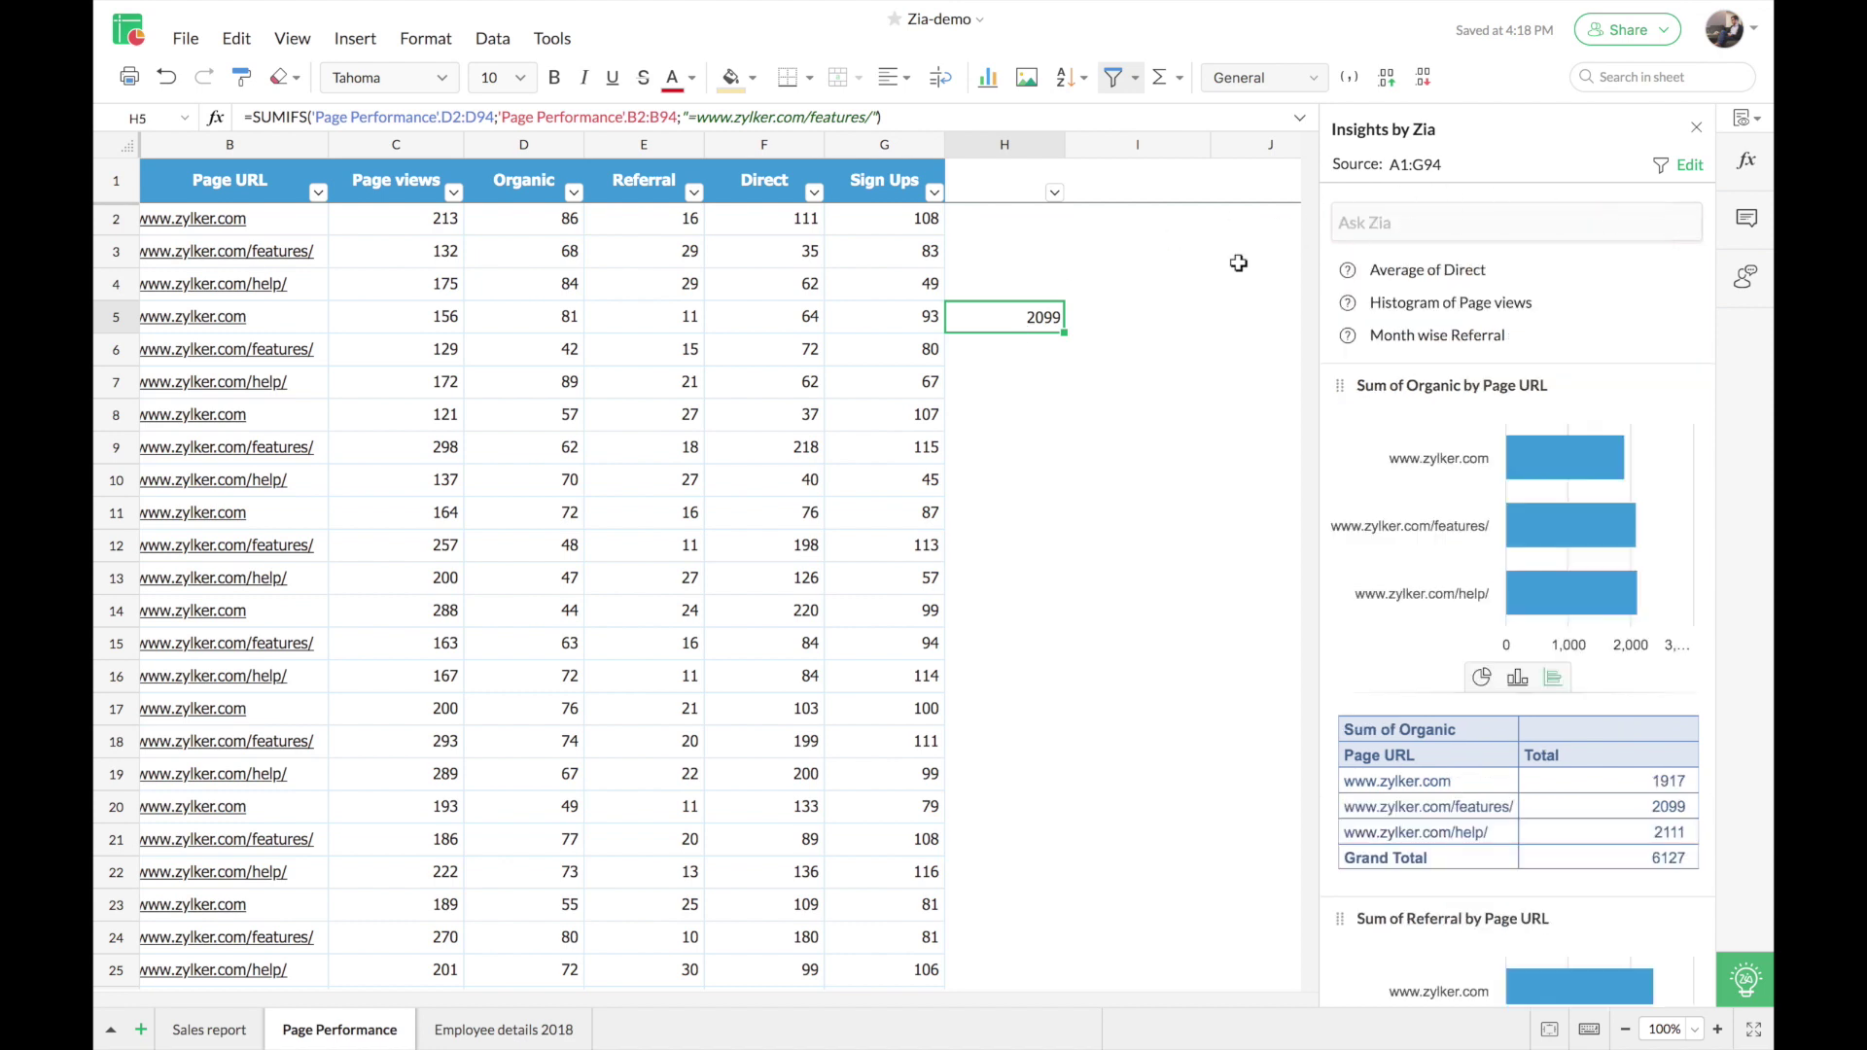
pyautogui.hscroll(-1, 959, 360)
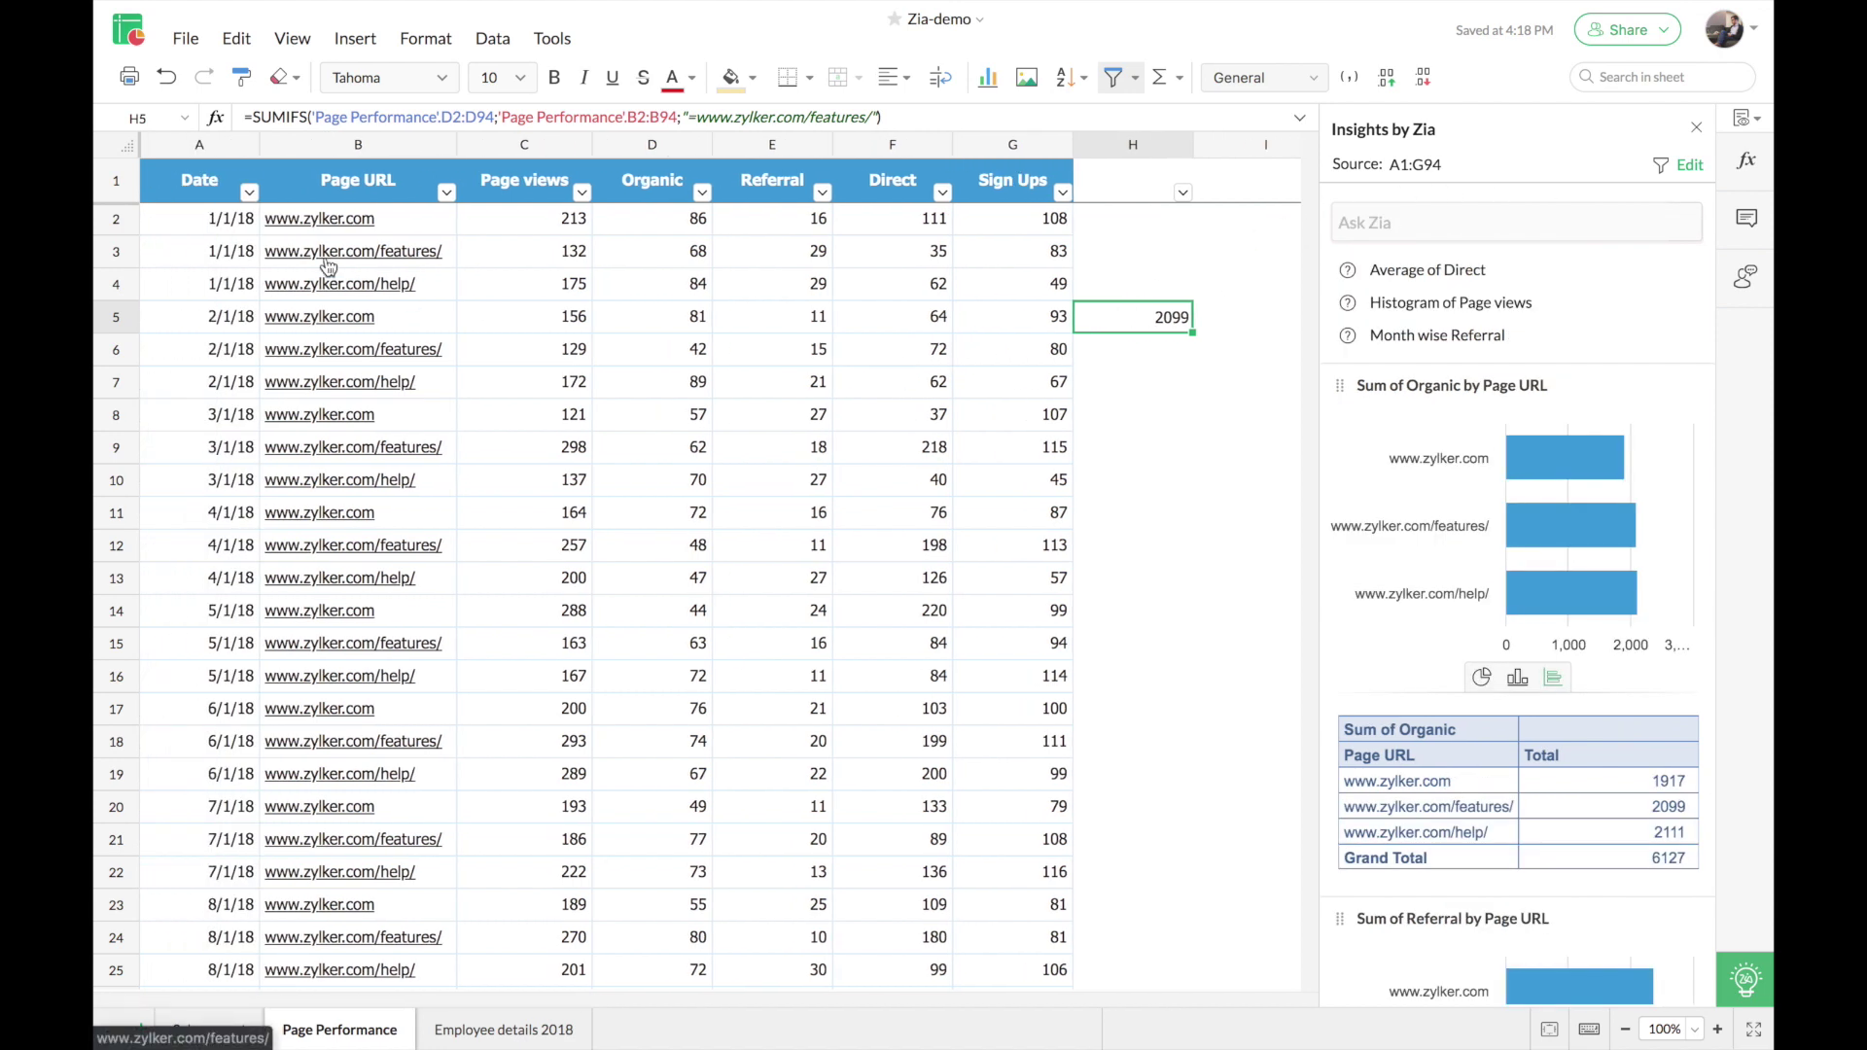
pyautogui.click(220, 191)
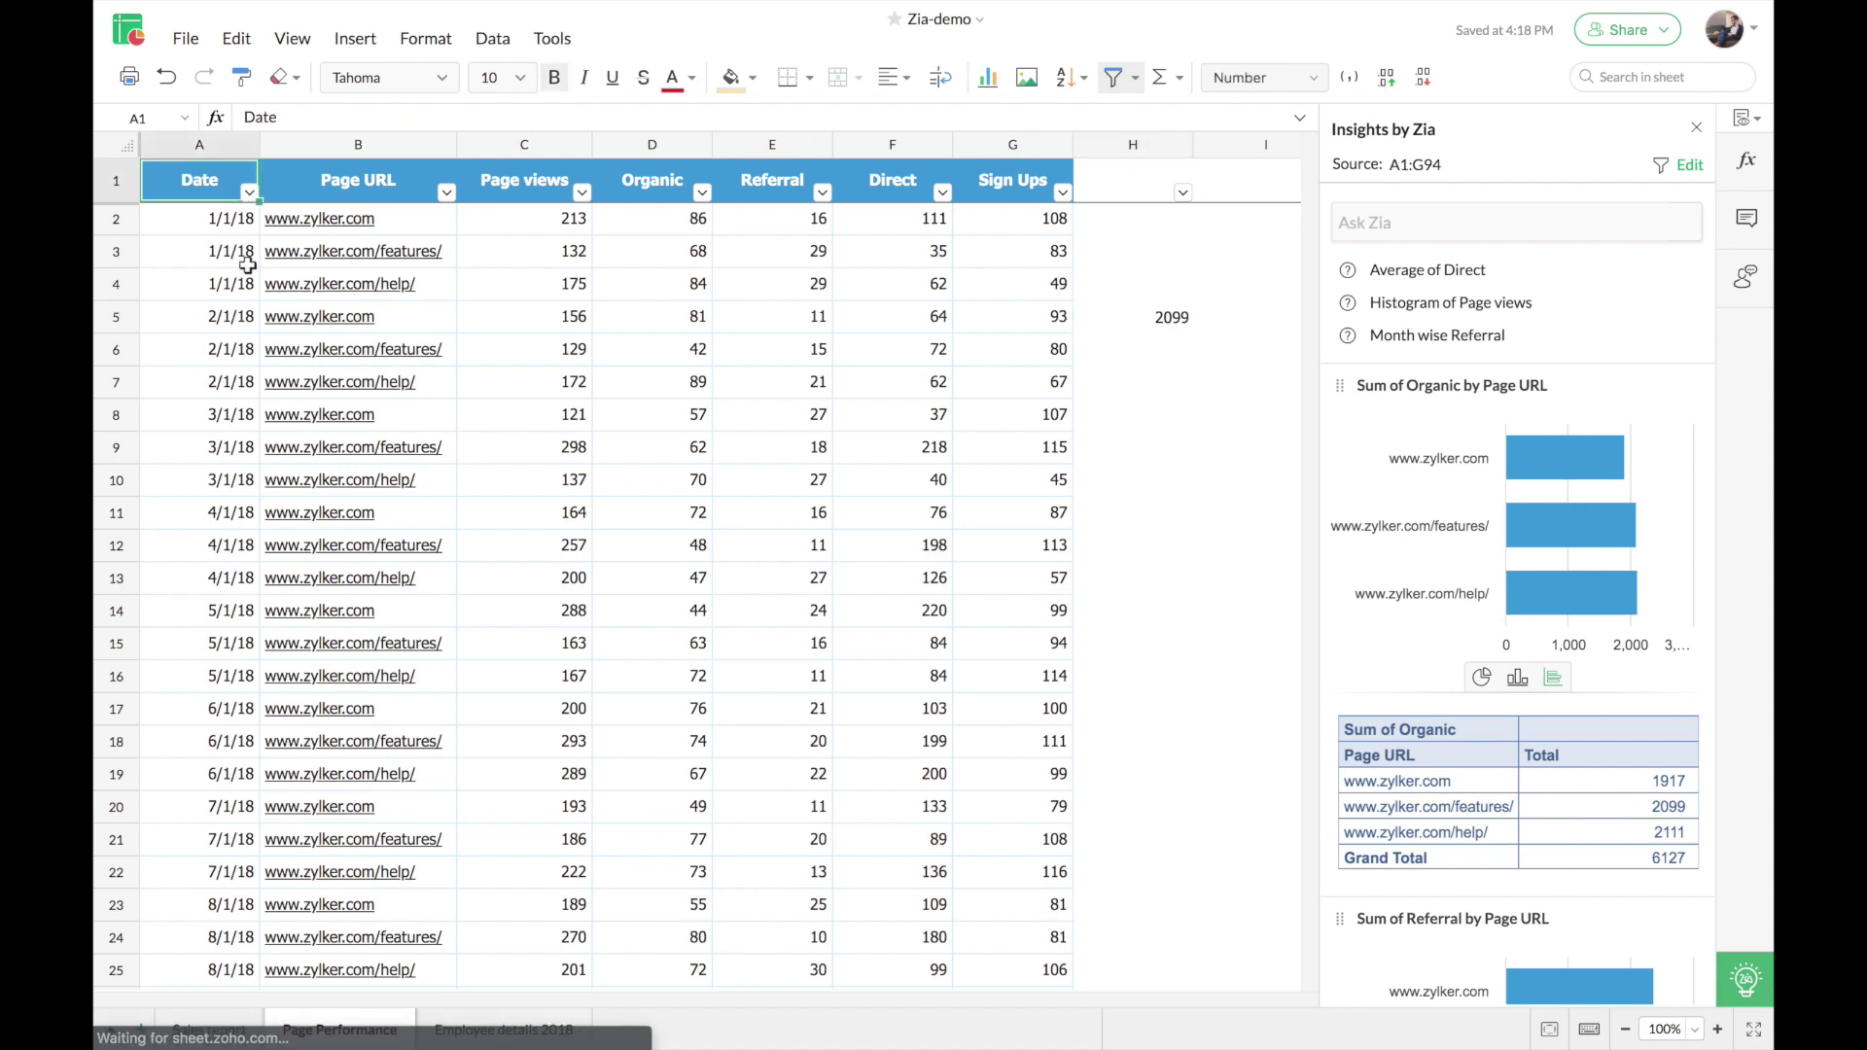
pyautogui.click(485, 1032)
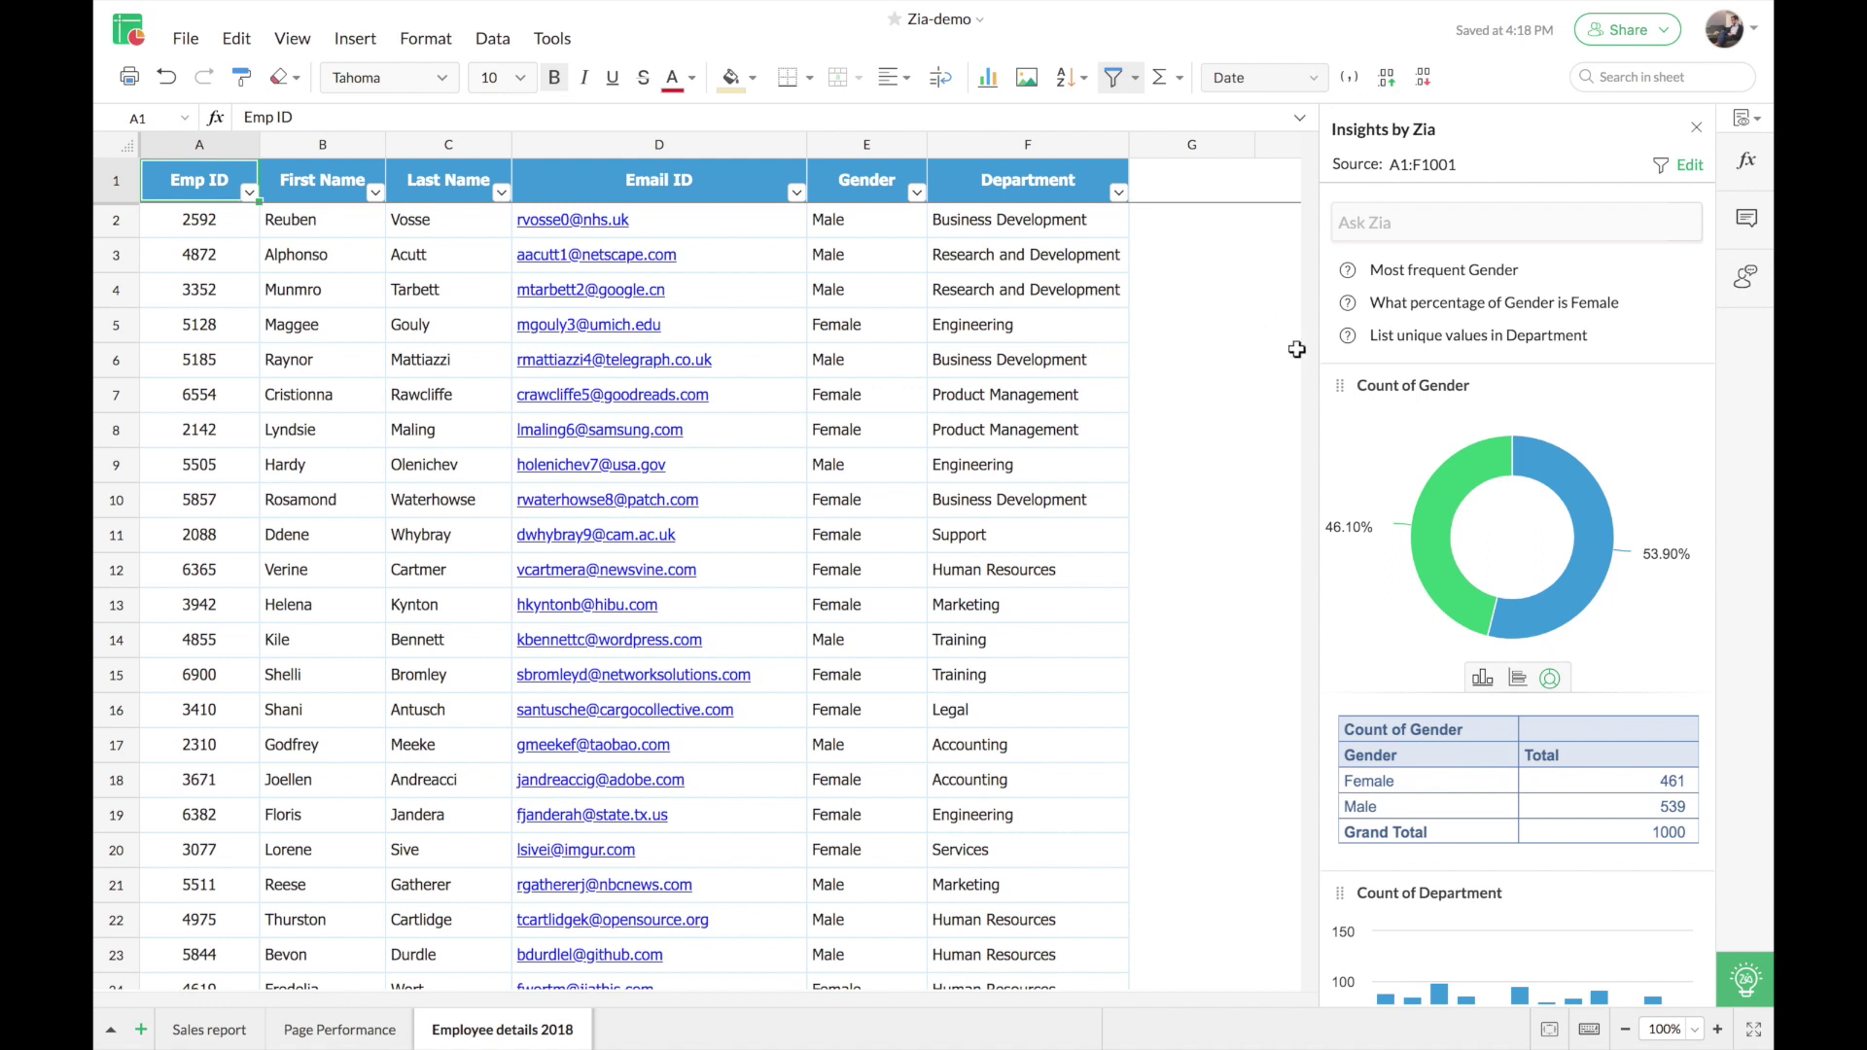
# Step: Review Zia's Count of Gender and Count of Department insights, including the department bars and both pivot tables
pyautogui.moveTo(1578, 378)
pyautogui.scroll(-1, 1605, 389)
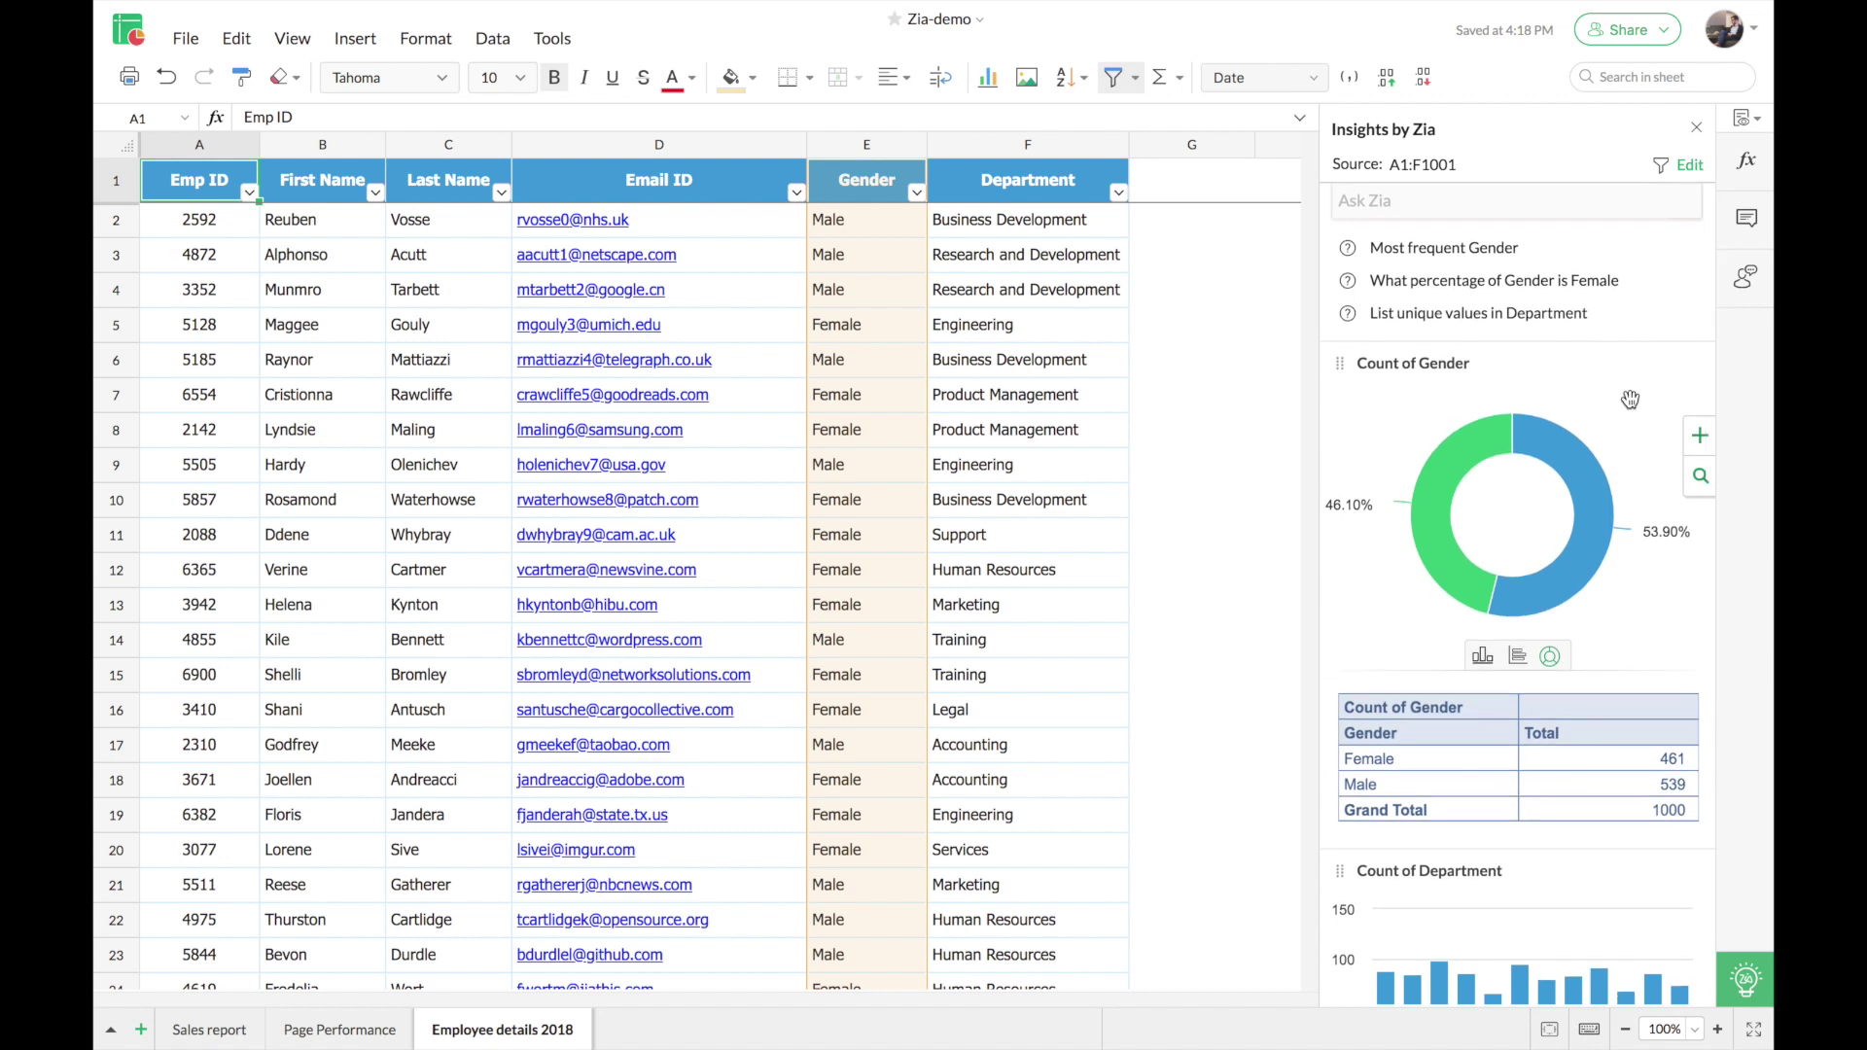
pyautogui.scroll(-3, 1630, 399)
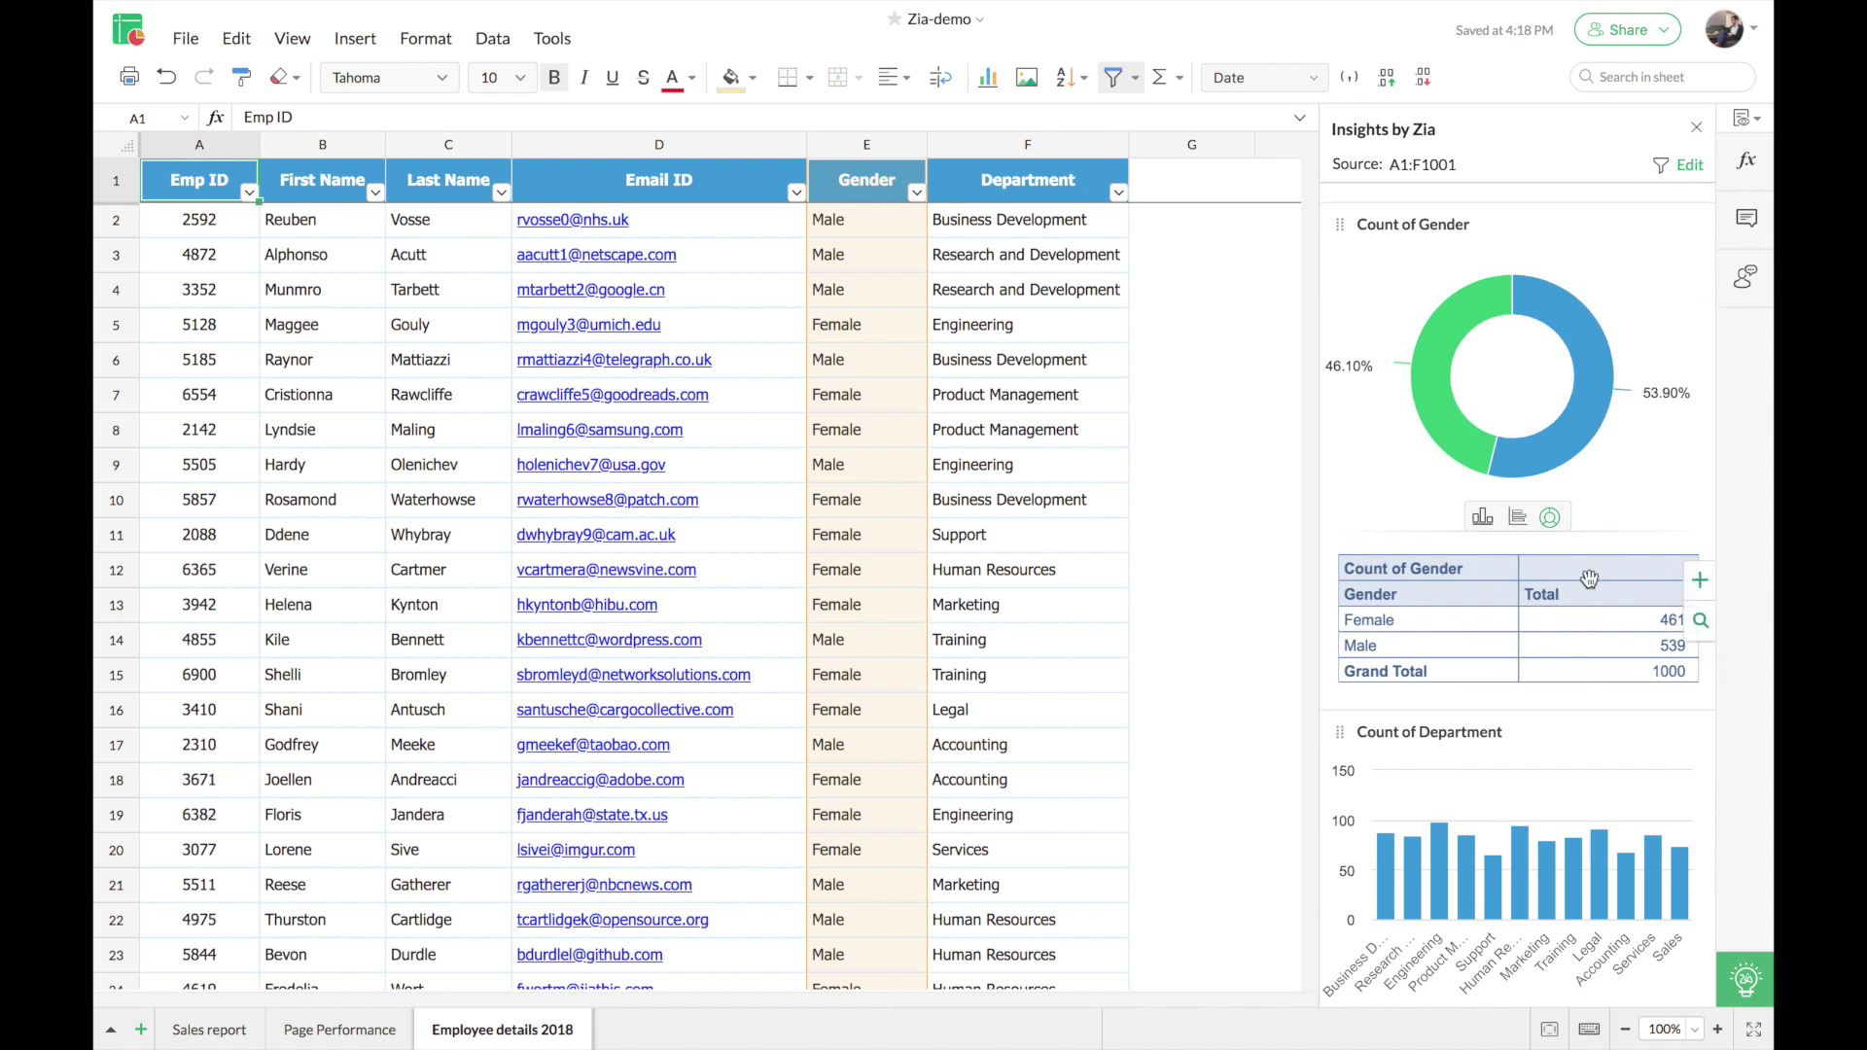
pyautogui.scroll(-5, 1589, 579)
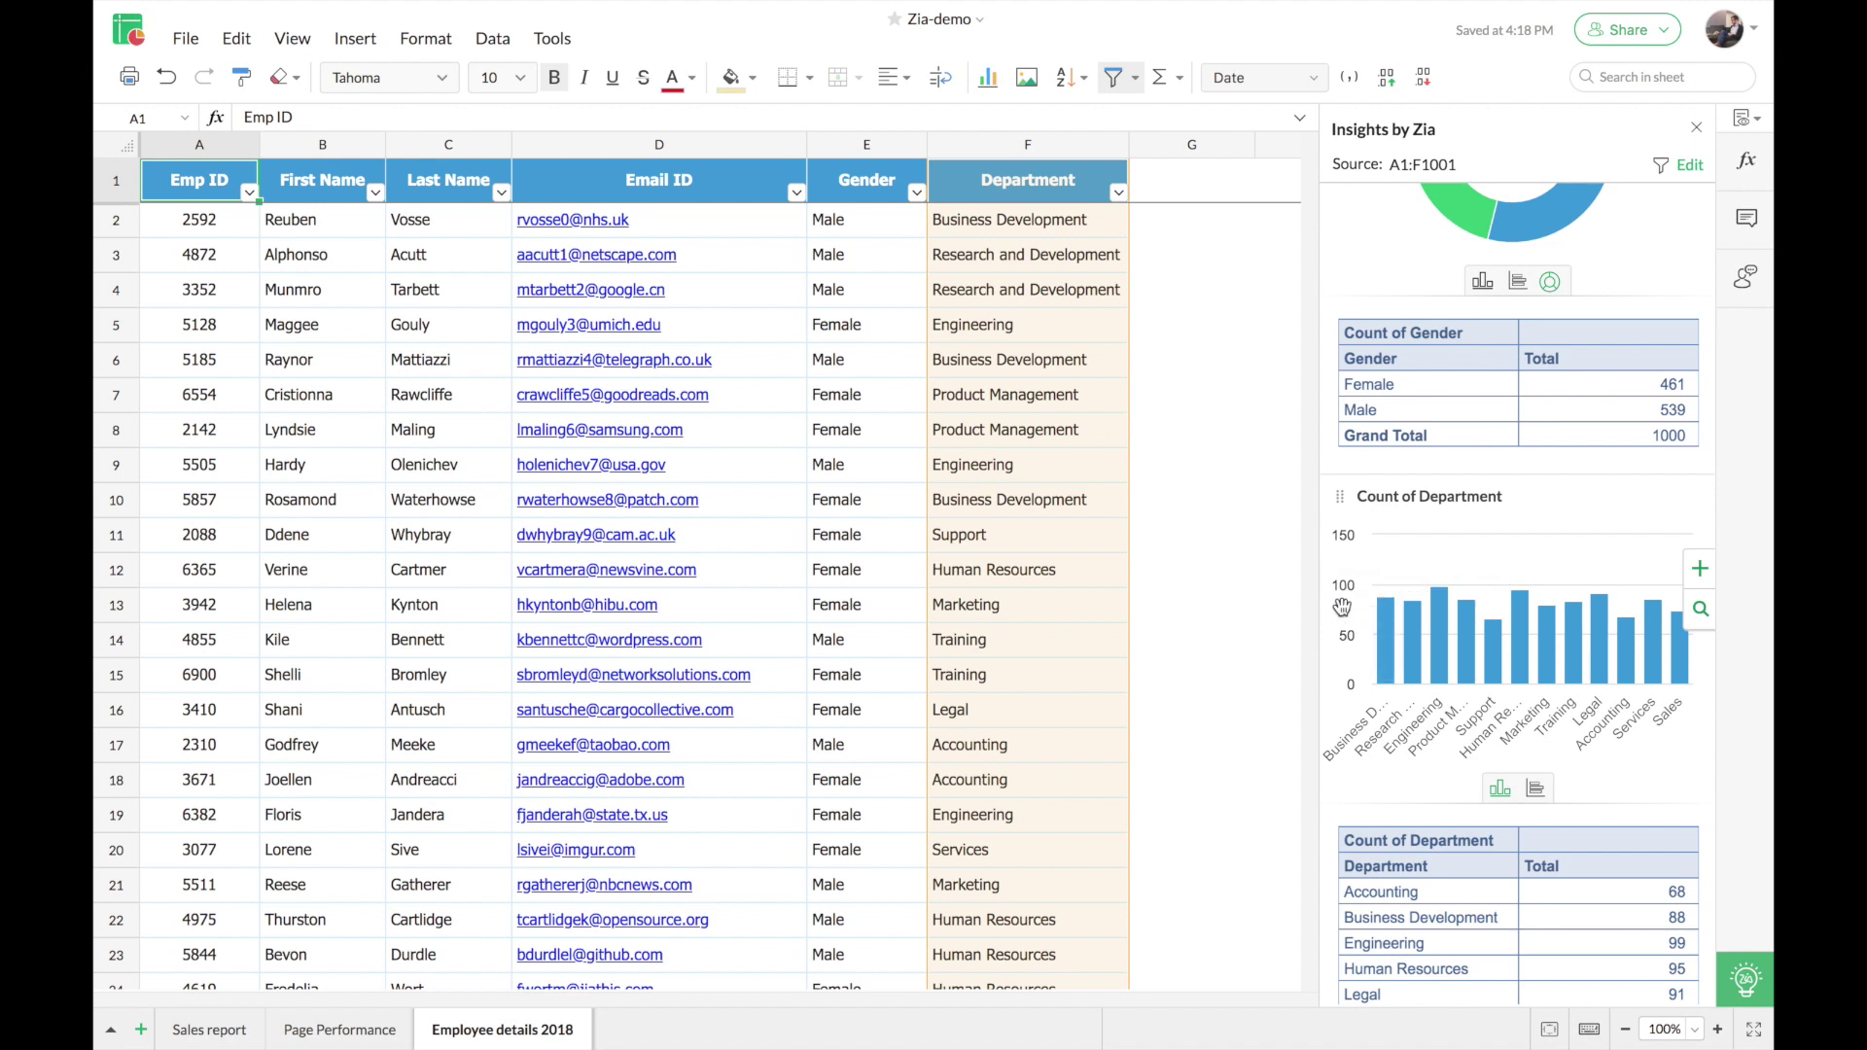
pyautogui.moveTo(1387, 621)
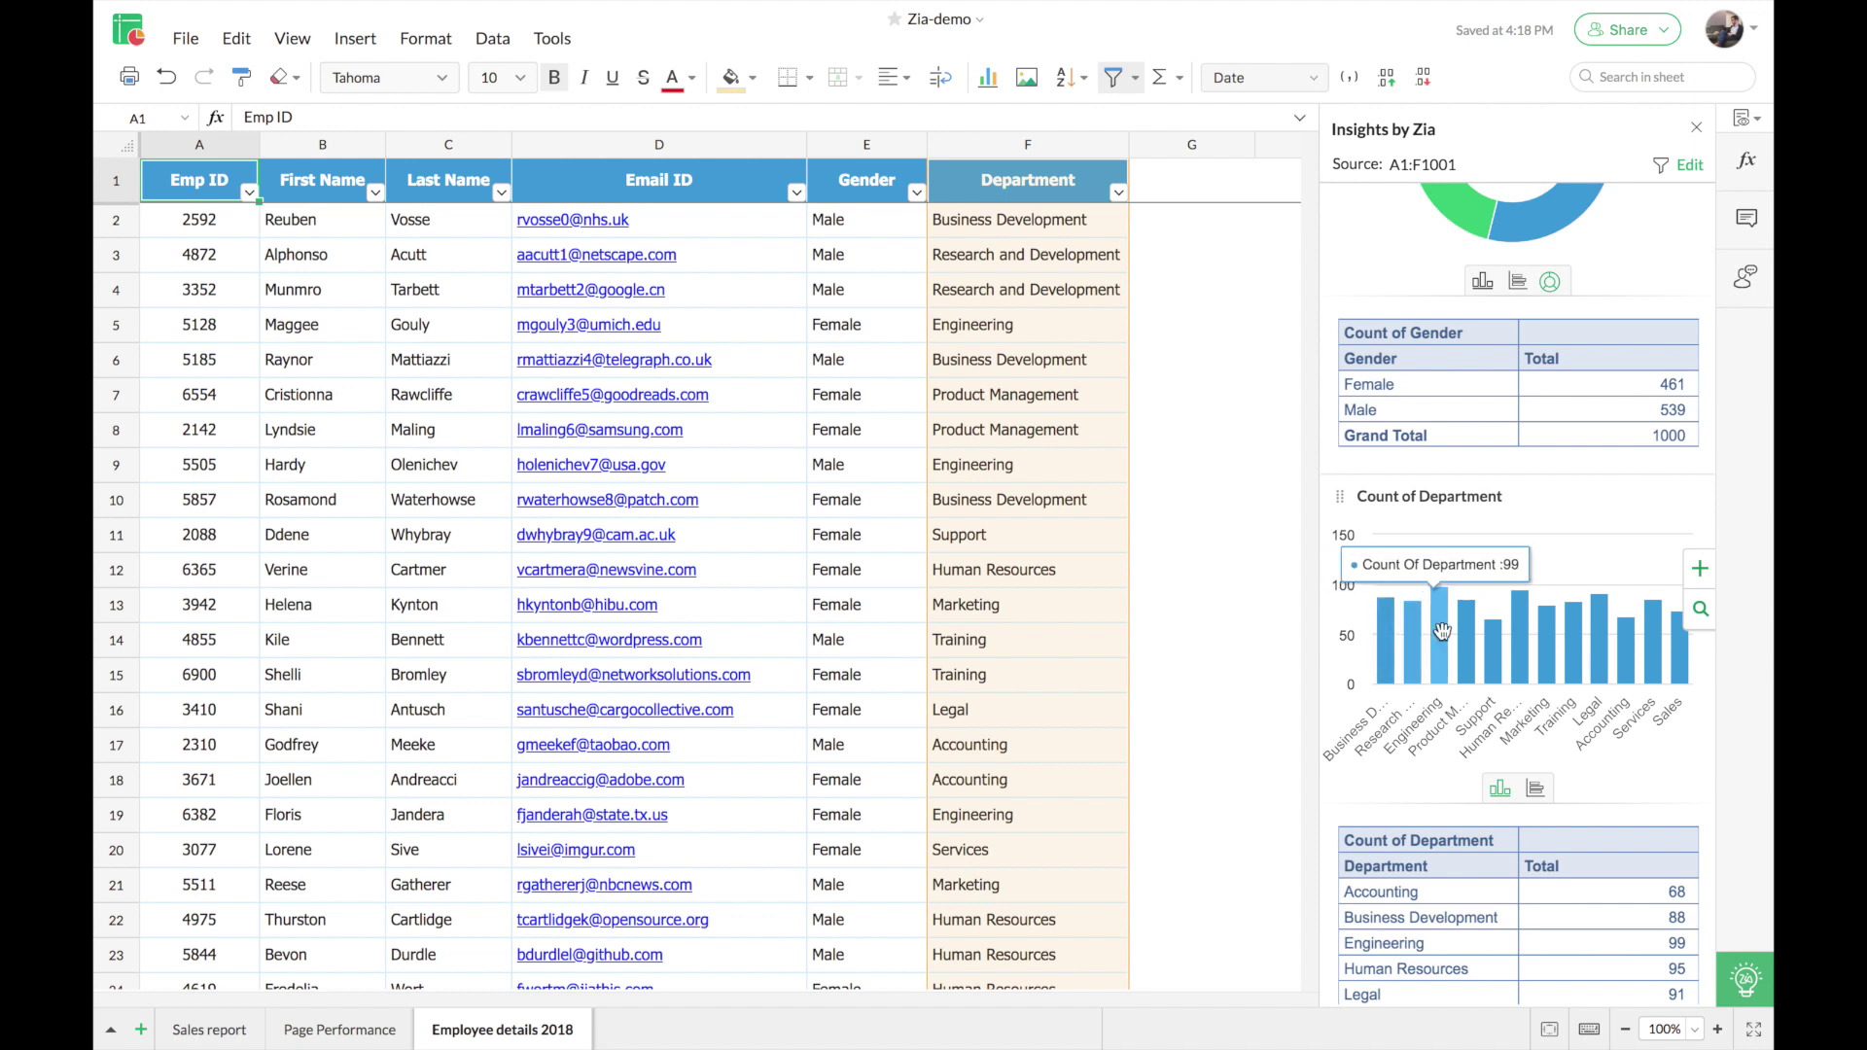
pyautogui.moveTo(1466, 637)
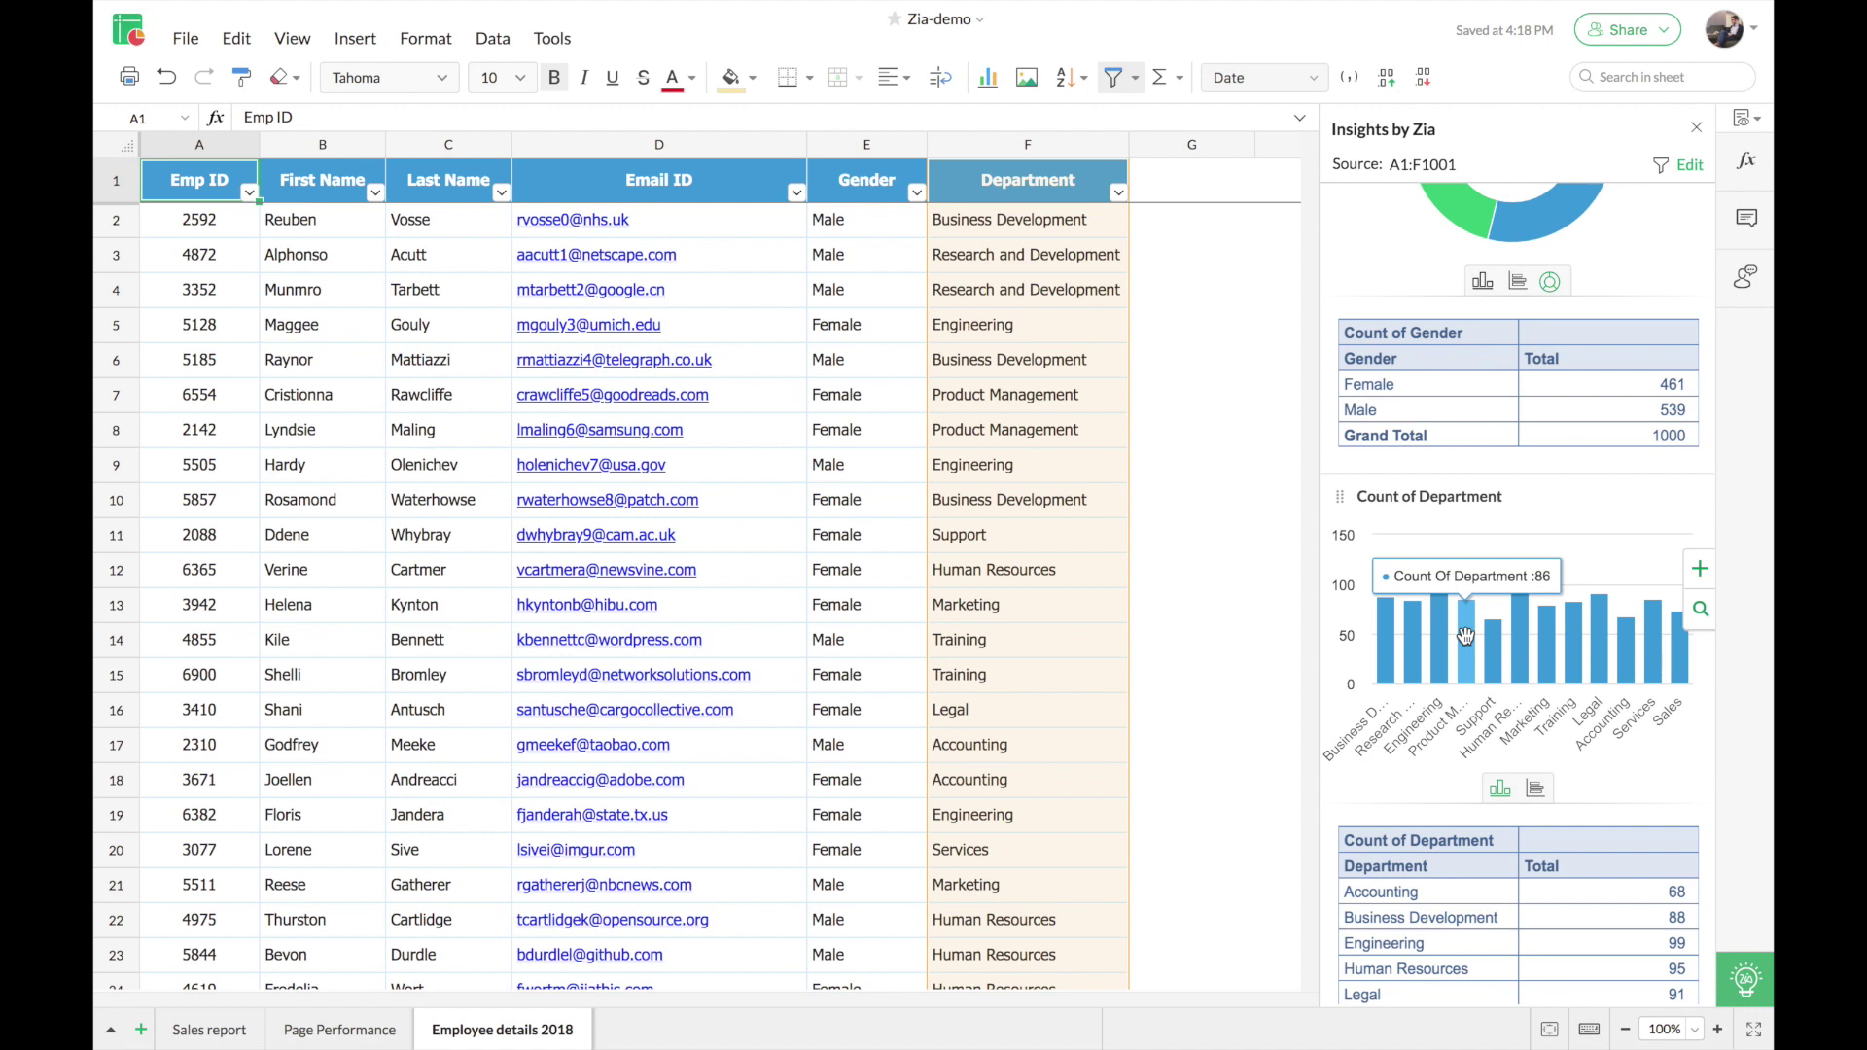
pyautogui.scroll(-2, 1466, 637)
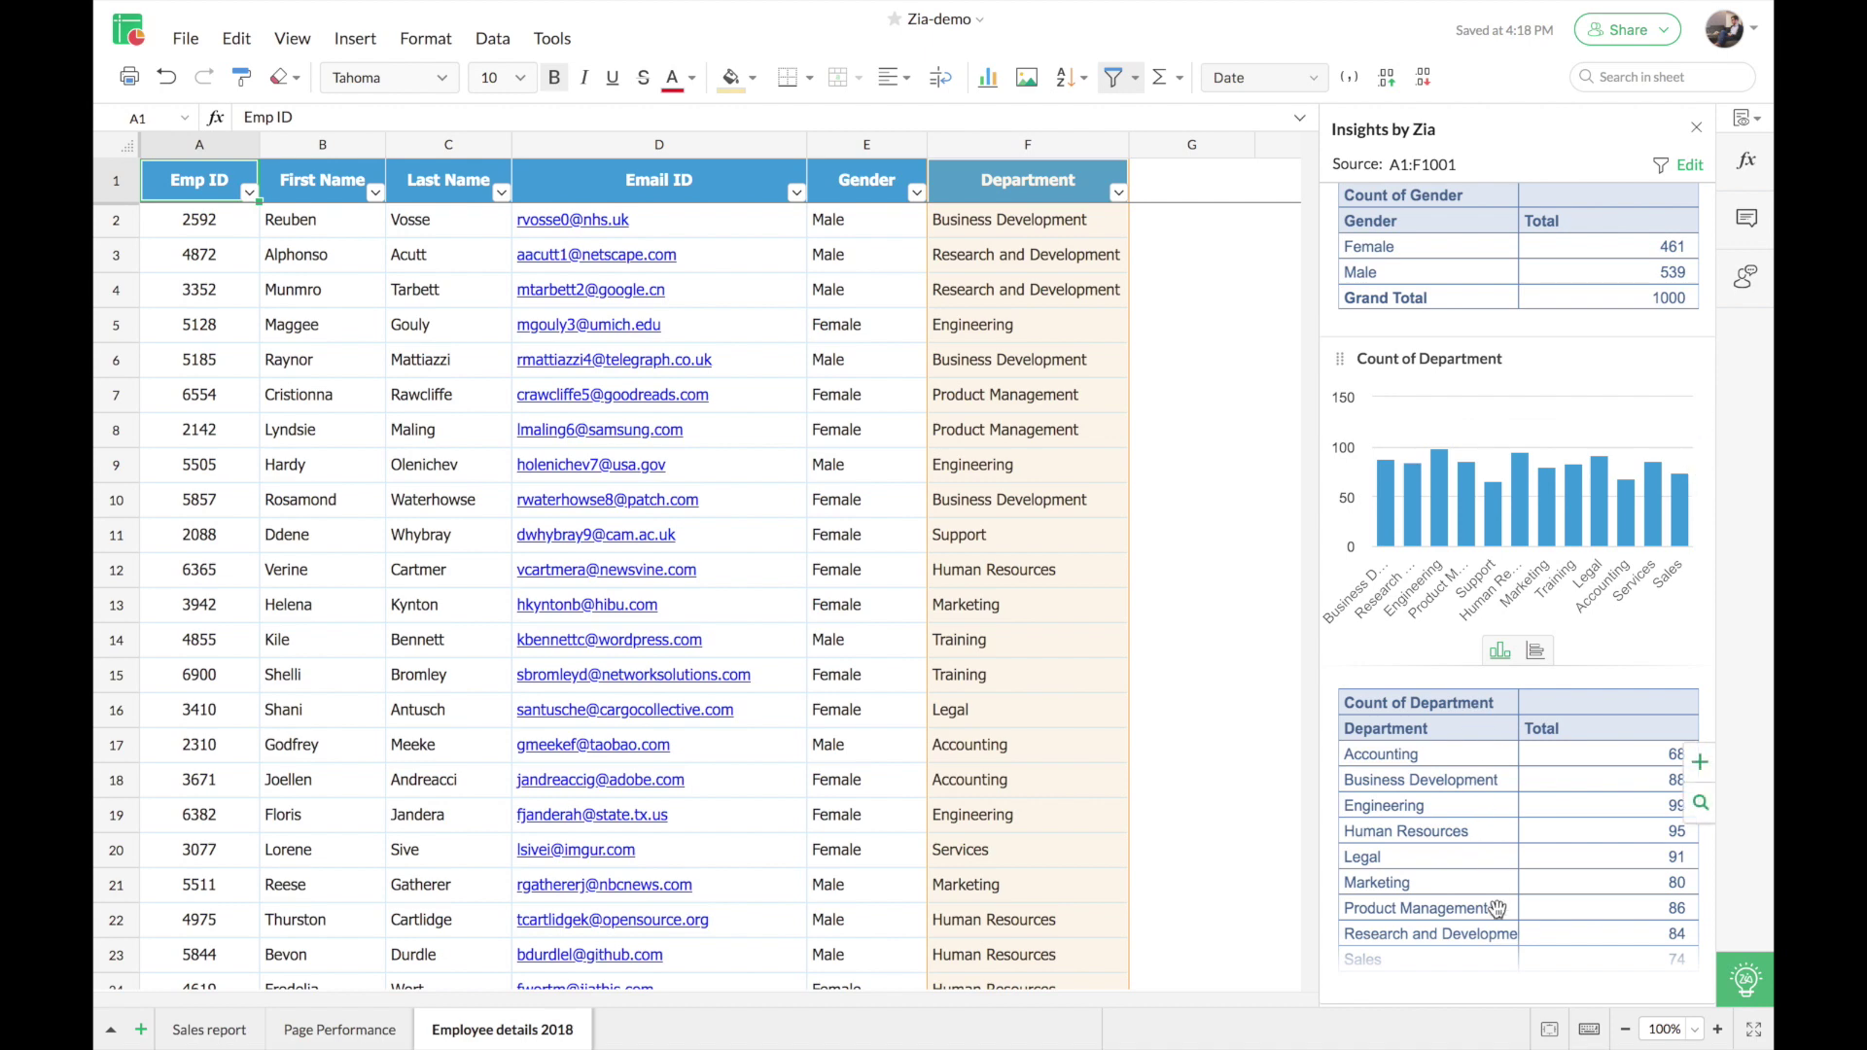
pyautogui.scroll(7, 1469, 777)
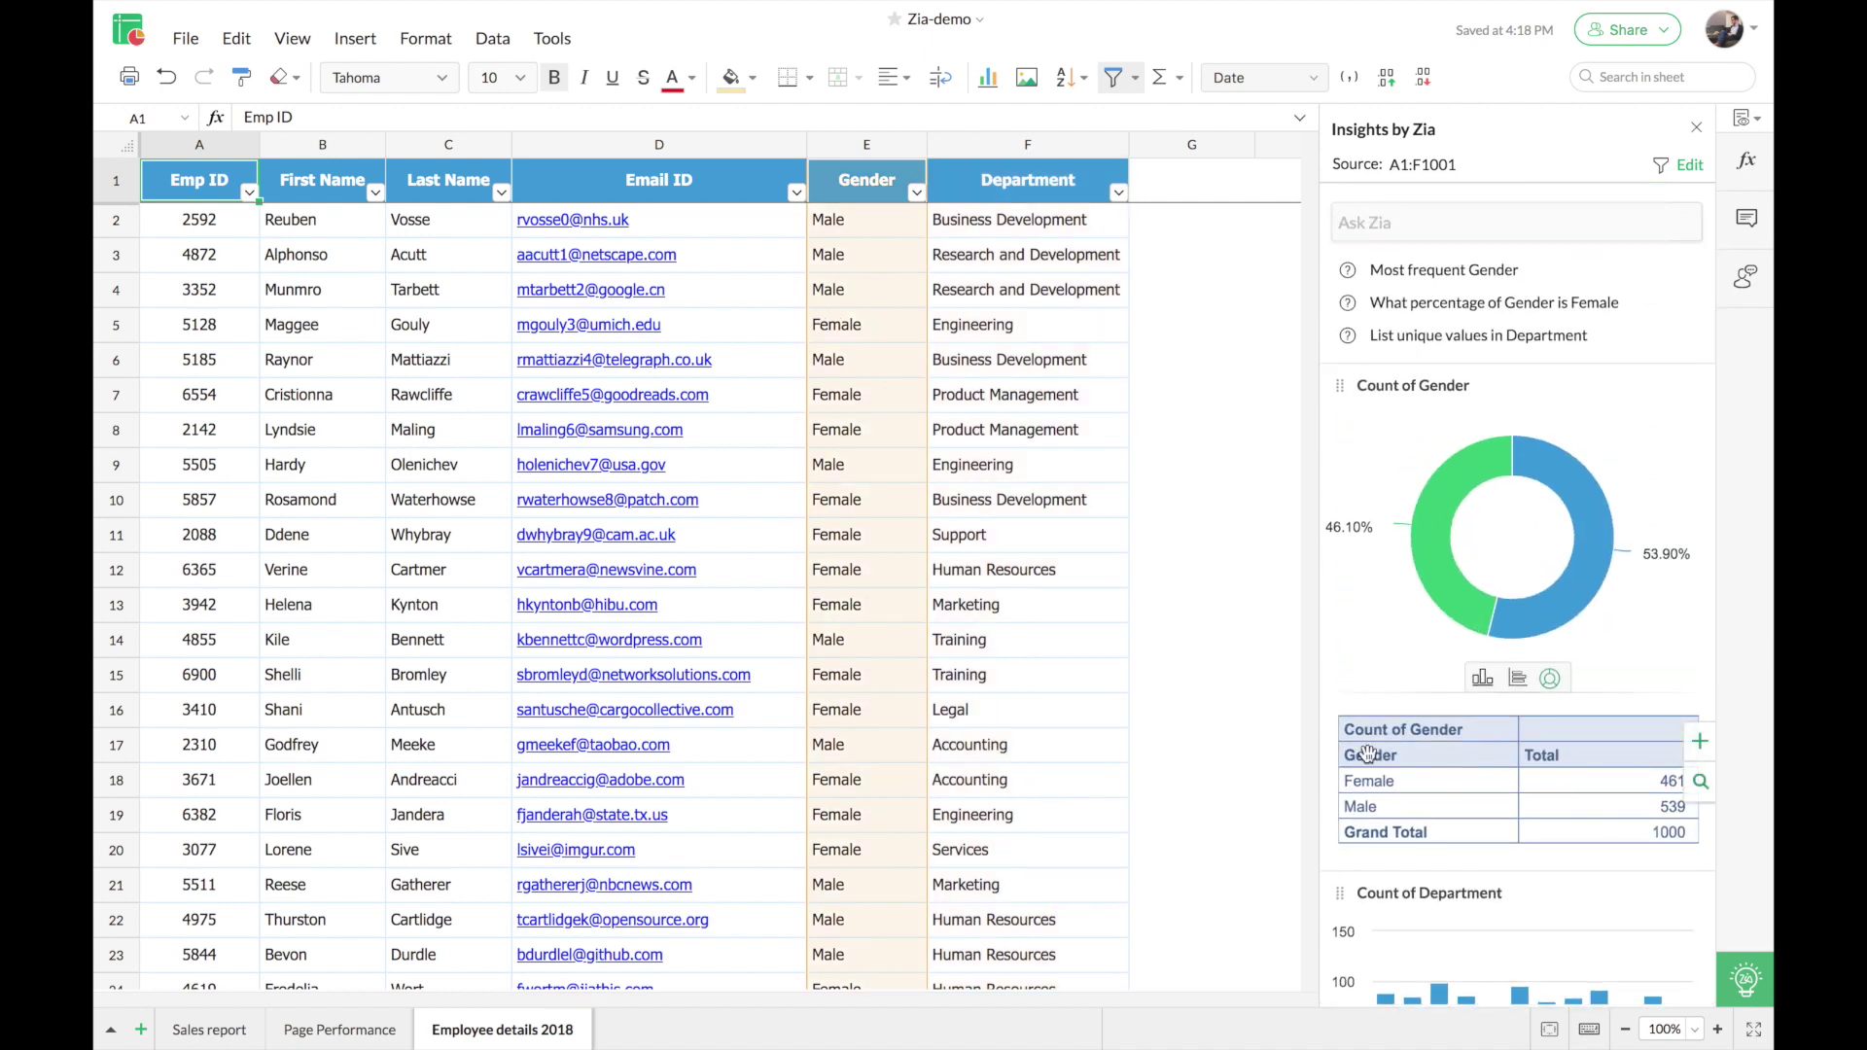
pyautogui.click(848, 567)
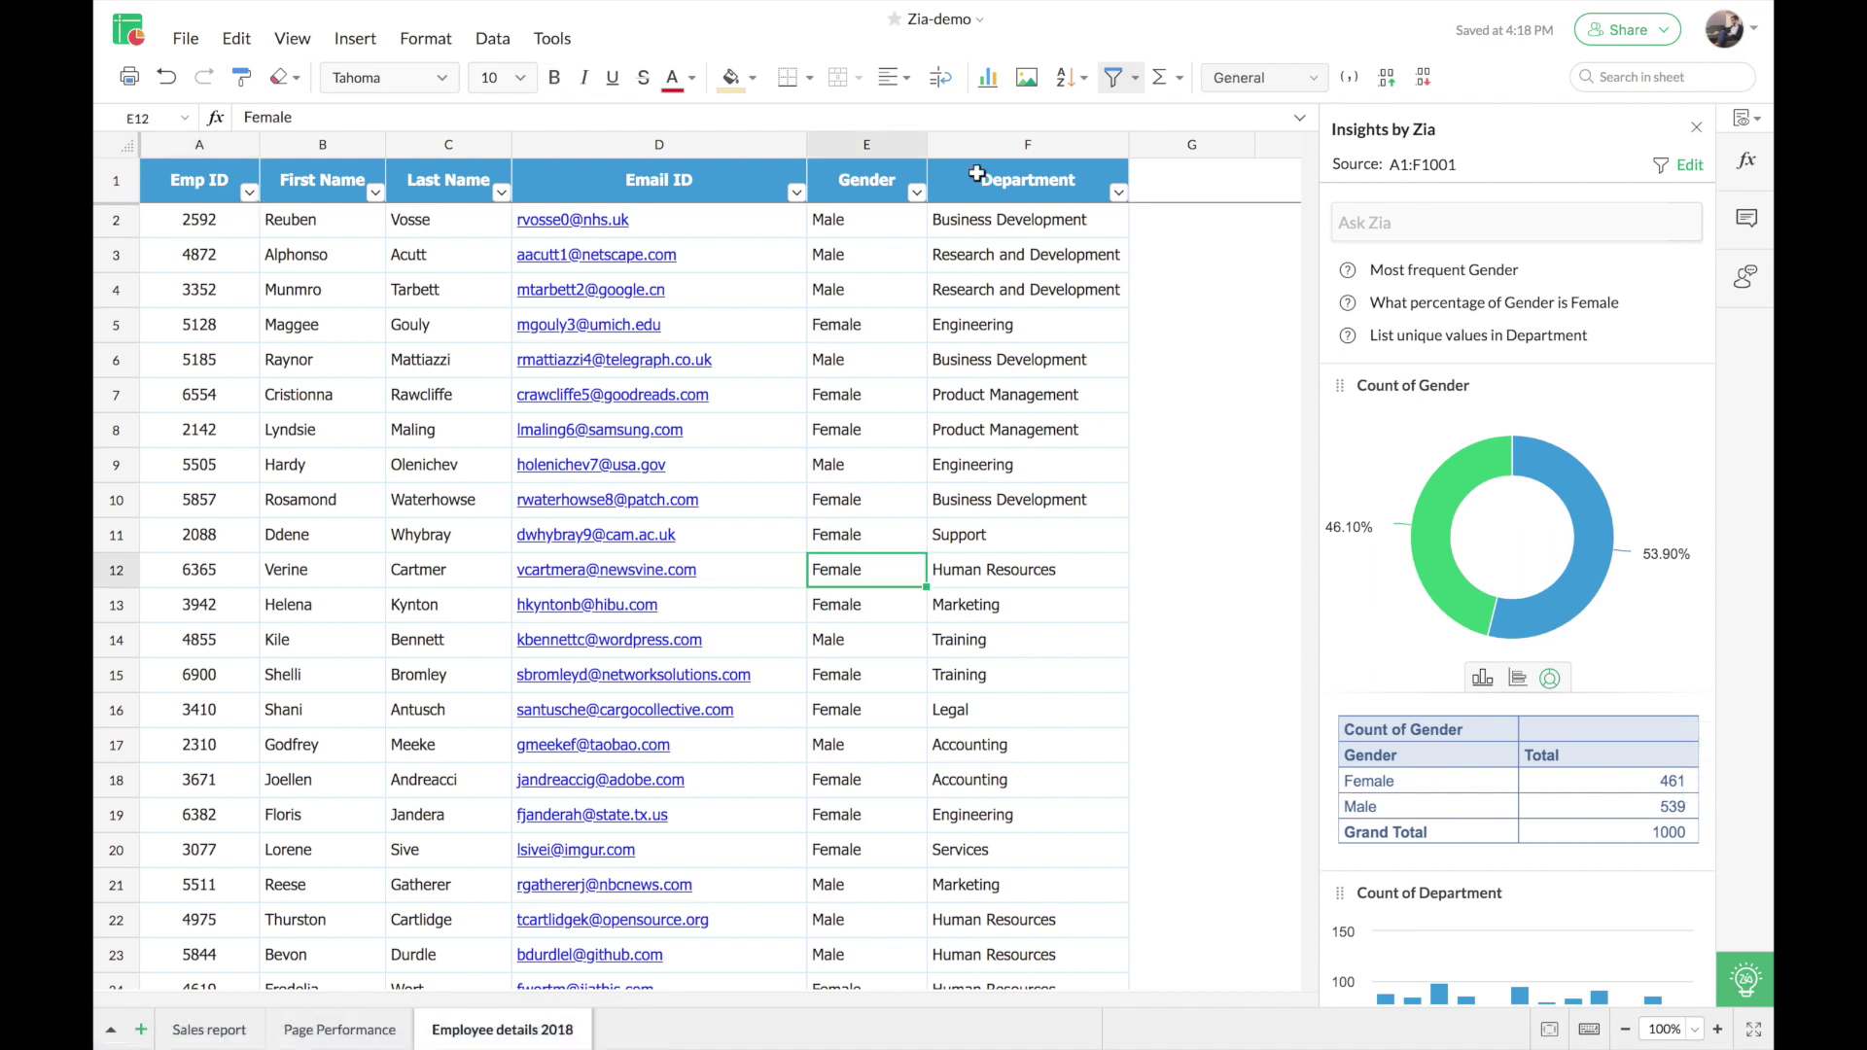
pyautogui.moveTo(1161, 7)
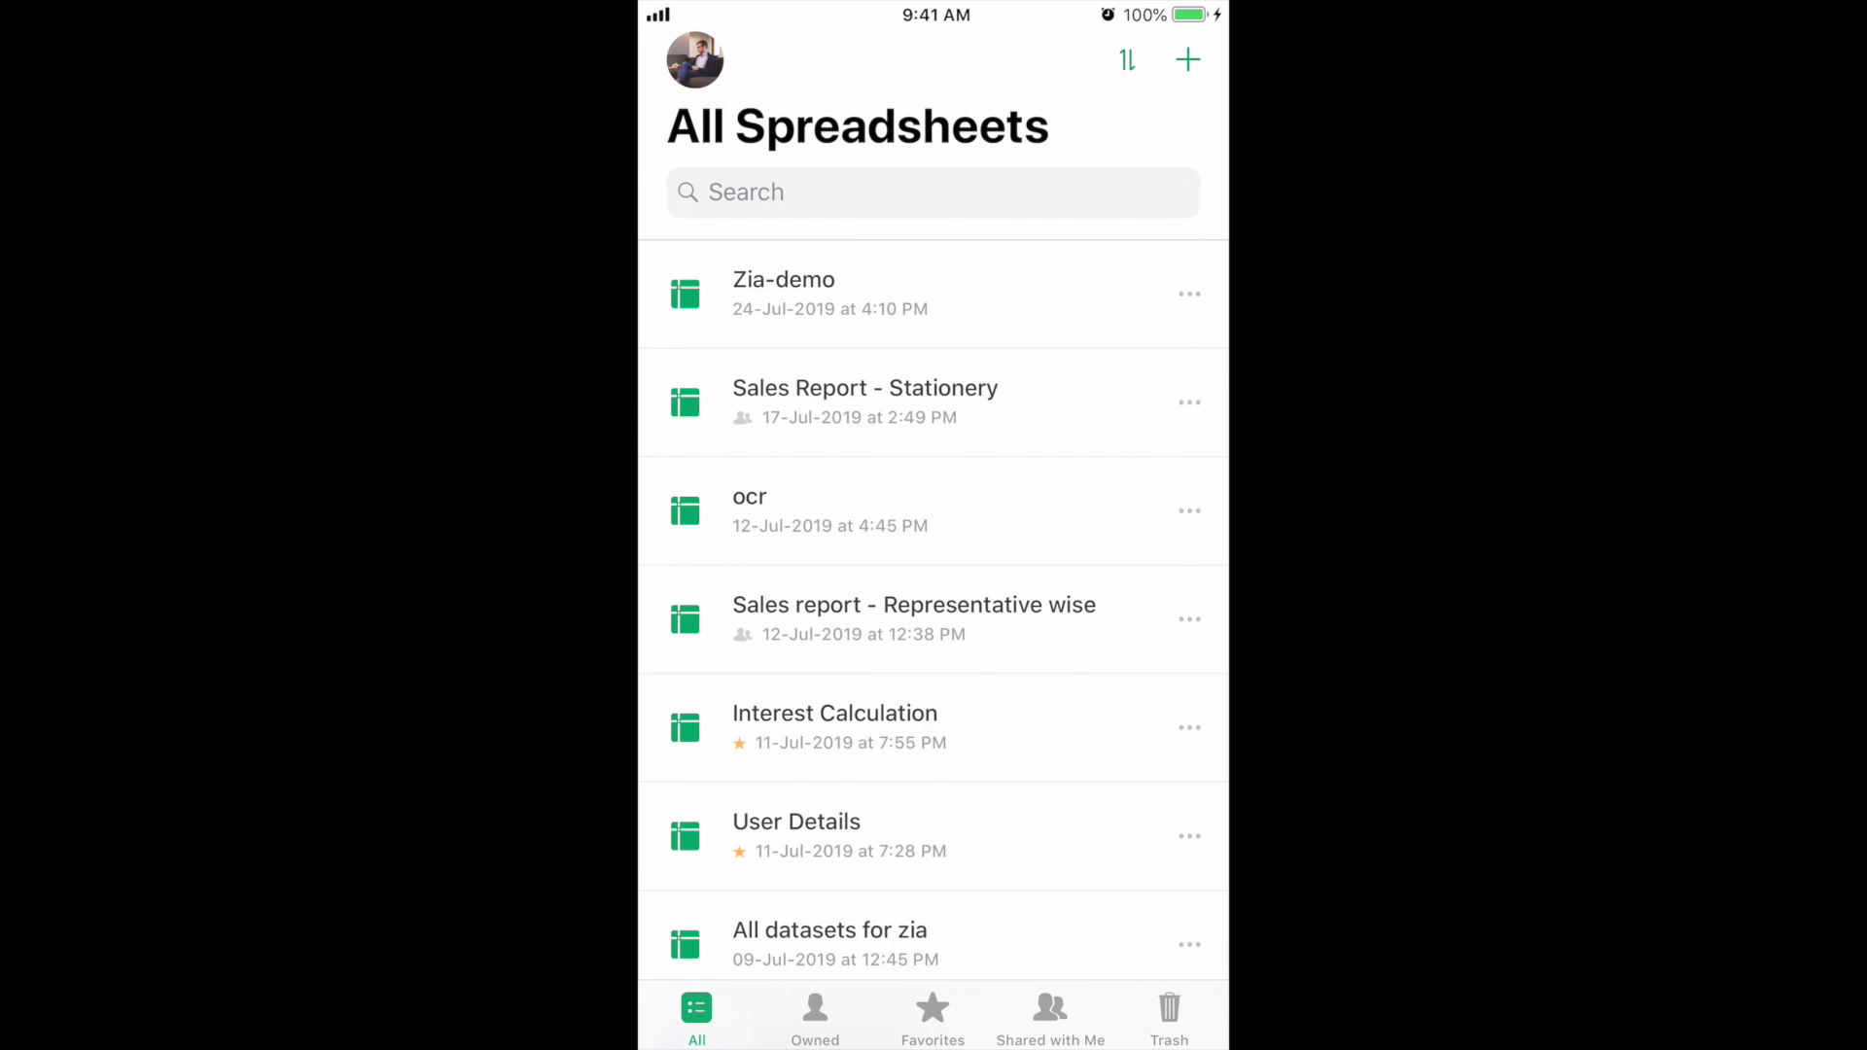
# Step: Open the Zia-demo workbook in the Zoho Sheet mobile app, zoom out the Sales report sheet and show its Zia insights
pyautogui.click(783, 294)
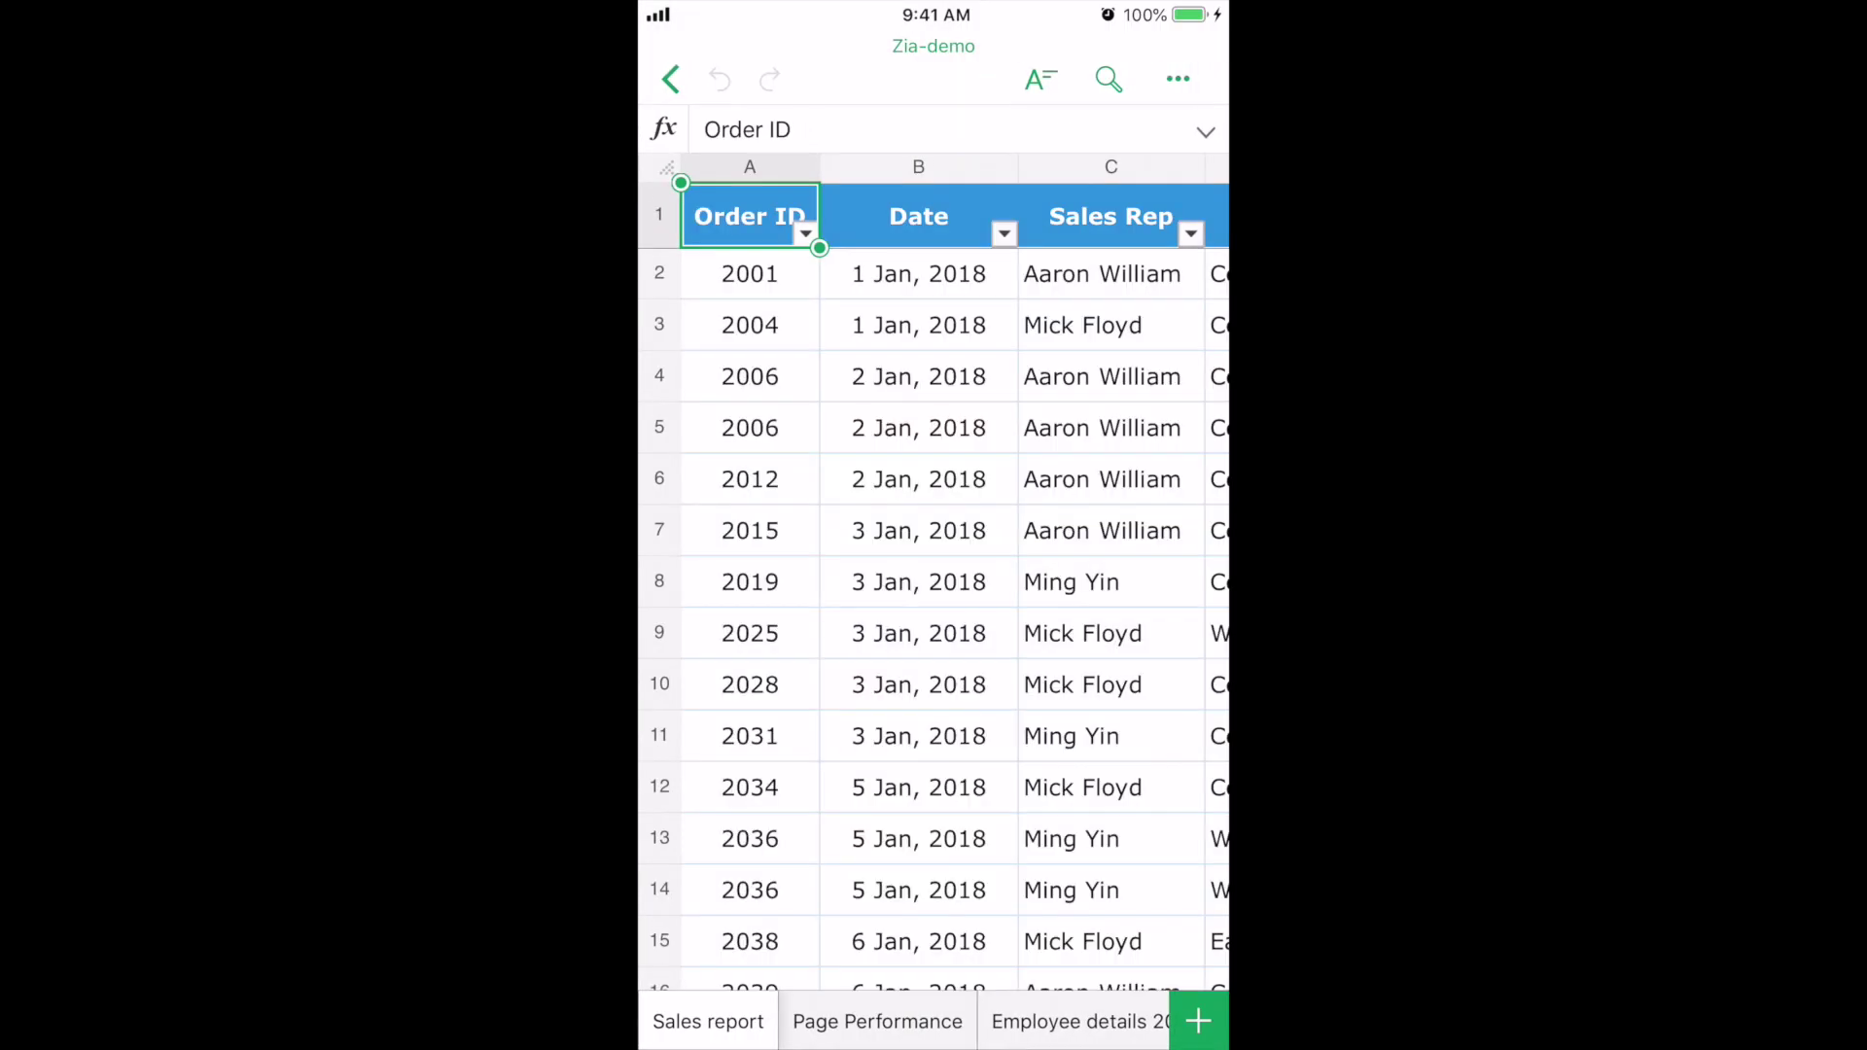
pyautogui.scroll(-5, 934, 583)
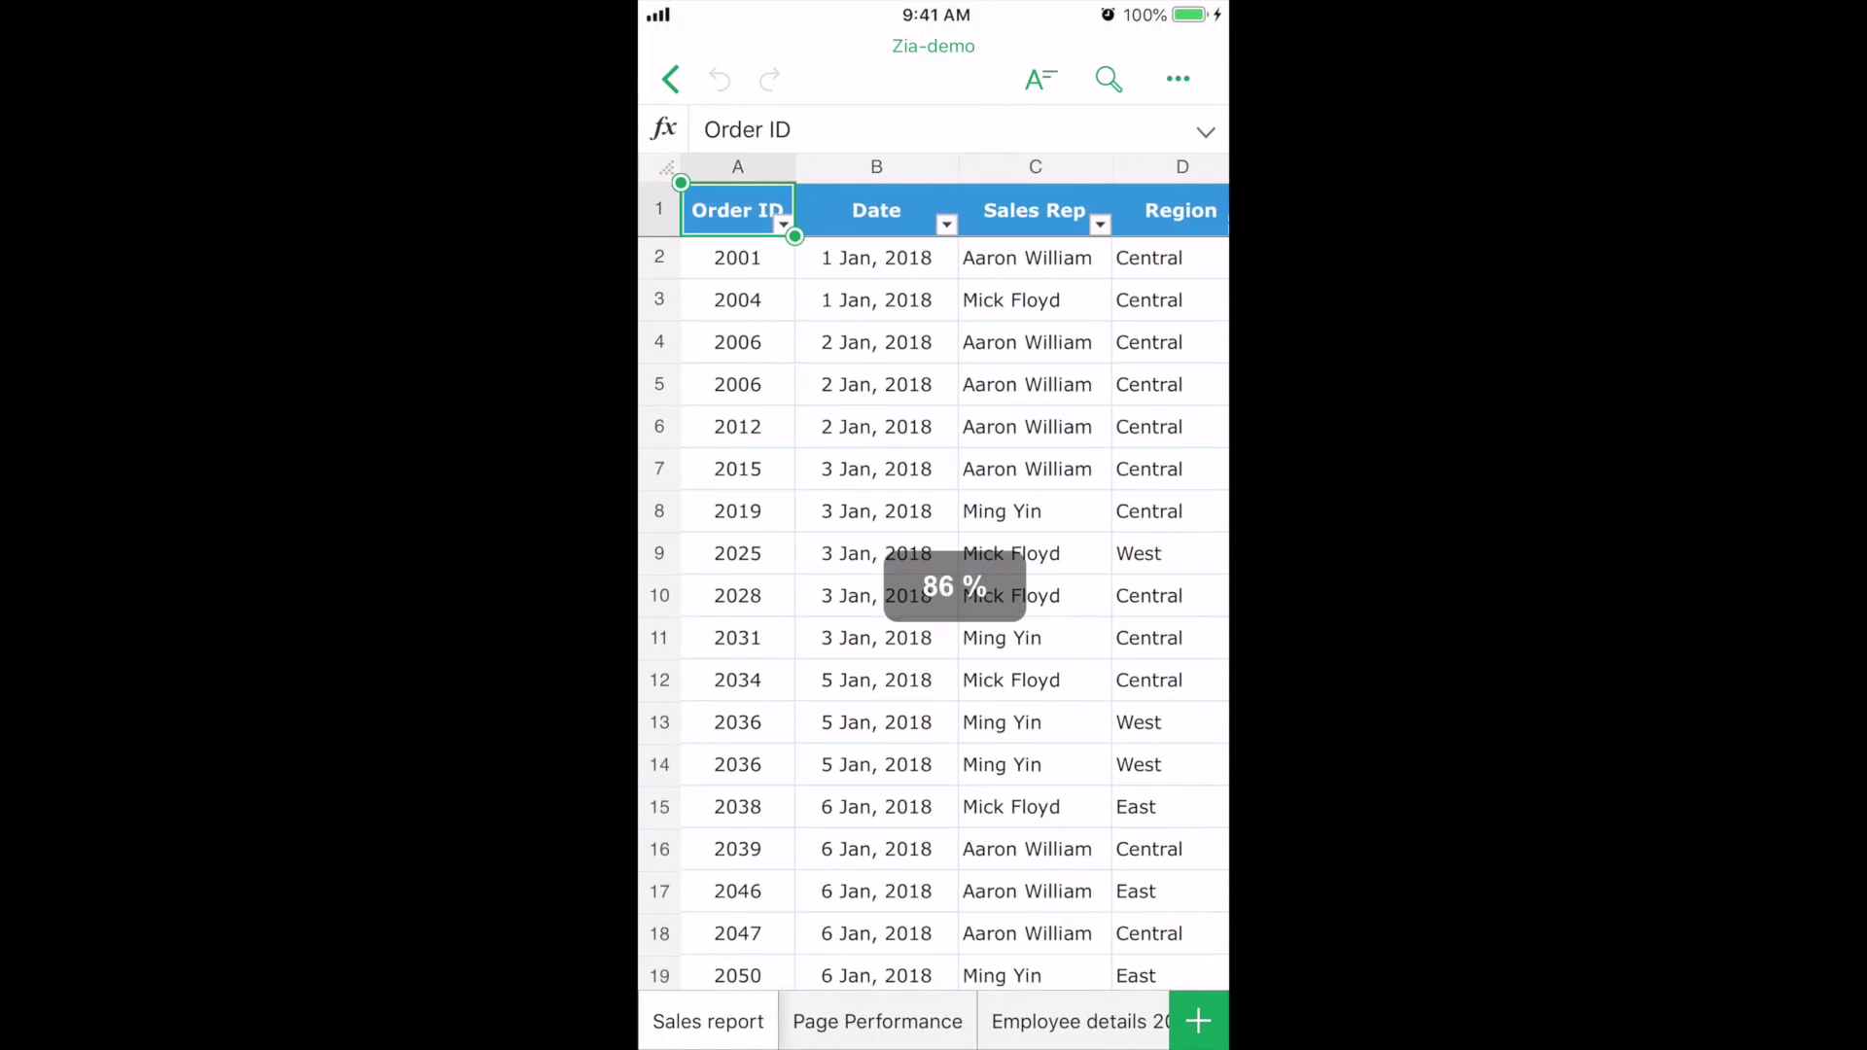
pyautogui.scroll(-2, 933, 584)
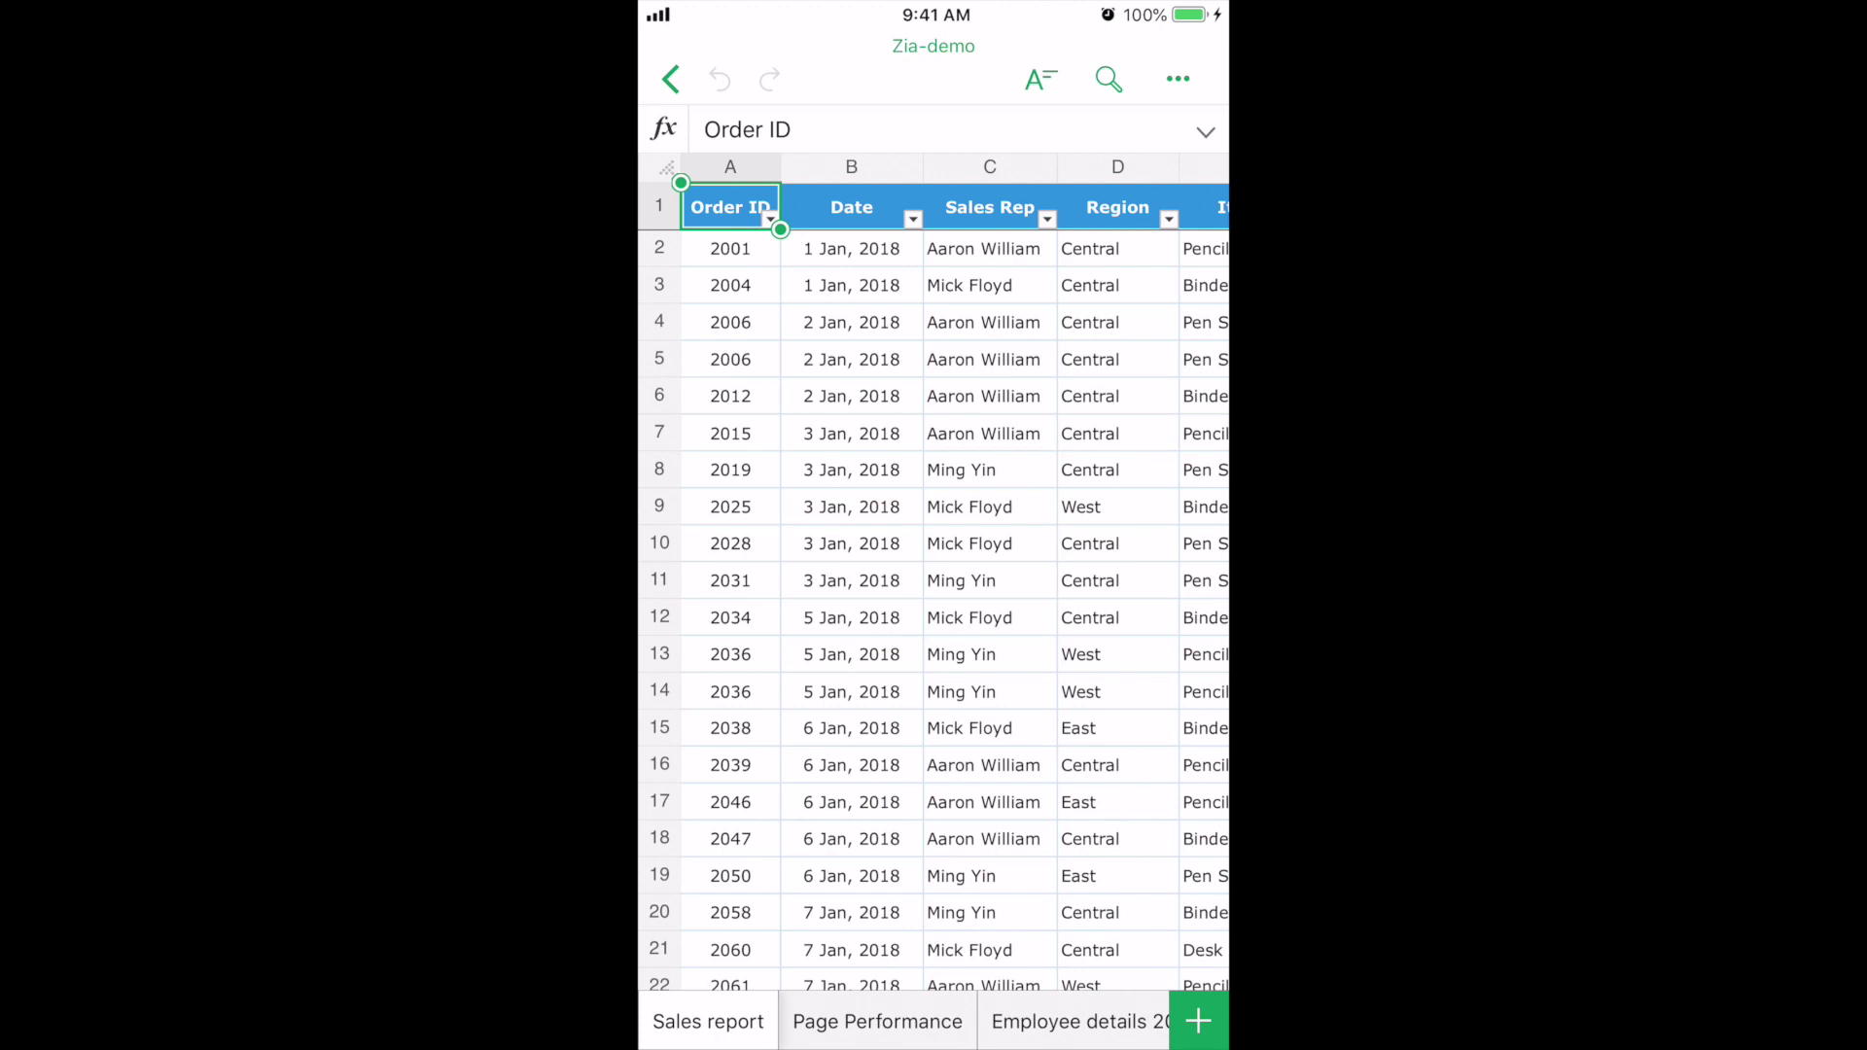
pyautogui.click(1178, 79)
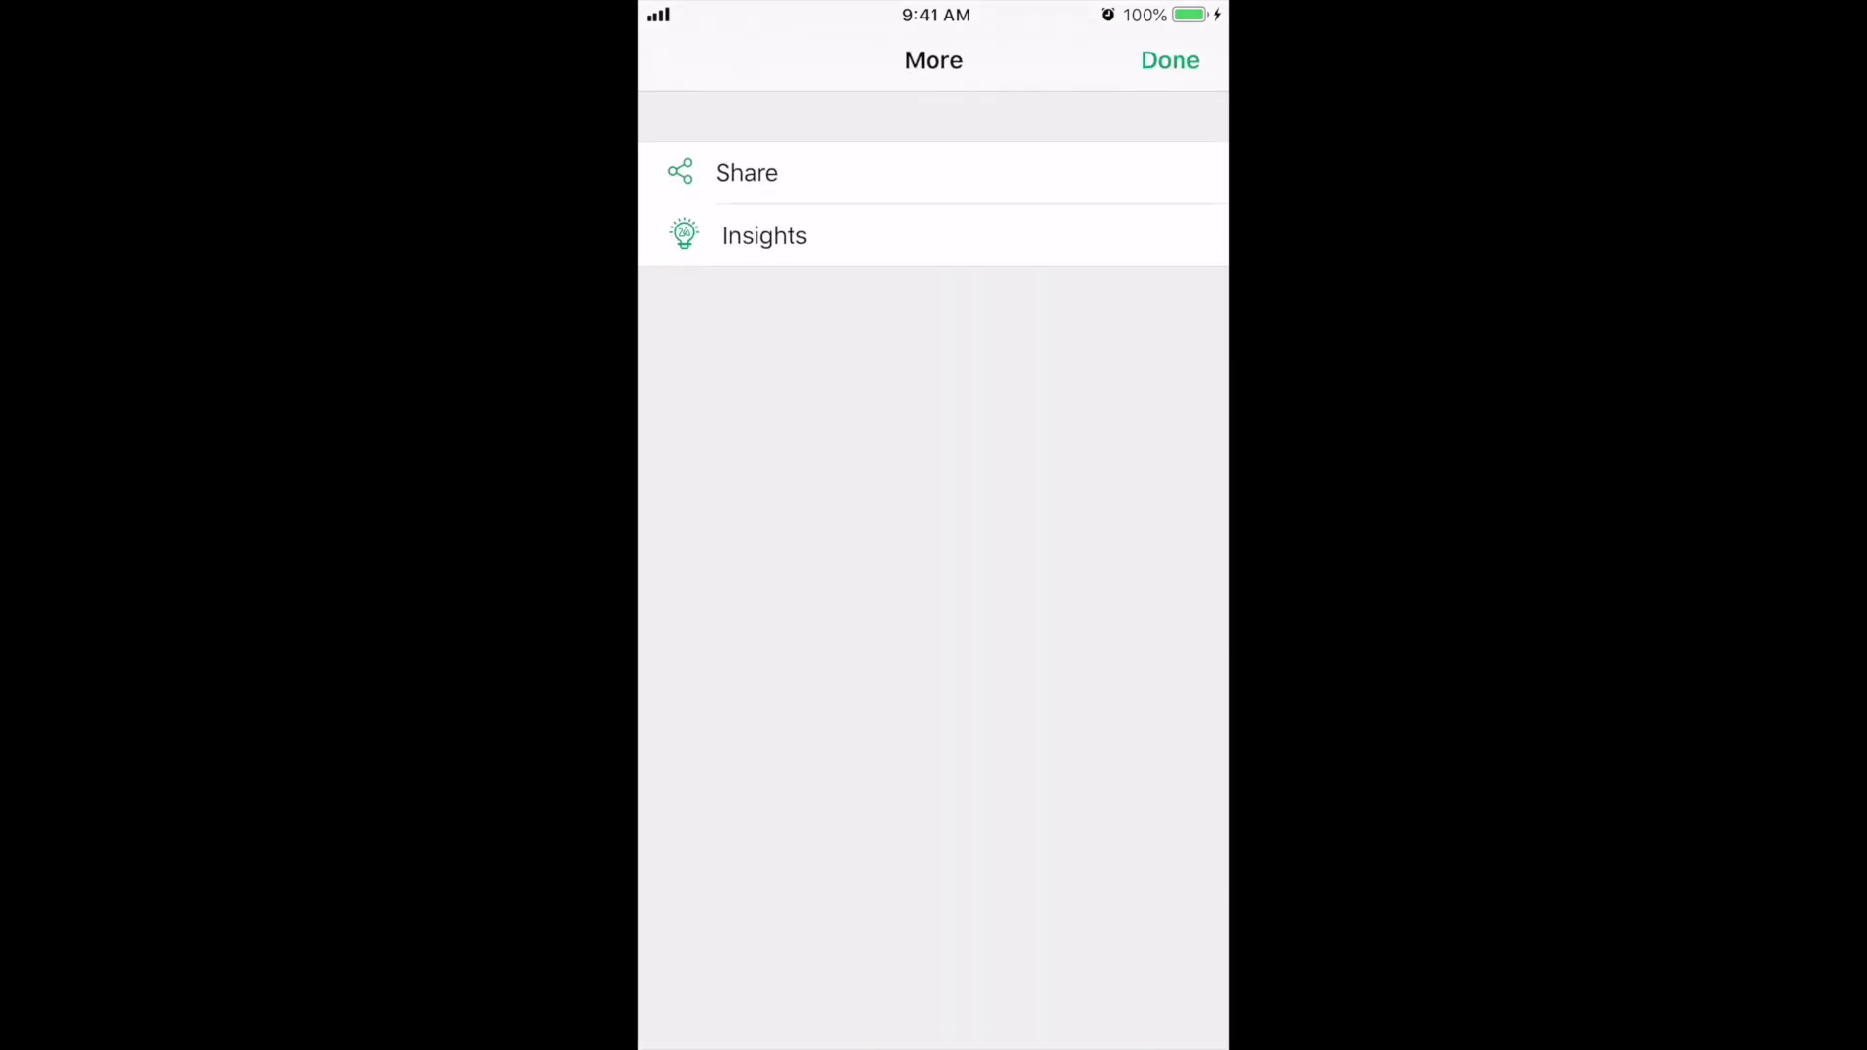
pyautogui.click(765, 235)
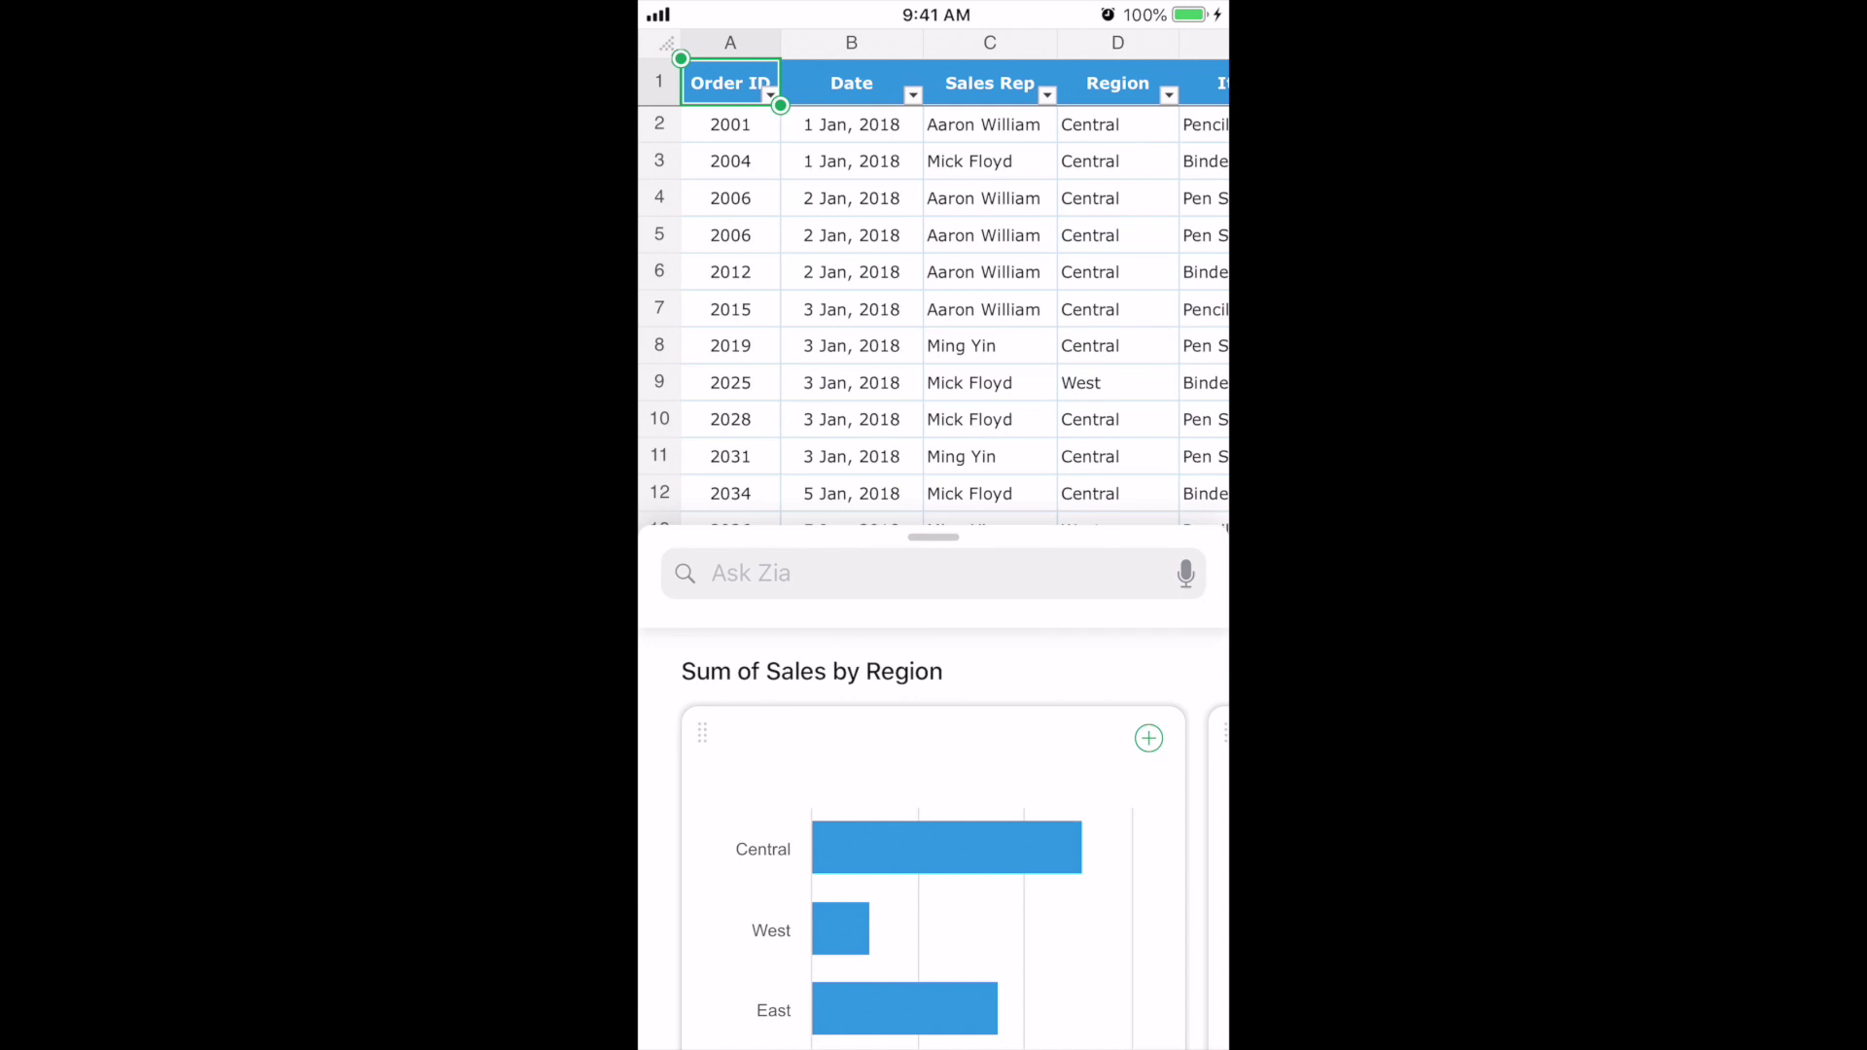
# Step: Expand the insights view and examine the Sum of Sales by Region chart and pivot table, plus the Sum of Sales by Item chart
pyautogui.hscroll(2, 933, 875)
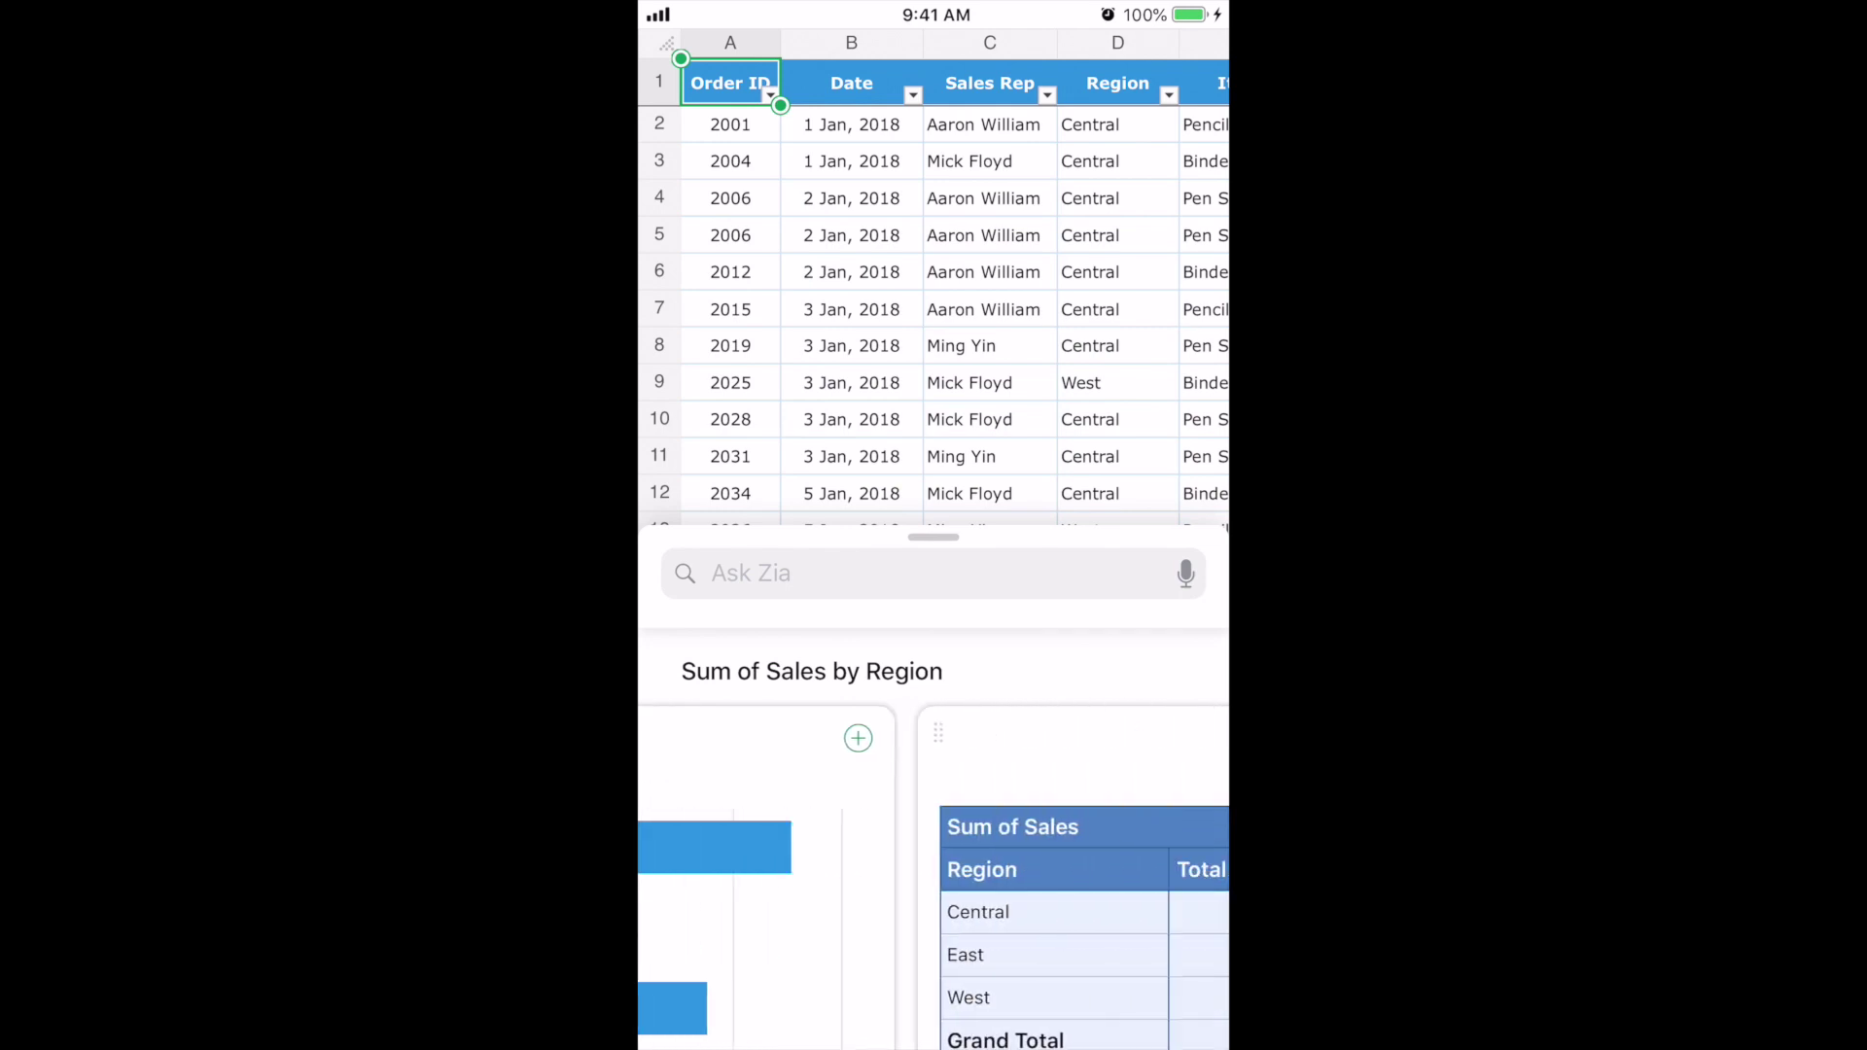
pyautogui.hscroll(-2, 934, 875)
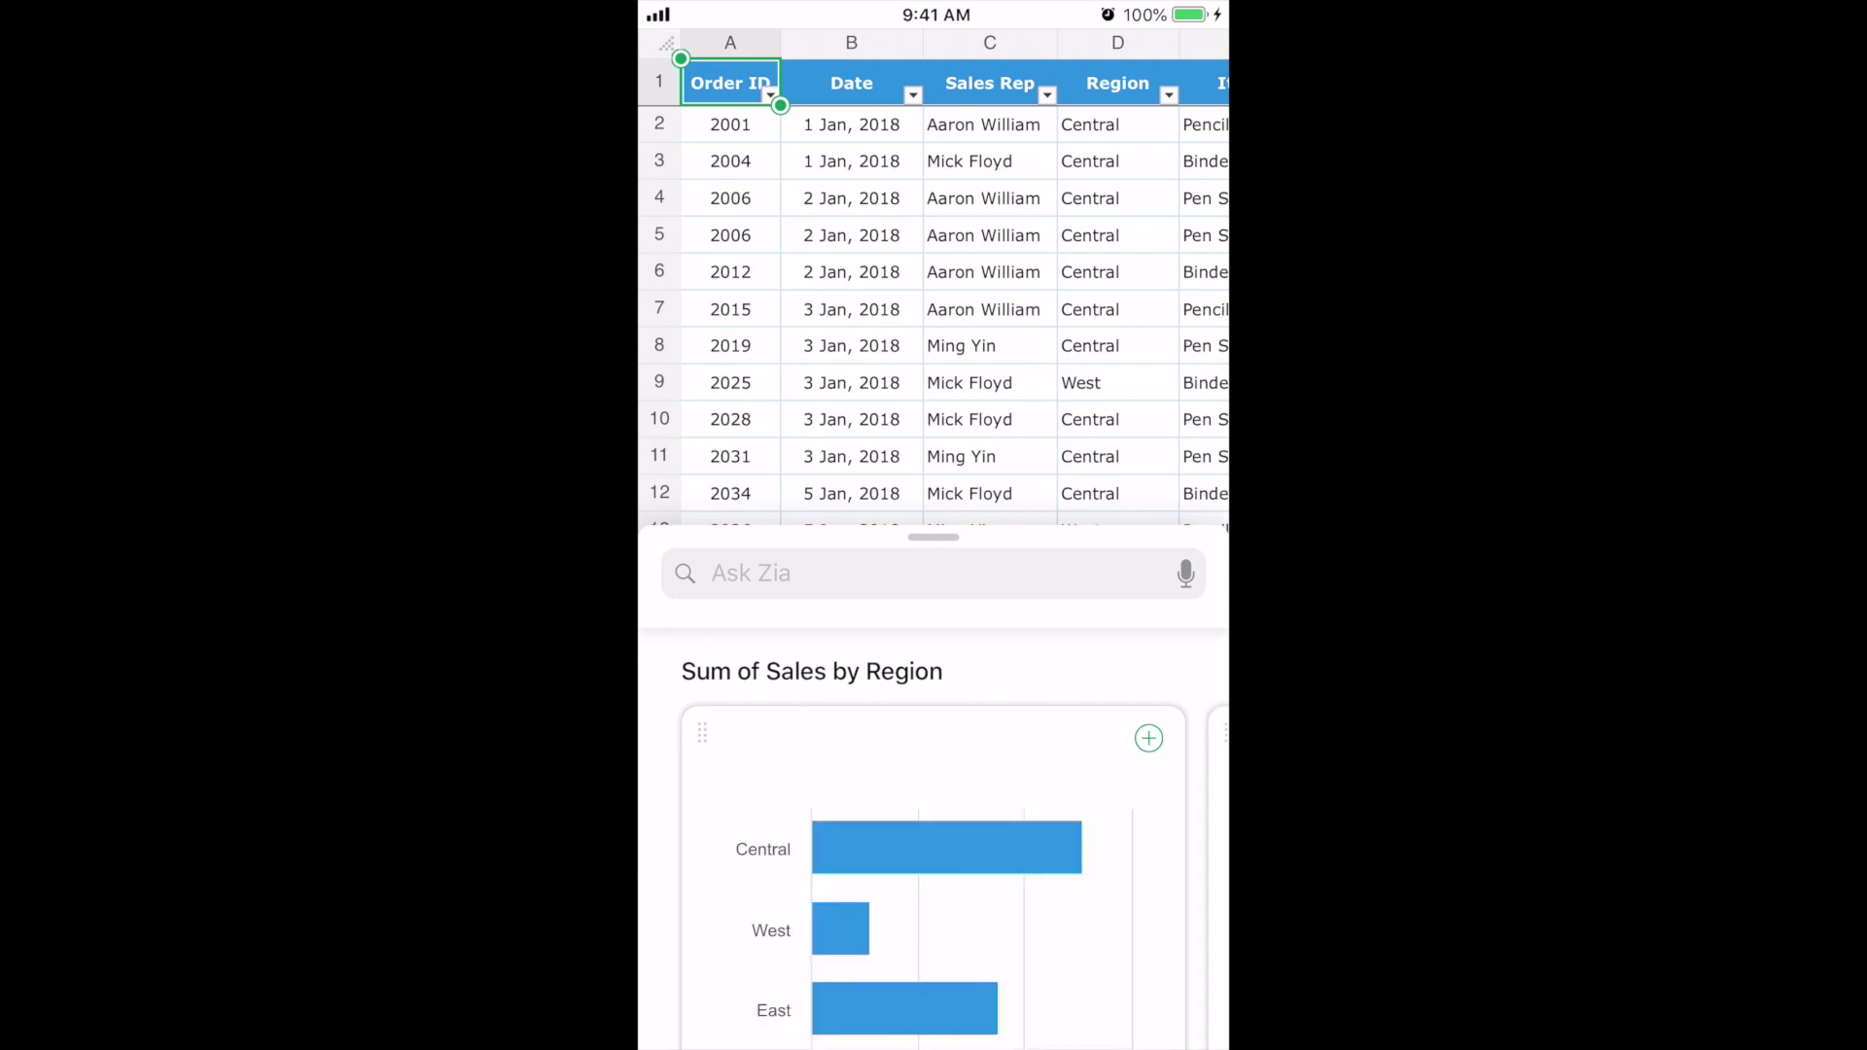
pyautogui.moveTo(933, 583); pyautogui.dragTo(933, 367)
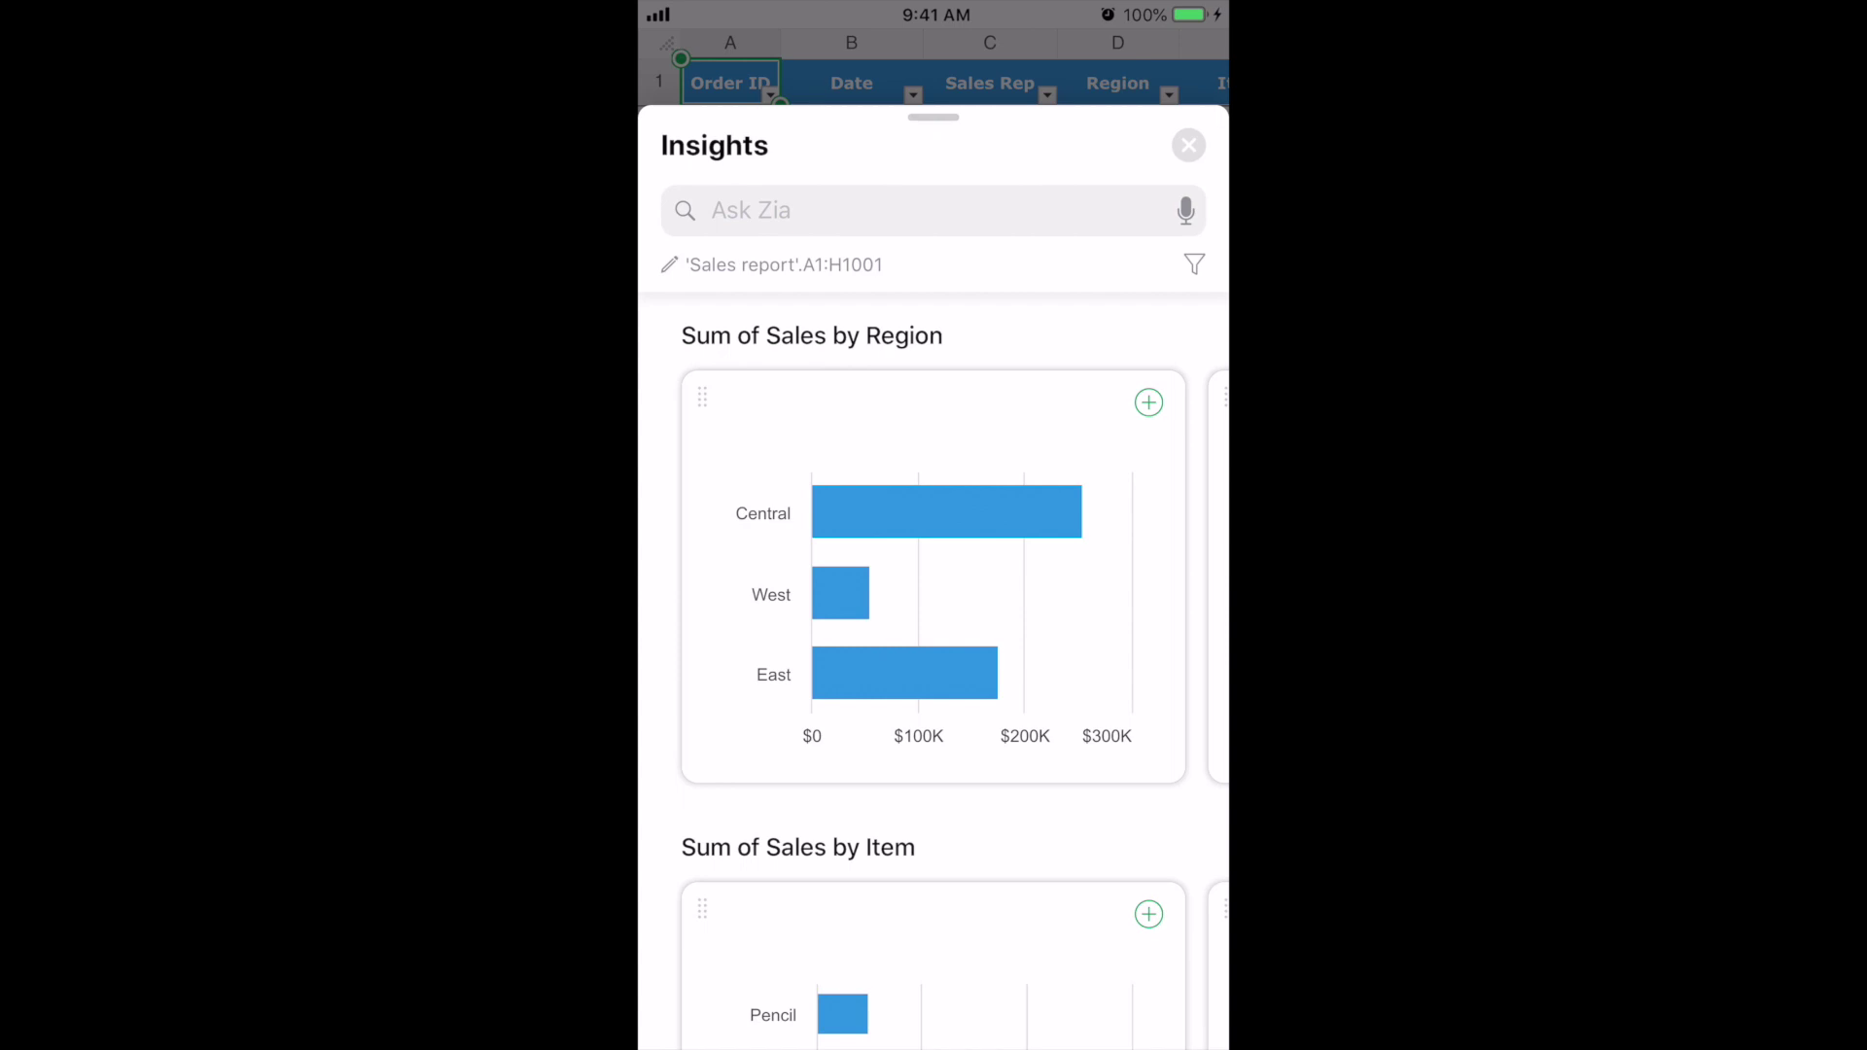
pyautogui.hscroll(5, 933, 578)
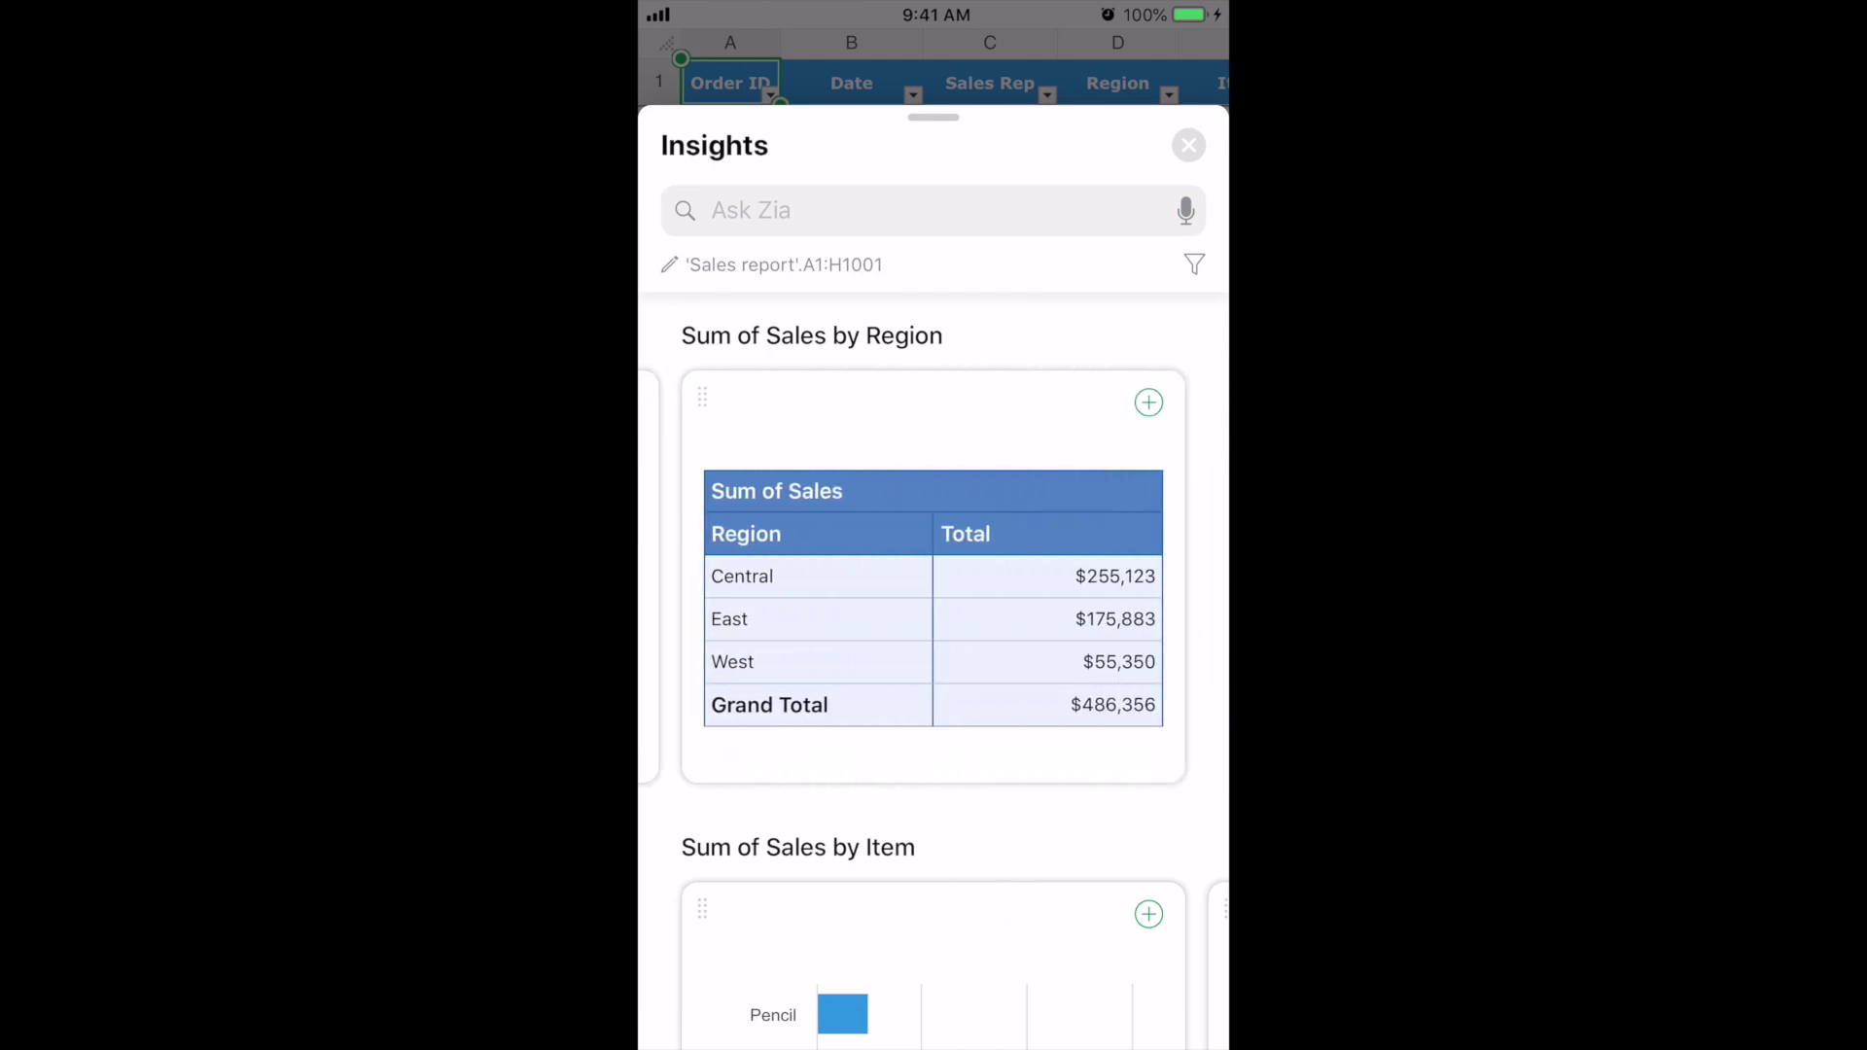
pyautogui.scroll(-4, 934, 671)
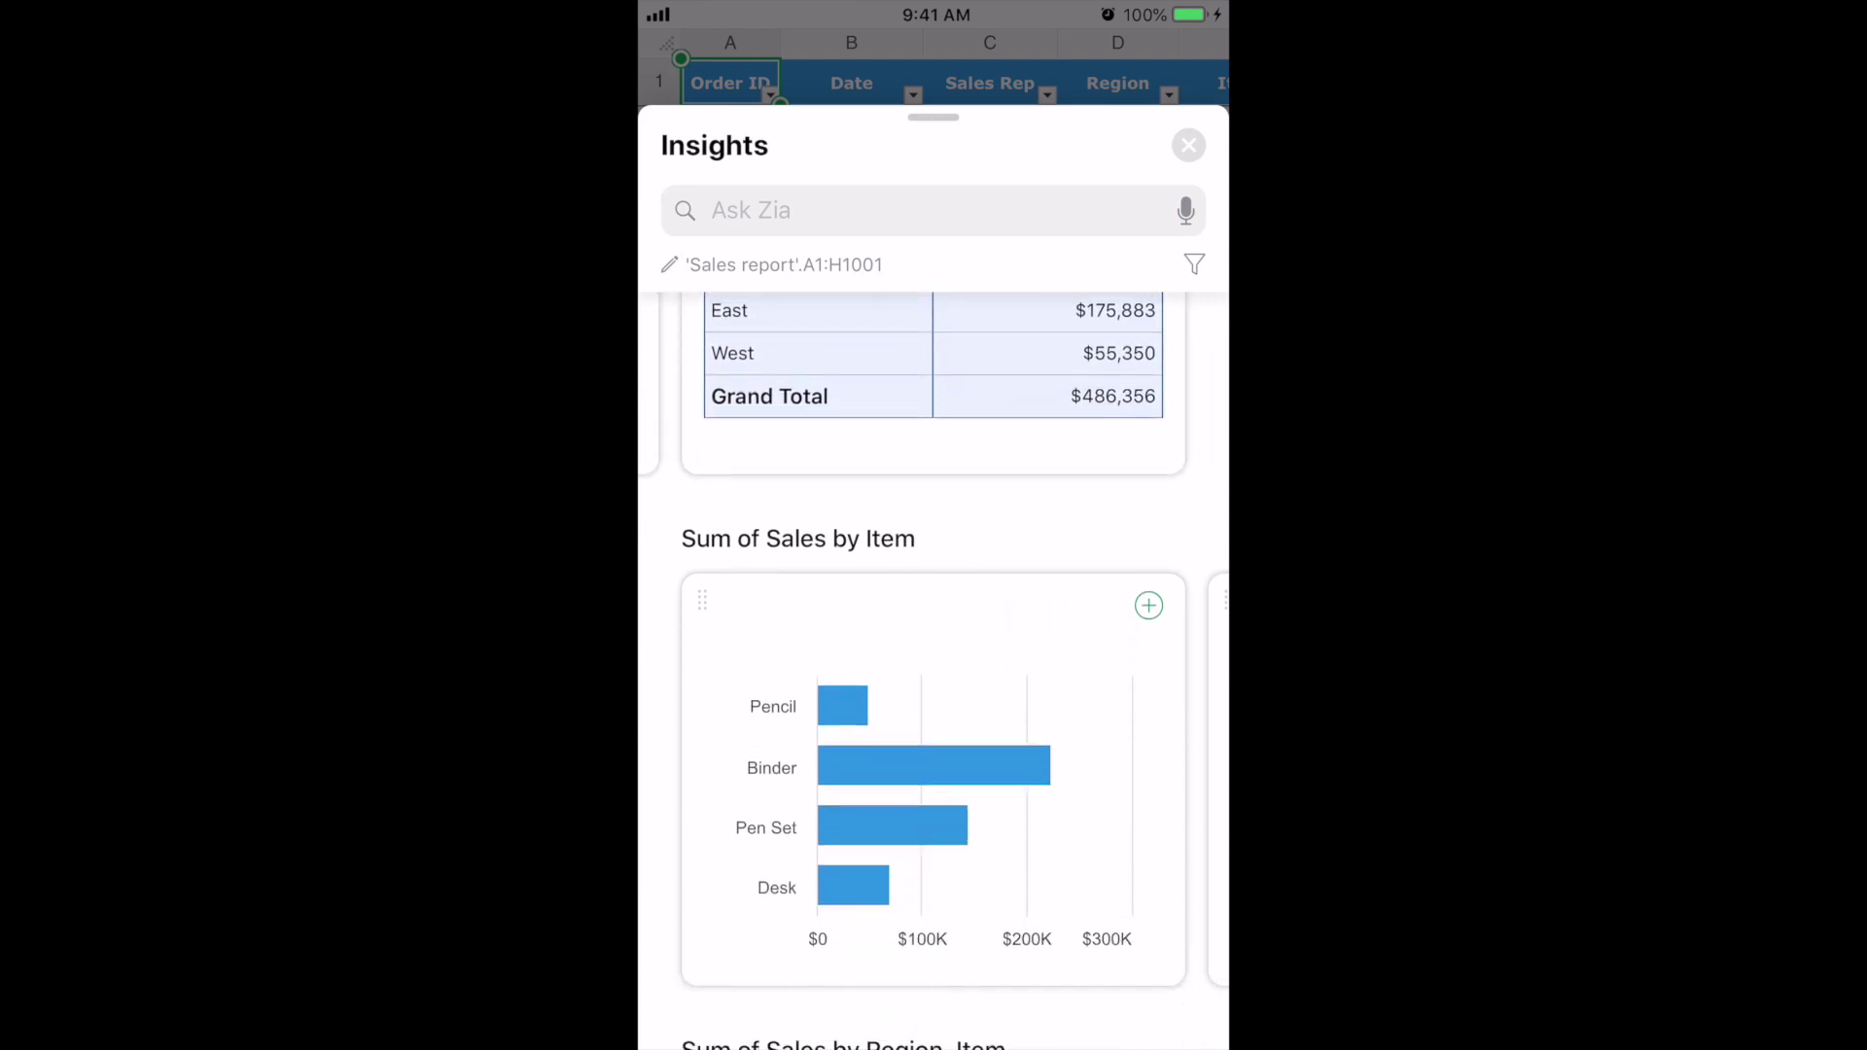
# Step: Open the Sum of Sales by Region, Item chart insight, switch it to horizontal bars and return to the insights list
pyautogui.scroll(-3, 934, 671)
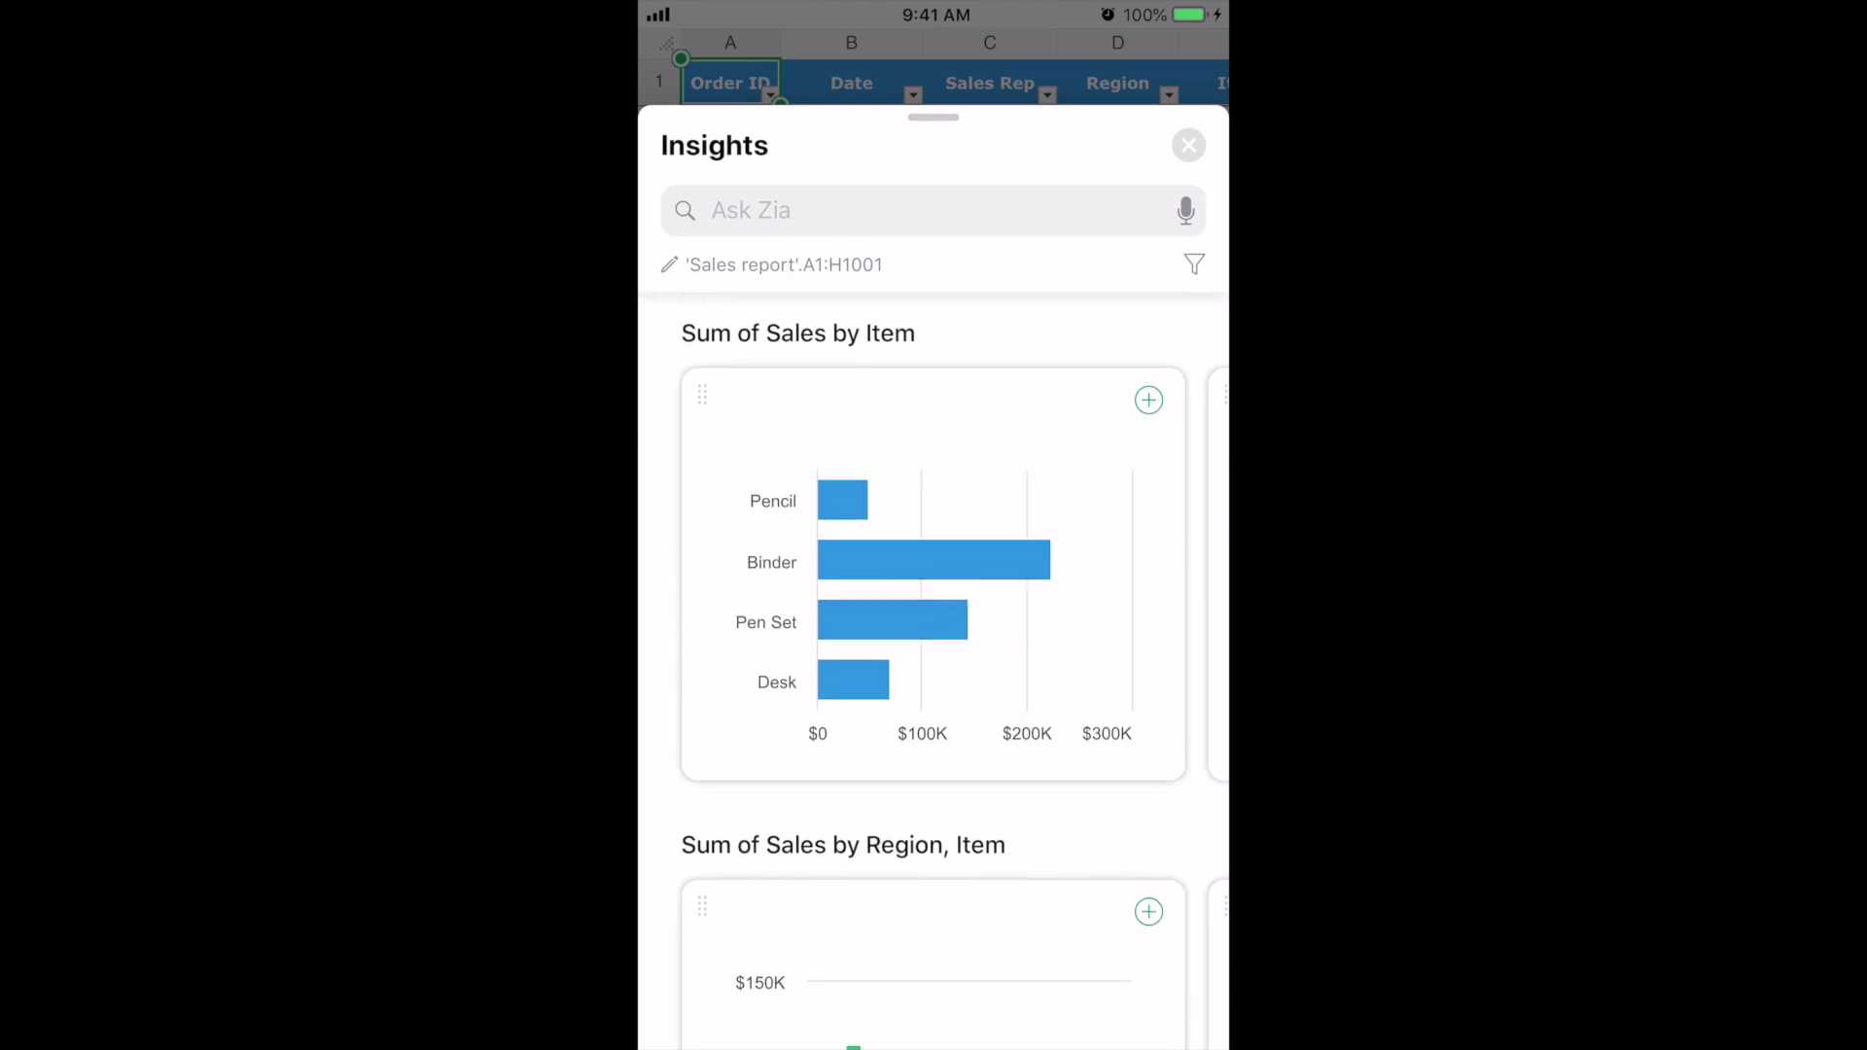
pyautogui.scroll(-2, 934, 672)
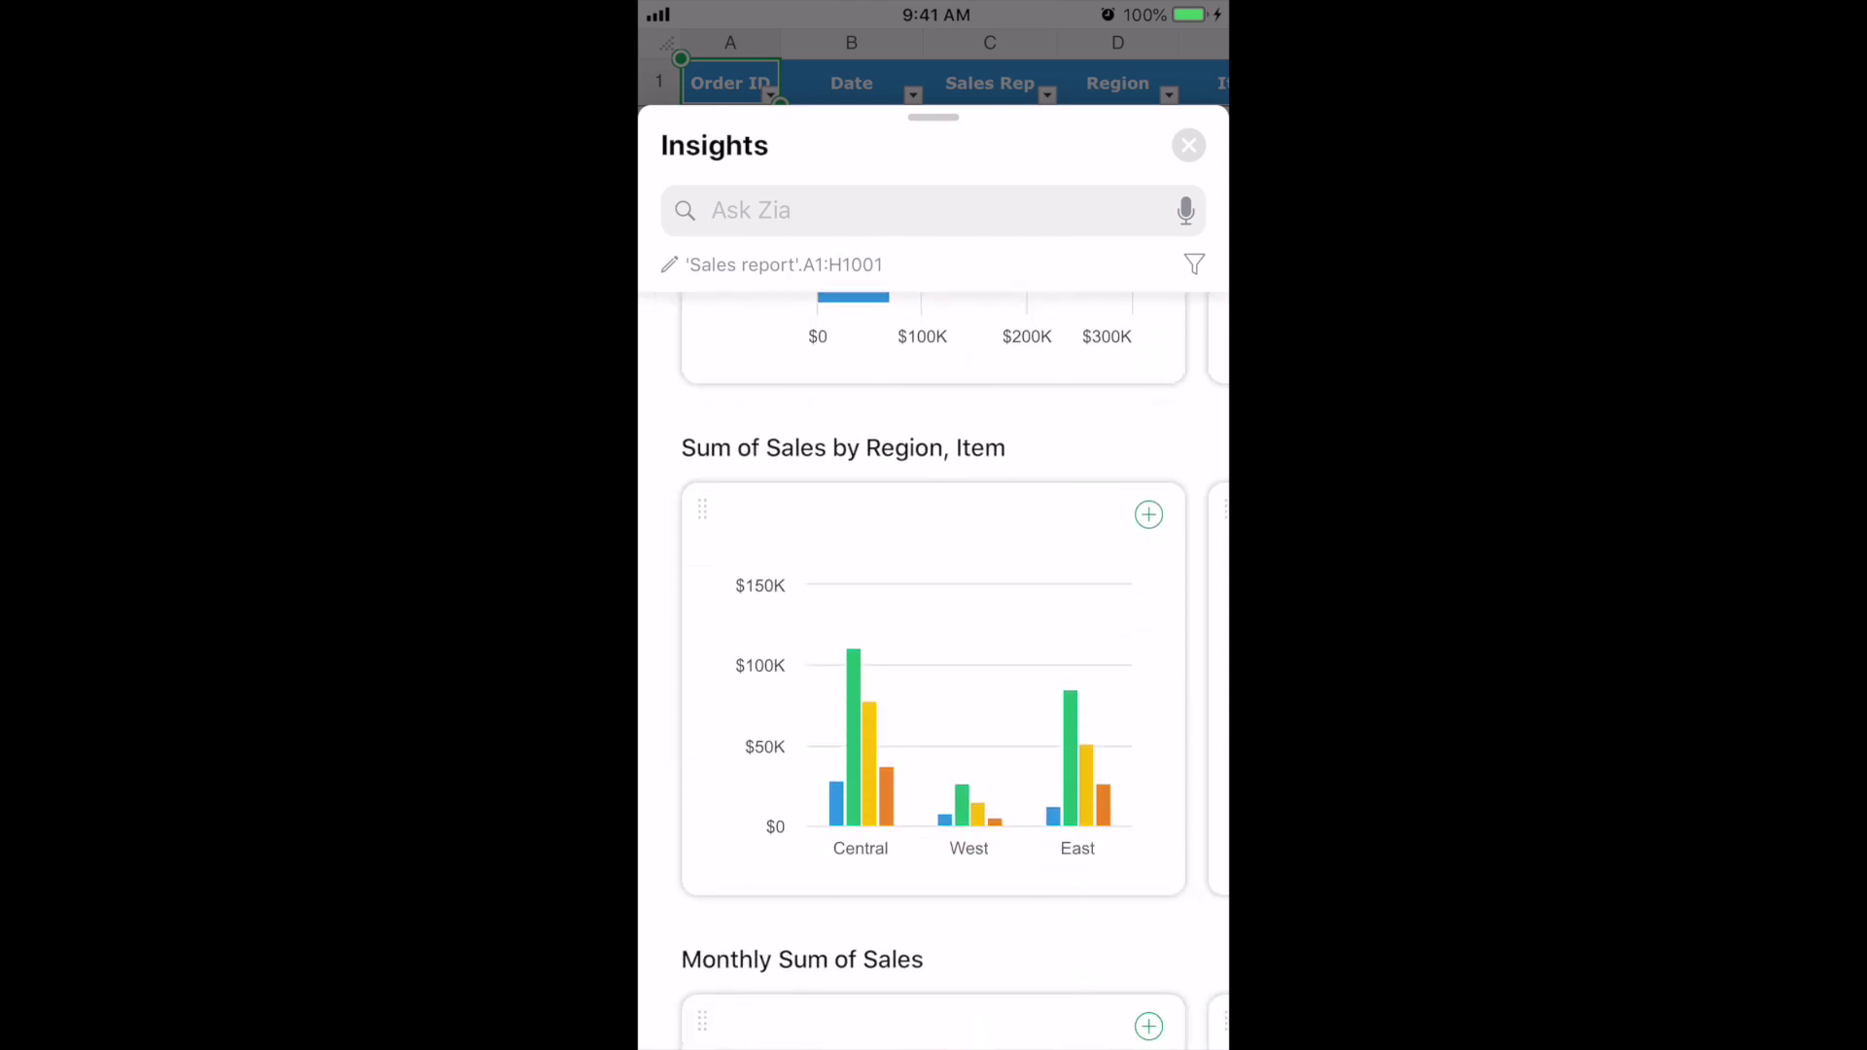
pyautogui.click(934, 689)
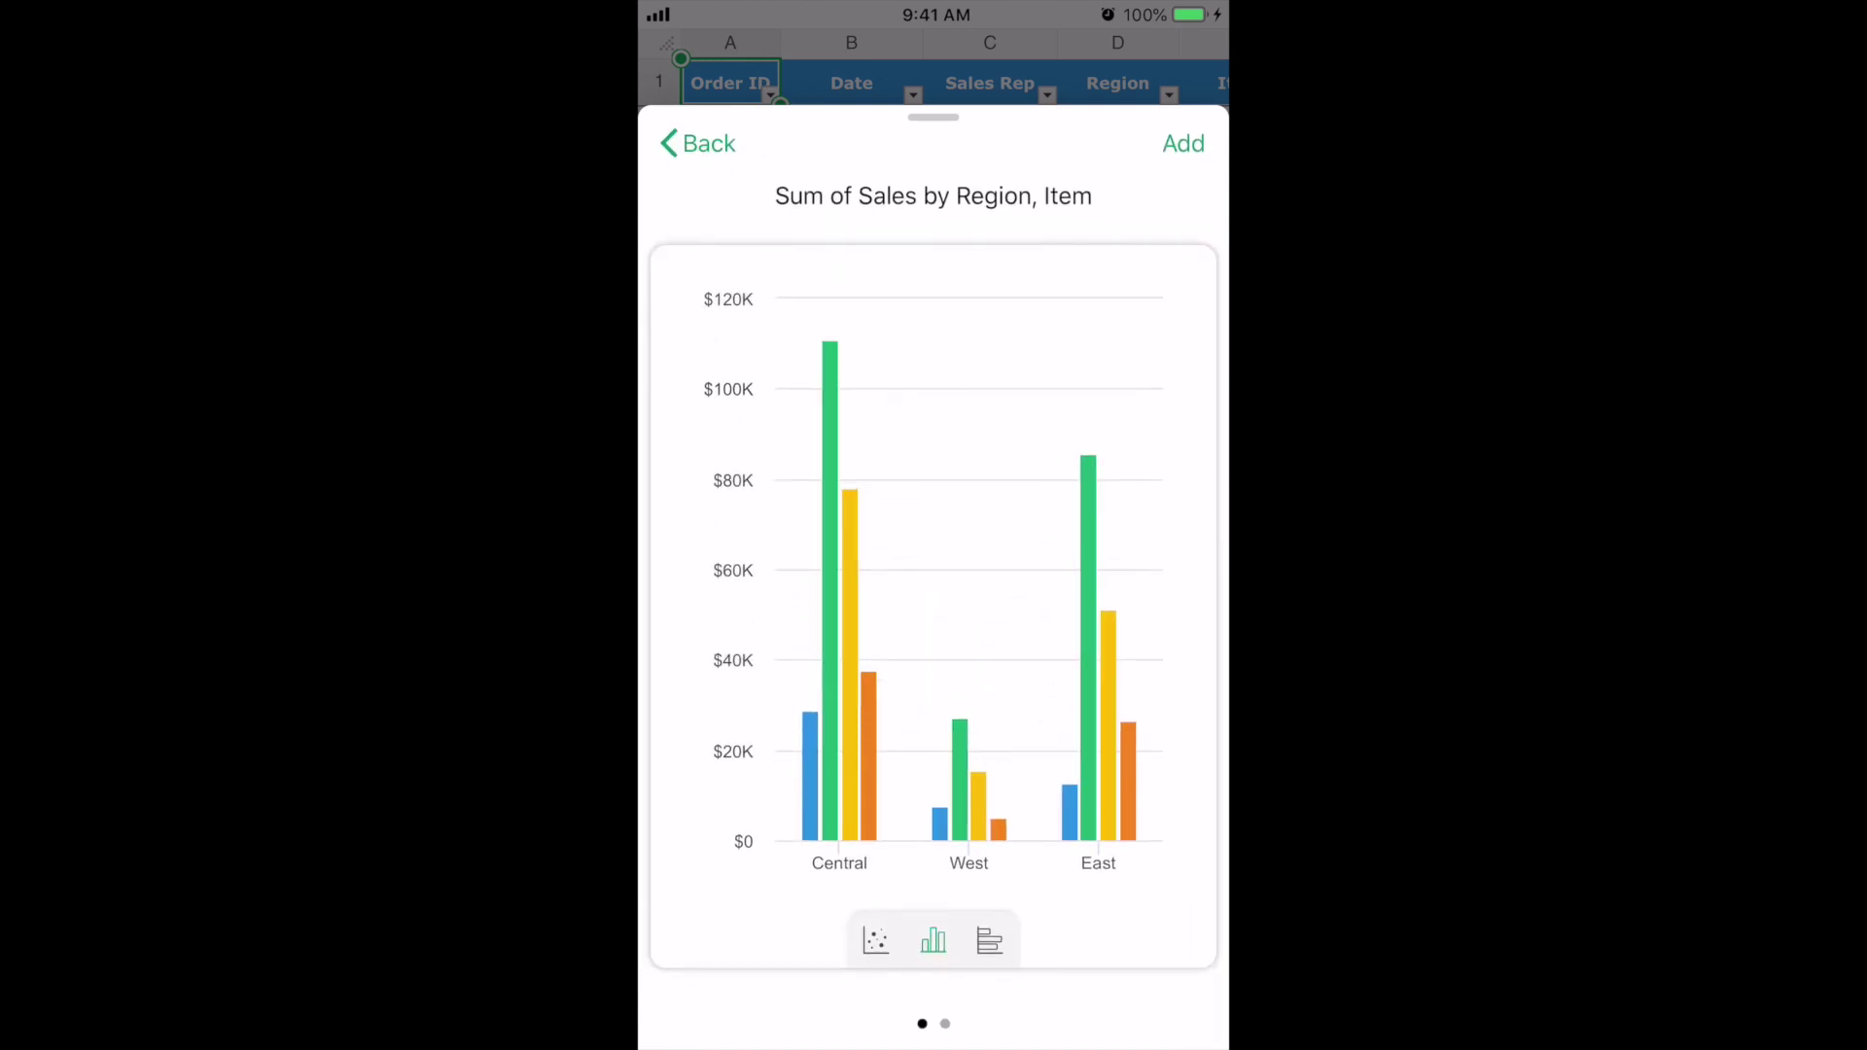
pyautogui.click(991, 941)
pyautogui.click(698, 143)
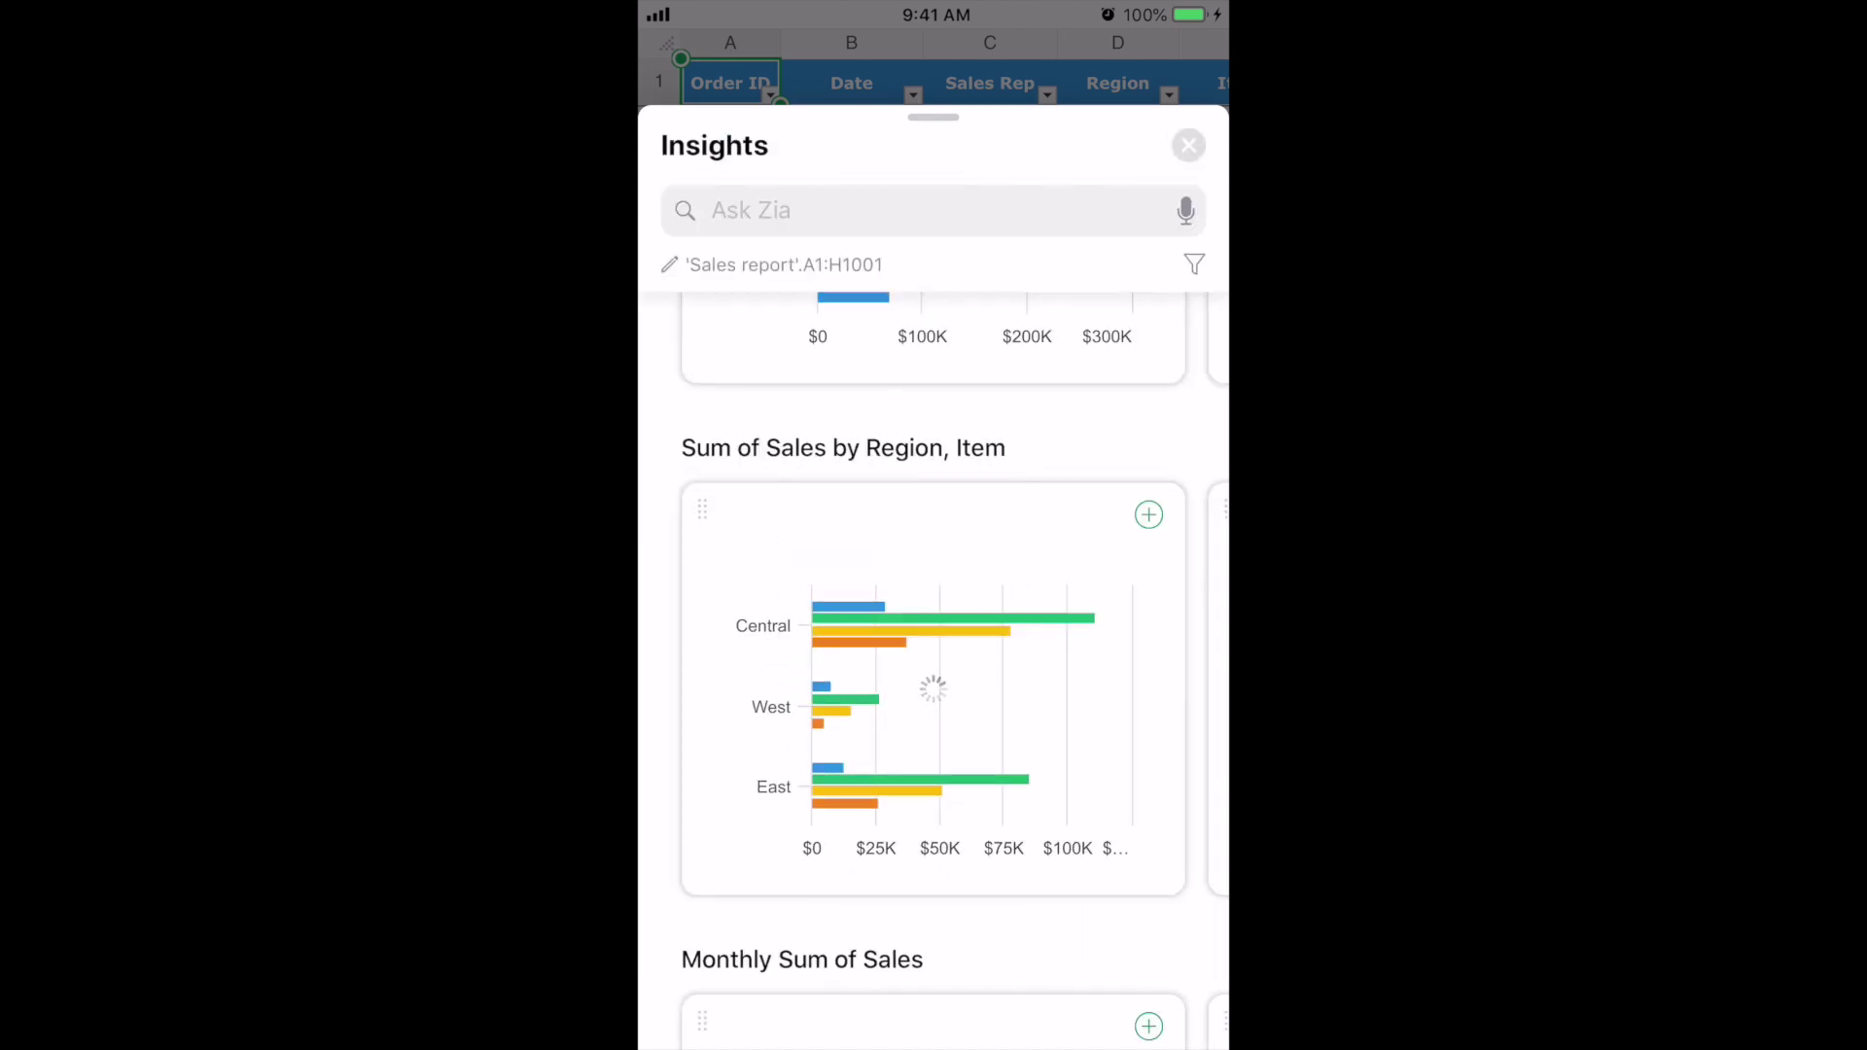
# Step: Shrink the insights view and place the Sum of Sales by Region, Item column chart in the empty area around columns P to S
pyautogui.moveTo(934, 117); pyautogui.dragTo(934, 336)
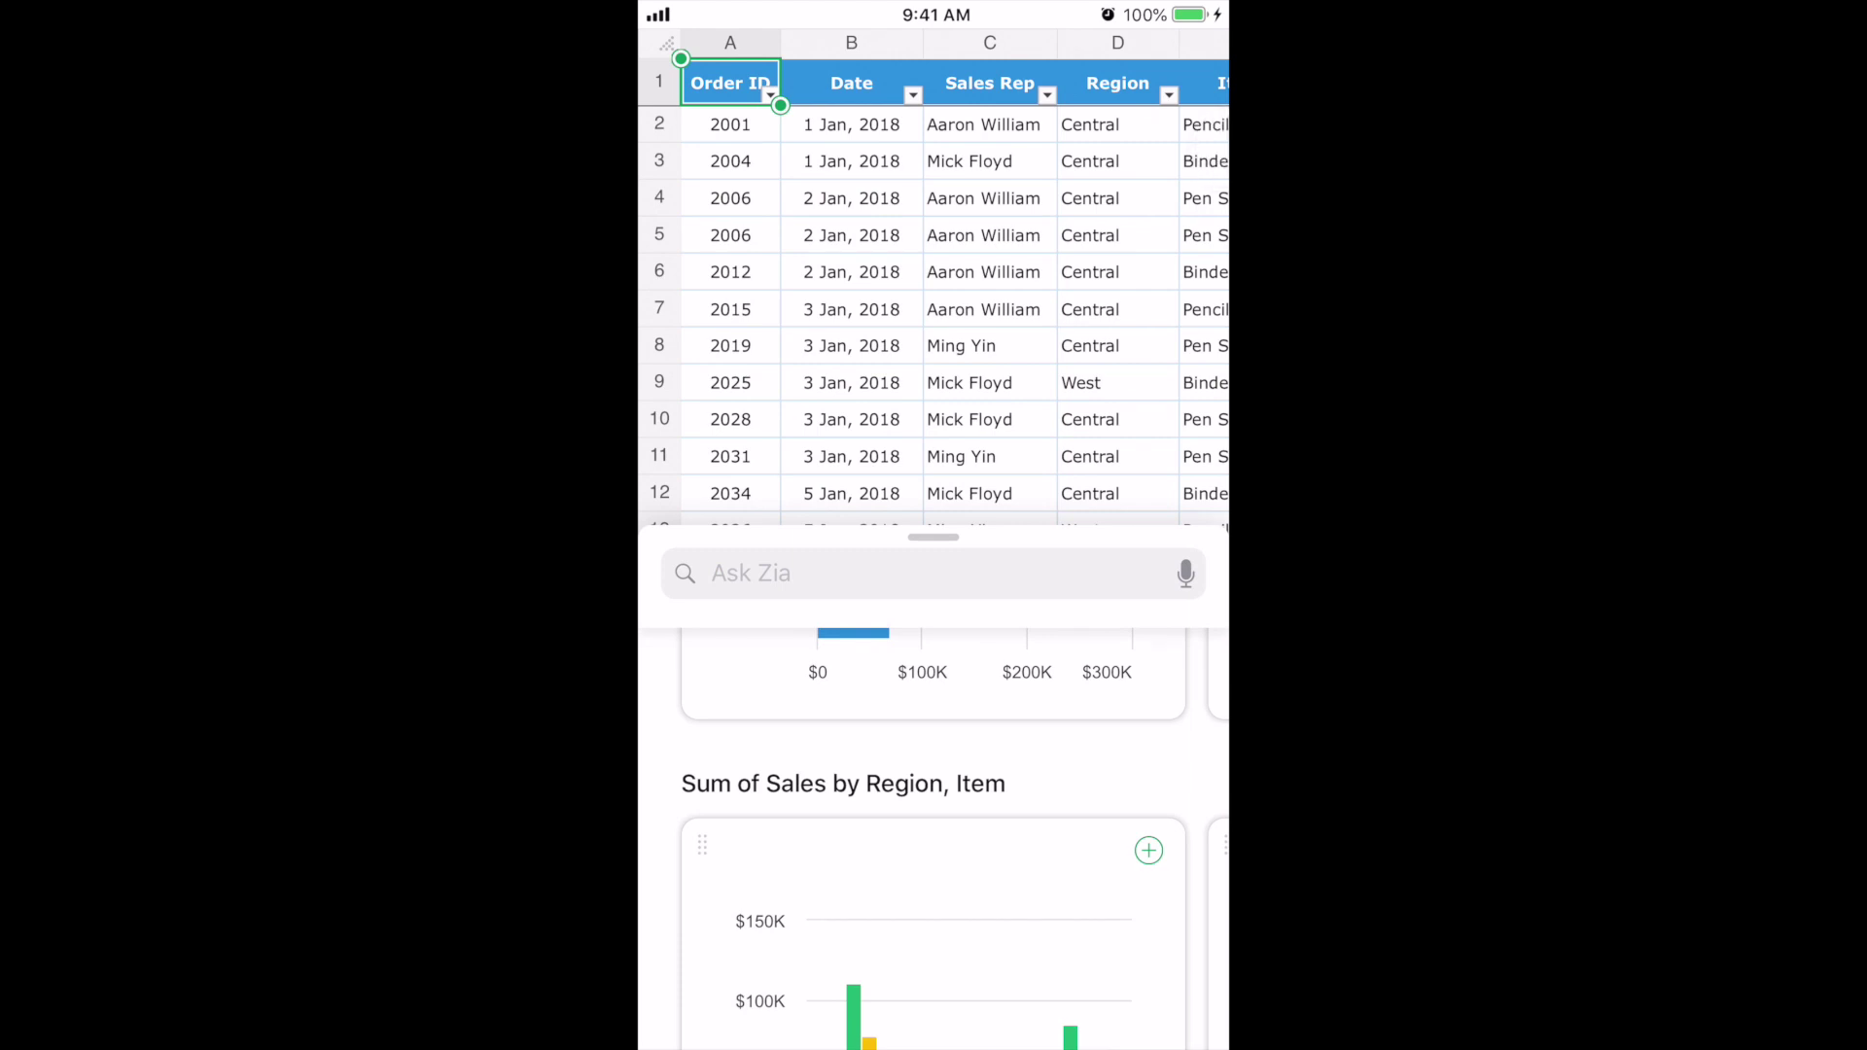
pyautogui.hscroll(10, 955, 277)
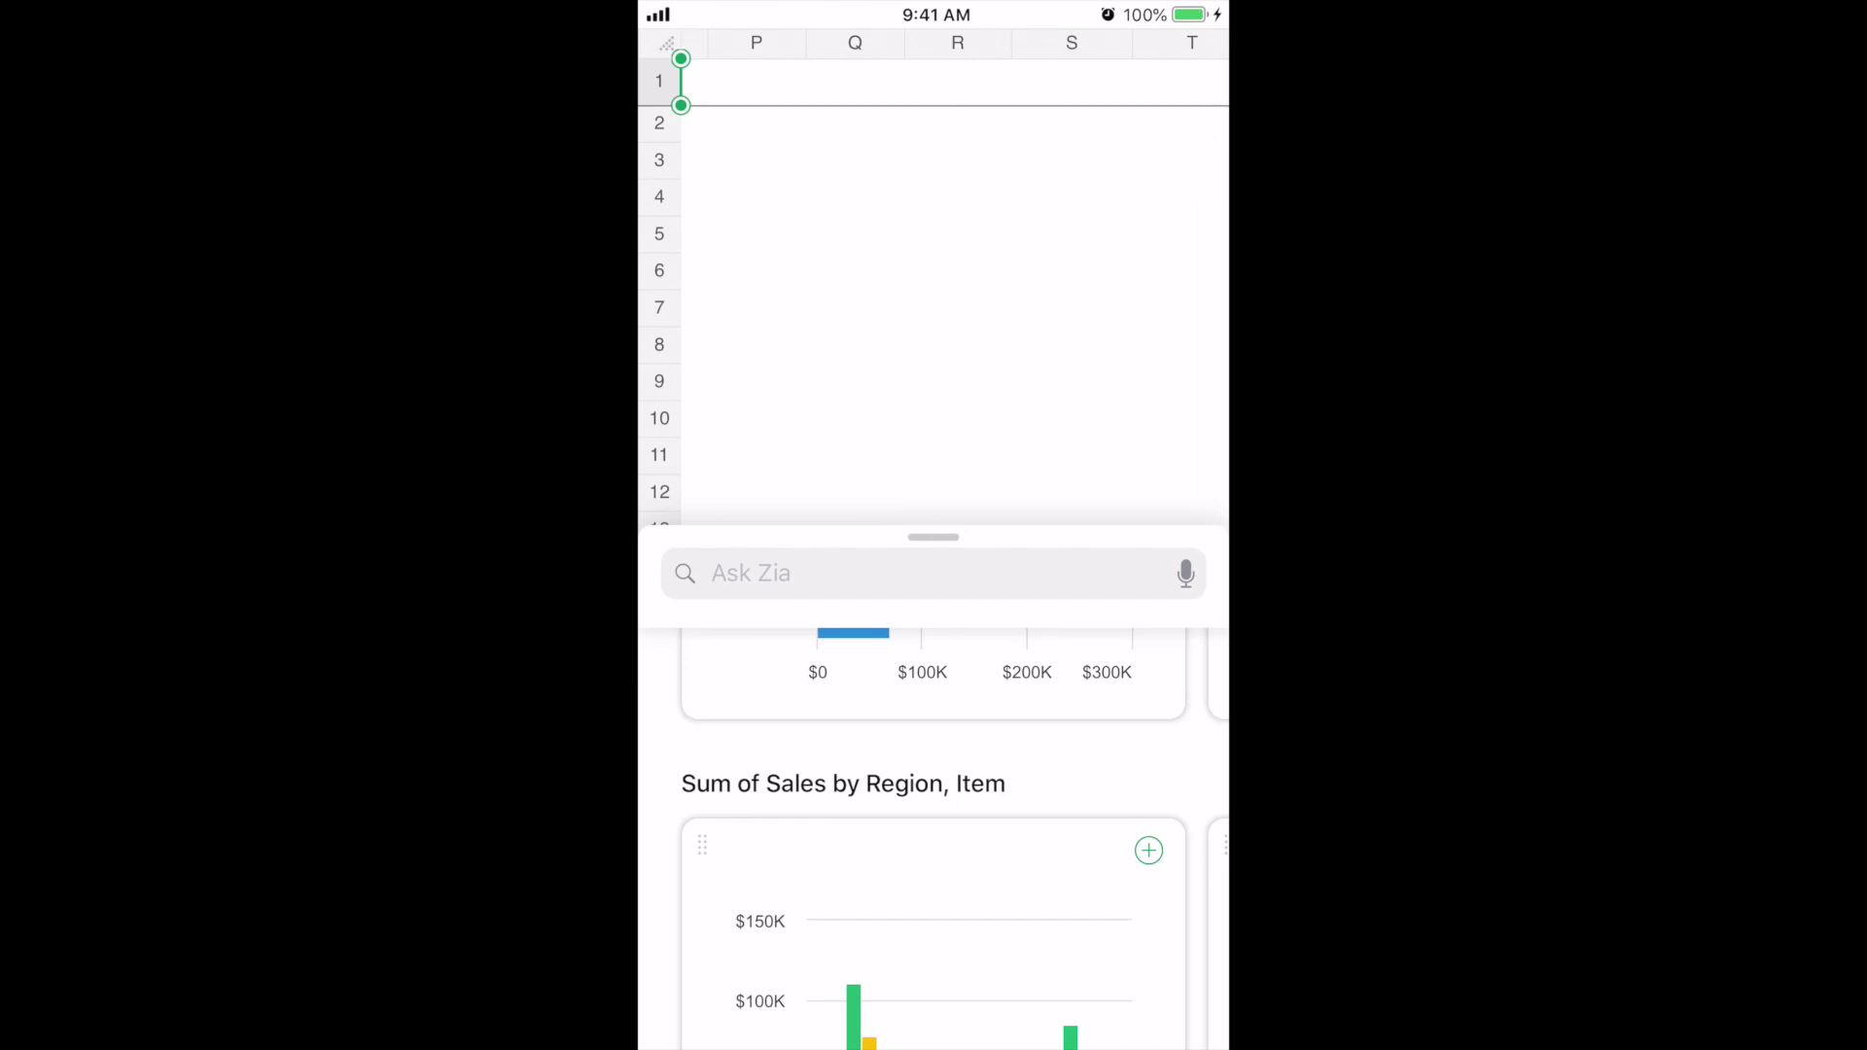
pyautogui.moveTo(917, 933); pyautogui.dragTo(845, 260)
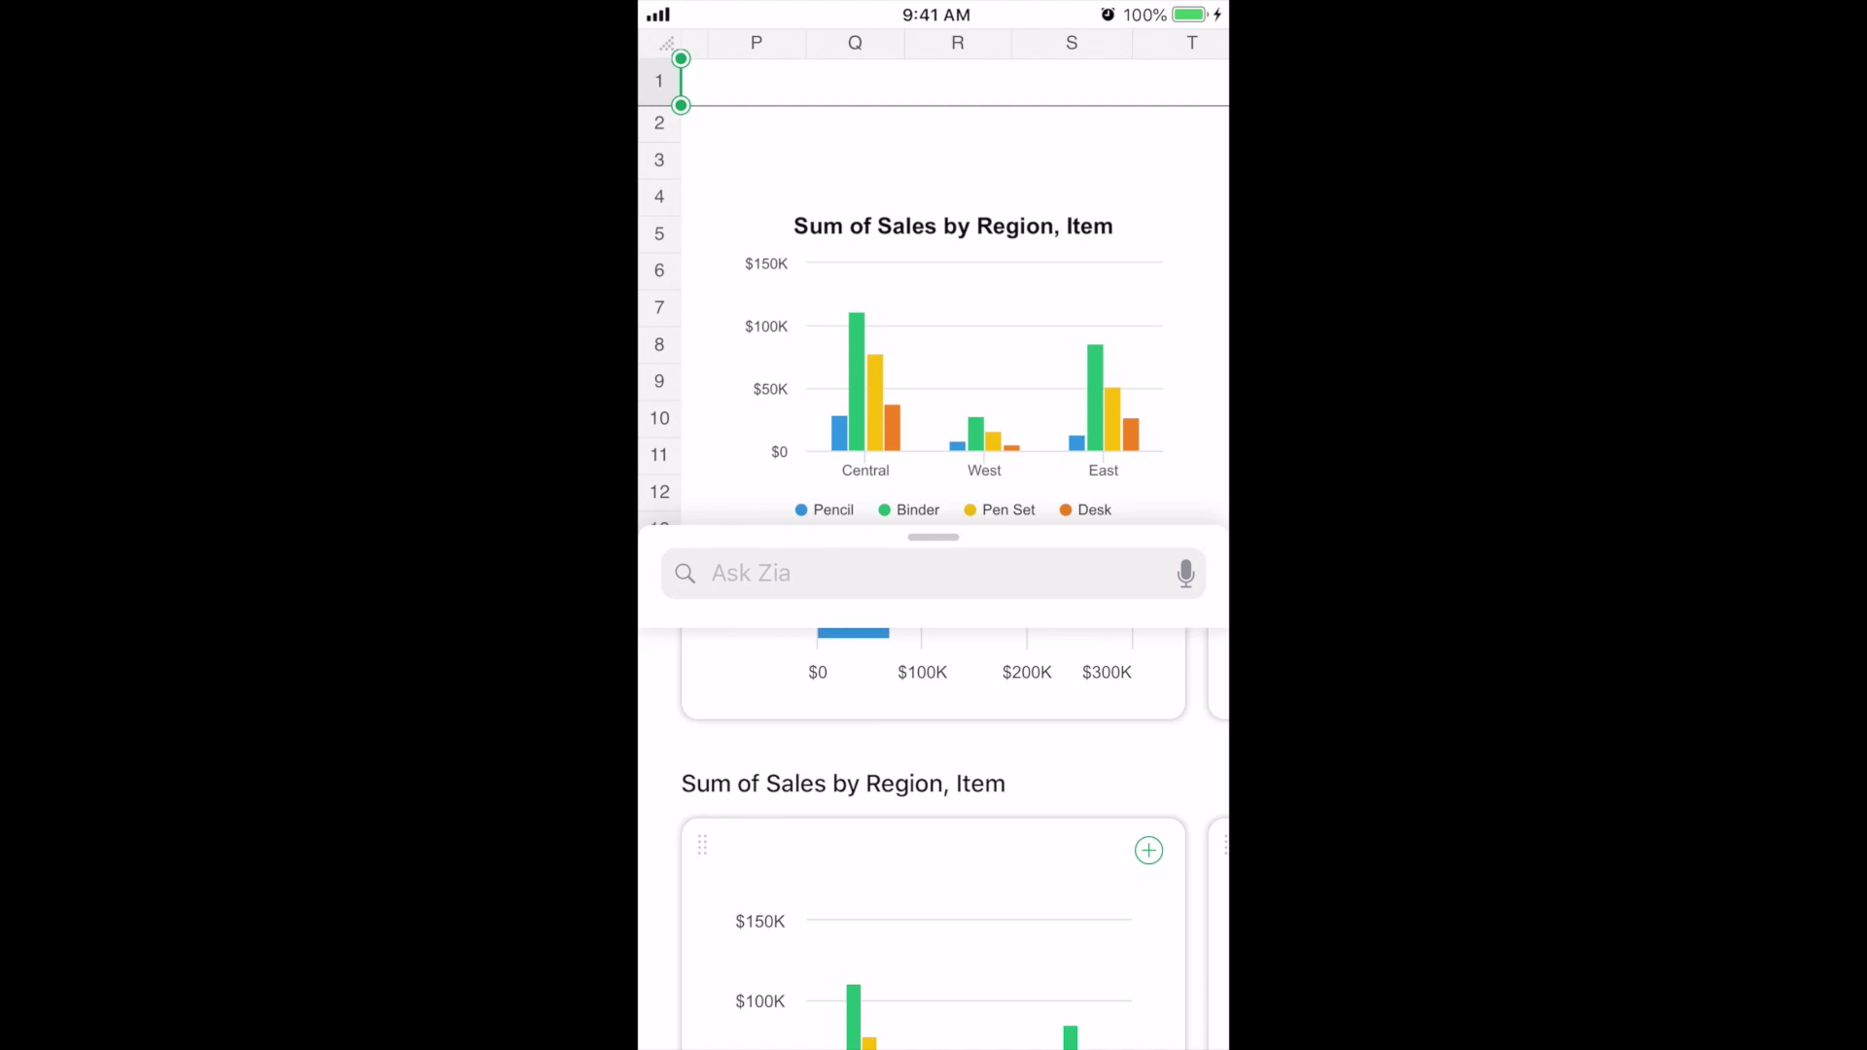
# Step: Ask Zia by voice "Give me the total sales per month" and review the answer's line chart and pivot table
pyautogui.click(915, 573)
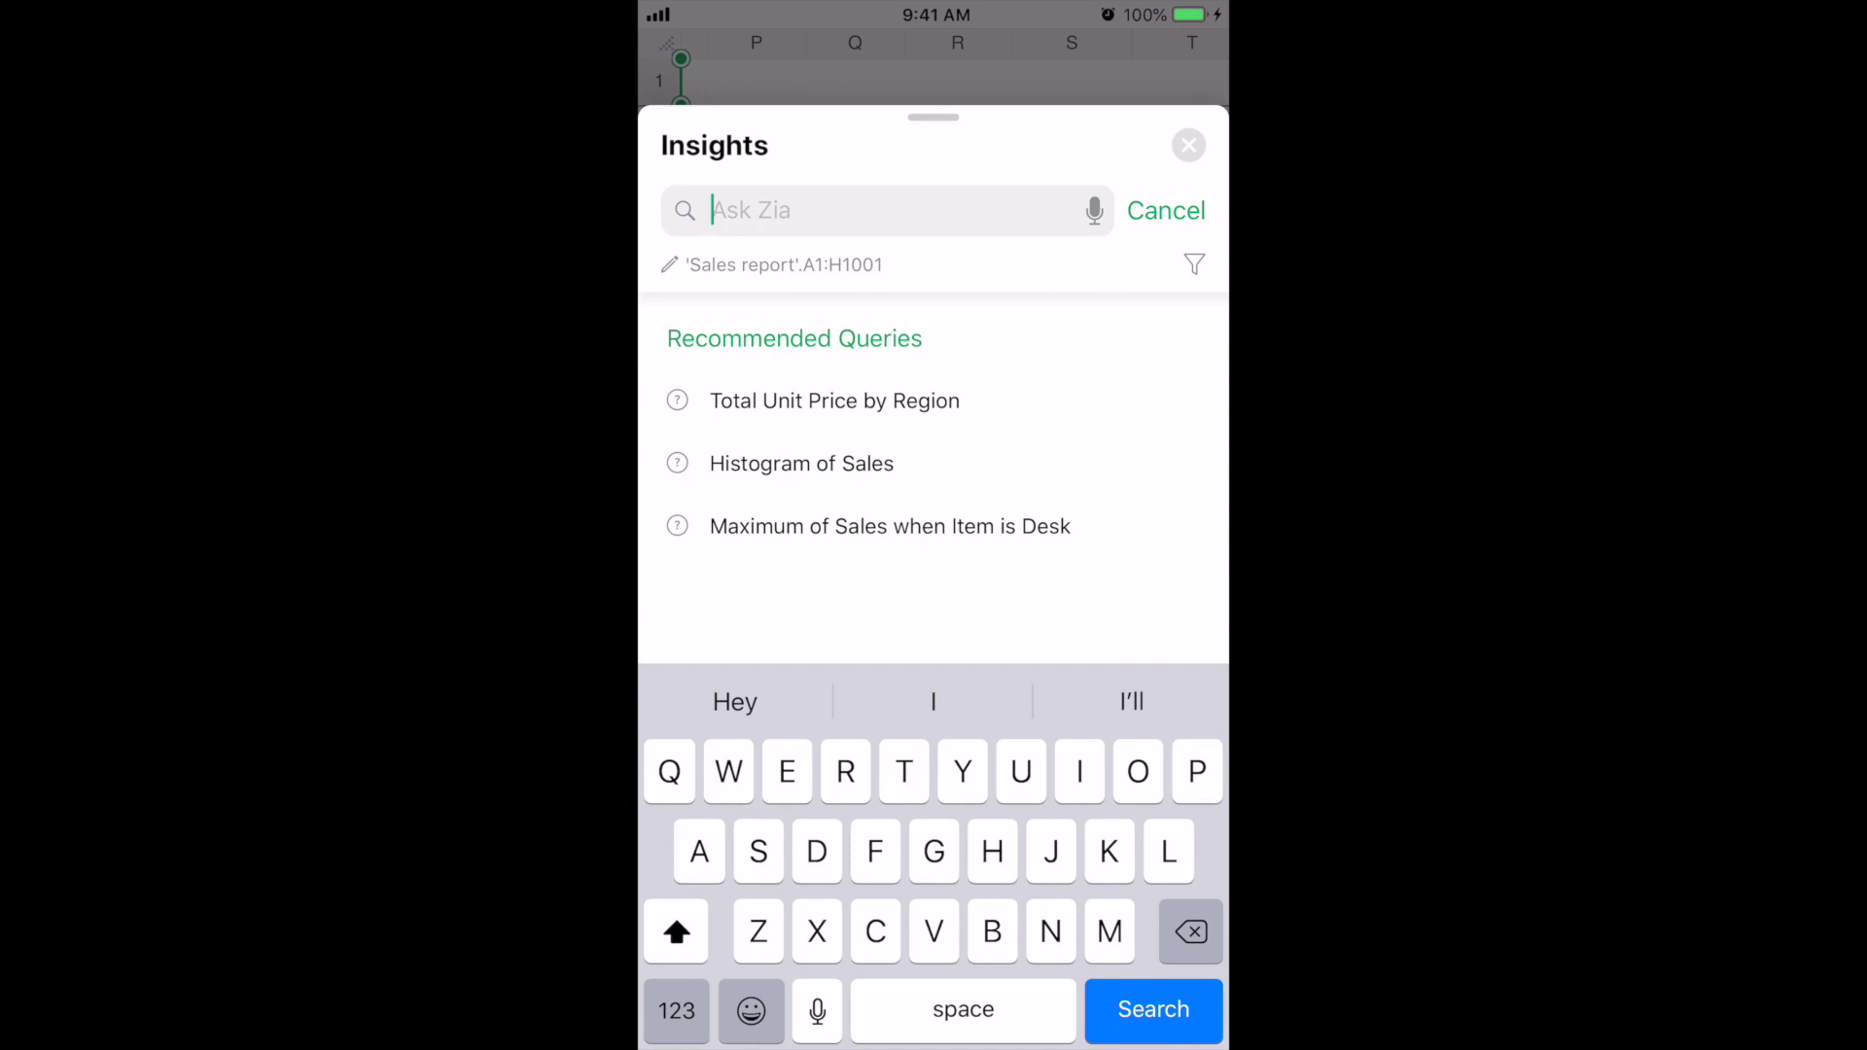
pyautogui.click(1094, 210)
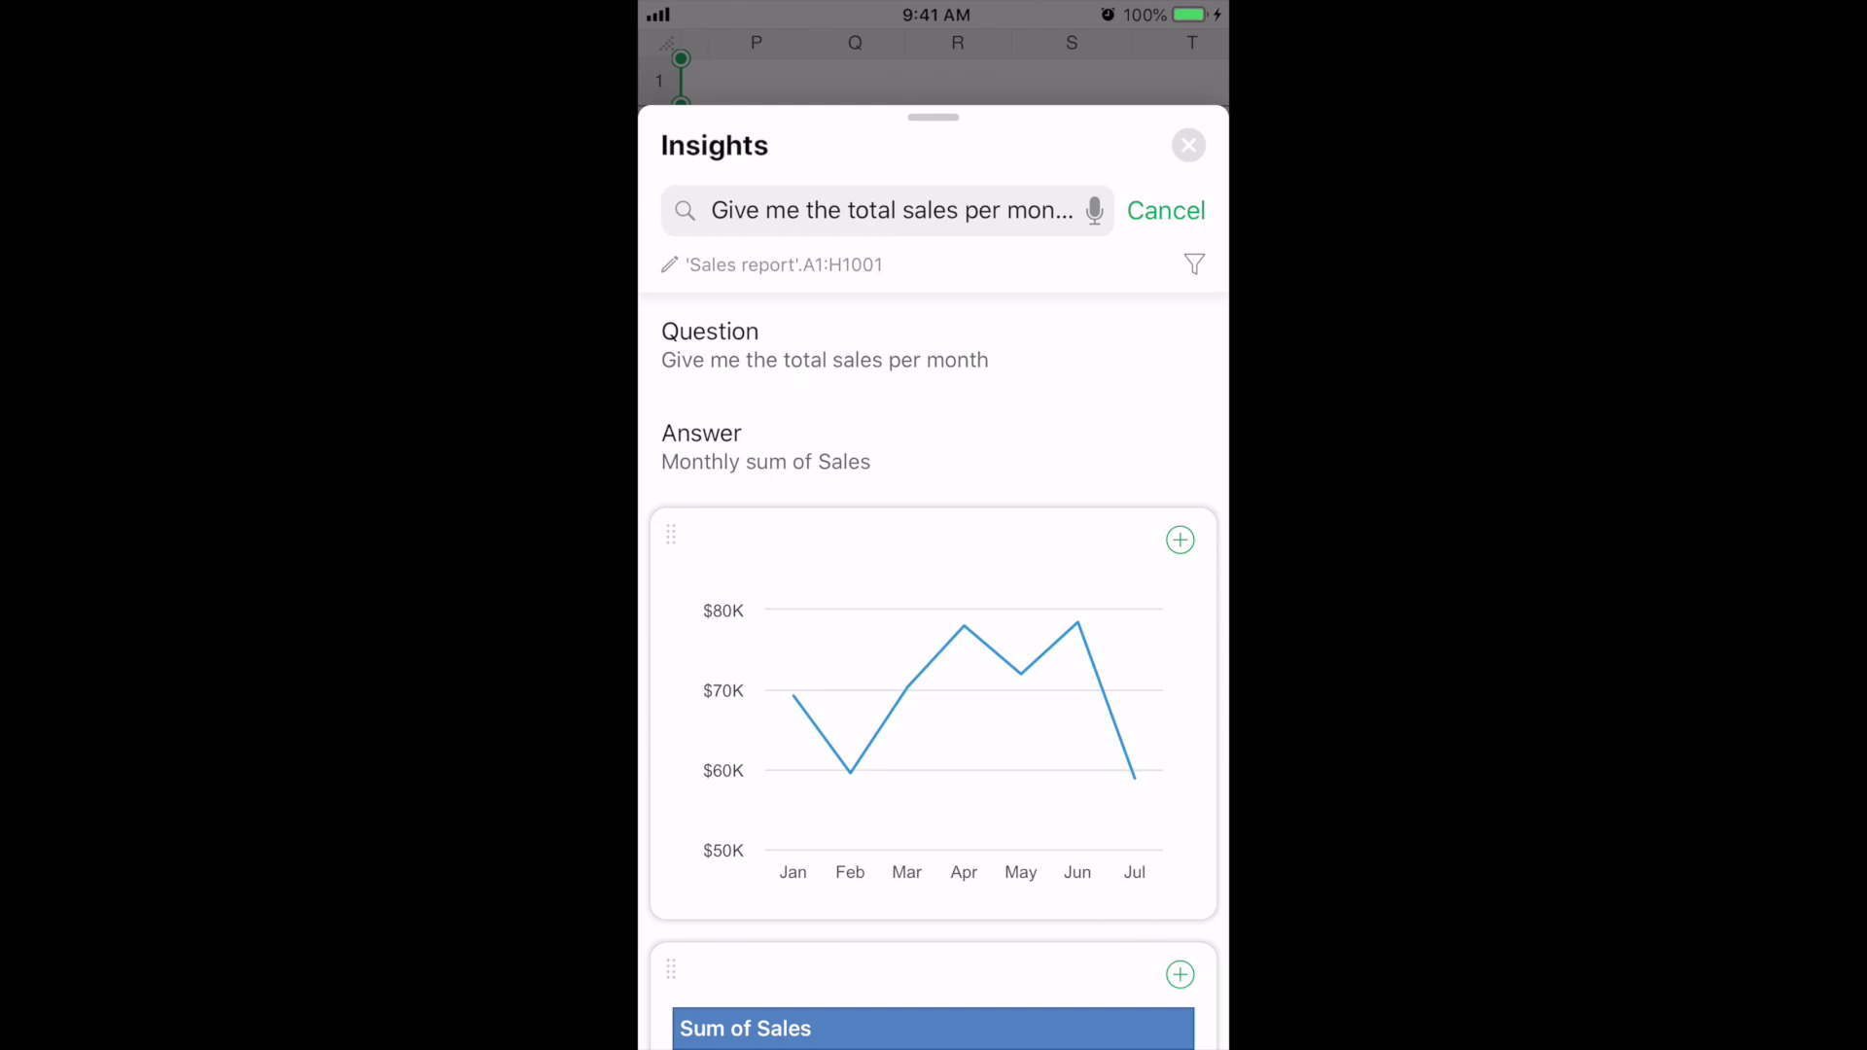
pyautogui.scroll(-5, 933, 671)
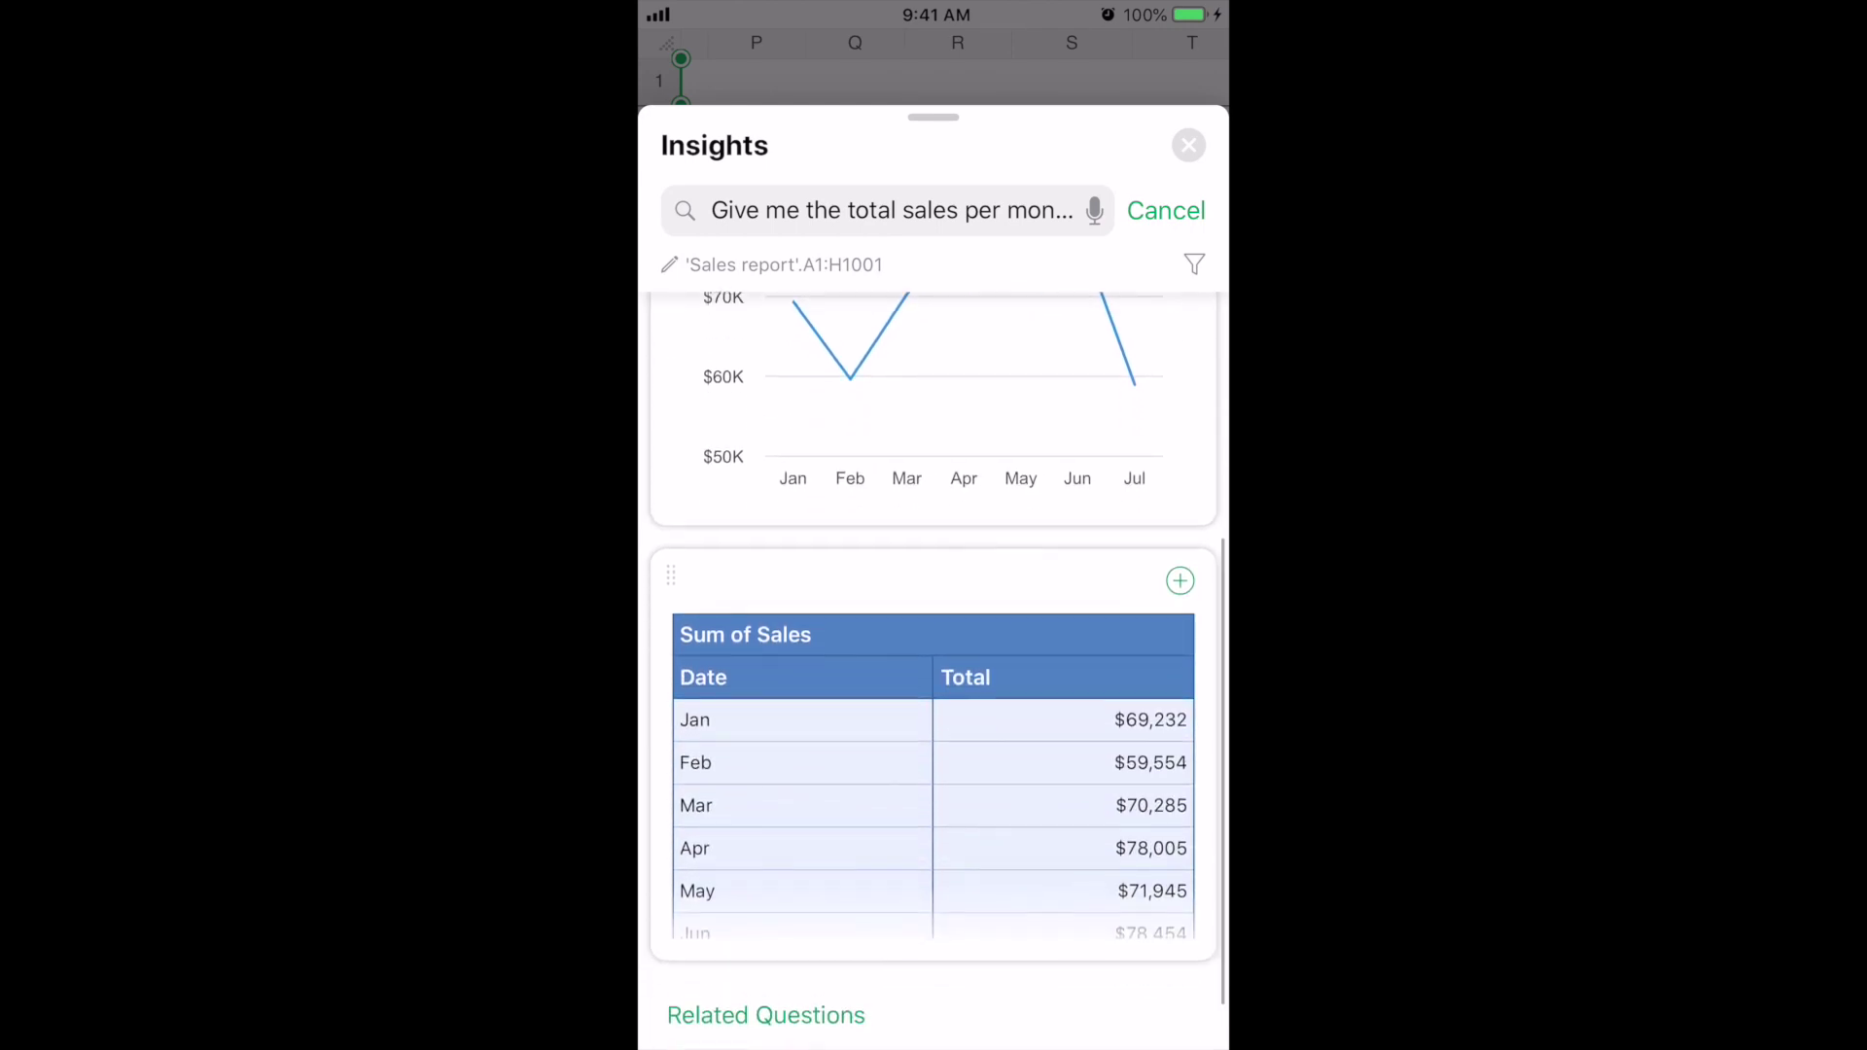
pyautogui.scroll(5, 934, 671)
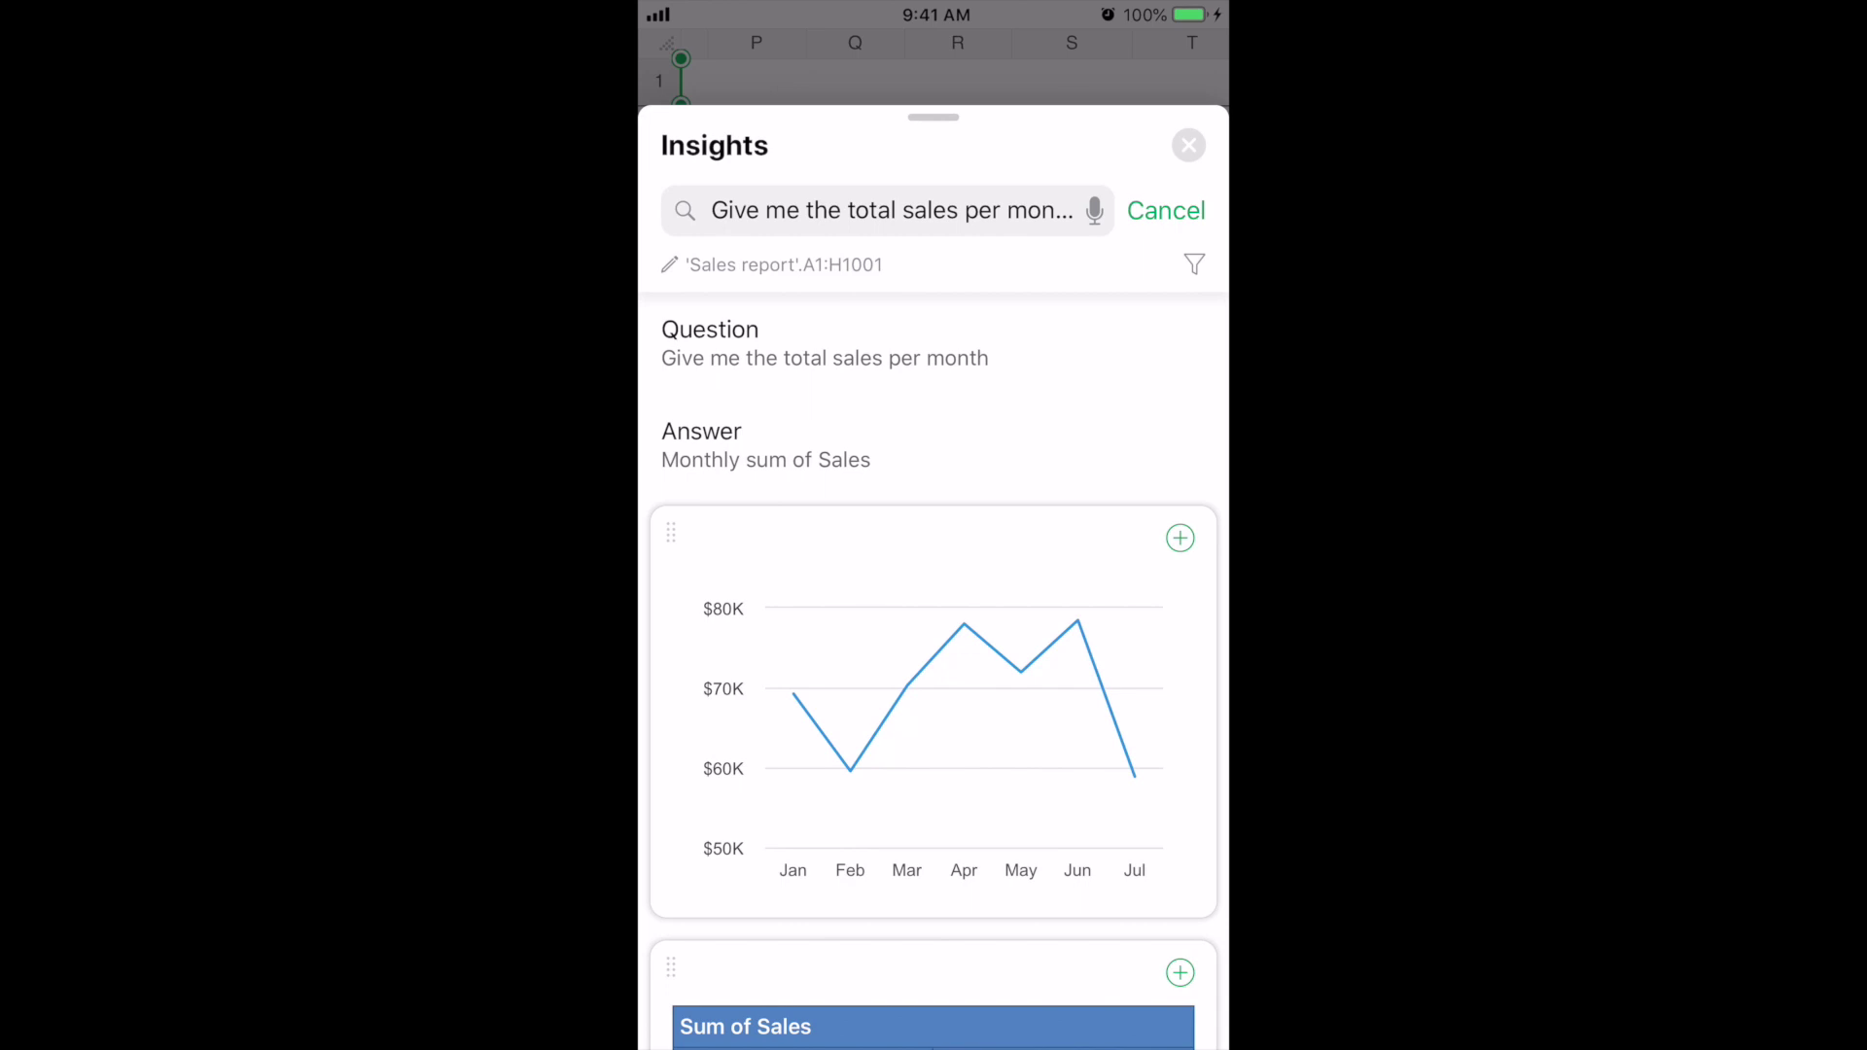
pyautogui.scroll(-5, 933, 671)
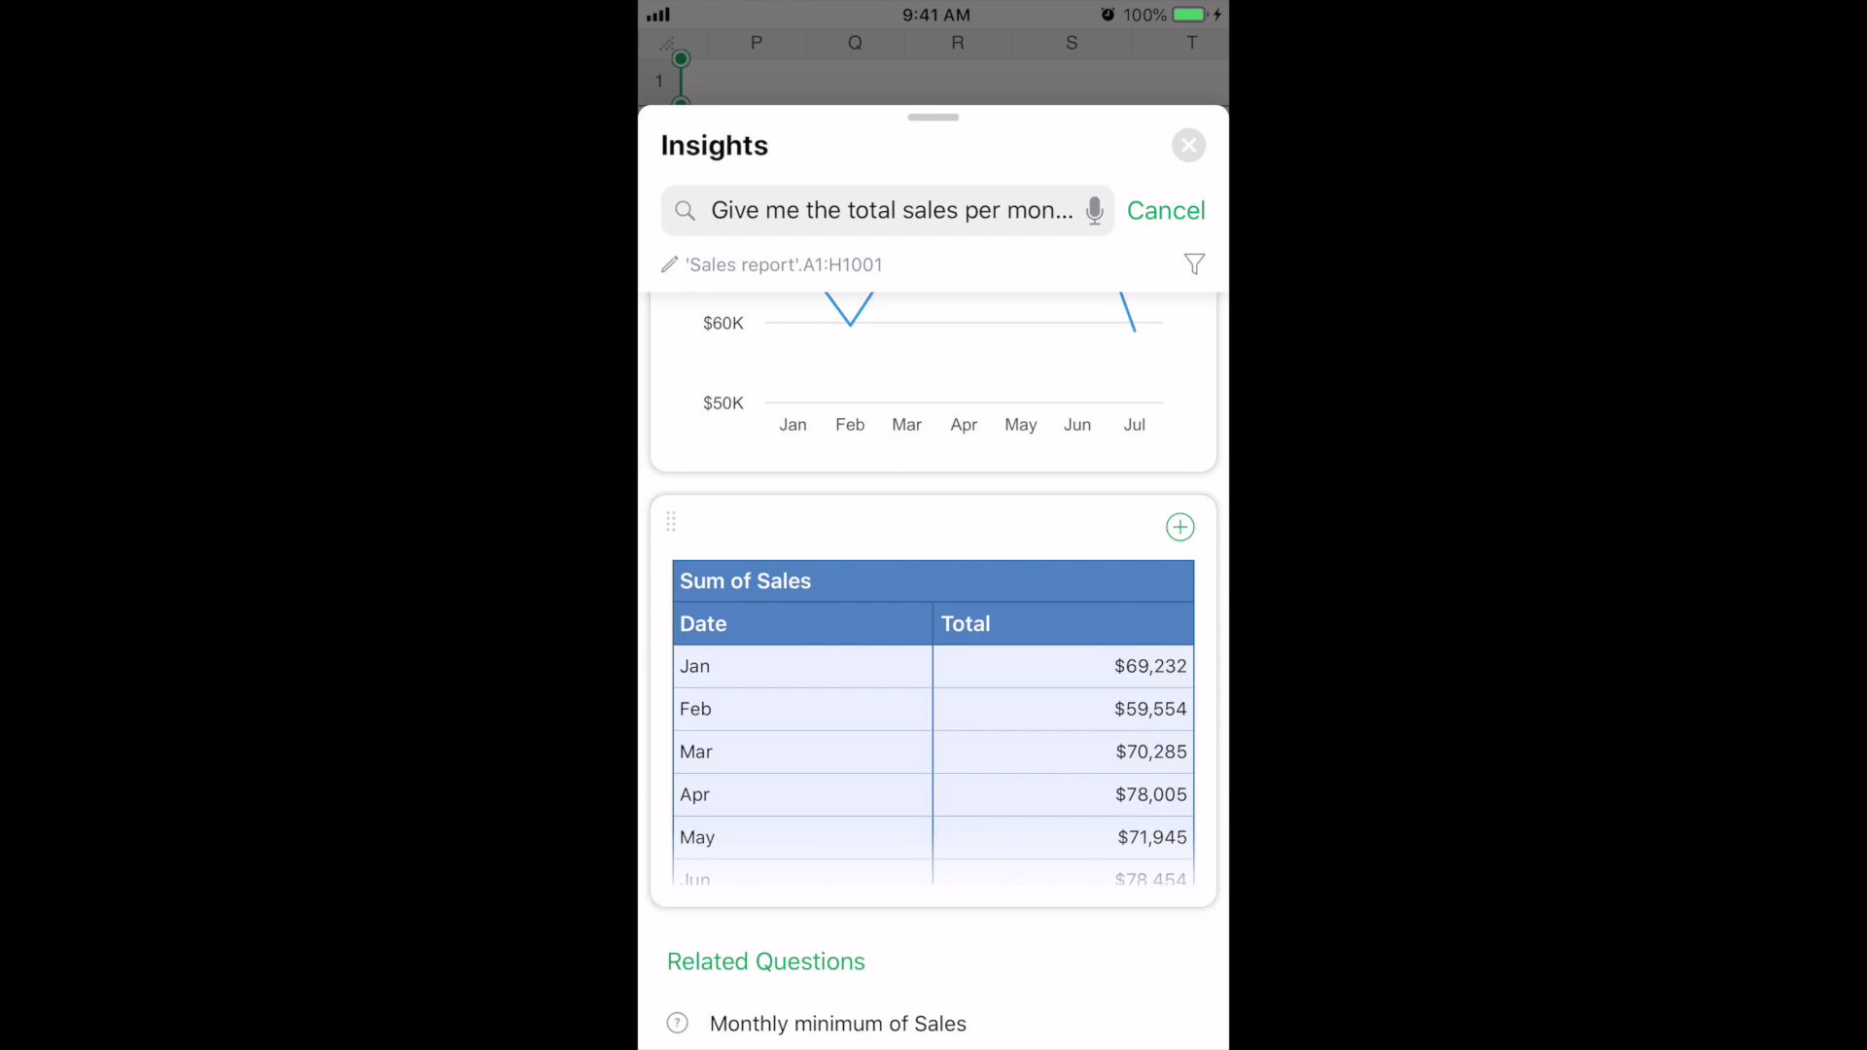
pyautogui.scroll(6, 933, 662)
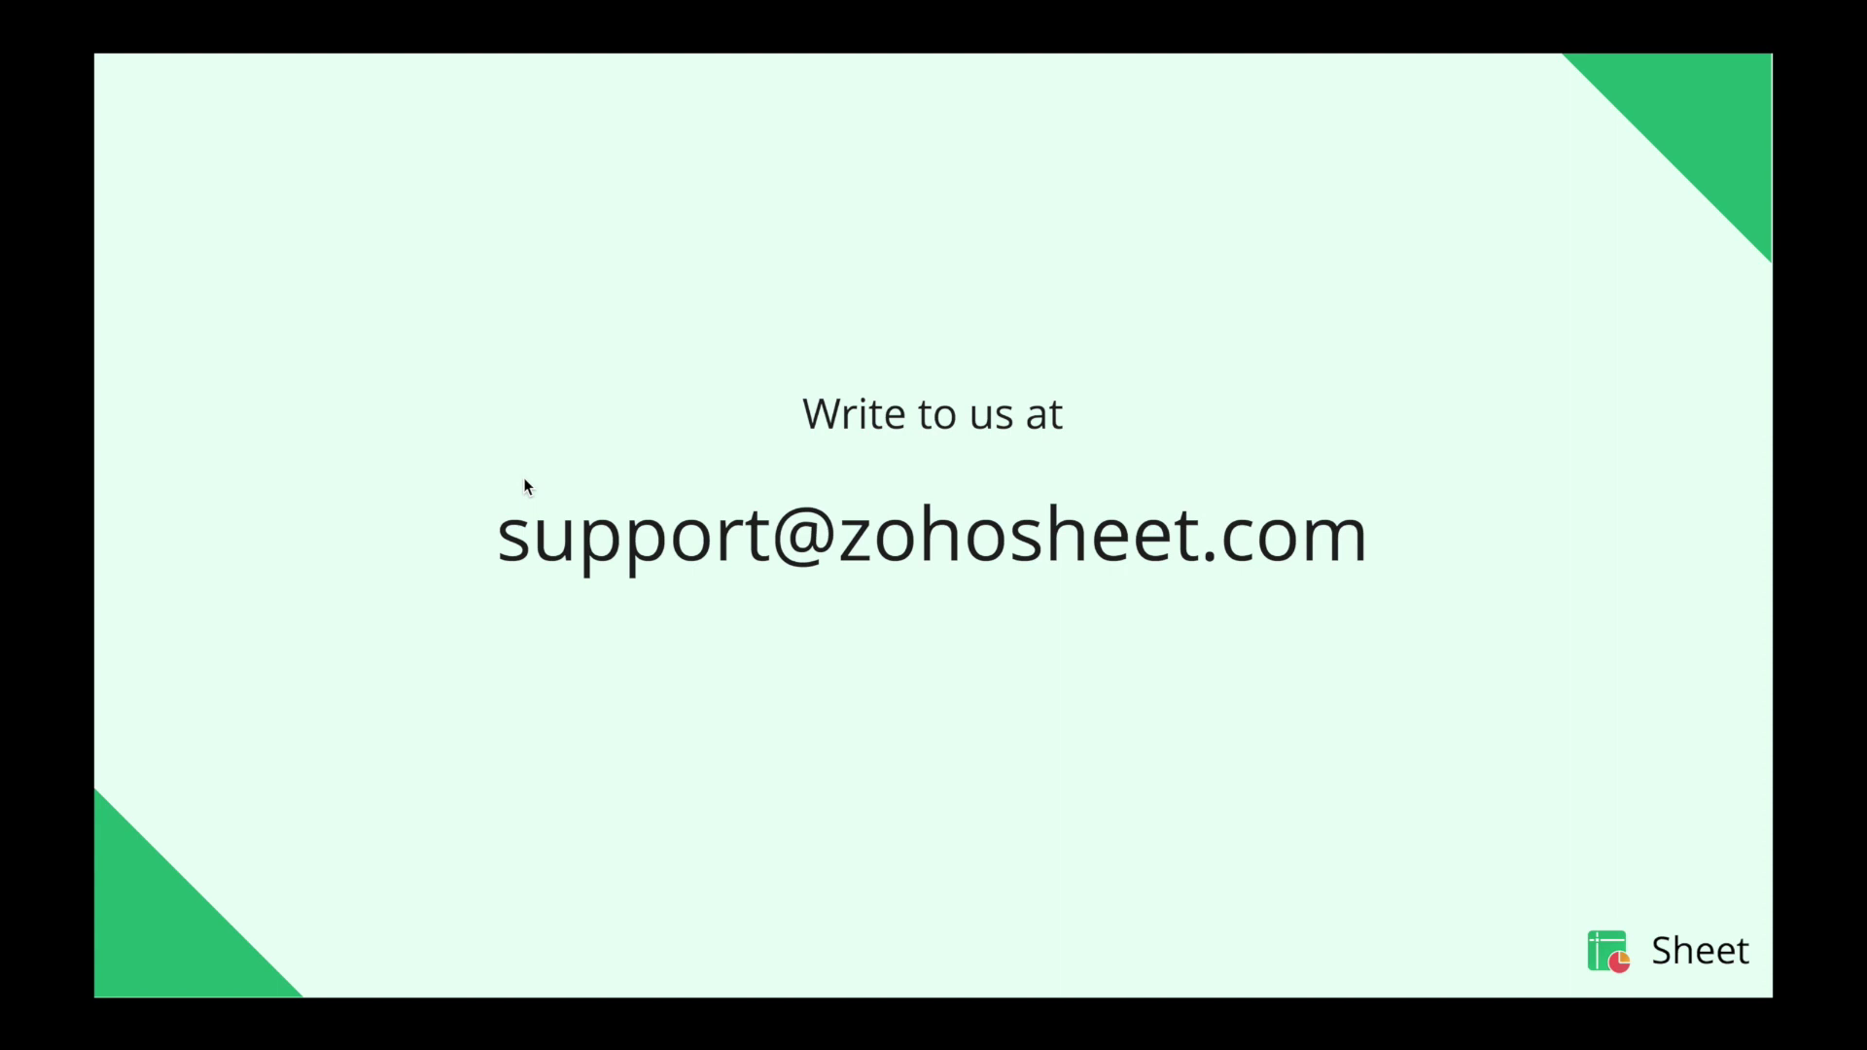
pyautogui.press('Right')
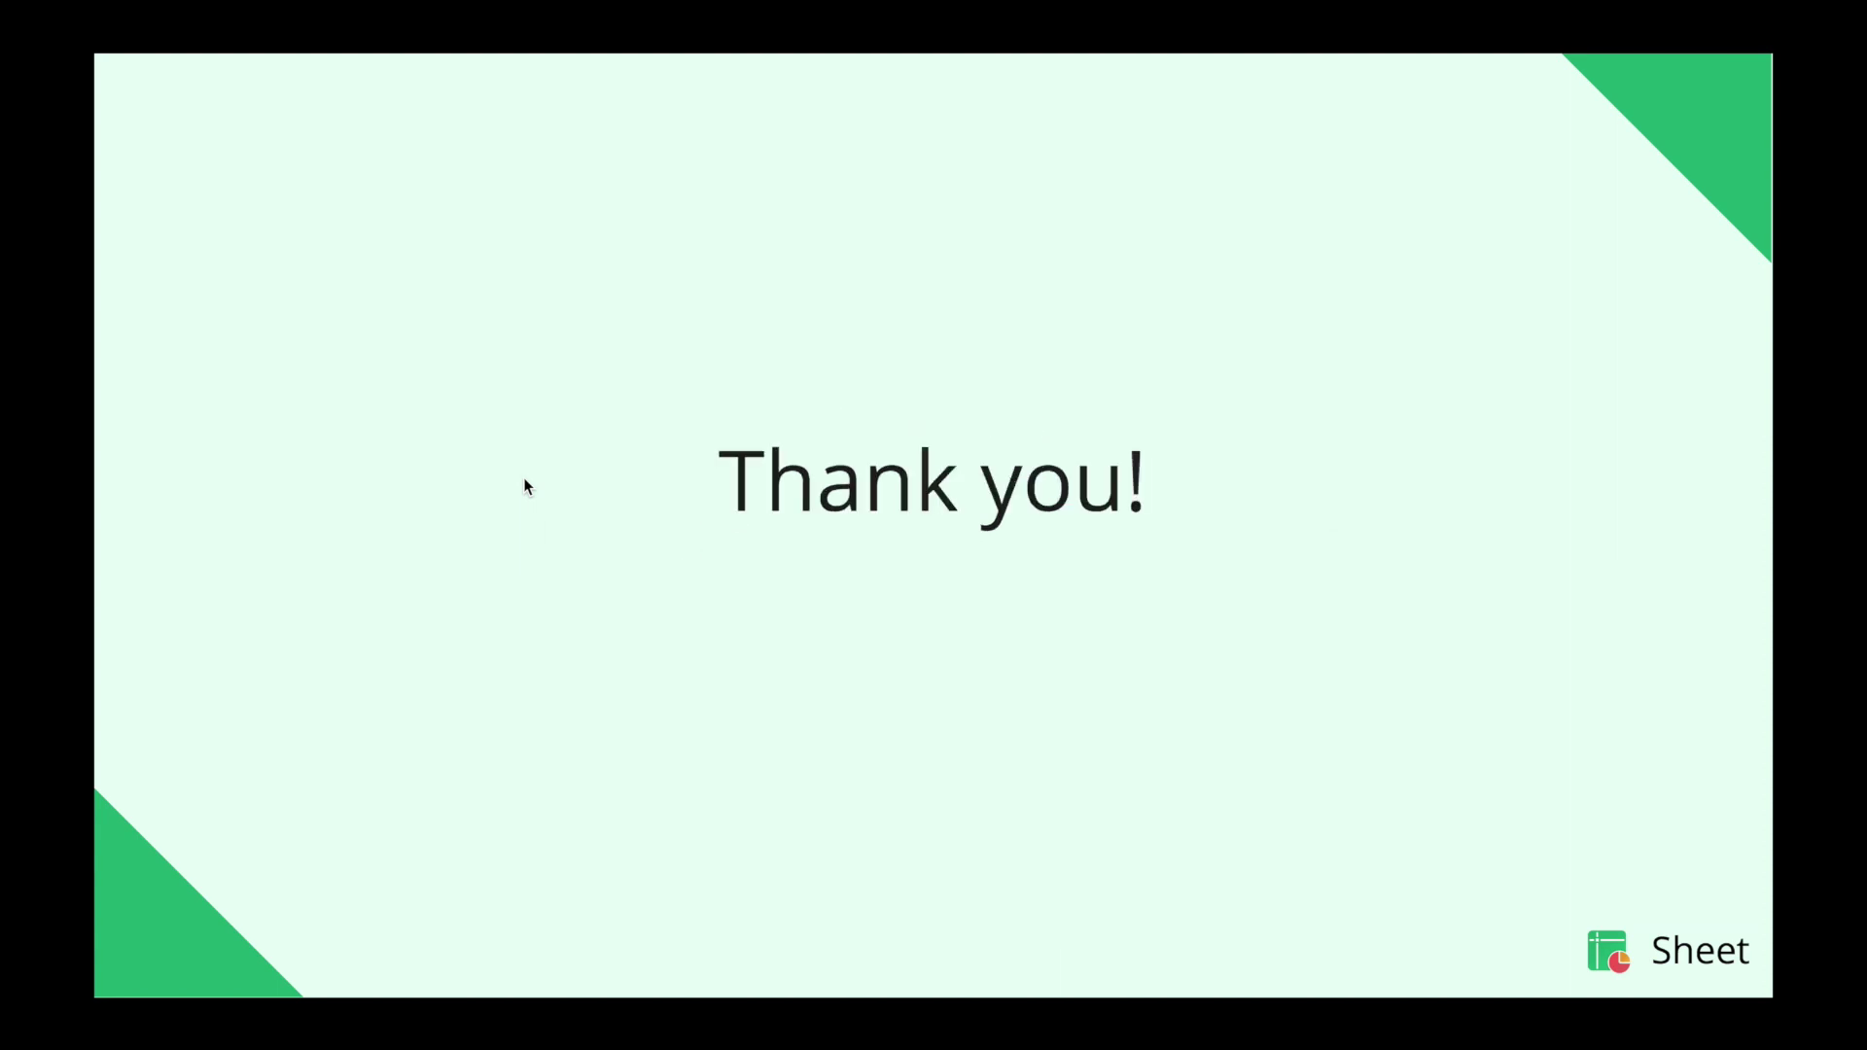